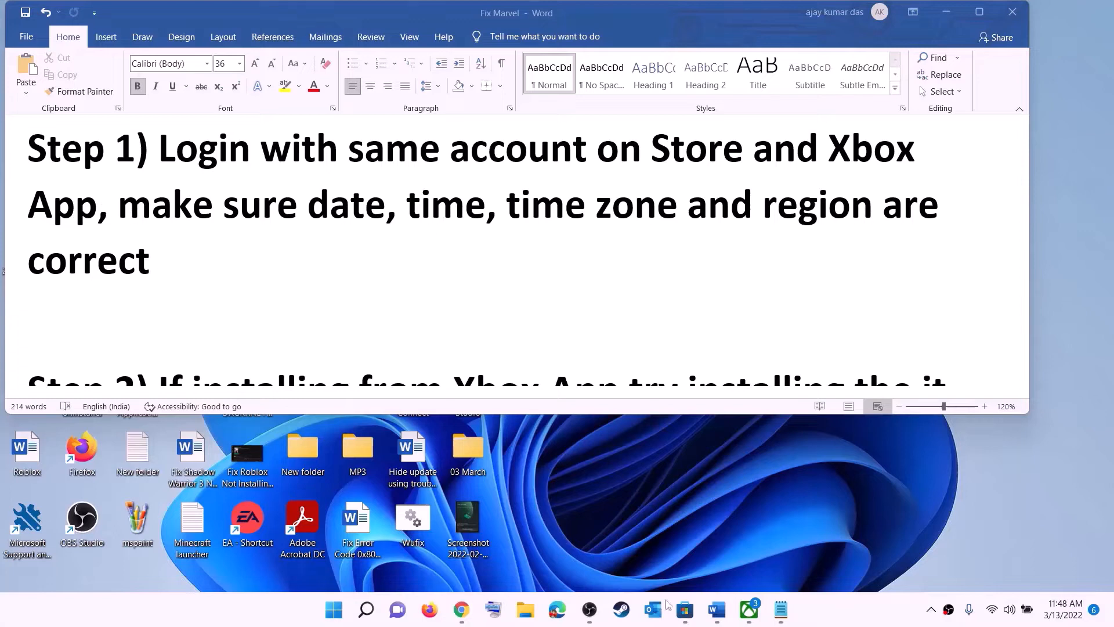
In Microsoft Store, sign out of the account and sign back in with the same Microsoft account, entering its PIN
{"action": "left_click", "coordinate": [684, 609]}
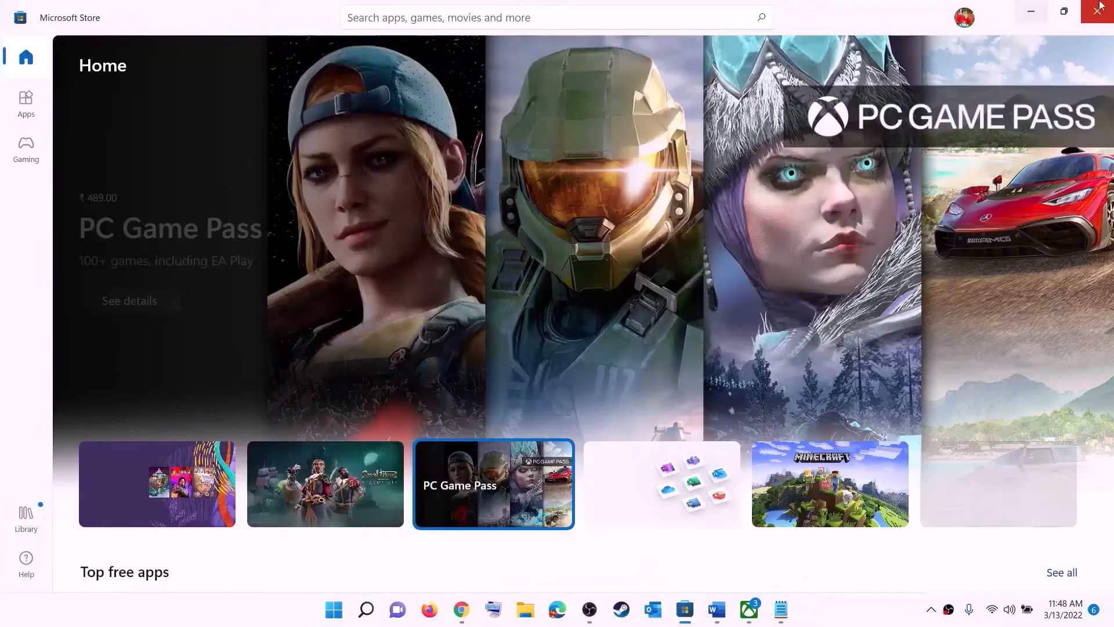
{"action": "left_click", "coordinate": [966, 19]}
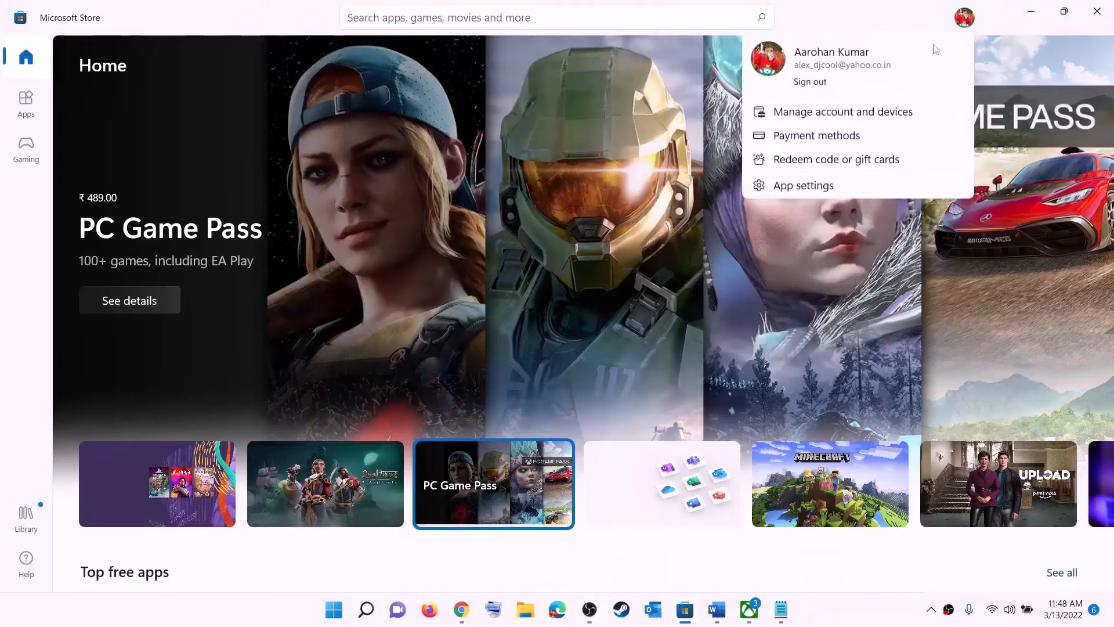
{"action": "left_click", "coordinate": [810, 83]}
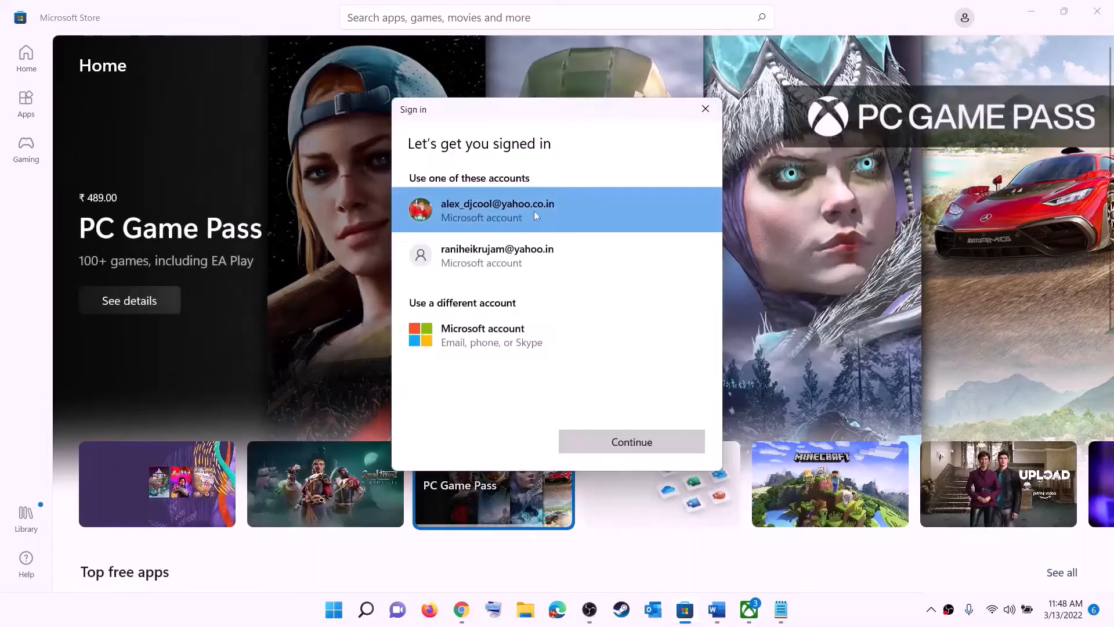
{"action": "left_click", "coordinate": [609, 444]}
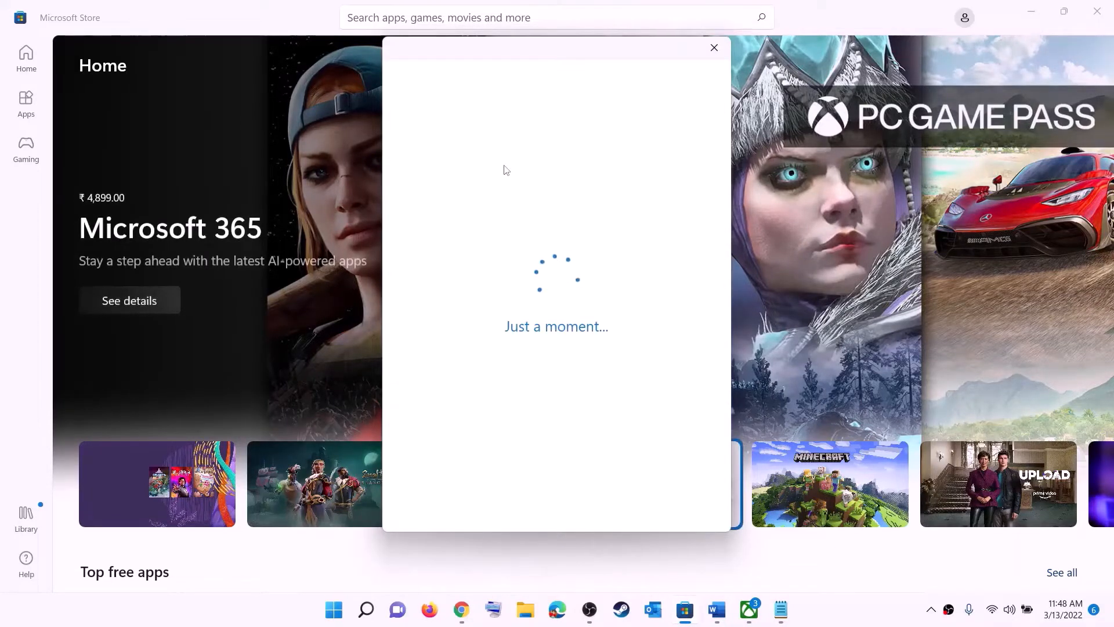
{"action": "type", "text": "****"}
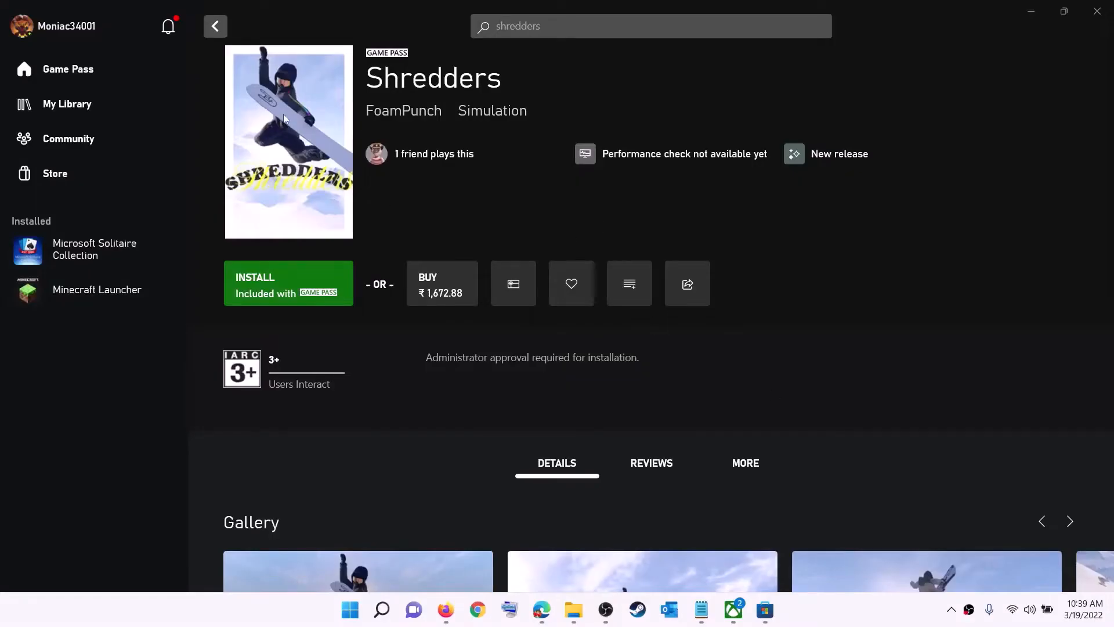
In the Xbox app, sign out of the current profile and start signing in again
{"action": "left_click", "coordinate": [67, 31]}
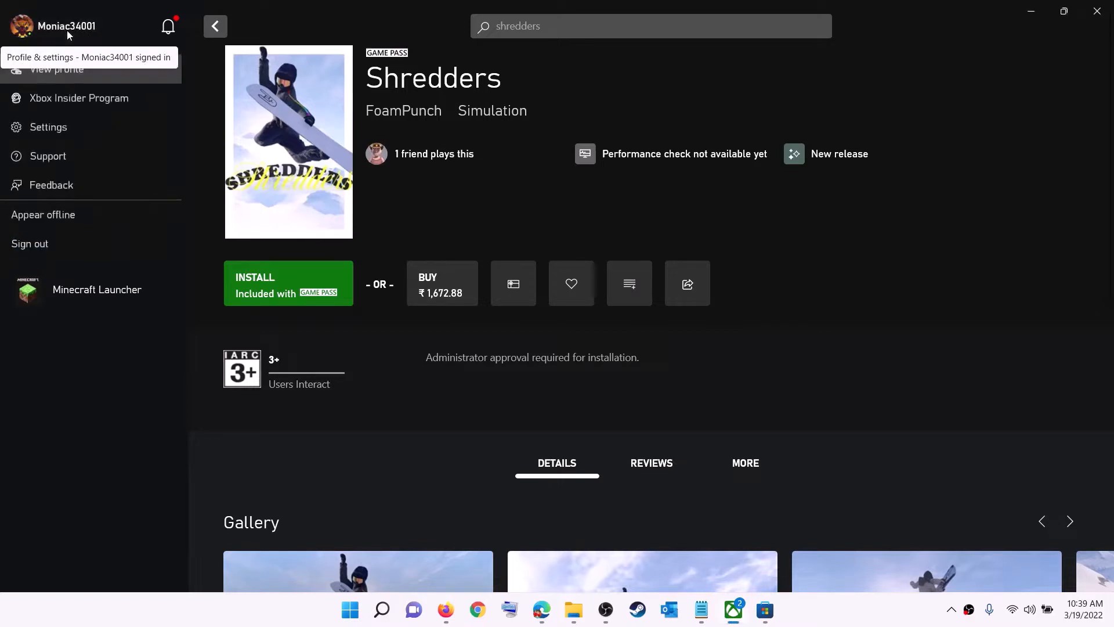
{"action": "left_click", "coordinate": [61, 246]}
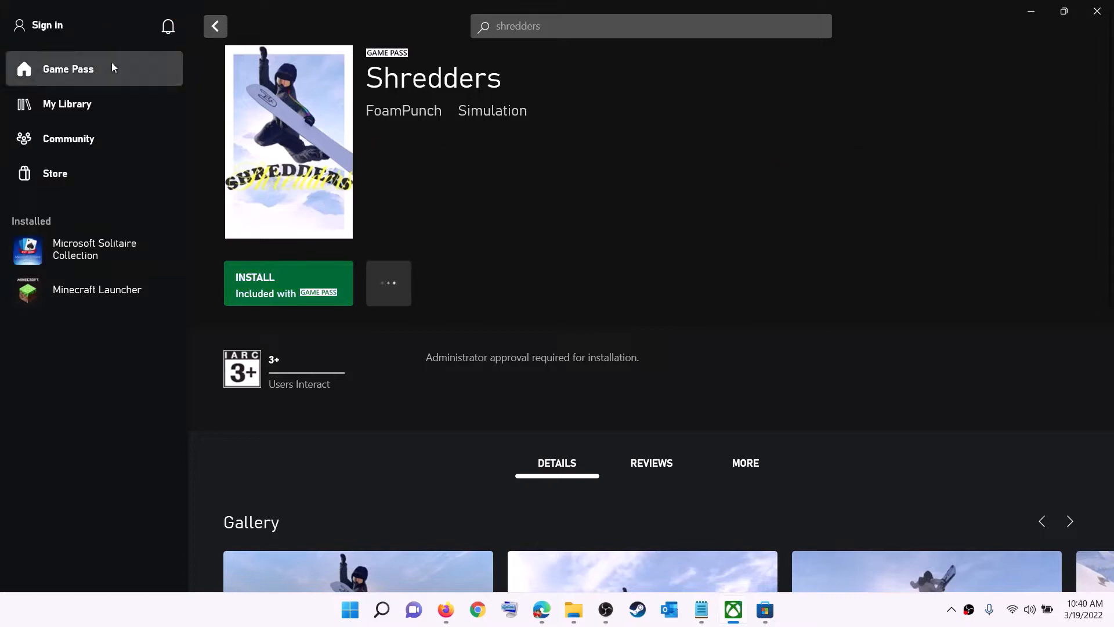
{"action": "left_click", "coordinate": [51, 26]}
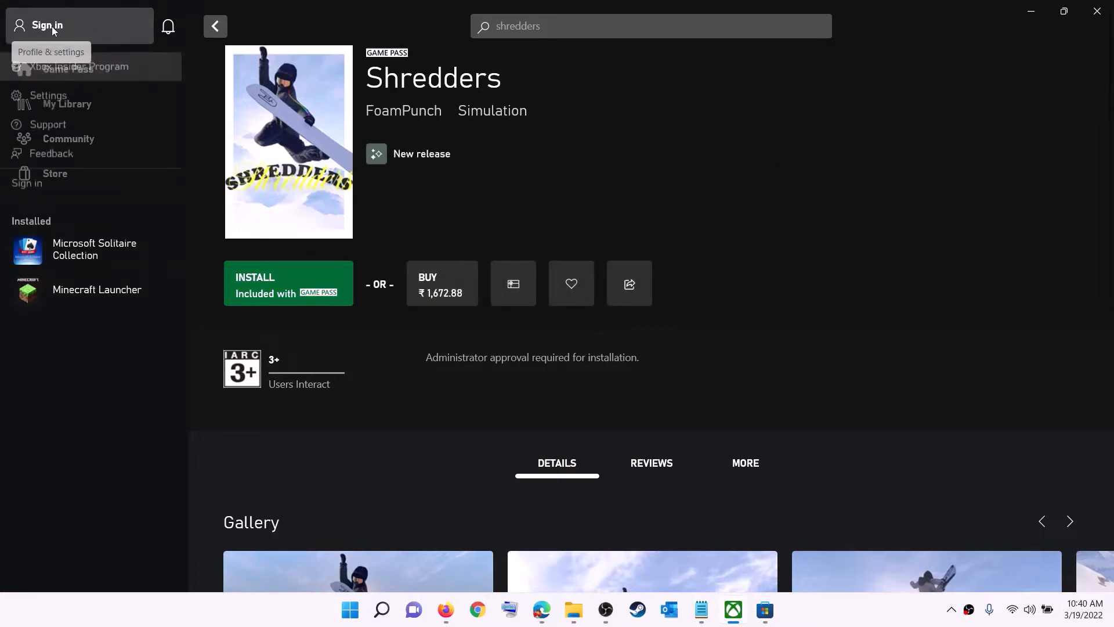
{"action": "left_click", "coordinate": [40, 187]}
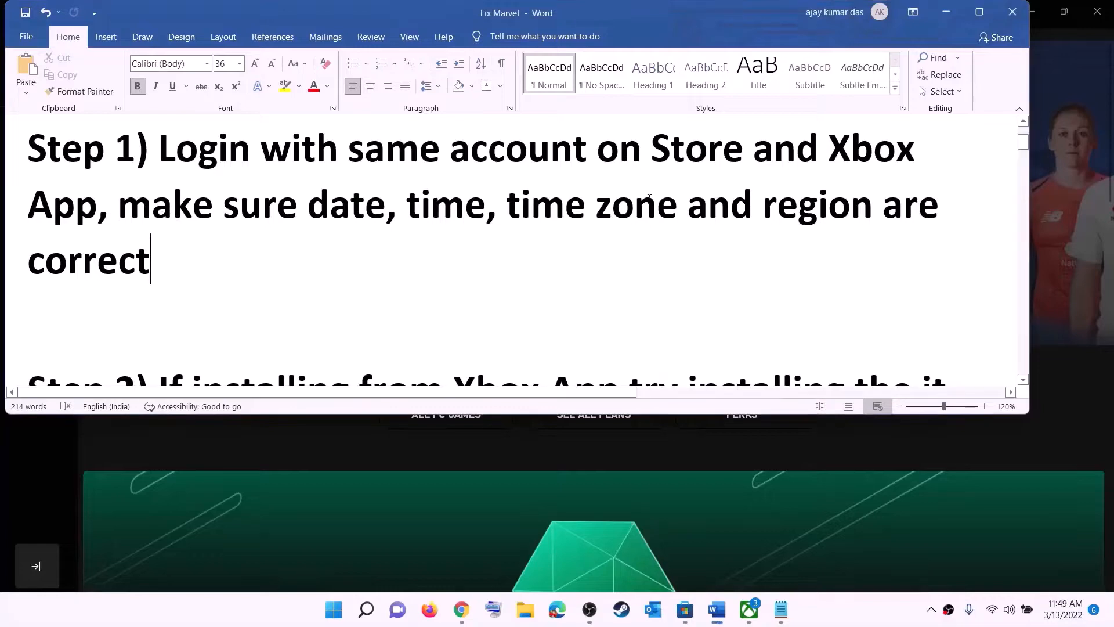
Highlight the date, time and region instruction in Word, check the time zone in Windows date and time settings, and sync the clock
{"action": "left_click_drag", "start_coordinate": [192, 207], "coordinate": [848, 246]}
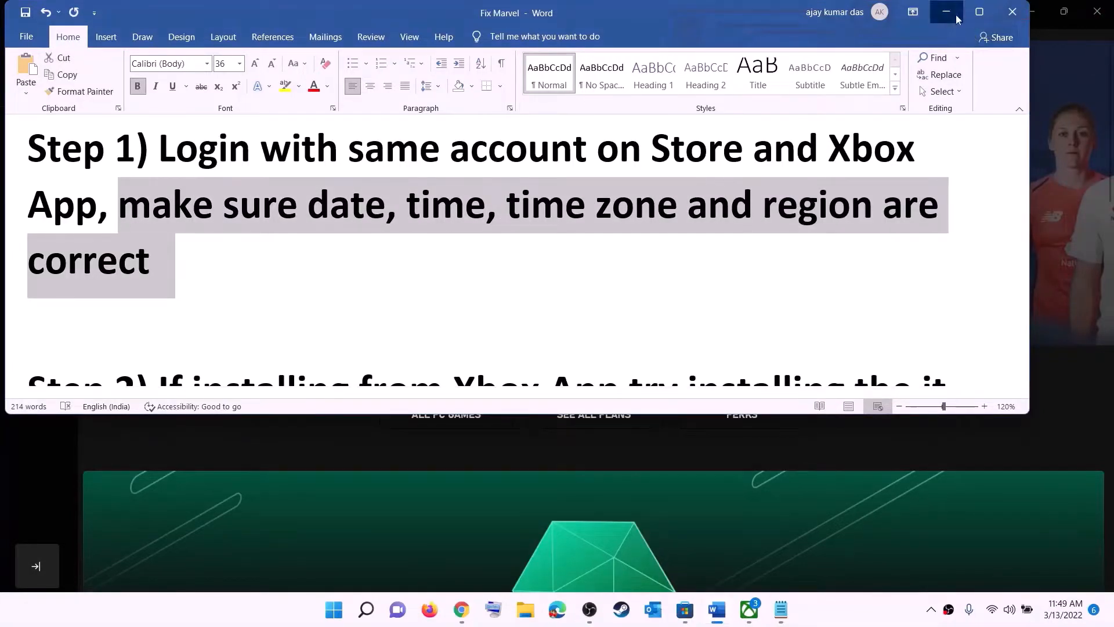
{"action": "left_click", "coordinate": [951, 12]}
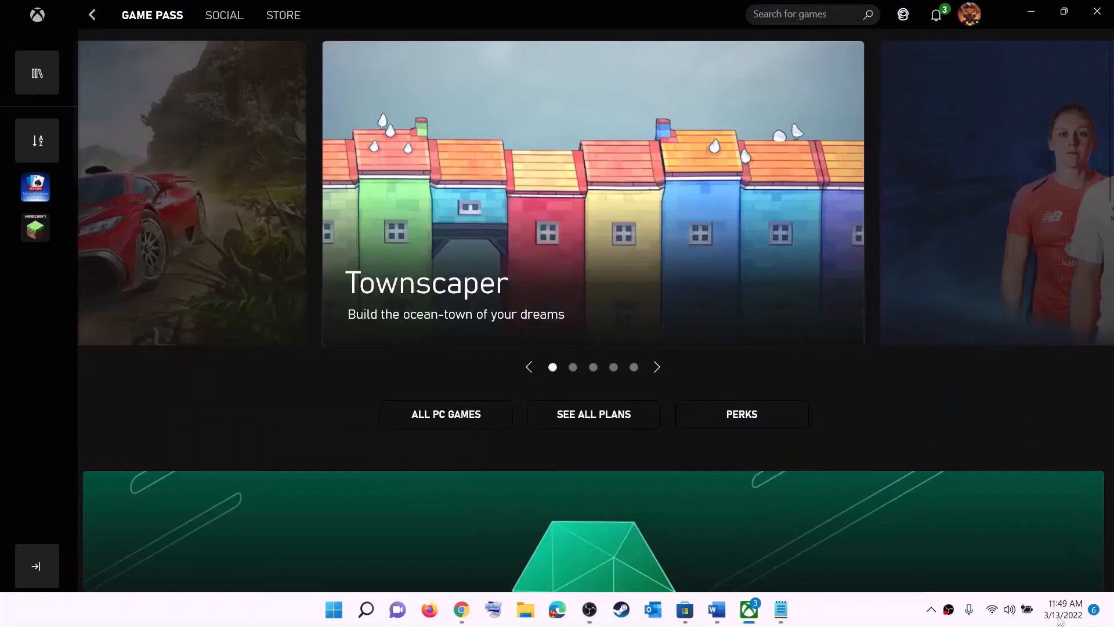
{"action": "right_click", "coordinate": [1059, 618]}
{"action": "left_click", "coordinate": [1034, 548]}
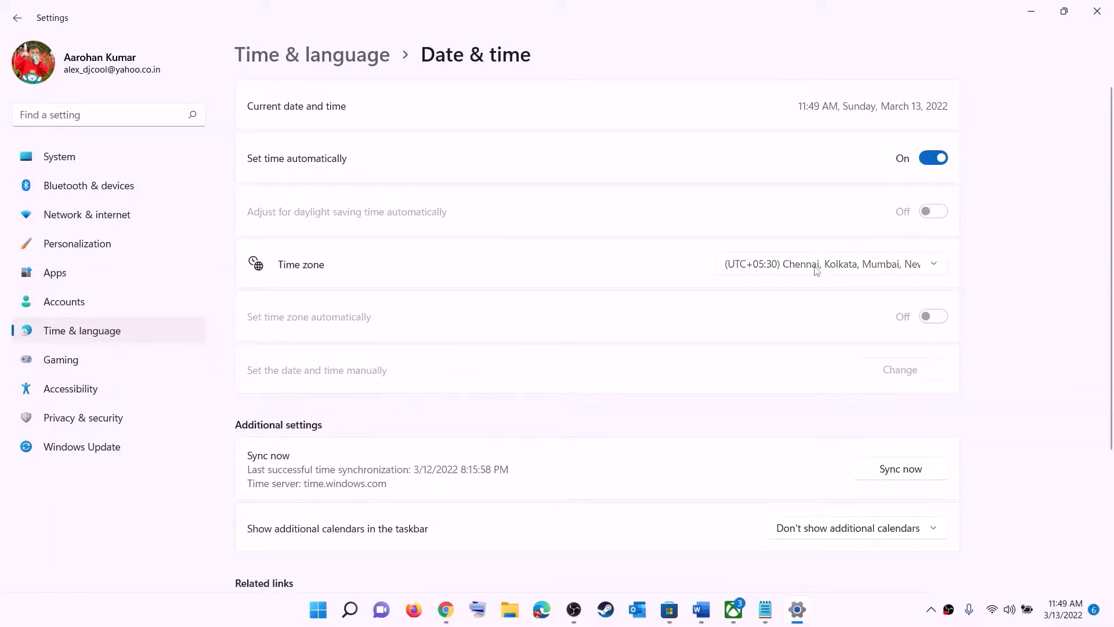
{"action": "left_click", "coordinate": [847, 266]}
{"action": "left_click", "coordinate": [848, 270]}
{"action": "left_click", "coordinate": [908, 471]}
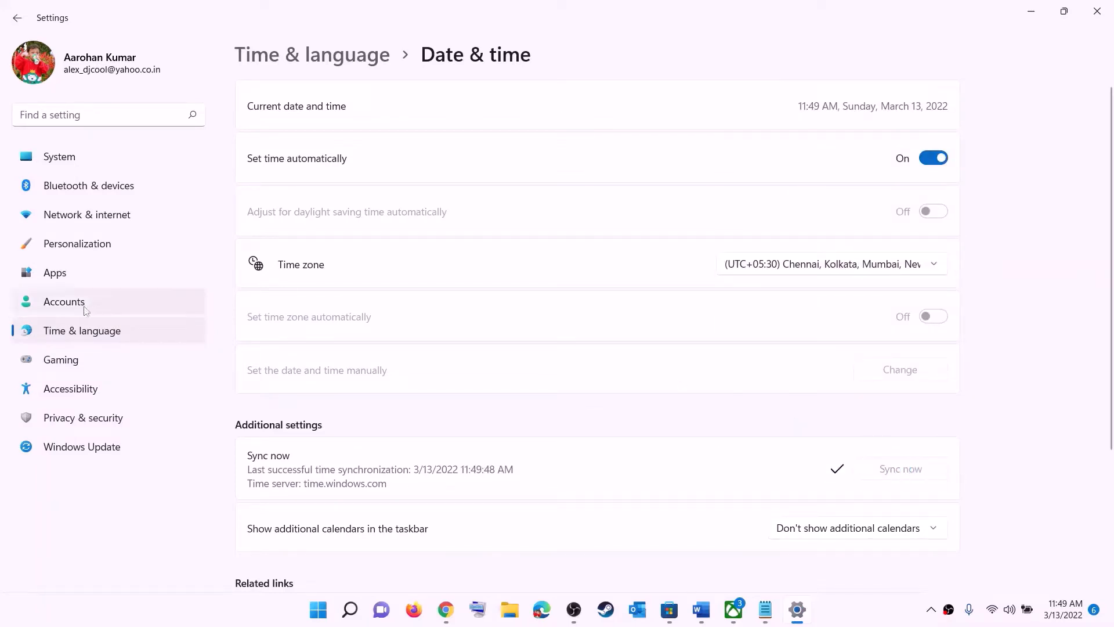
Check the country or region choice in the Windows language and region settings, and close Settings
{"action": "left_click", "coordinate": [86, 330]}
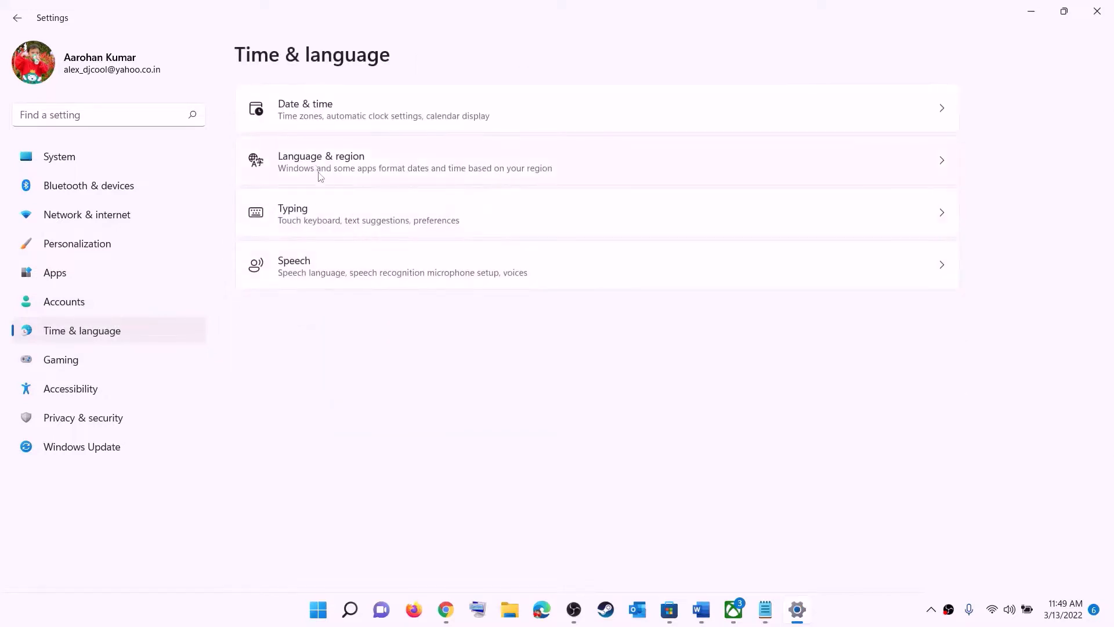
{"action": "left_click", "coordinate": [316, 174]}
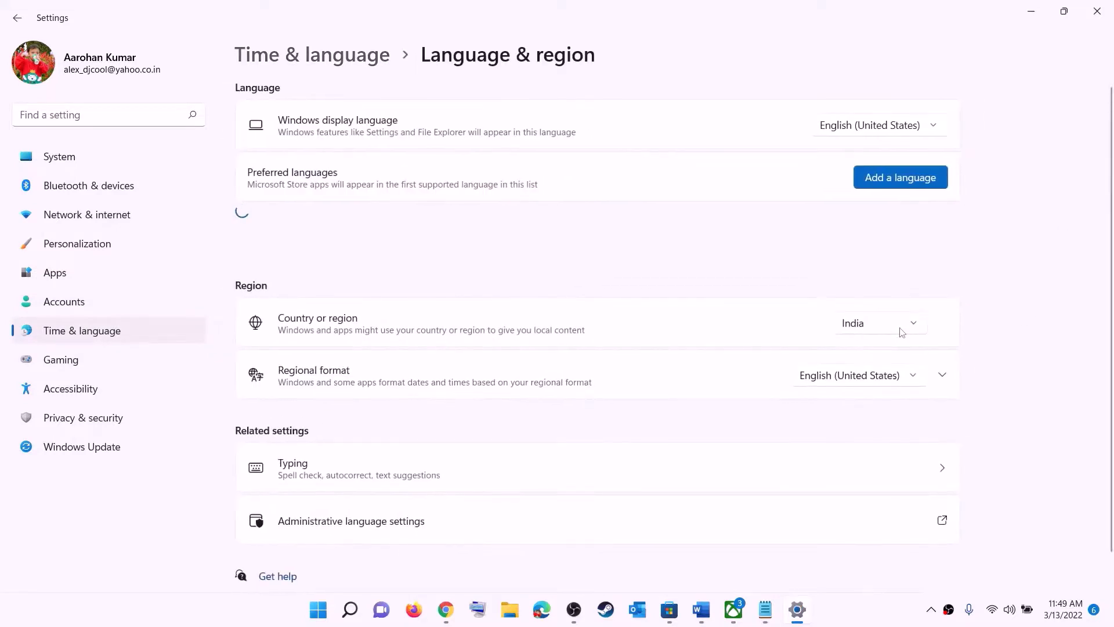
{"action": "left_click", "coordinate": [900, 325]}
{"action": "left_click", "coordinate": [1071, 218]}
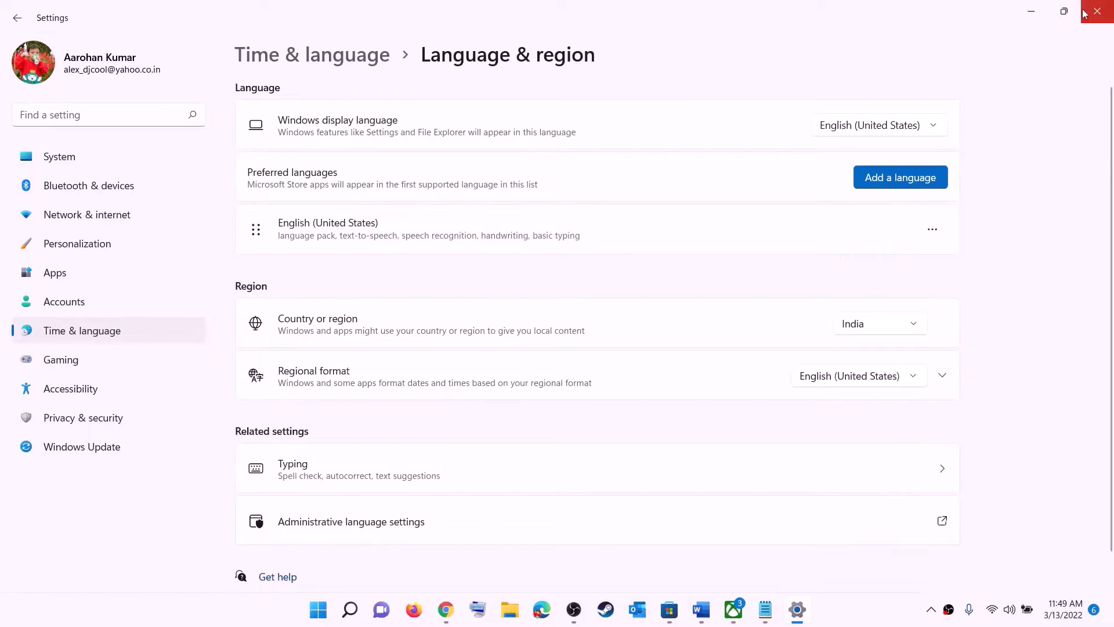
{"action": "left_click", "coordinate": [1097, 11]}
Switch to the Word document and highlight the Step 2 advice to try installing from the Microsoft Store library
{"action": "left_click", "coordinate": [716, 609]}
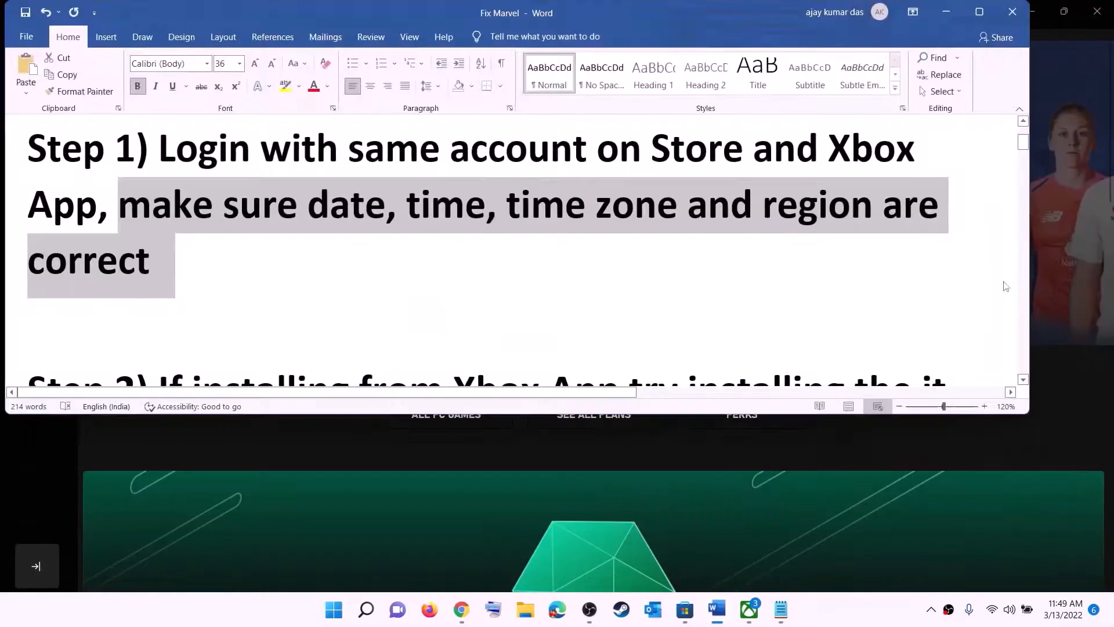
{"action": "scroll", "coordinate": [231, 253], "scroll_direction": "down", "scroll_amount": 3}
{"action": "scroll", "coordinate": [243, 251], "scroll_direction": "down", "scroll_amount": 1}
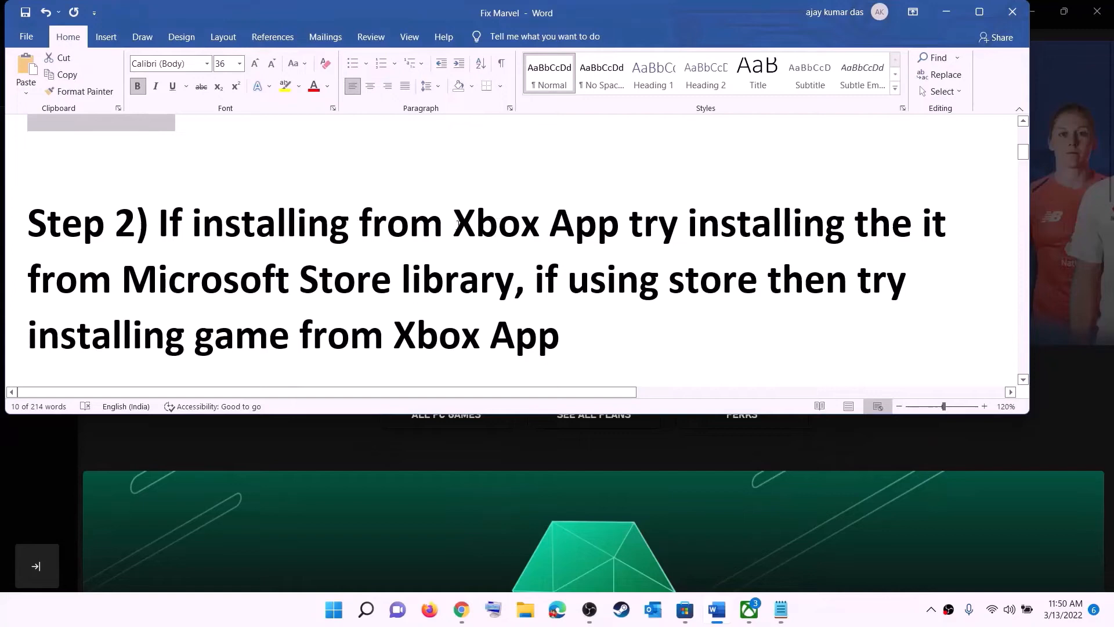
{"action": "left_click_drag", "start_coordinate": [456, 222], "coordinate": [514, 279]}
{"action": "left_click", "coordinate": [678, 222]}
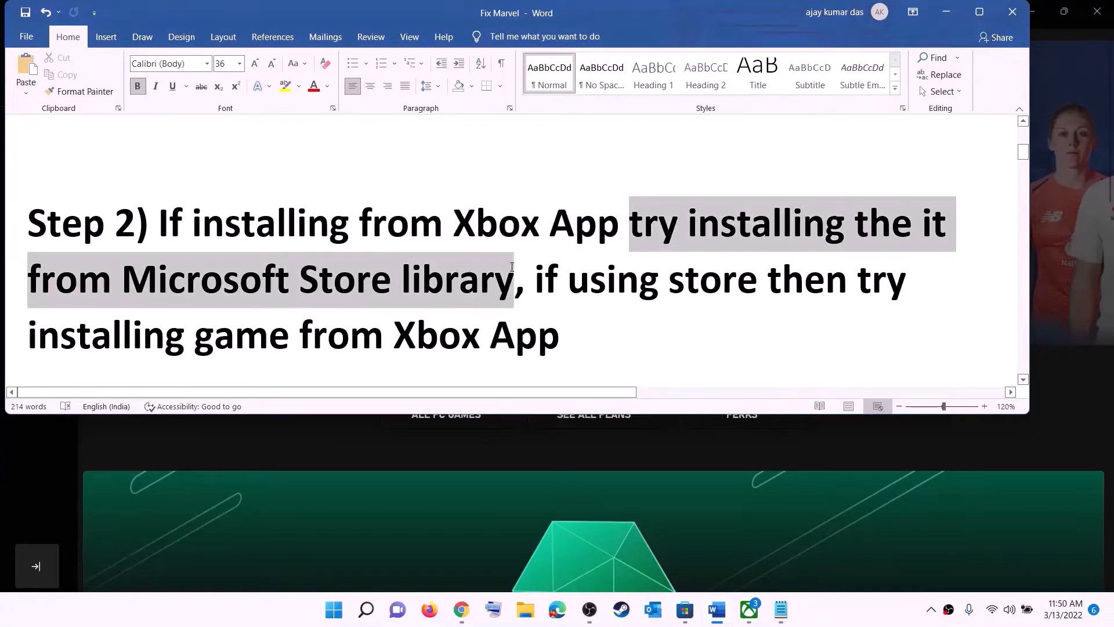
Switch to Microsoft Store and look through the apps and updates listed in its library
{"action": "left_click", "coordinate": [683, 612]}
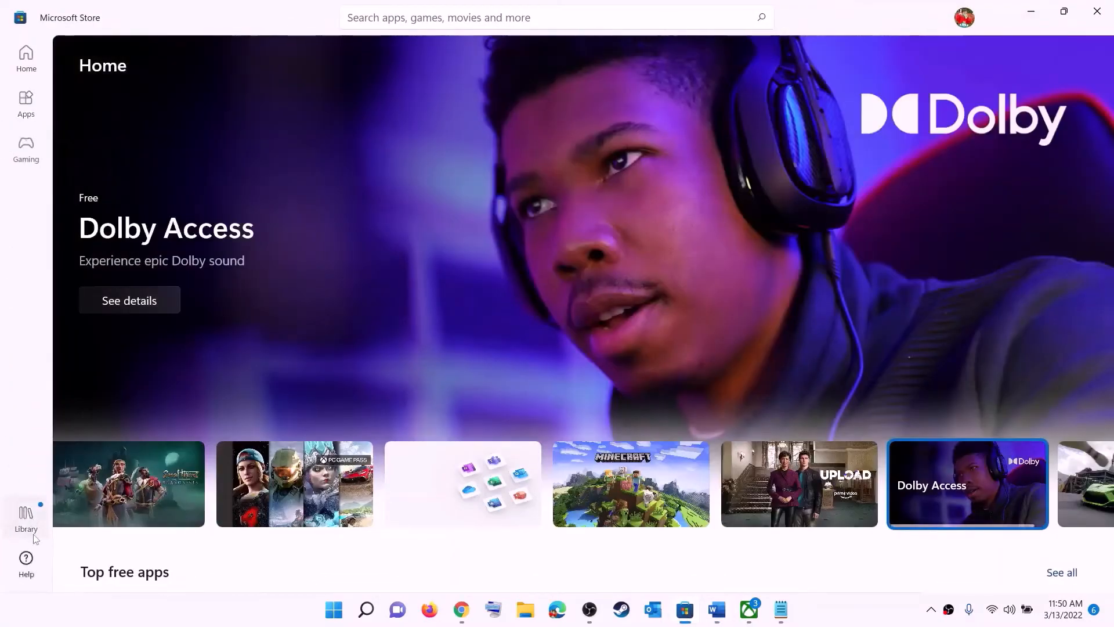
{"action": "left_click", "coordinate": [32, 522]}
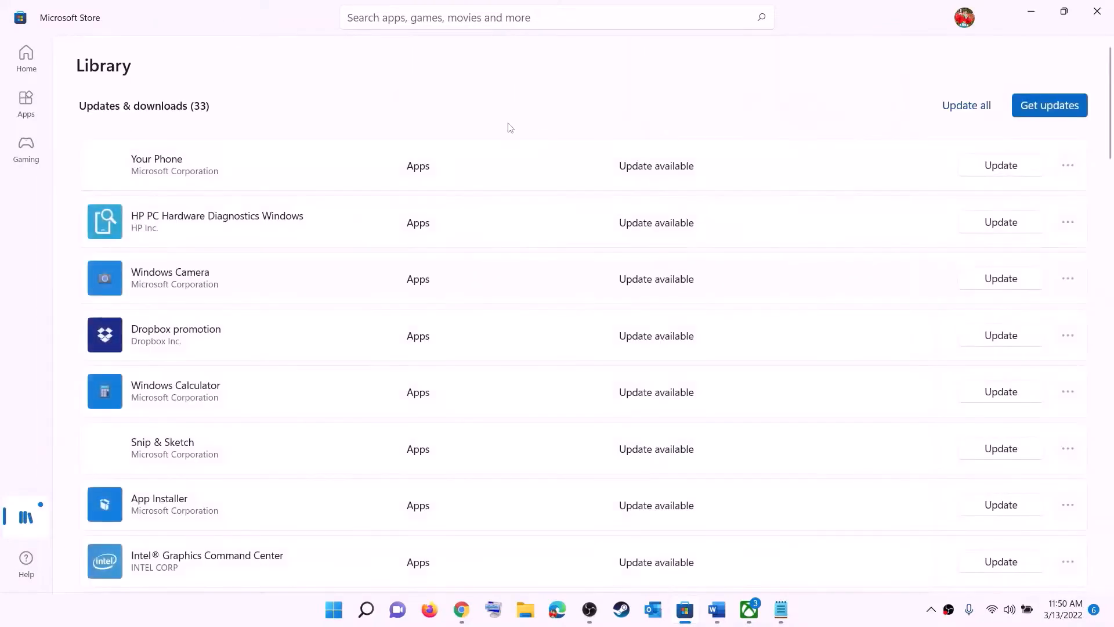
{"action": "scroll", "coordinate": [762, 365], "scroll_direction": "down", "scroll_amount": 9}
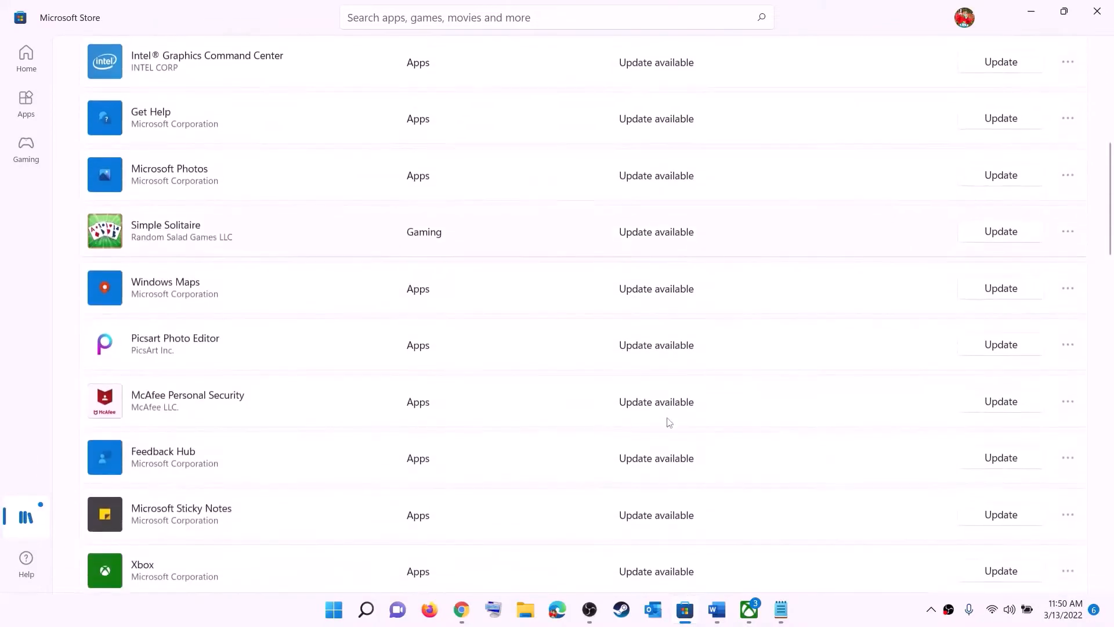
{"action": "scroll", "coordinate": [667, 423], "scroll_direction": "up", "scroll_amount": 9}
{"action": "scroll", "coordinate": [667, 445], "scroll_direction": "down", "scroll_amount": 20}
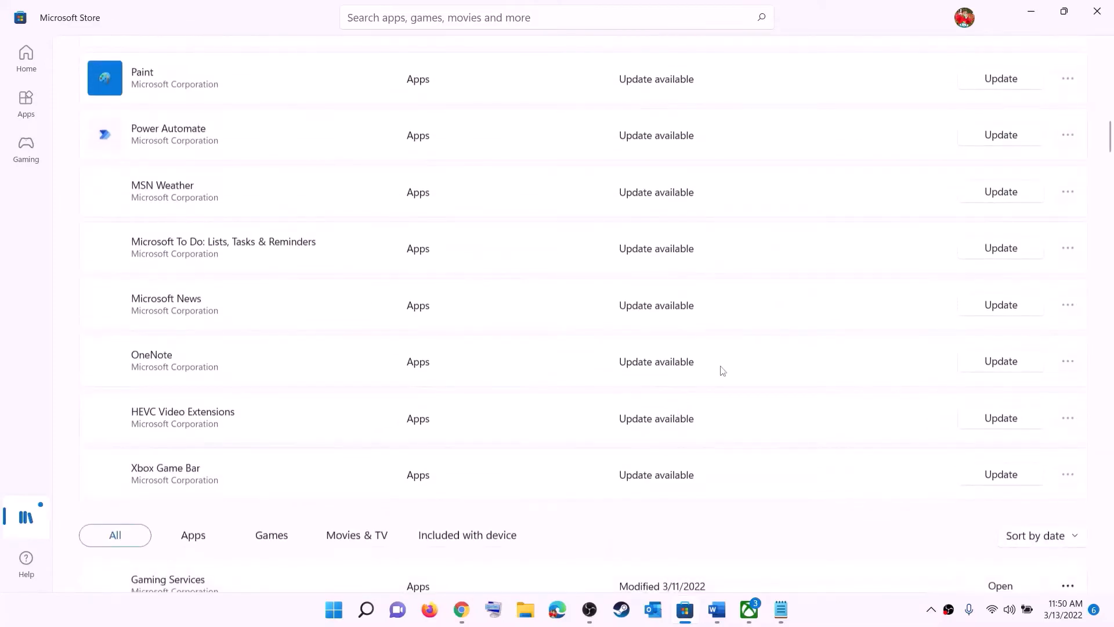
{"action": "scroll", "coordinate": [751, 345], "scroll_direction": "up", "scroll_amount": 20}
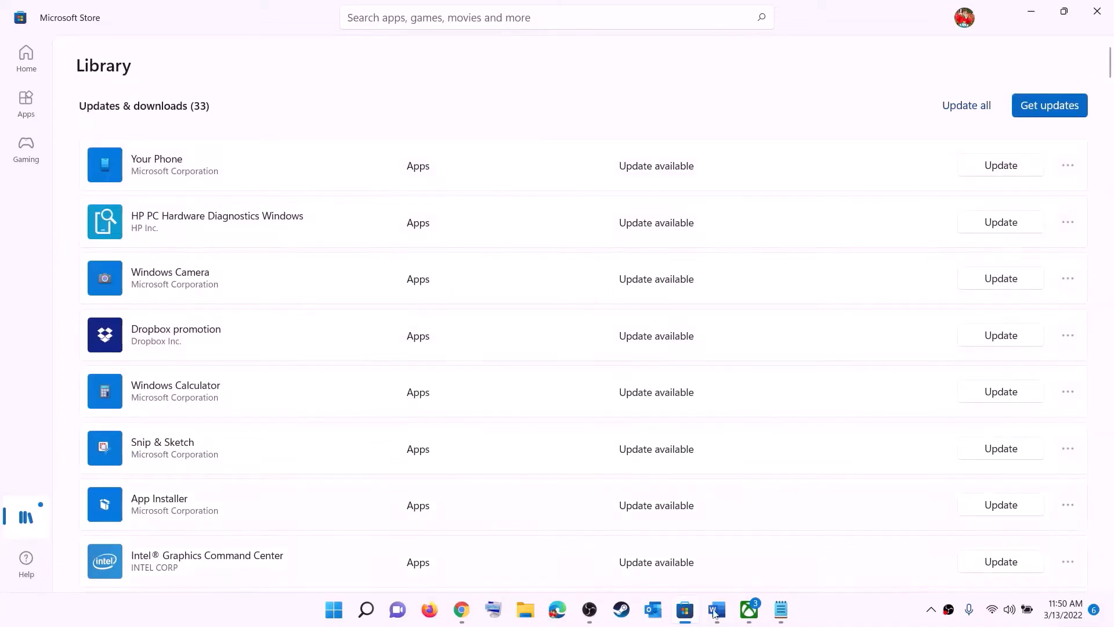
Switch back to the Word document and highlight the Step 2 phrase "installing game from Xbox App"
{"action": "key", "text": "alt+Tab"}
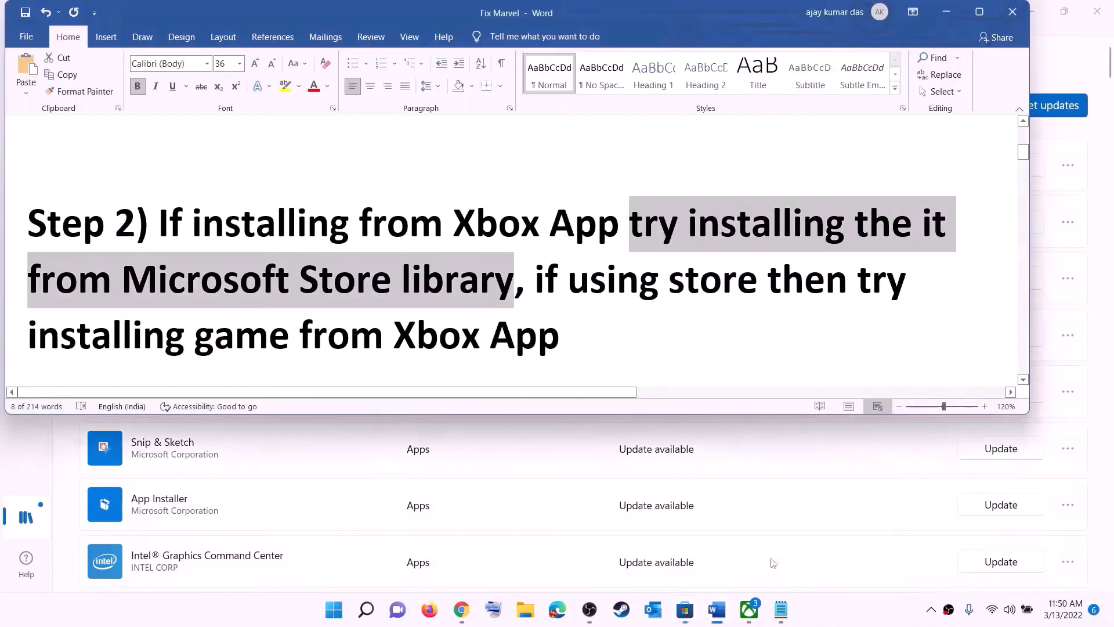
{"action": "left_click", "coordinate": [576, 279]}
{"action": "left_click_drag", "start_coordinate": [576, 279], "coordinate": [765, 279]}
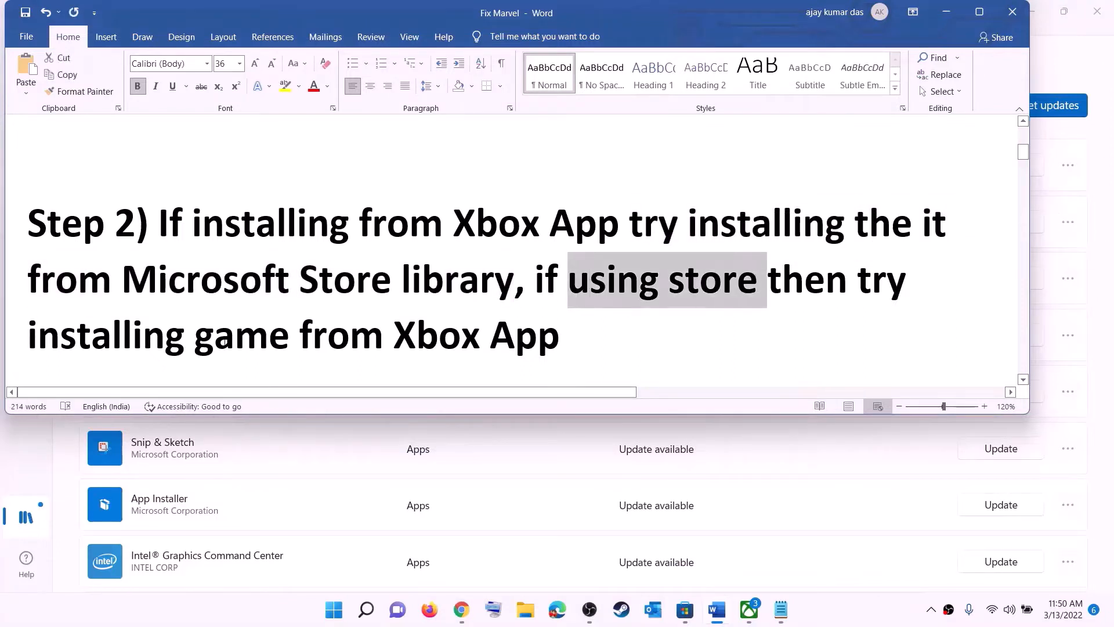
{"action": "left_click_drag", "start_coordinate": [29, 337], "coordinate": [578, 336]}
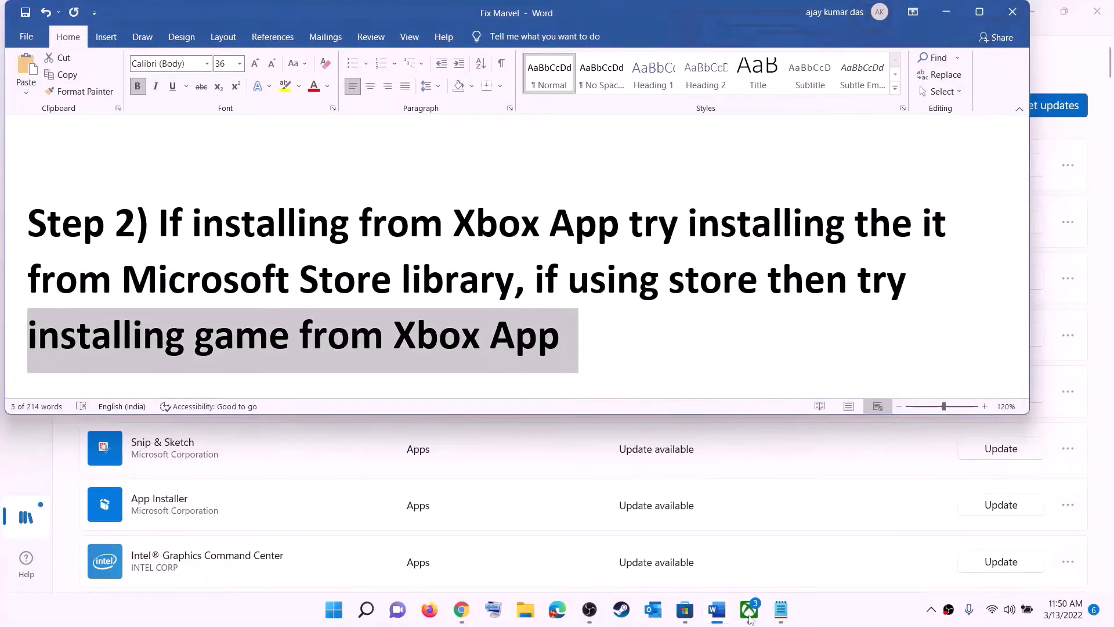
Switch to the Xbox app, activate its game search field, and minimize the app
{"action": "left_click", "coordinate": [749, 616]}
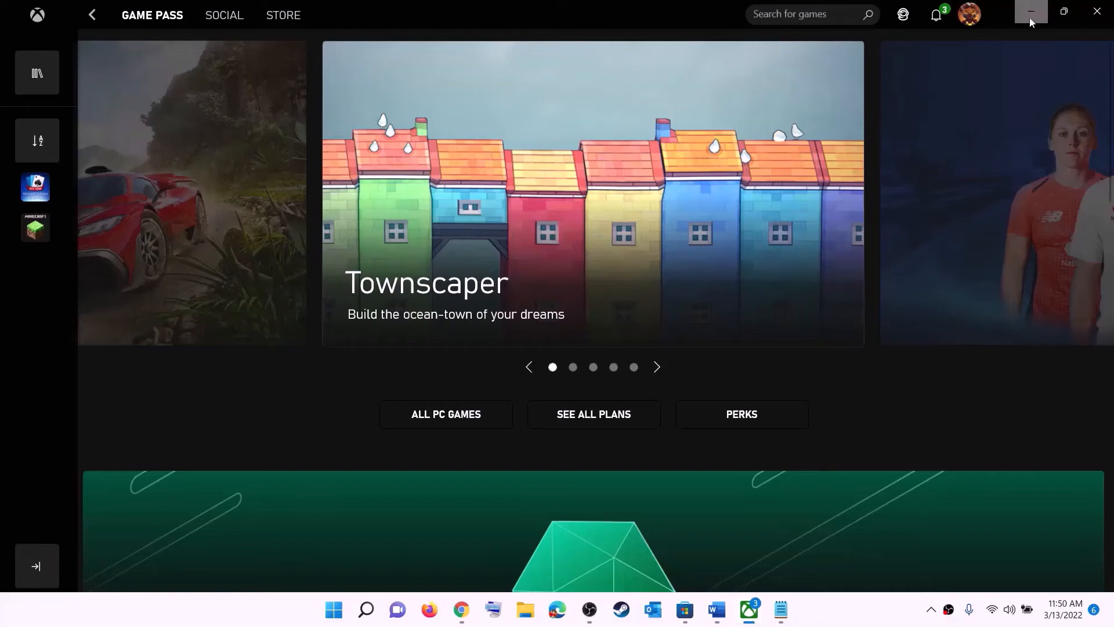
{"action": "left_click", "coordinate": [780, 13]}
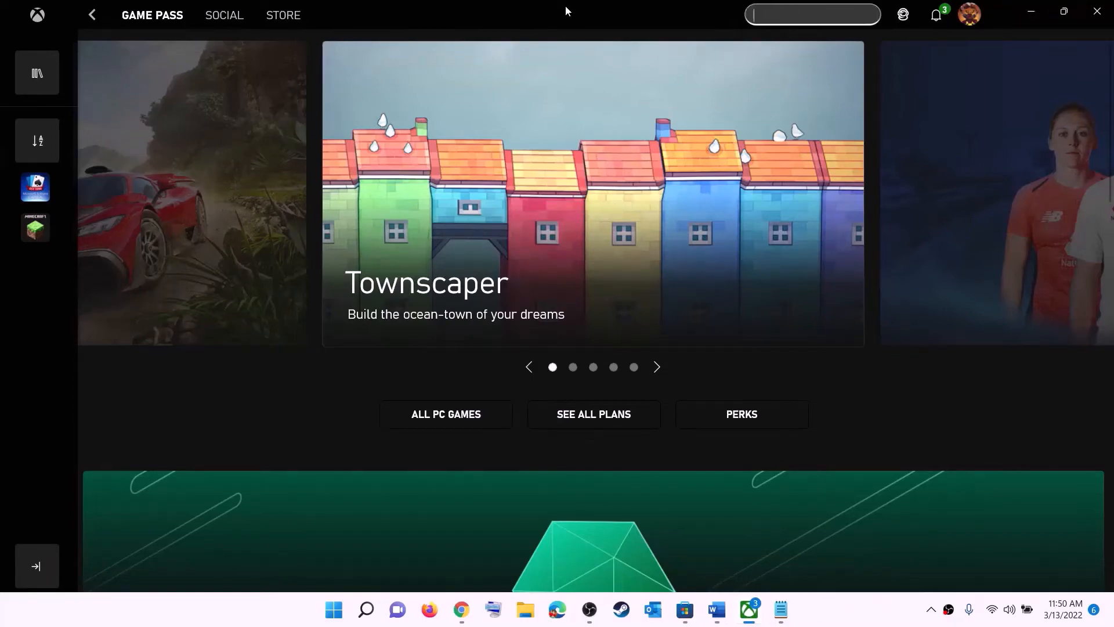
{"action": "left_click", "coordinate": [1031, 11]}
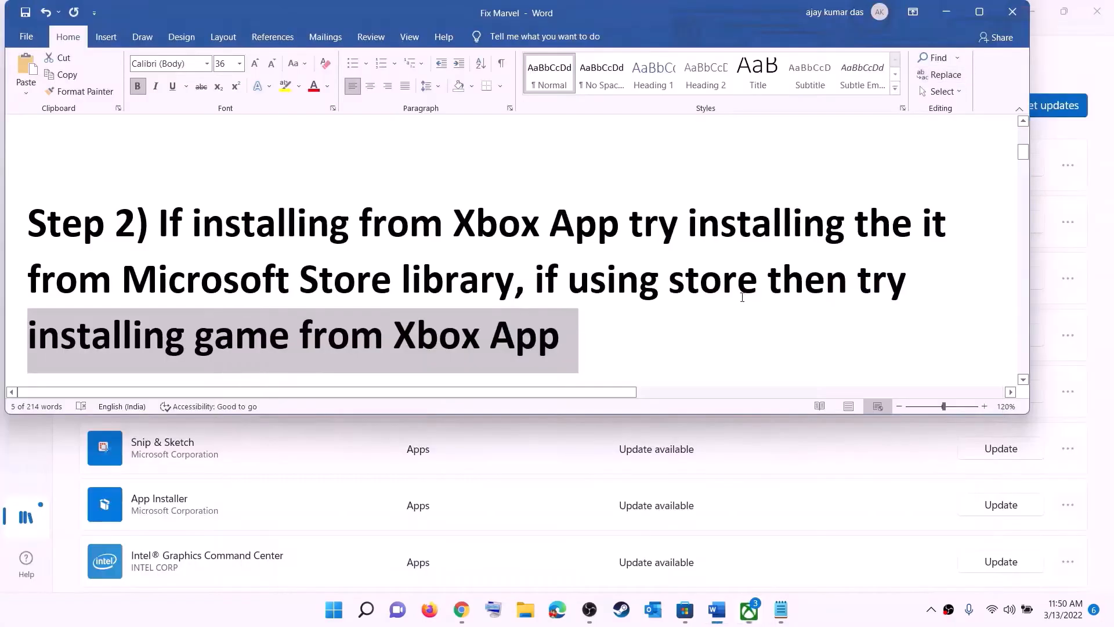
Copy the complete Get-AppxPackage PowerShell command under Step 3 of the Word document
{"action": "left_click", "coordinate": [583, 268]}
{"action": "scroll", "coordinate": [344, 303], "scroll_direction": "down", "scroll_amount": 4}
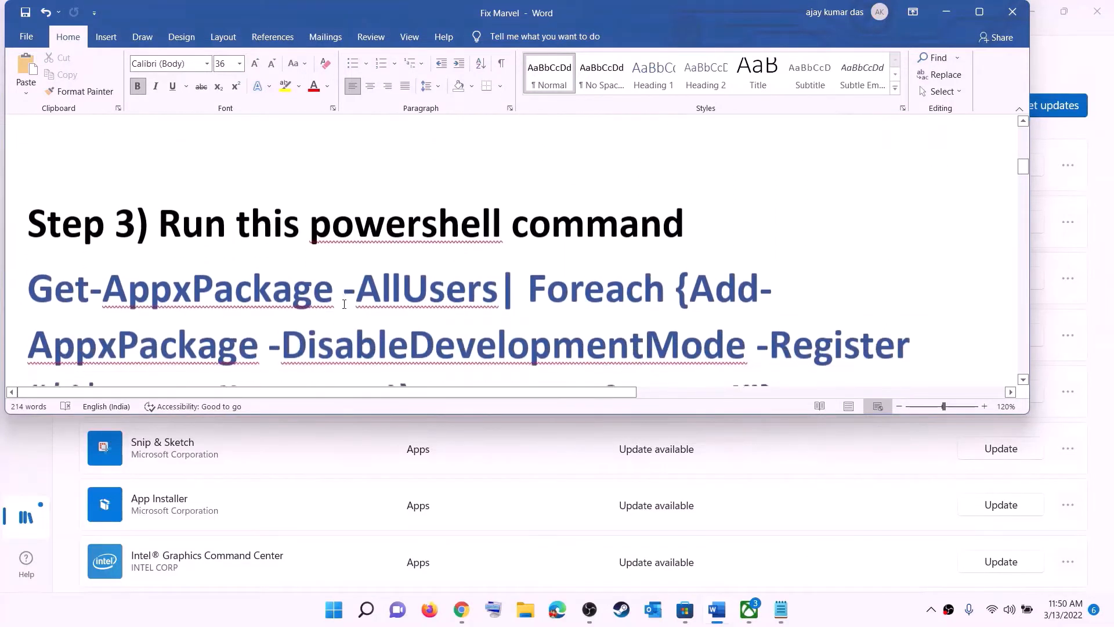
{"action": "scroll", "coordinate": [344, 304], "scroll_direction": "down", "scroll_amount": 3}
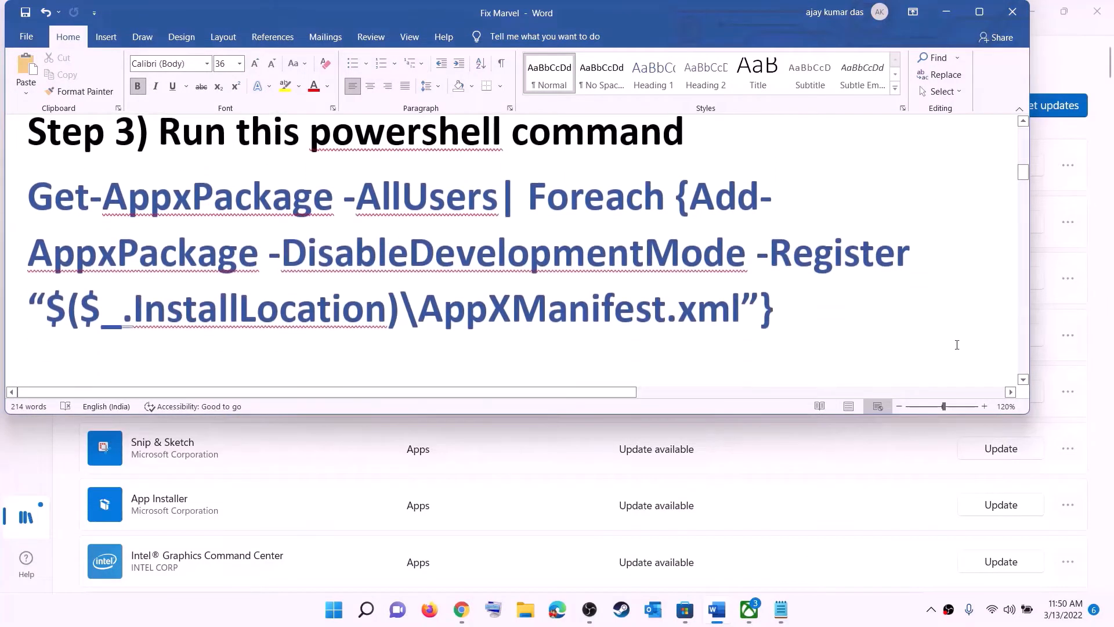
{"action": "left_click_drag", "start_coordinate": [778, 311], "coordinate": [26, 200]}
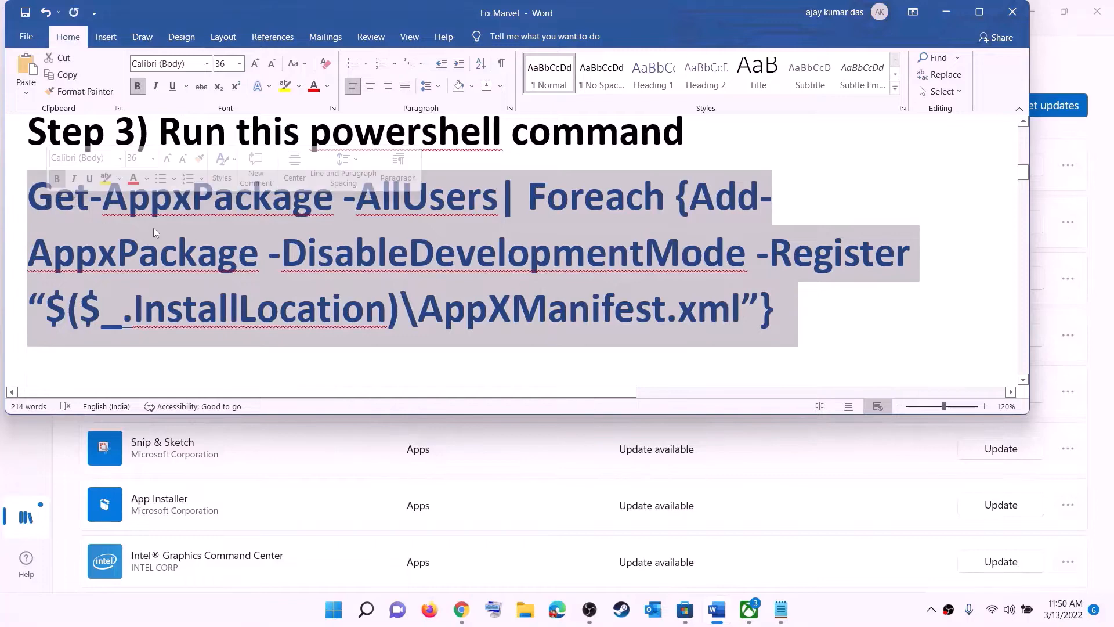
{"action": "right_click", "coordinate": [158, 231]}
{"action": "left_click", "coordinate": [244, 251]}
Find Windows PowerShell with the search term "powers" and launch it as administrator
{"action": "left_click", "coordinate": [334, 609]}
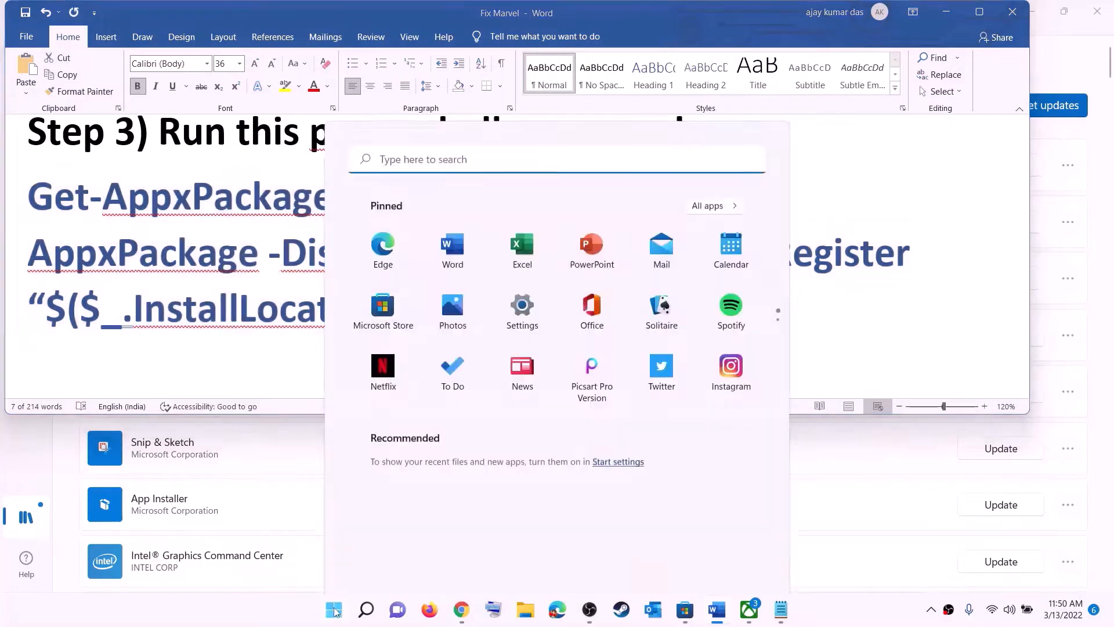
{"action": "type", "text": "powers"}
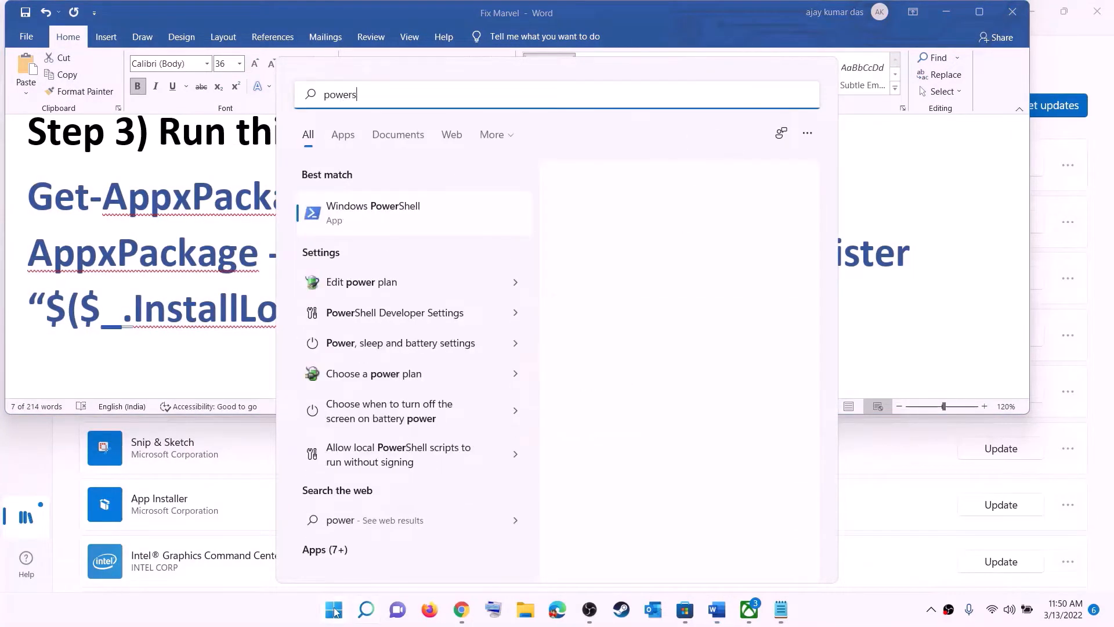
{"action": "right_click", "coordinate": [386, 218]}
{"action": "left_click", "coordinate": [496, 235]}
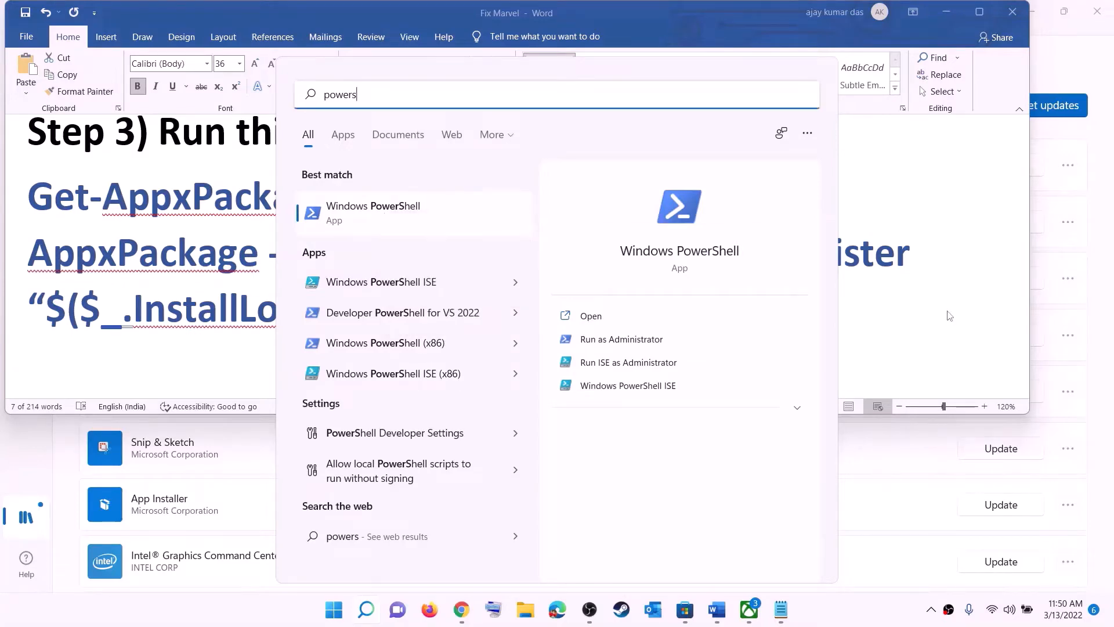
{"action": "left_click", "coordinate": [515, 417]}
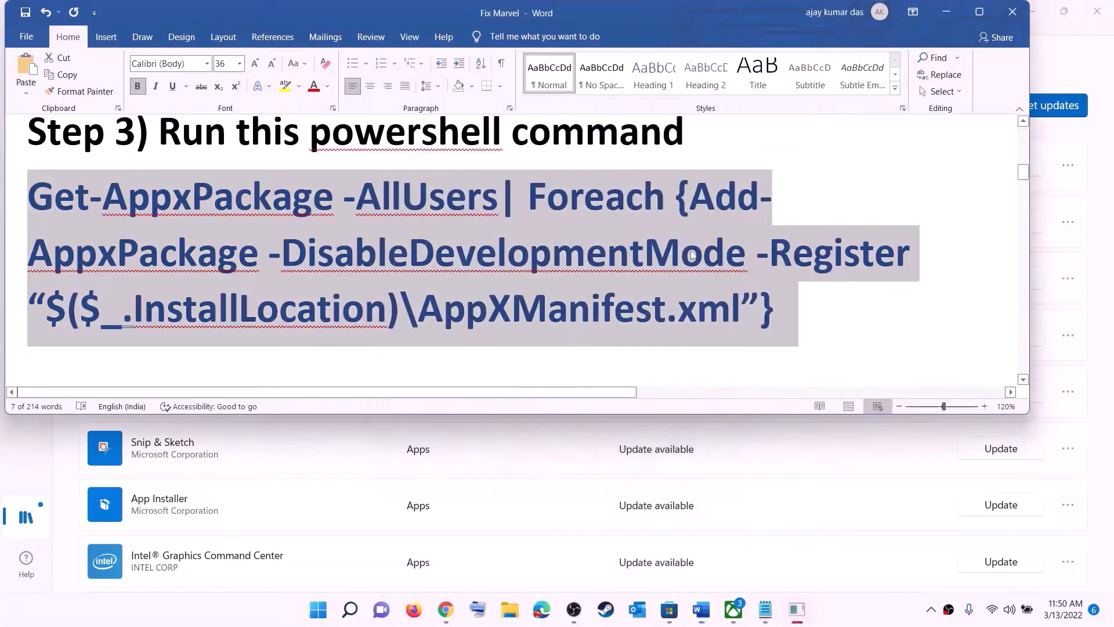
Run the copied Get-AppxPackage re-registration command in the administrator PowerShell window, and close PowerShell
{"action": "left_click_drag", "start_coordinate": [346, 93], "coordinate": [495, 106]}
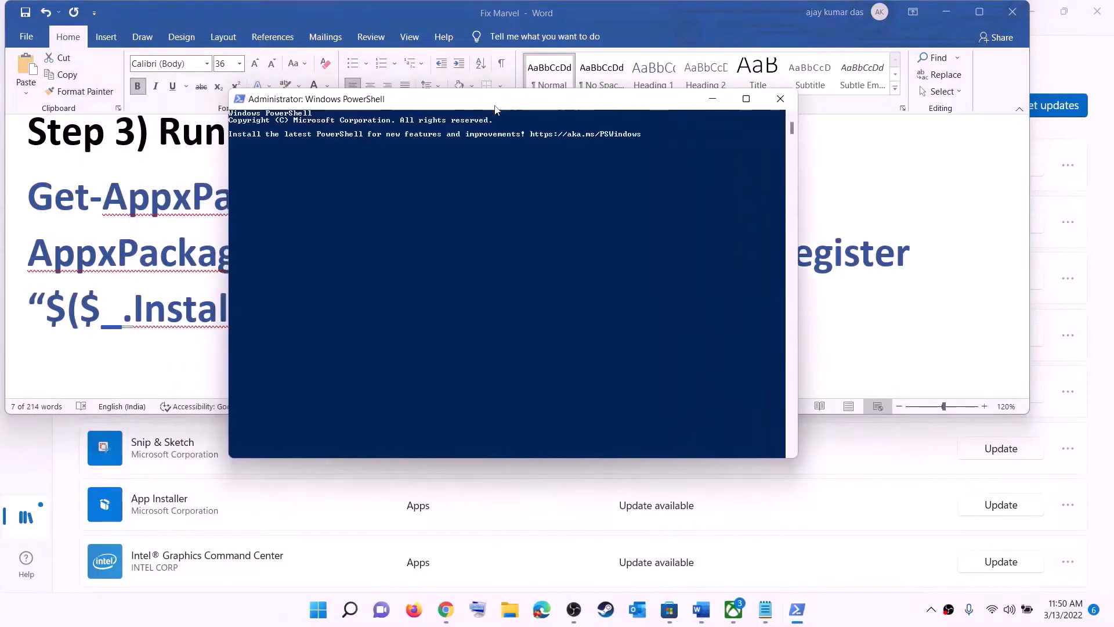
{"action": "right_click", "coordinate": [463, 227]}
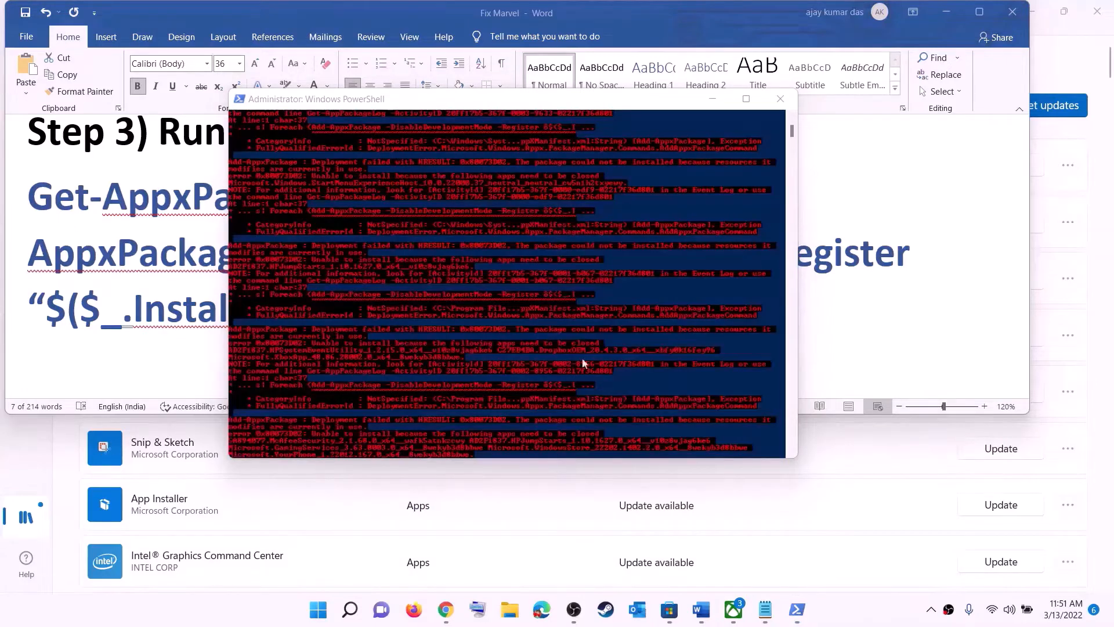
{"action": "left_click", "coordinate": [781, 106]}
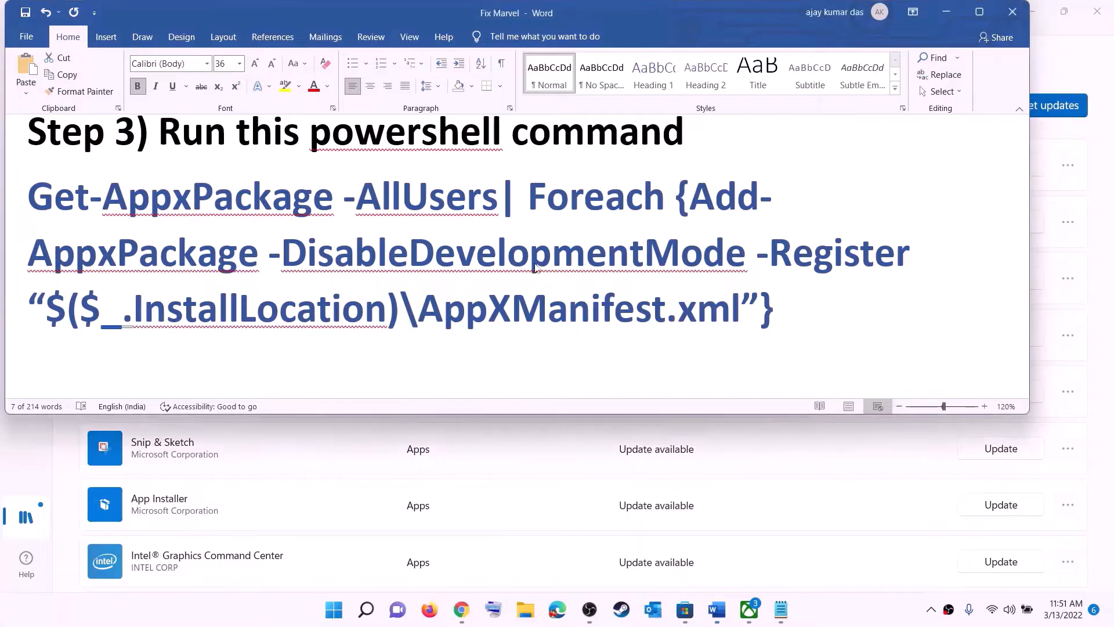
Set the font size of the Microsoft Store cache path under Step 4 of the Word document to 14
{"action": "scroll", "coordinate": [460, 284], "scroll_direction": "down", "scroll_amount": 5}
{"action": "scroll", "coordinate": [485, 246], "scroll_direction": "up", "scroll_amount": 2}
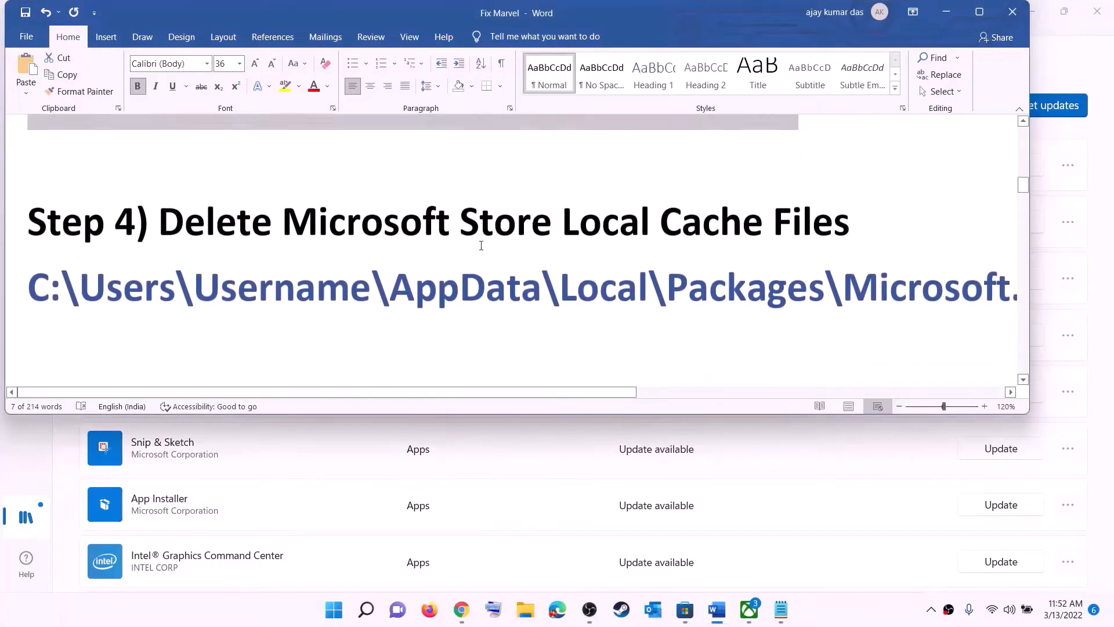
{"action": "triple_click", "coordinate": [552, 301]}
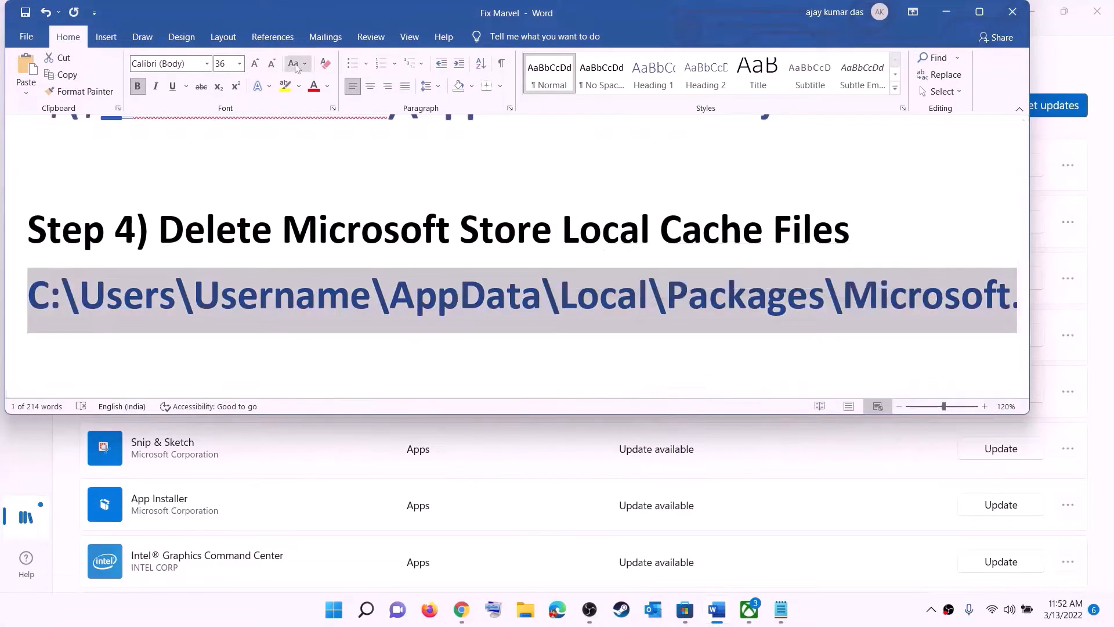
{"action": "left_click", "coordinate": [239, 64]}
{"action": "left_click", "coordinate": [221, 147]}
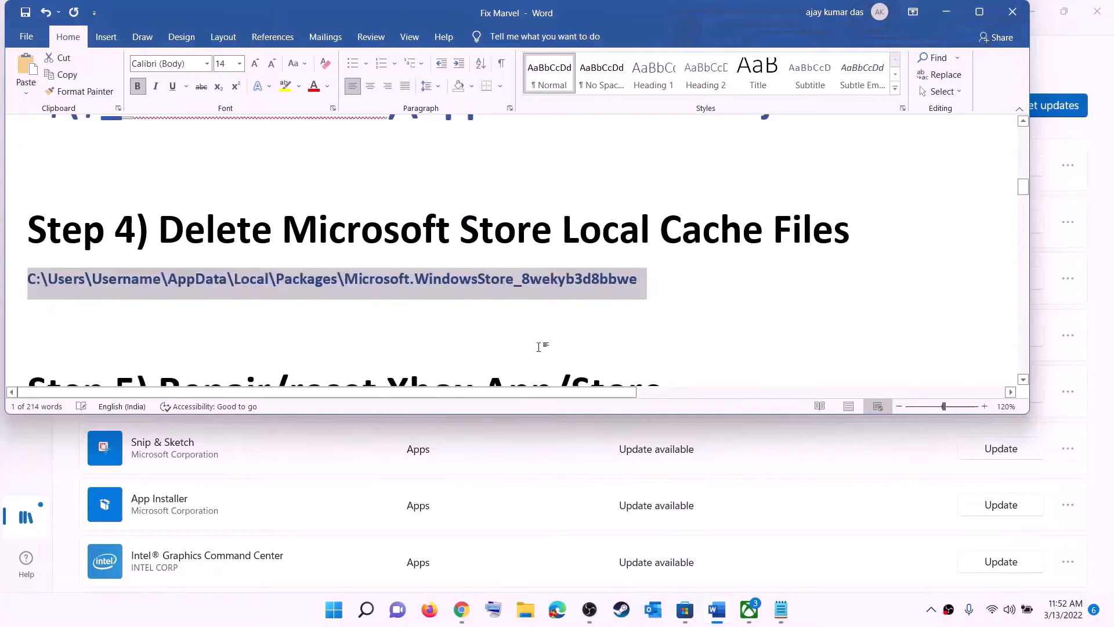
{"action": "left_click", "coordinate": [551, 278]}
Switch to File Explorer and open the user's profile folder inside Users on the Windows (C:) drive
{"action": "left_click", "coordinate": [525, 609]}
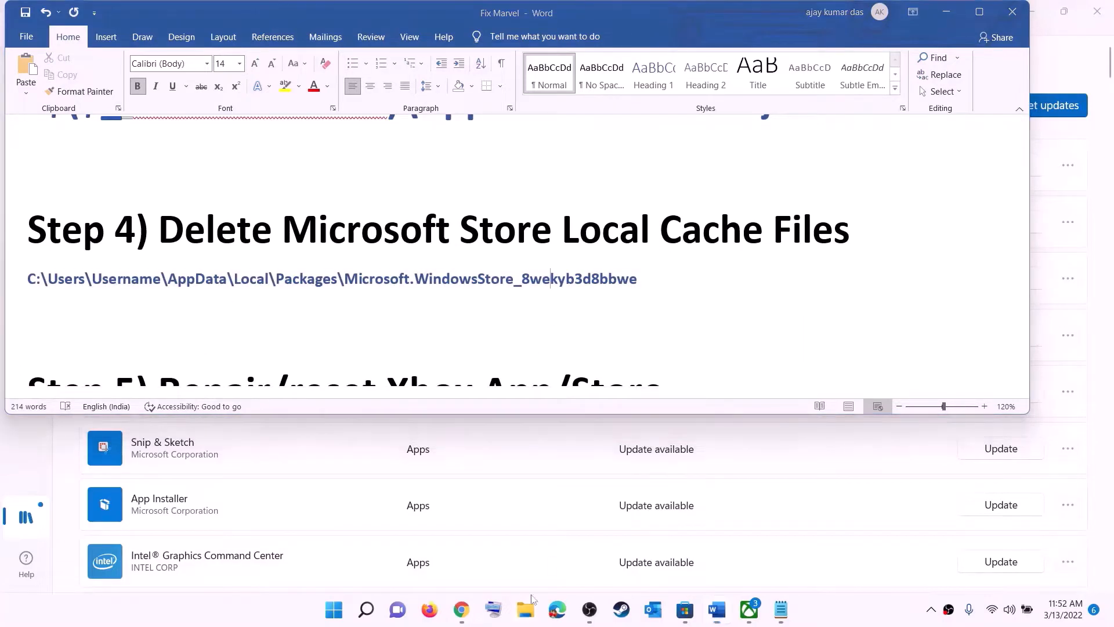
{"action": "left_click", "coordinate": [56, 287]}
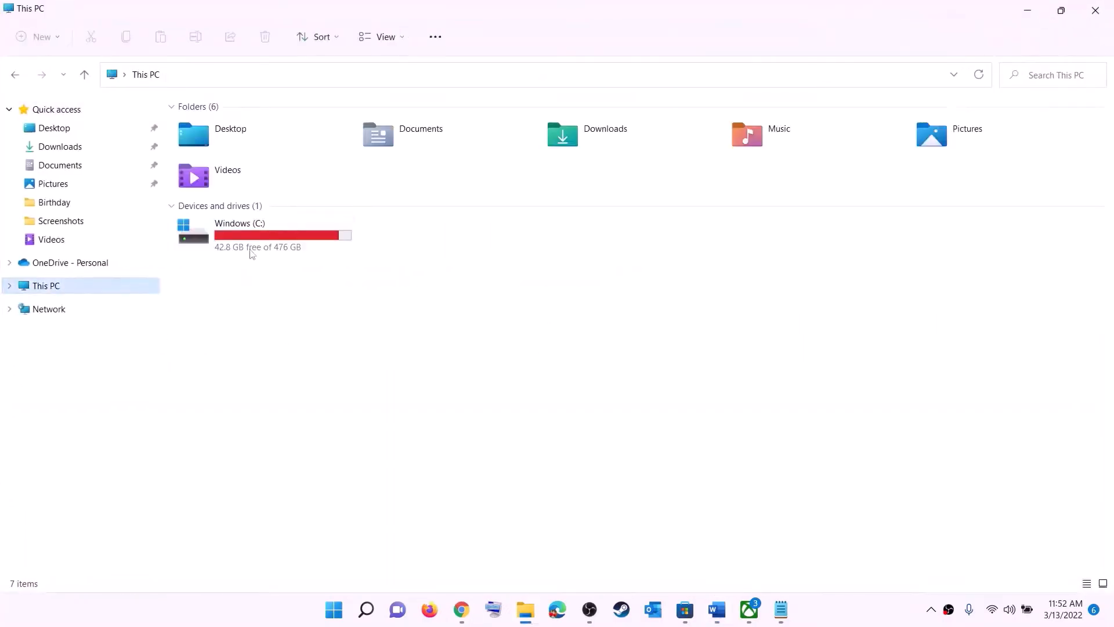
{"action": "double_click", "coordinate": [250, 244]}
{"action": "scroll", "coordinate": [292, 346], "scroll_direction": "down", "scroll_amount": 3}
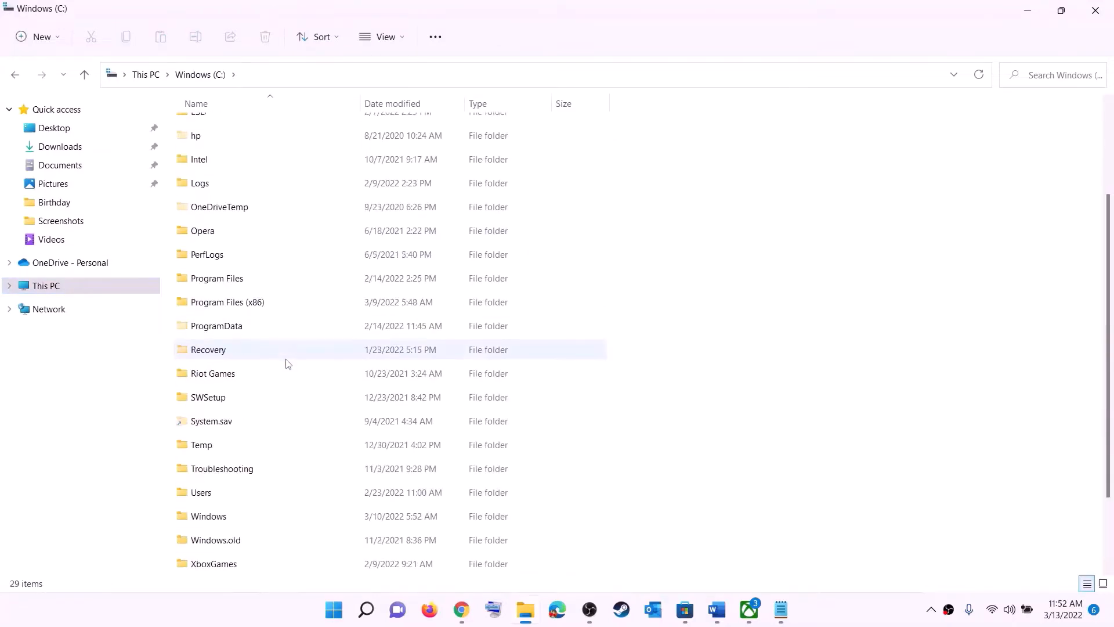
{"action": "left_click", "coordinate": [252, 406]}
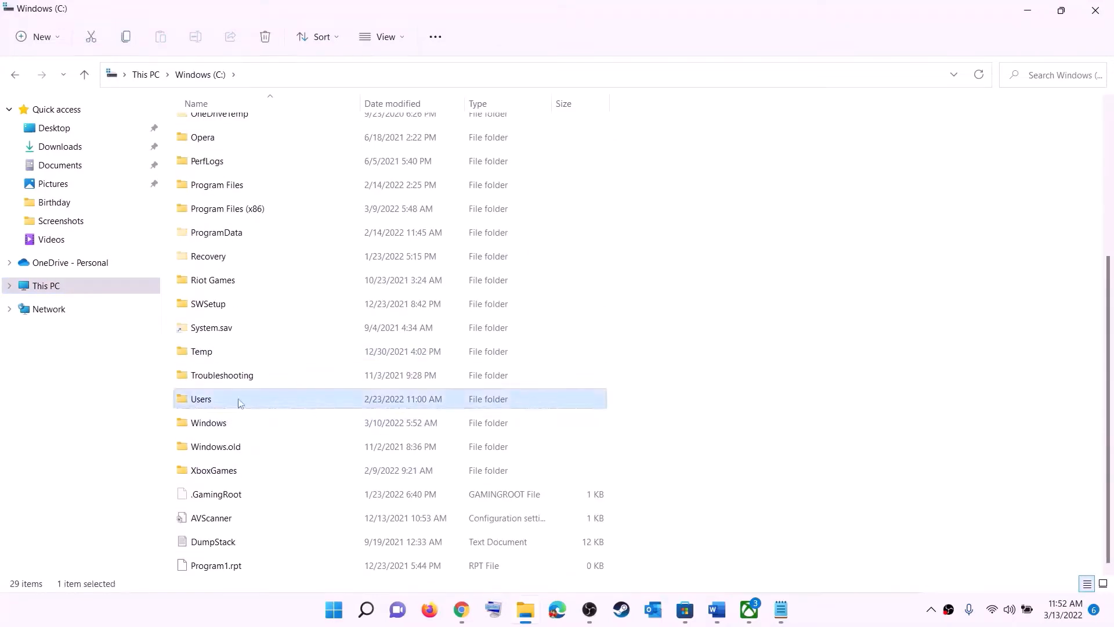
{"action": "double_click", "coordinate": [238, 399]}
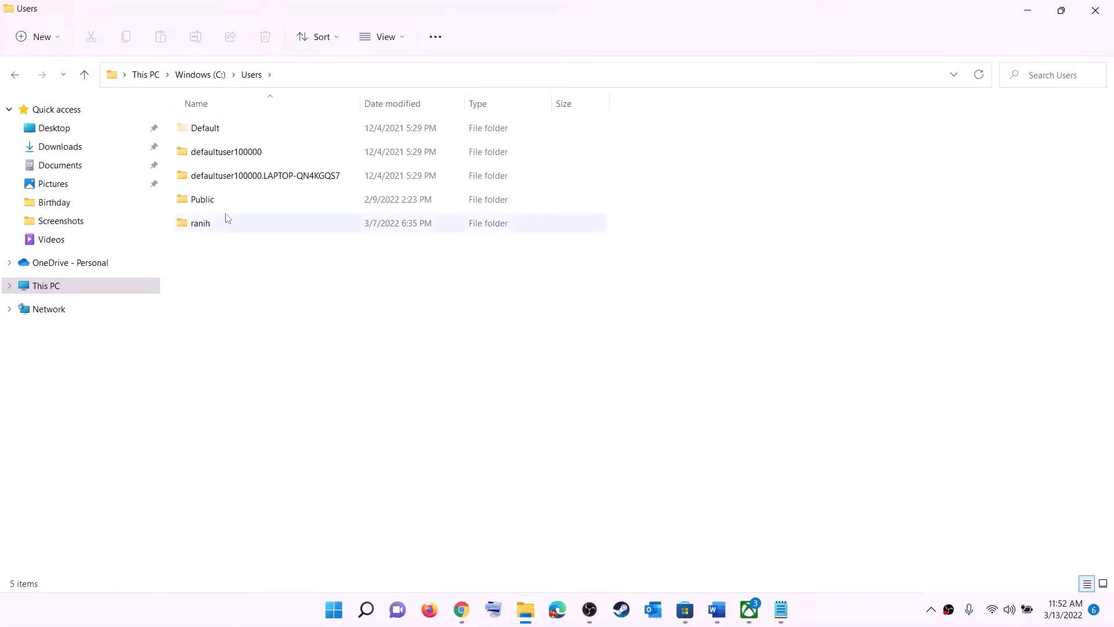
{"action": "double_click", "coordinate": [207, 228]}
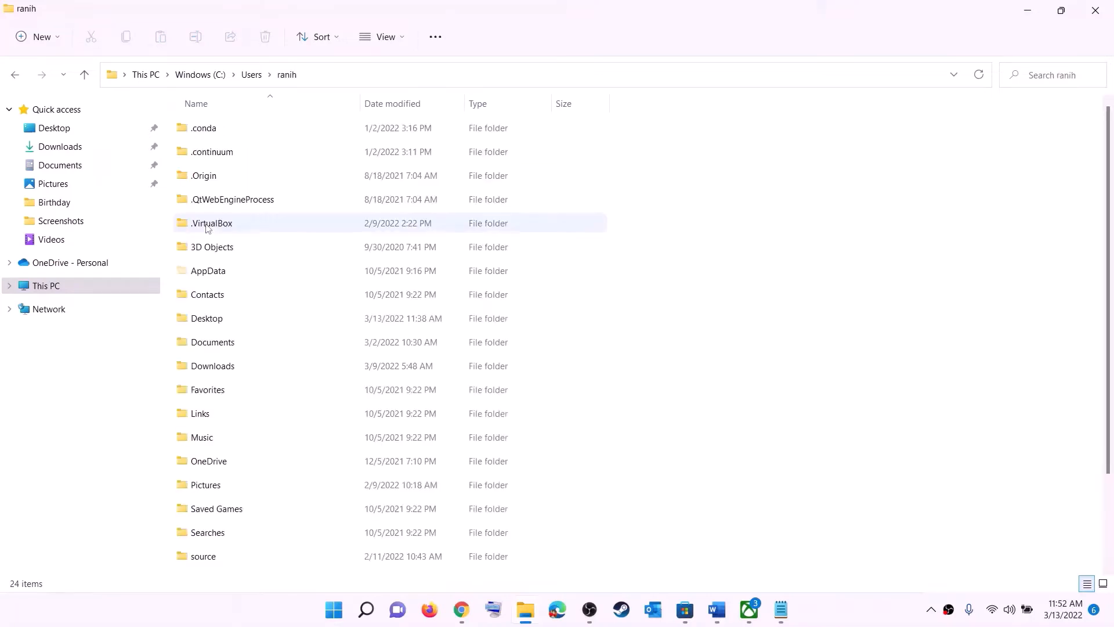
Check the Hidden items display setting that controls whether the AppData folder is shown
{"action": "left_click", "coordinate": [193, 269]}
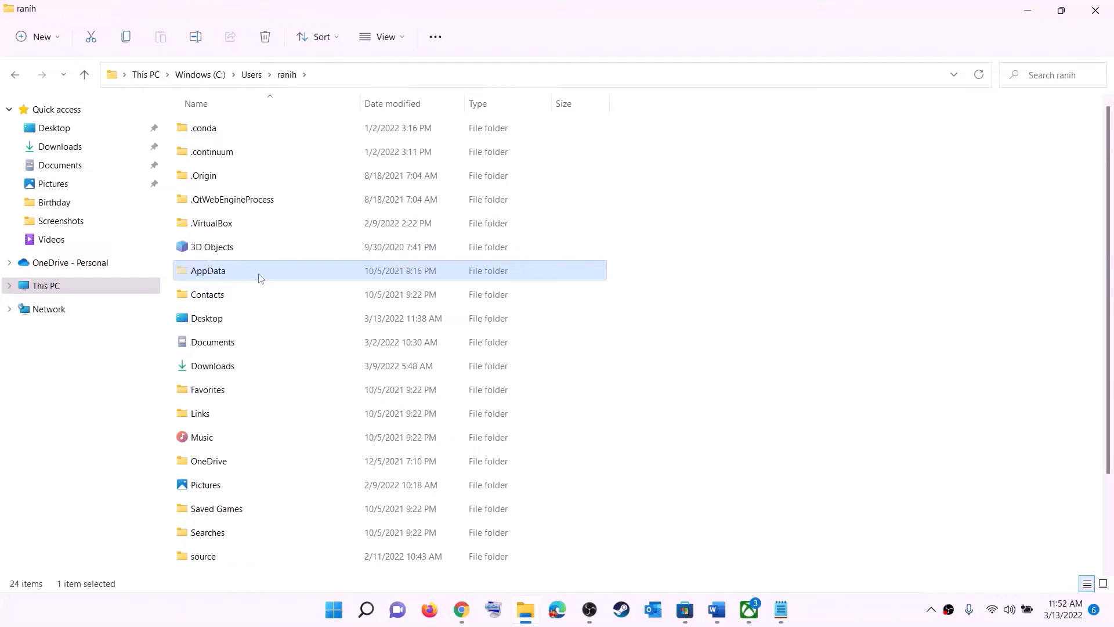
{"action": "left_click", "coordinate": [405, 40]}
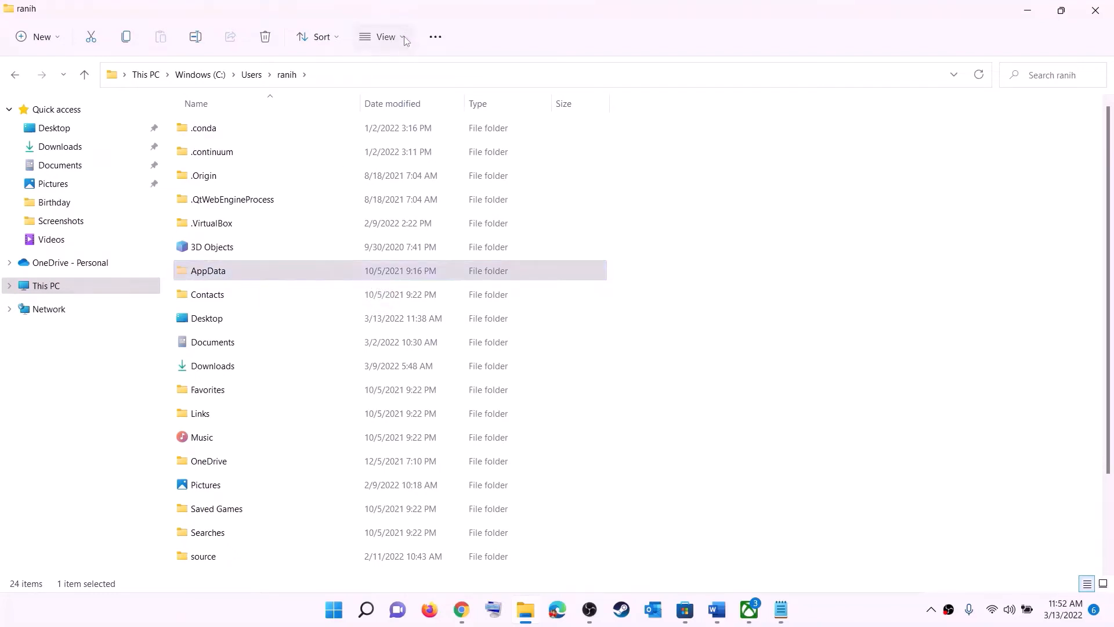
{"action": "mouse_move", "coordinate": [401, 284]}
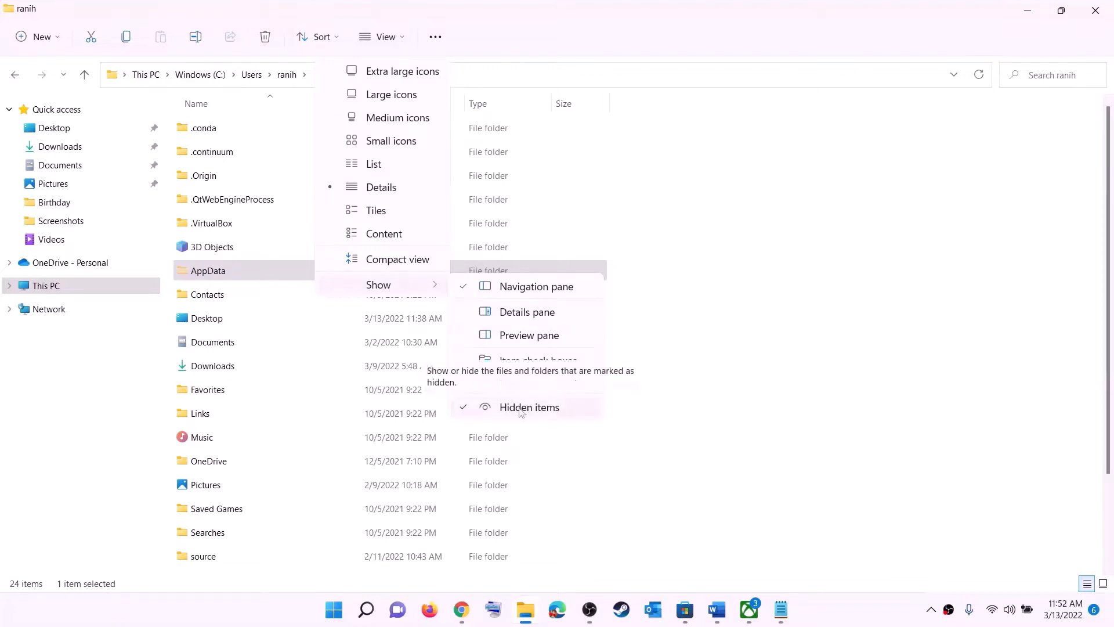
{"action": "left_click", "coordinate": [223, 275]}
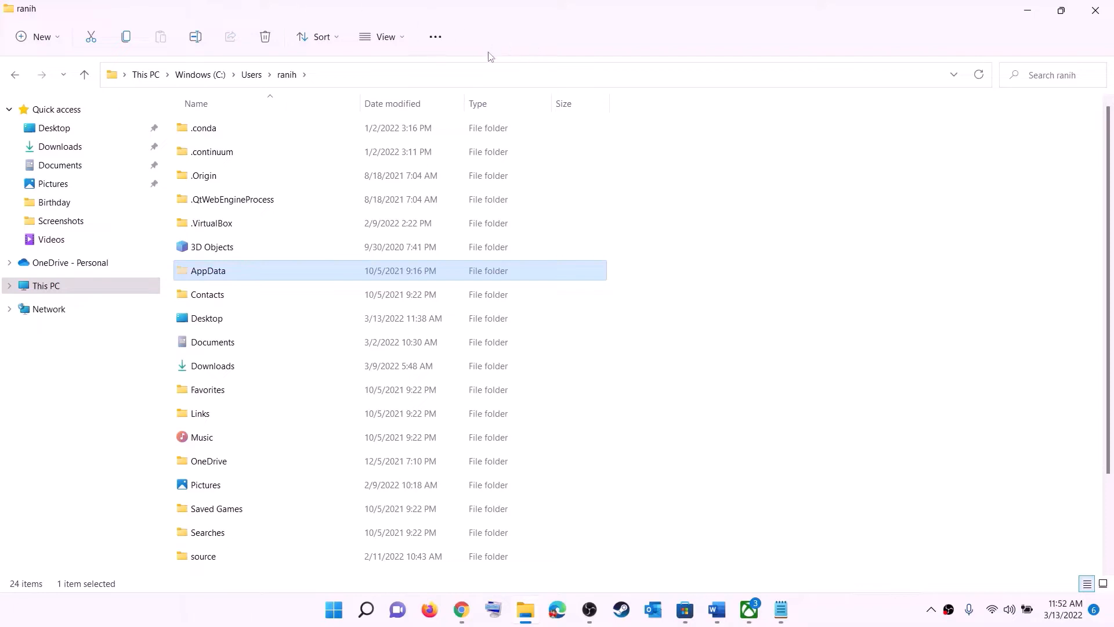
Open the Local folder inside the profile's AppData folder
{"action": "left_click", "coordinate": [216, 271]}
{"action": "left_click", "coordinate": [271, 272]}
{"action": "double_click", "coordinate": [253, 271]}
{"action": "left_click", "coordinate": [212, 129]}
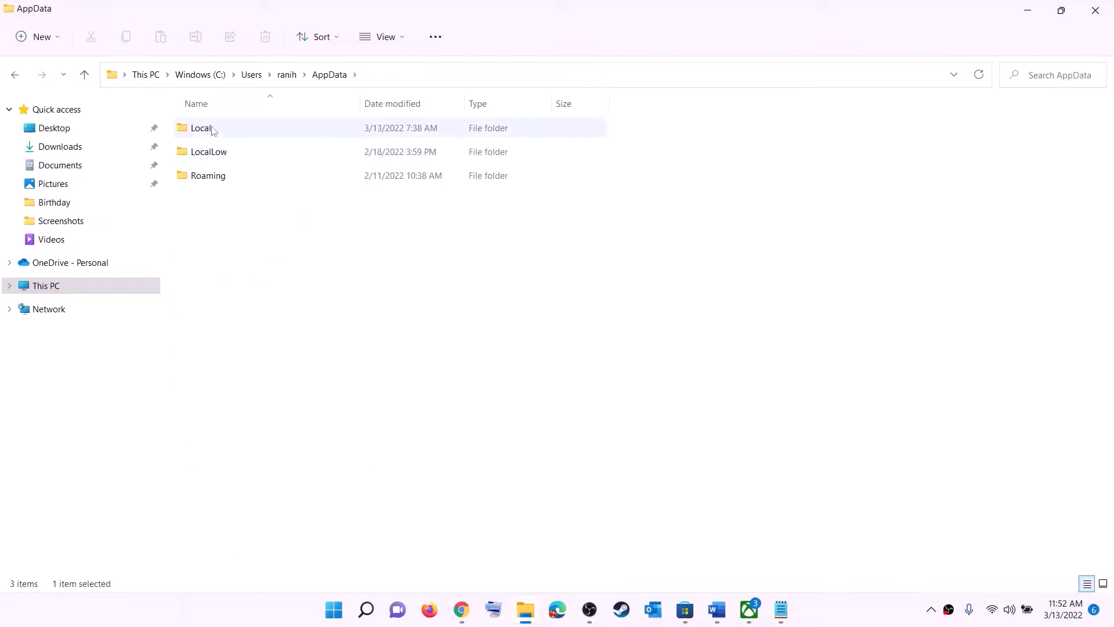
{"action": "double_click", "coordinate": [224, 126]}
Locate the Packages folder within Local and open it
{"action": "left_click", "coordinate": [256, 278]}
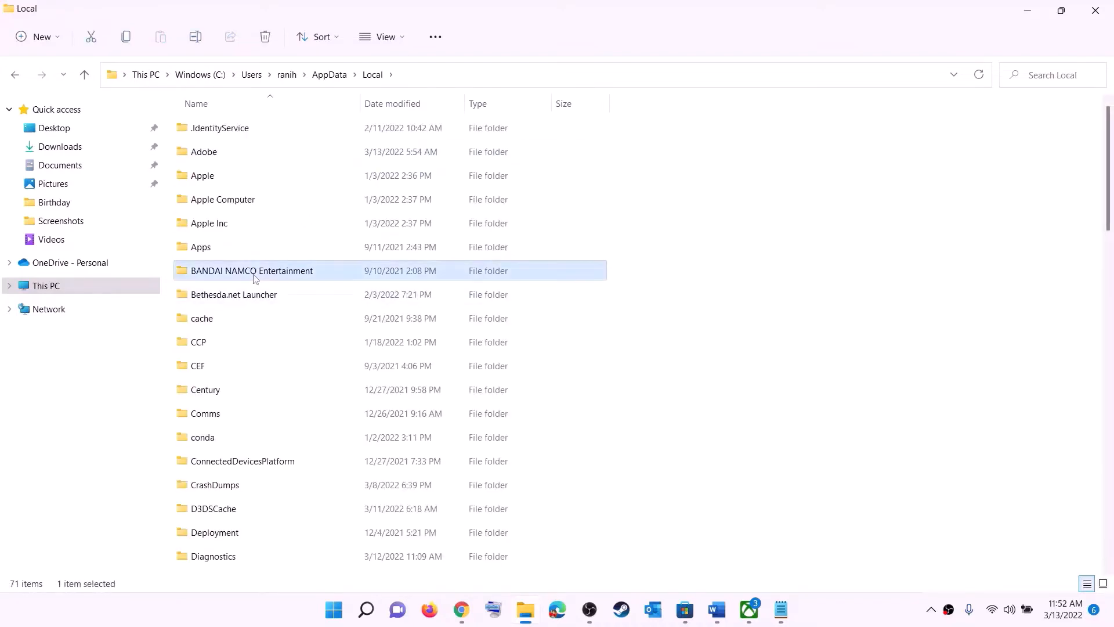
{"action": "key", "text": "p"}
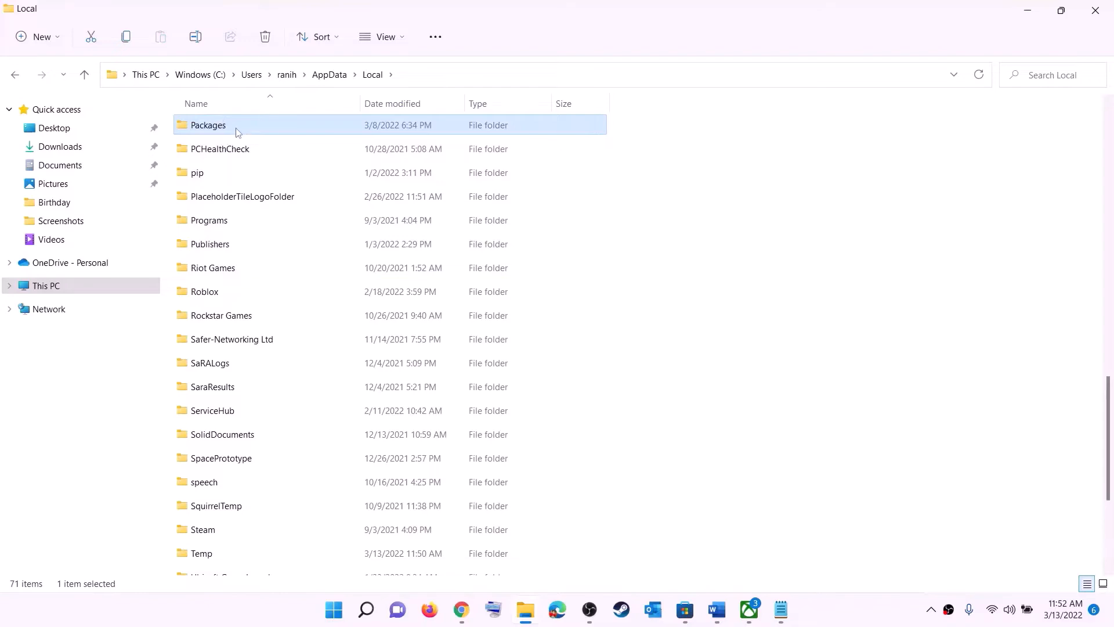
{"action": "left_click", "coordinate": [236, 128]}
{"action": "left_click", "coordinate": [258, 125]}
{"action": "double_click", "coordinate": [258, 124]}
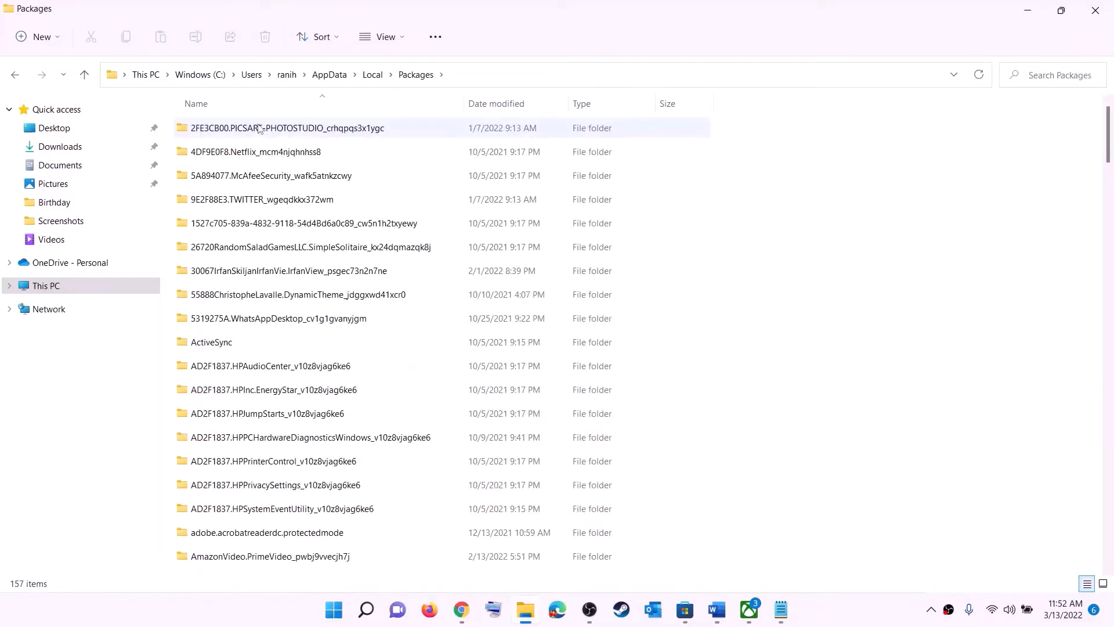
Find the Microsoft.WindowsStore_8wekyb3d8bbwe folder in Packages and open it
{"action": "scroll", "coordinate": [324, 348], "scroll_direction": "down", "scroll_amount": 12}
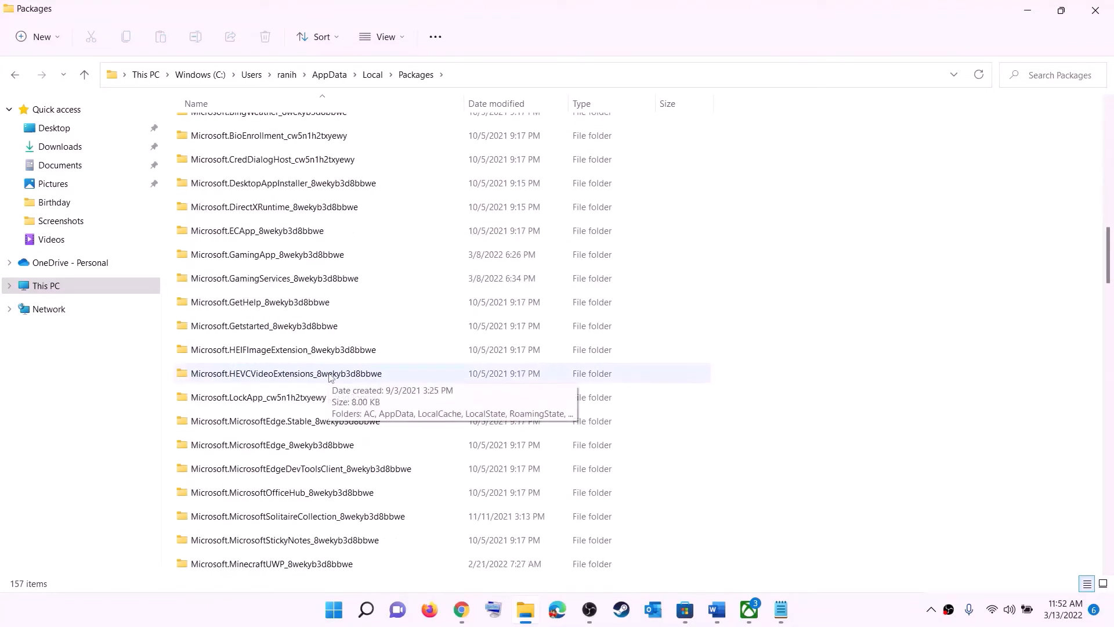
{"action": "scroll", "coordinate": [329, 377], "scroll_direction": "down", "scroll_amount": 15}
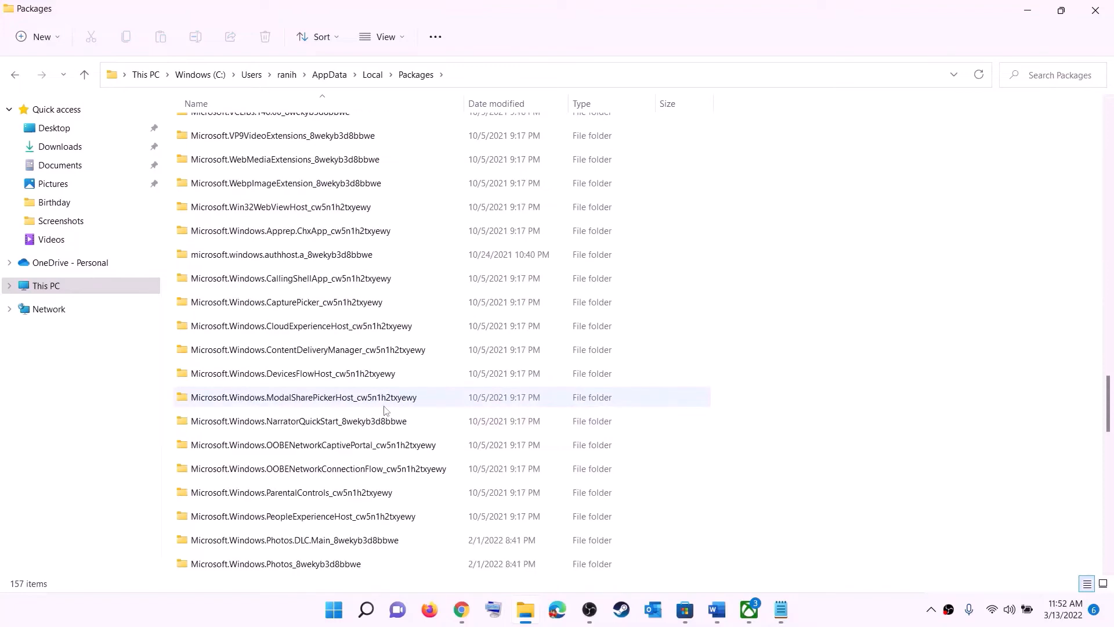
{"action": "scroll", "coordinate": [386, 409], "scroll_direction": "down", "scroll_amount": 6}
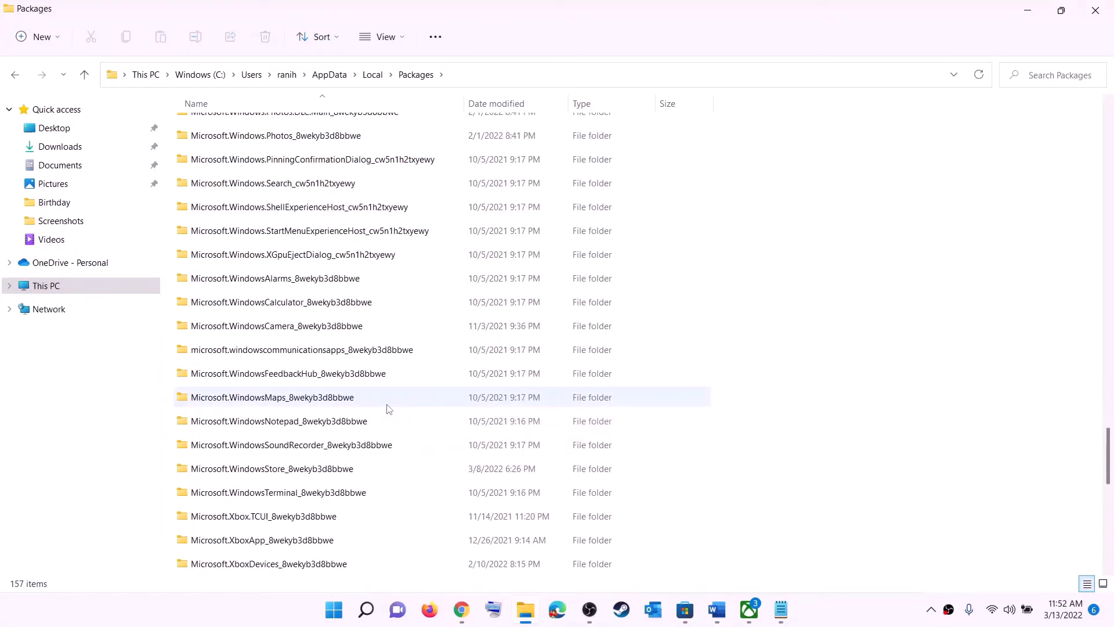
{"action": "left_click", "coordinate": [249, 471]}
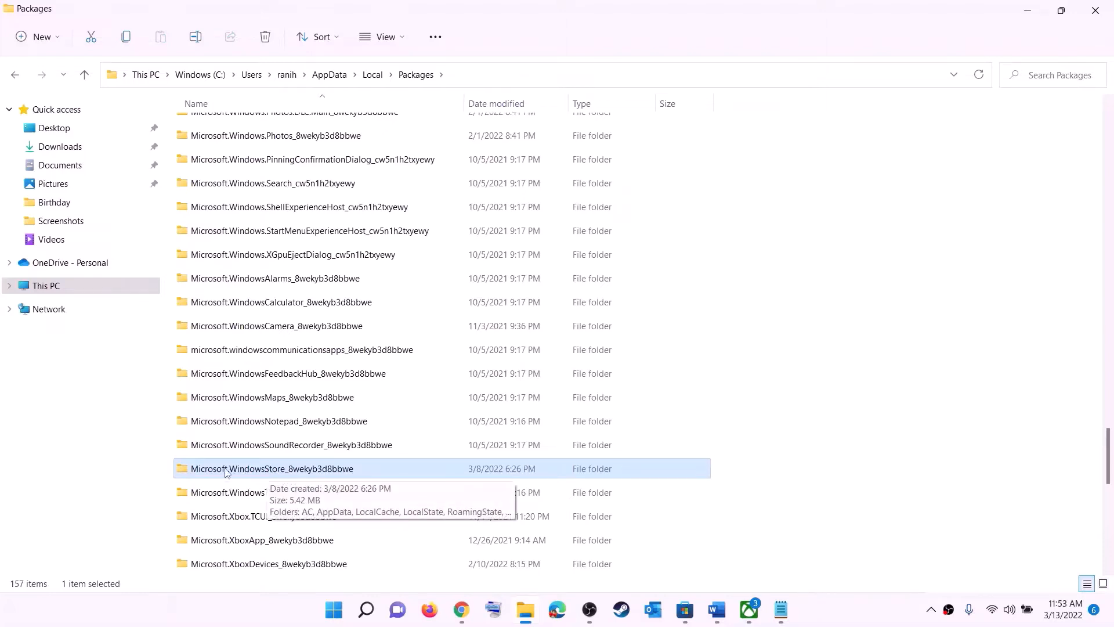
{"action": "left_click", "coordinate": [312, 475]}
{"action": "left_click", "coordinate": [407, 469]}
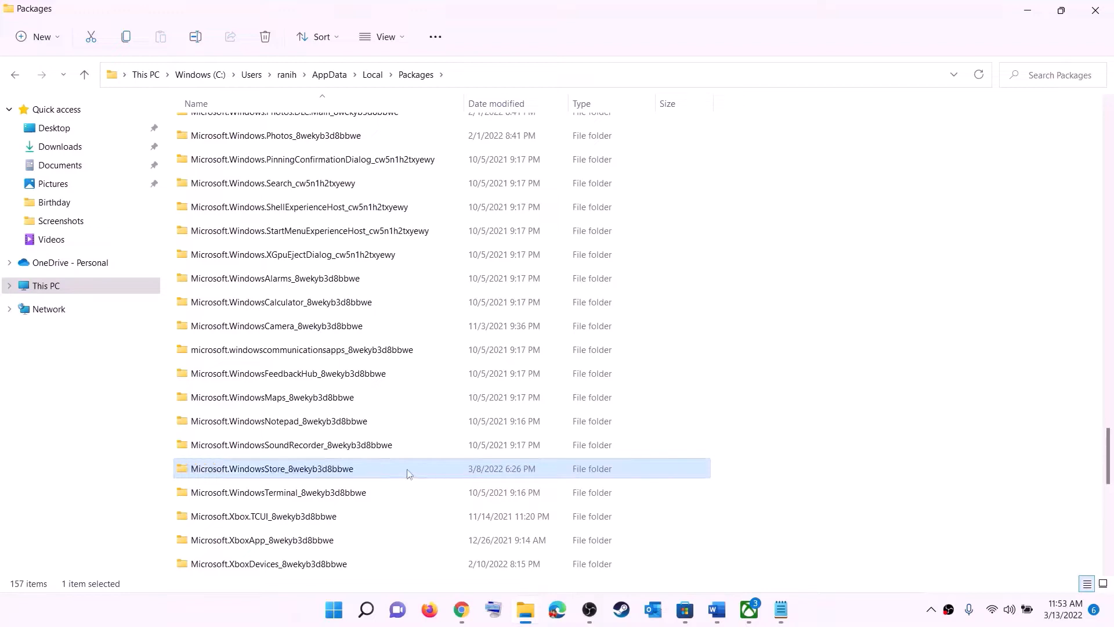
{"action": "left_click", "coordinate": [313, 468]}
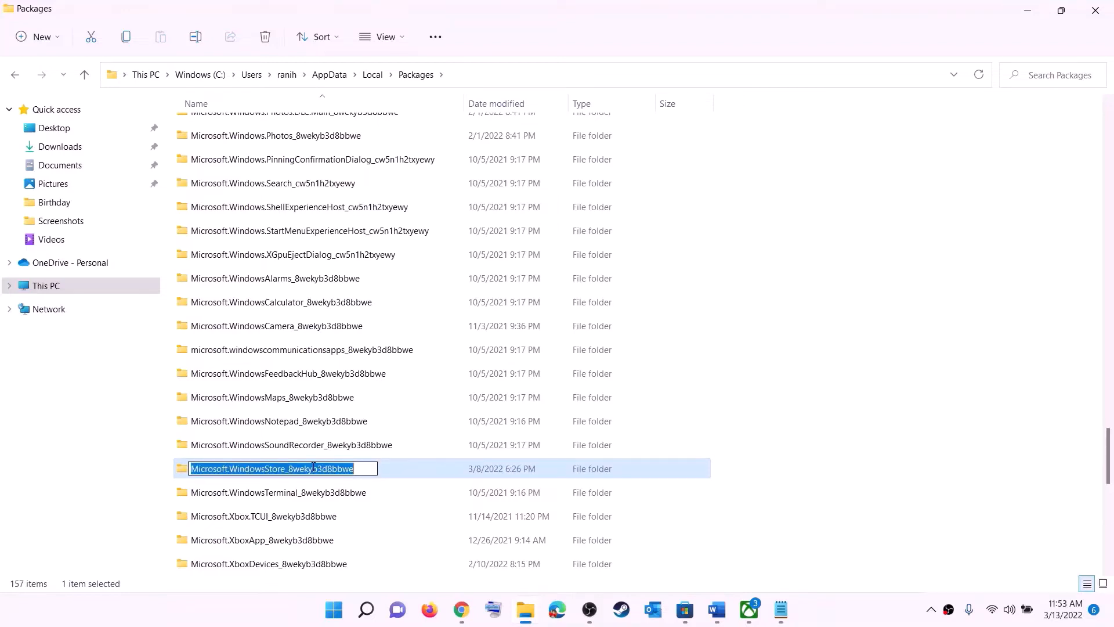
{"action": "double_click", "coordinate": [393, 471]}
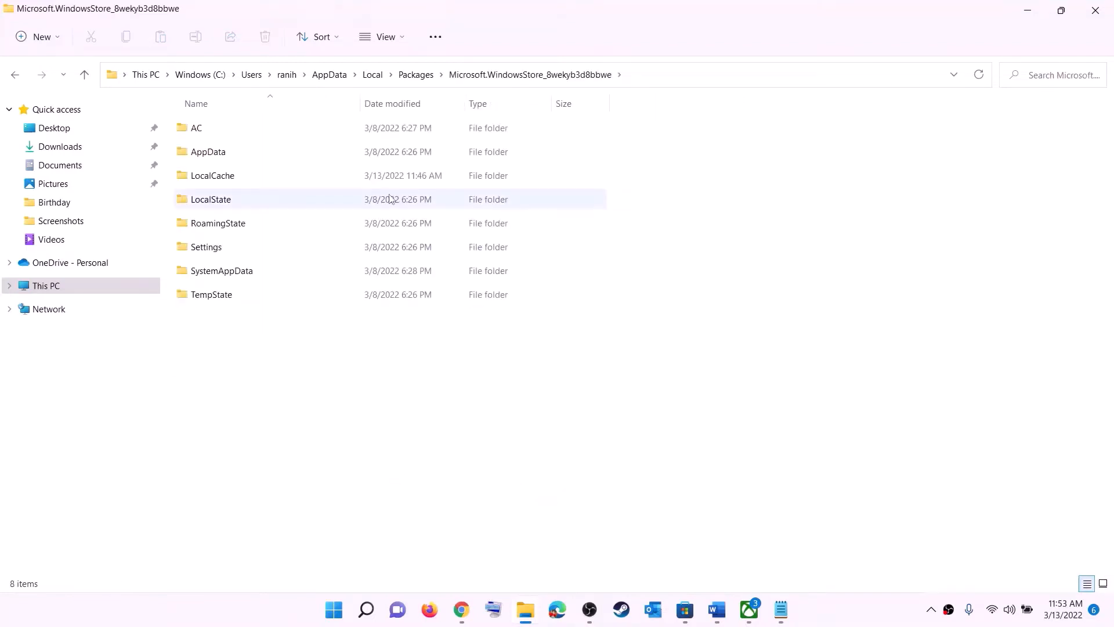
Delete the LocalCache folder from the Microsoft Store package folder
{"action": "left_click", "coordinate": [224, 180]}
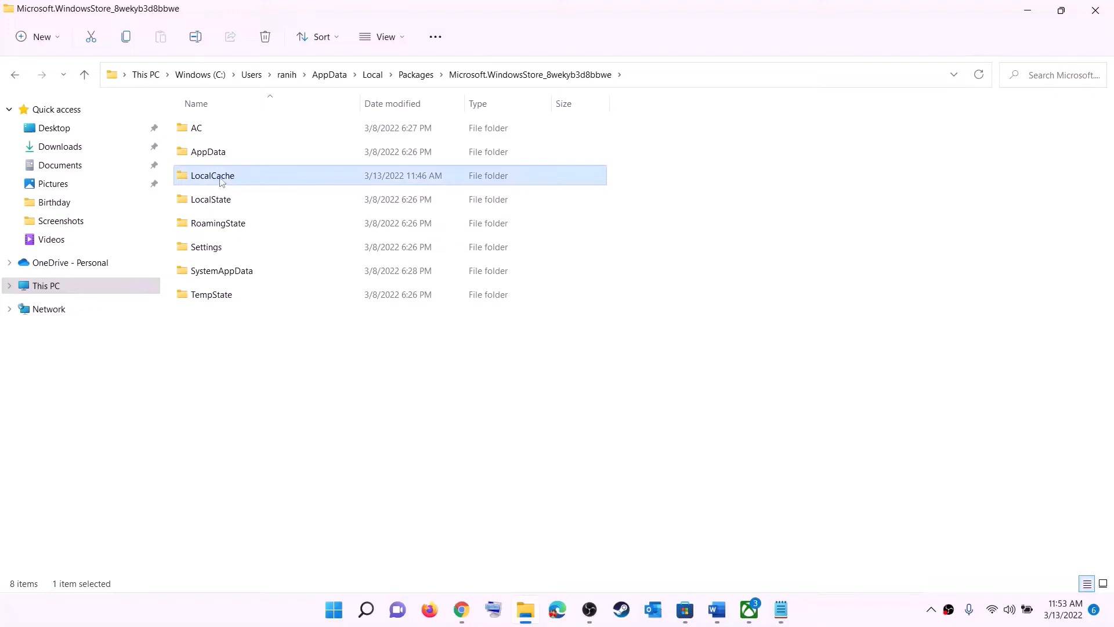
{"action": "right_click", "coordinate": [236, 181]}
{"action": "left_click", "coordinate": [327, 196]}
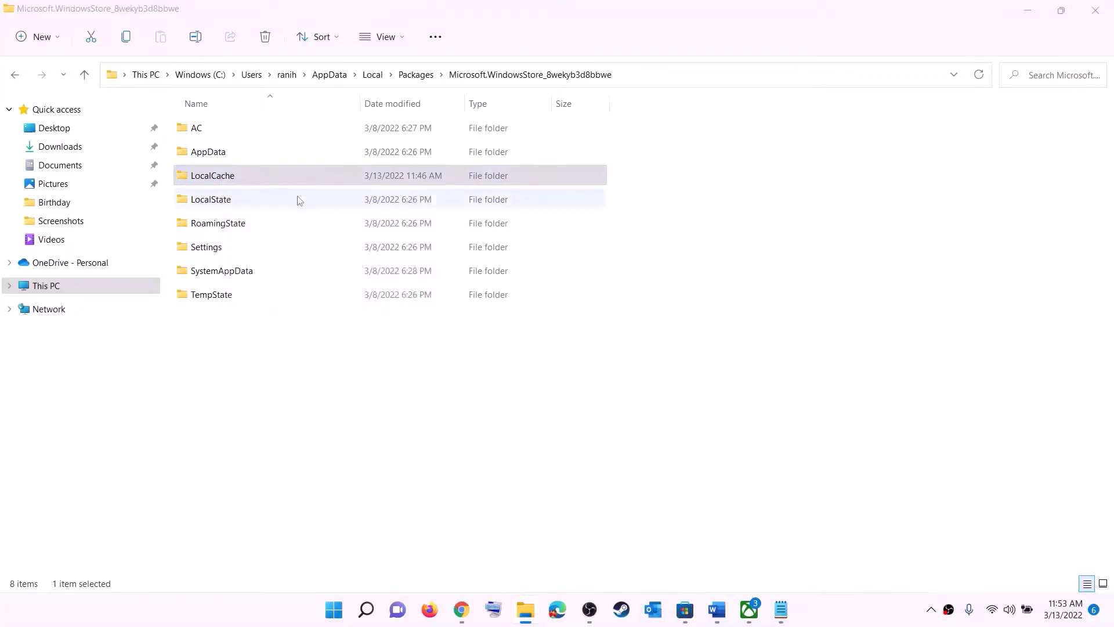
View the computer's power options without choosing one, and return to the Word document
{"action": "left_click", "coordinate": [334, 610]}
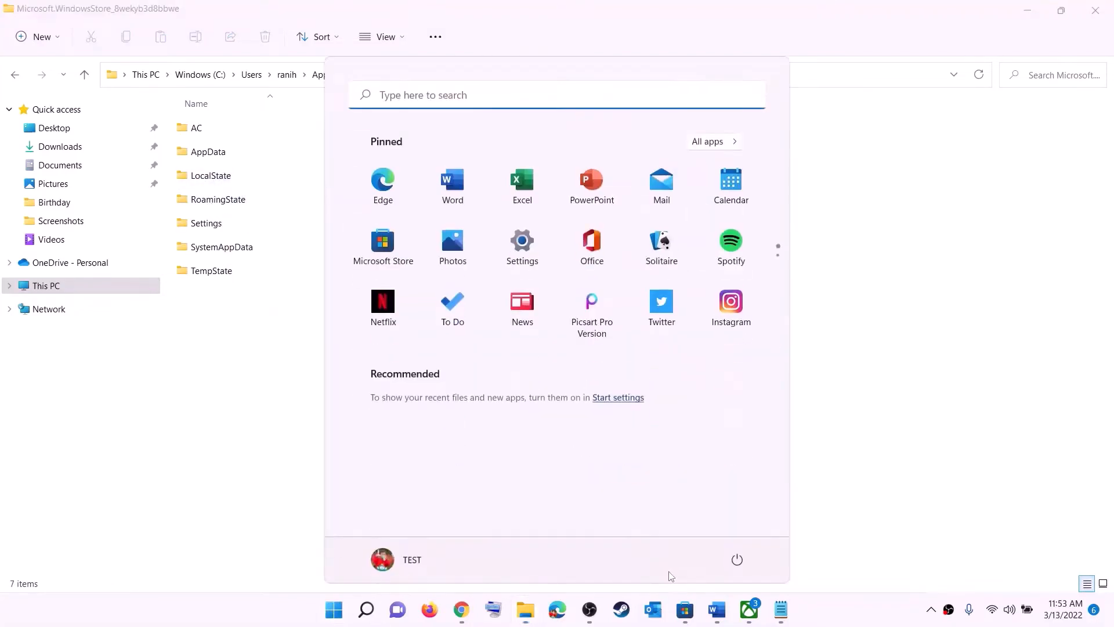
{"action": "left_click", "coordinate": [736, 558]}
{"action": "key", "text": "Escape"}
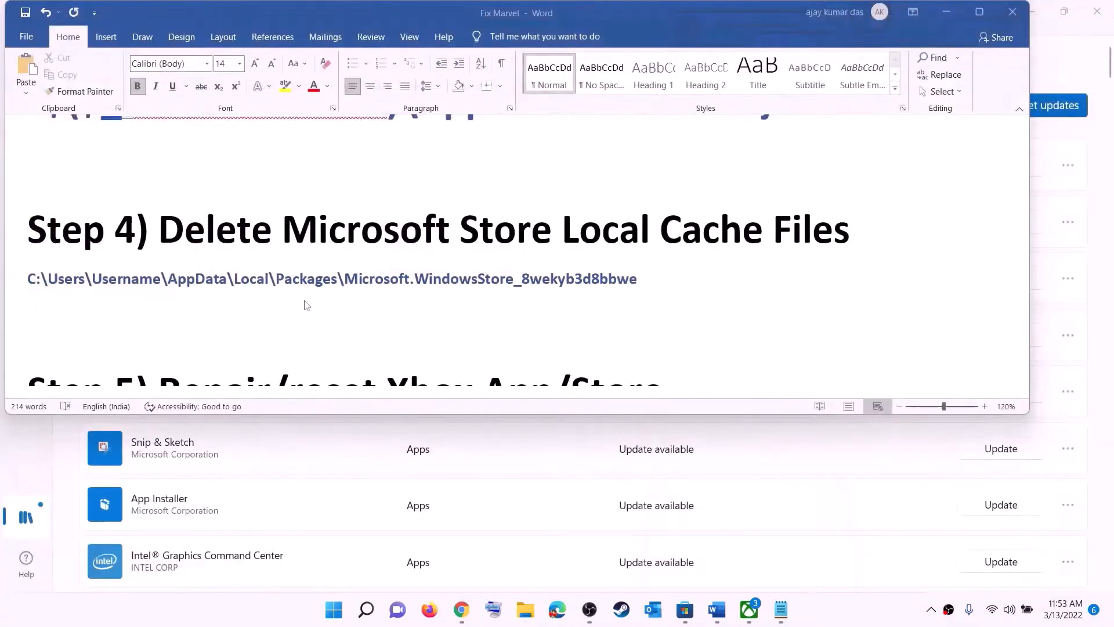
Find the Step 5 heading about repairing or resetting the Xbox App/Store and highlight its text
{"action": "scroll", "coordinate": [339, 325], "scroll_direction": "down", "scroll_amount": 4}
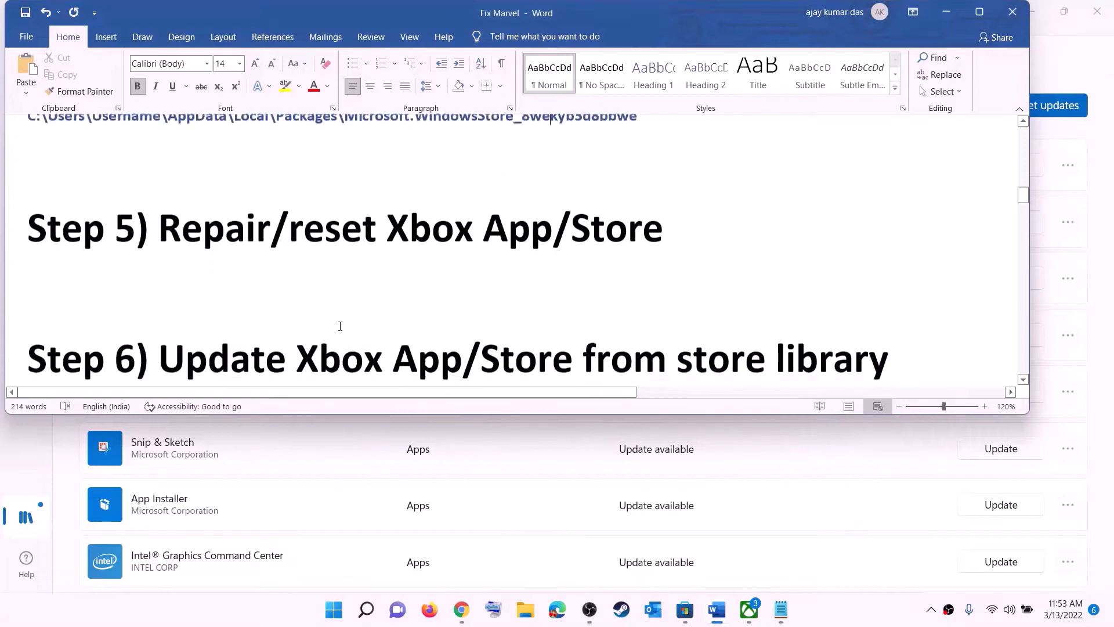
{"action": "scroll", "coordinate": [266, 318], "scroll_direction": "up", "scroll_amount": 2}
{"action": "left_click_drag", "start_coordinate": [269, 319], "coordinate": [689, 313]}
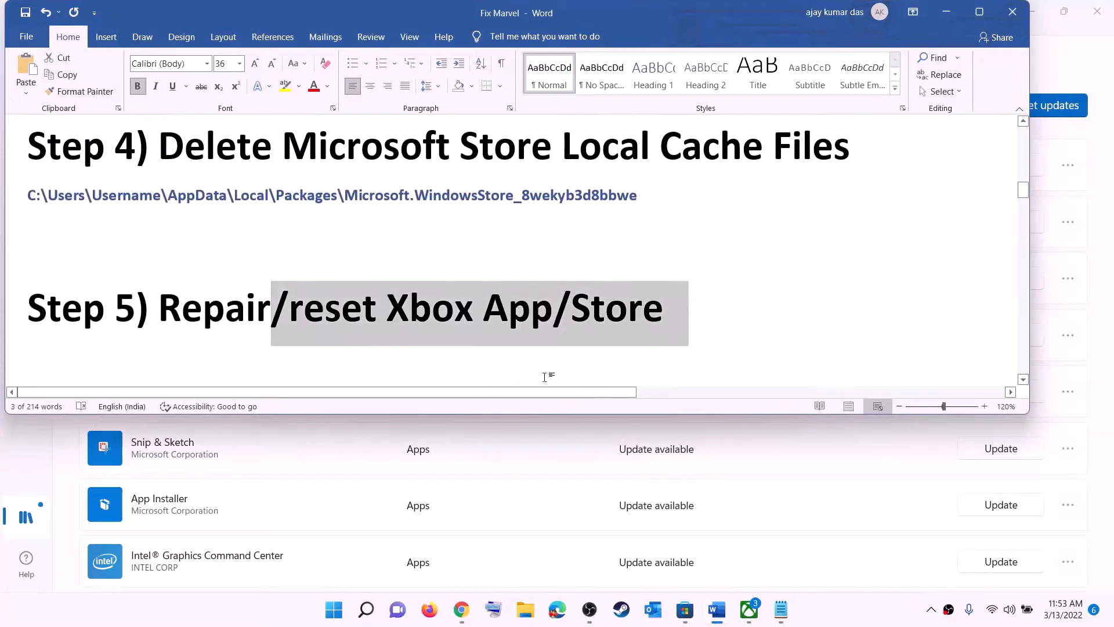
Search Windows for xbox and open the Xbox app's settings page
{"action": "left_click", "coordinate": [332, 610]}
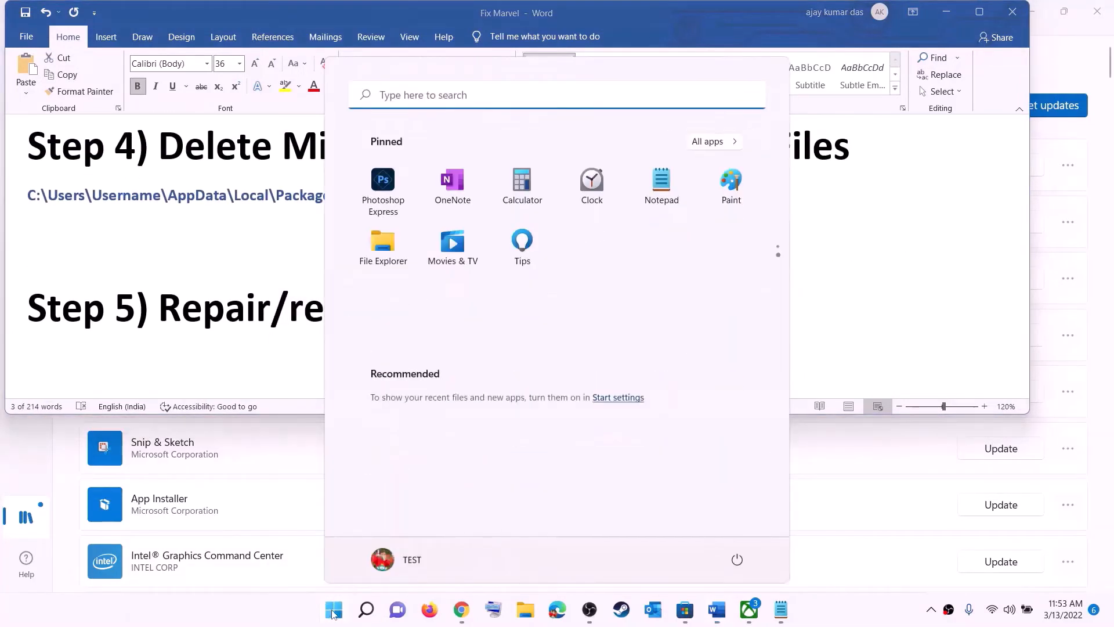
{"action": "type", "text": "xbox"}
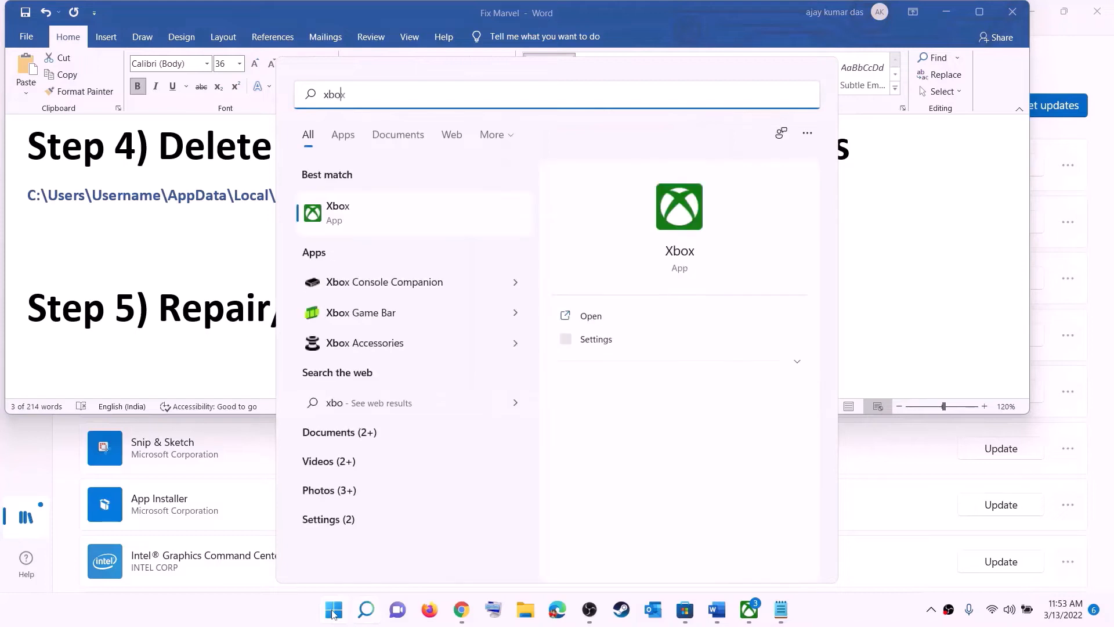
{"action": "right_click", "coordinate": [349, 215]}
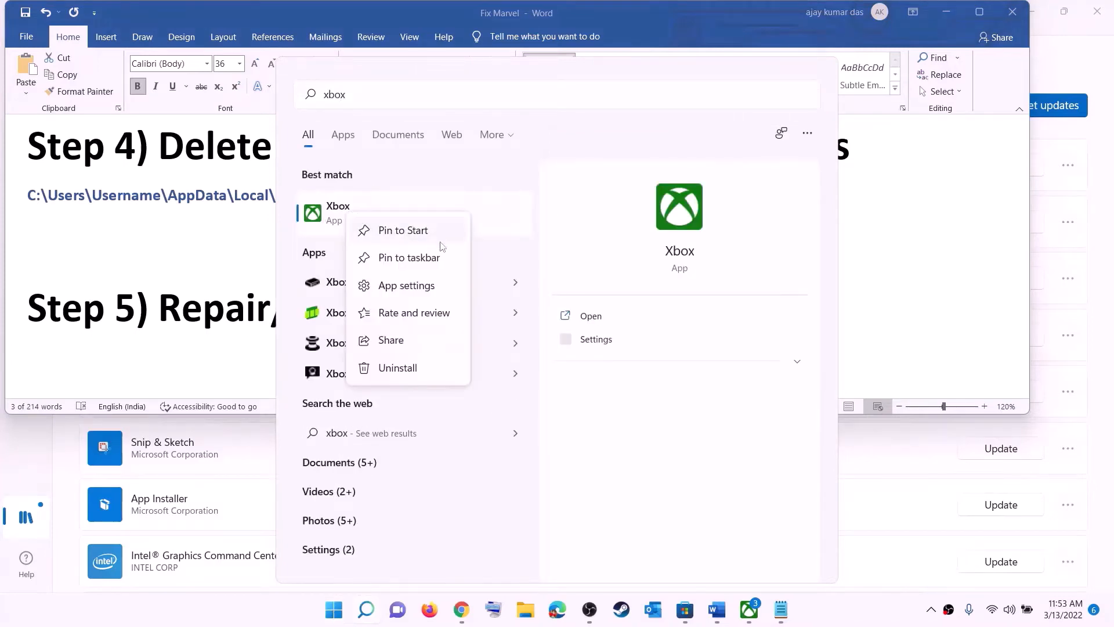
{"action": "left_click", "coordinate": [407, 286]}
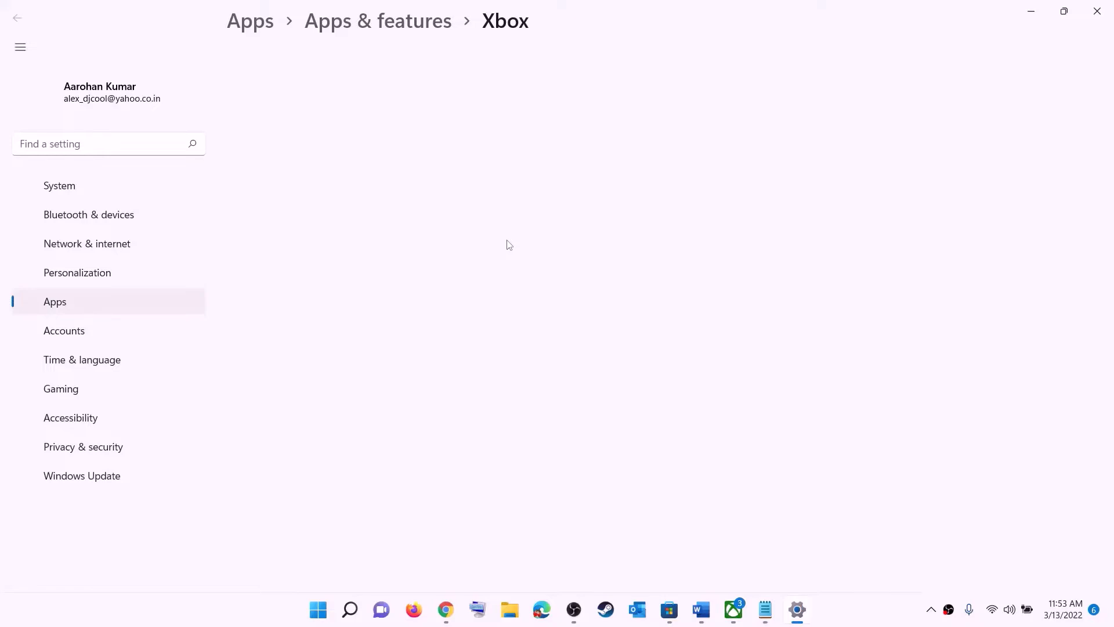
Repair the Xbox app, and reset it with its app data deleted
{"action": "scroll", "coordinate": [474, 310], "scroll_direction": "down", "scroll_amount": 10}
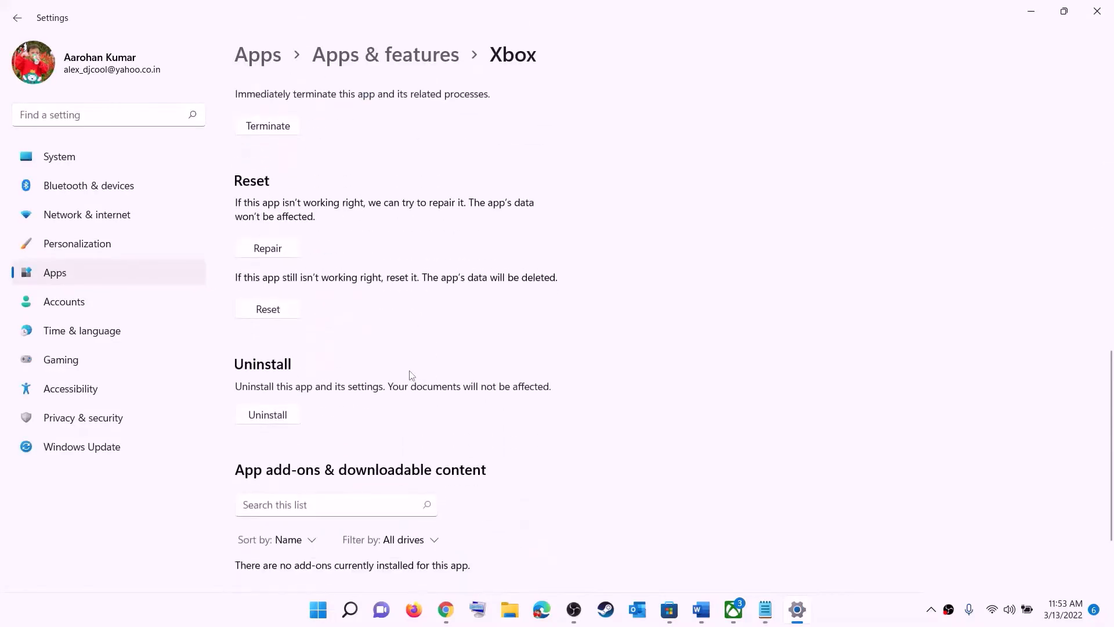
{"action": "left_click", "coordinate": [268, 249]}
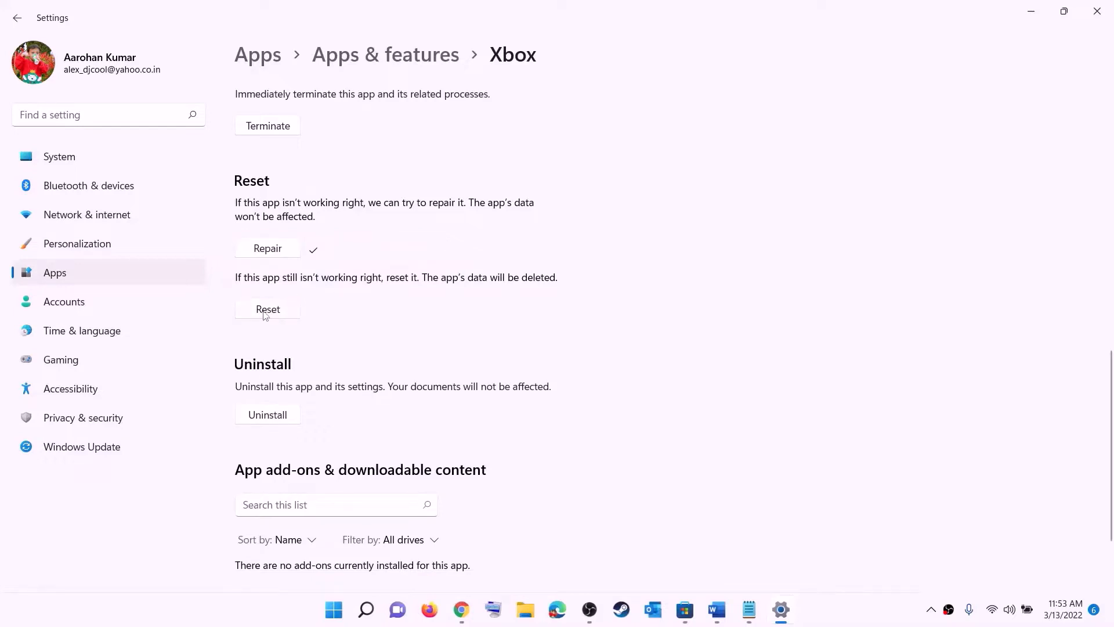
{"action": "left_click", "coordinate": [265, 314]}
{"action": "left_click", "coordinate": [339, 274]}
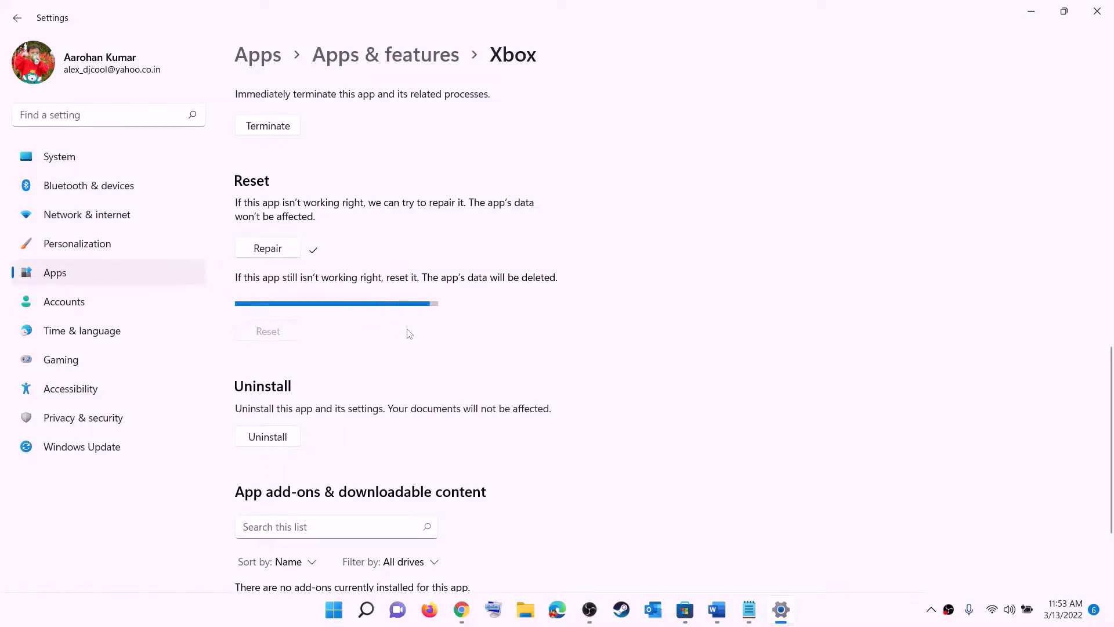
Search Windows for store and open the Microsoft Store's app settings page
{"action": "left_click", "coordinate": [333, 613]}
{"action": "type", "text": "s"}
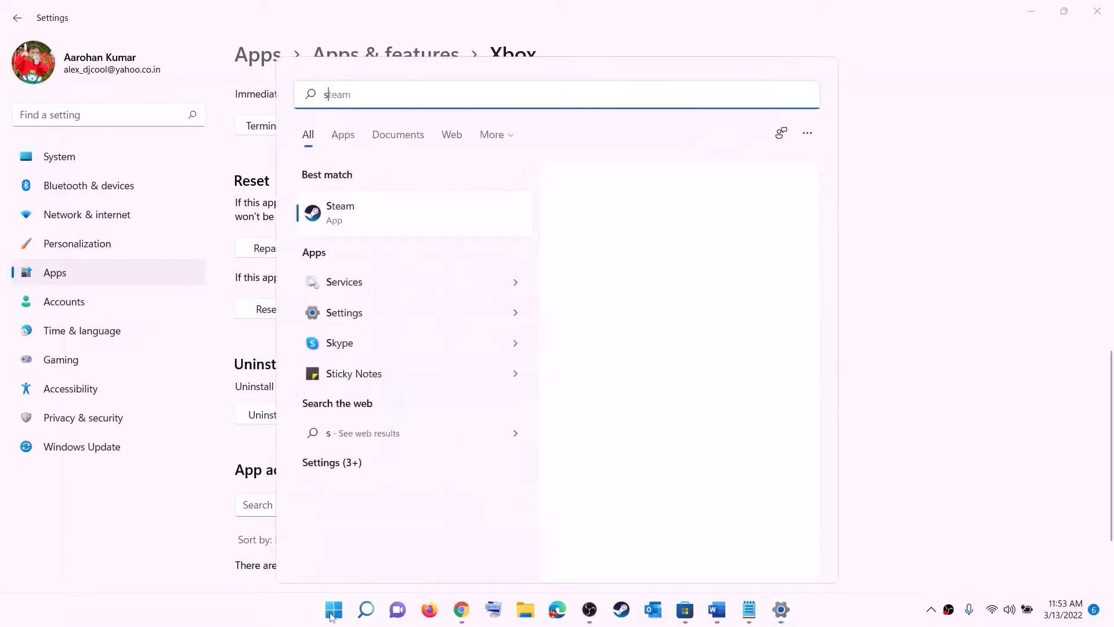
{"action": "type", "text": "tore"}
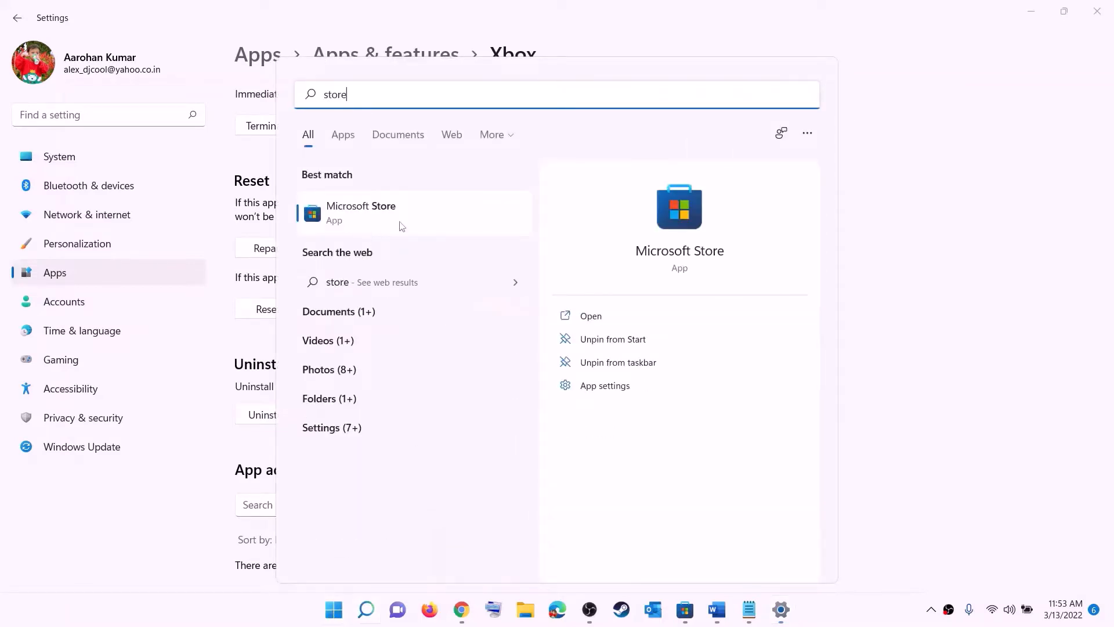
{"action": "right_click", "coordinate": [362, 224]}
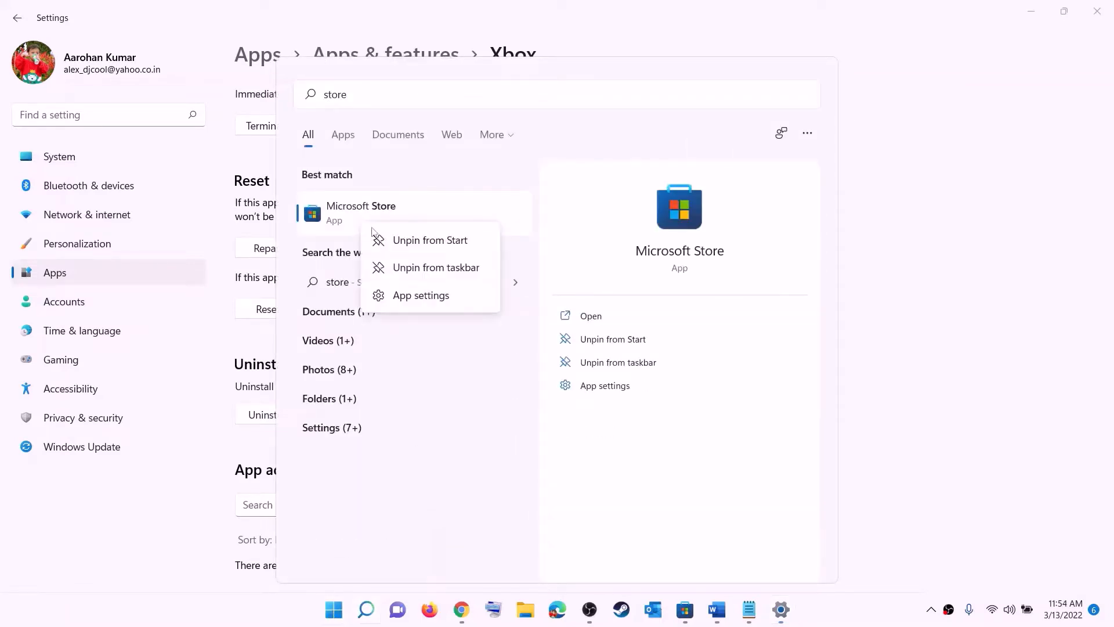
{"action": "left_click", "coordinate": [421, 296]}
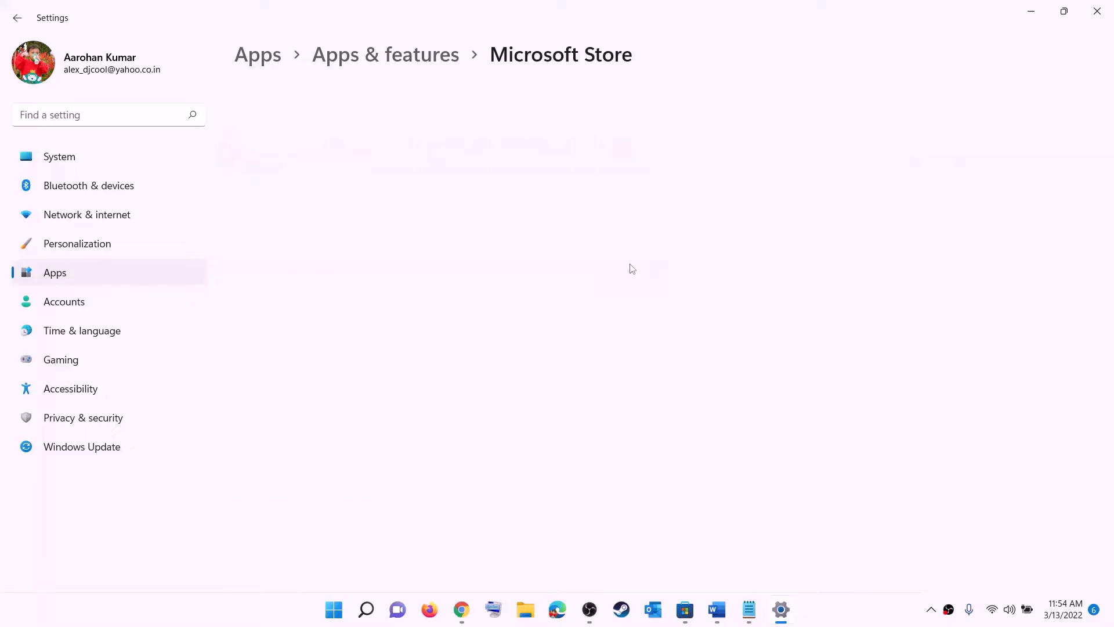
Repair the Microsoft Store app, and reset it with its app data deleted
{"action": "scroll", "coordinate": [350, 427], "scroll_direction": "down", "scroll_amount": 10}
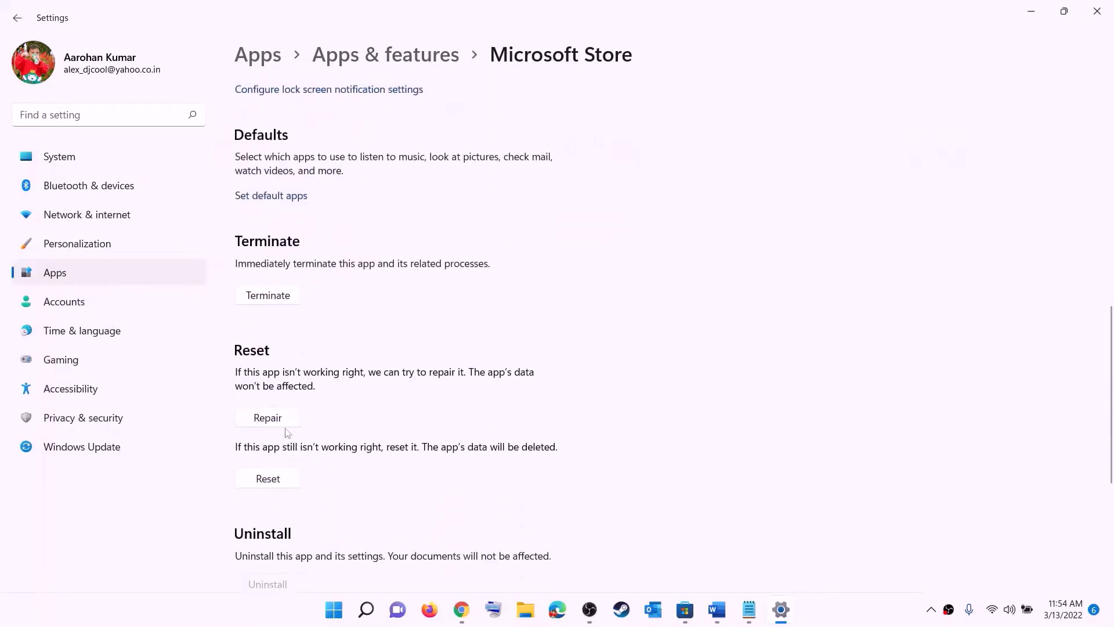
{"action": "left_click", "coordinate": [279, 421]}
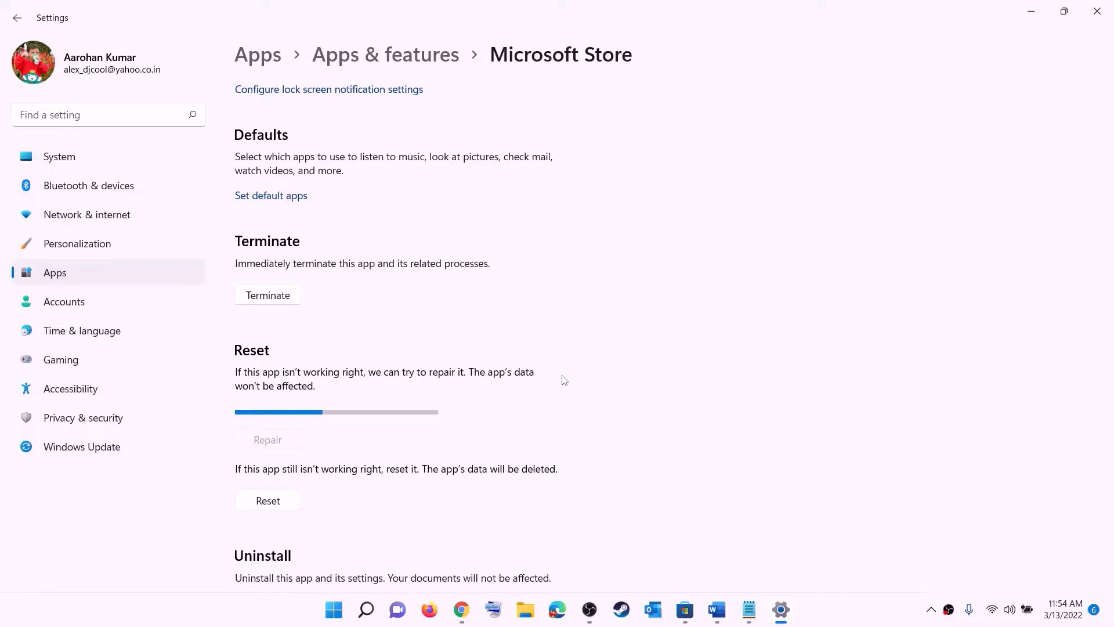
{"action": "left_click", "coordinate": [277, 505]}
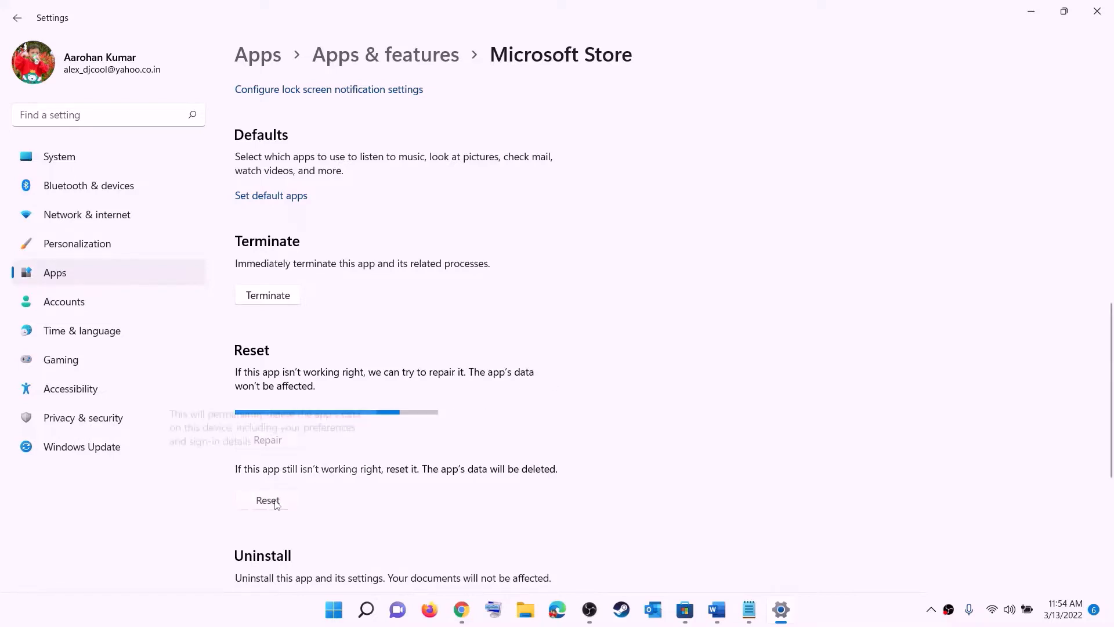
{"action": "left_click", "coordinate": [329, 468]}
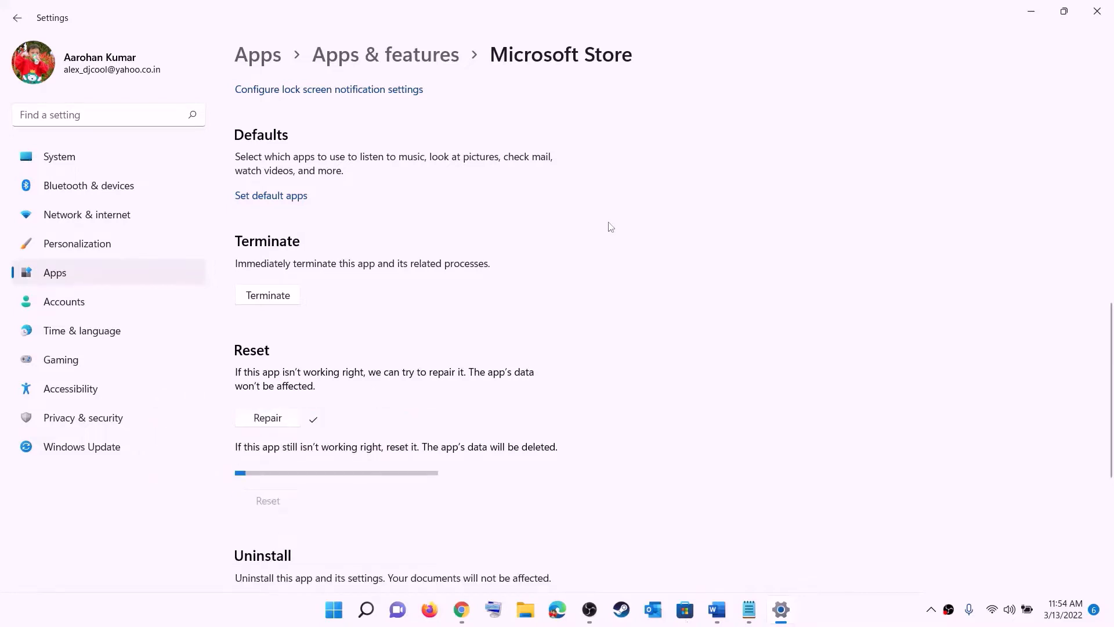
Return to the Word document and highlight "from store library" in the Step 6 heading
{"action": "left_click", "coordinate": [718, 610]}
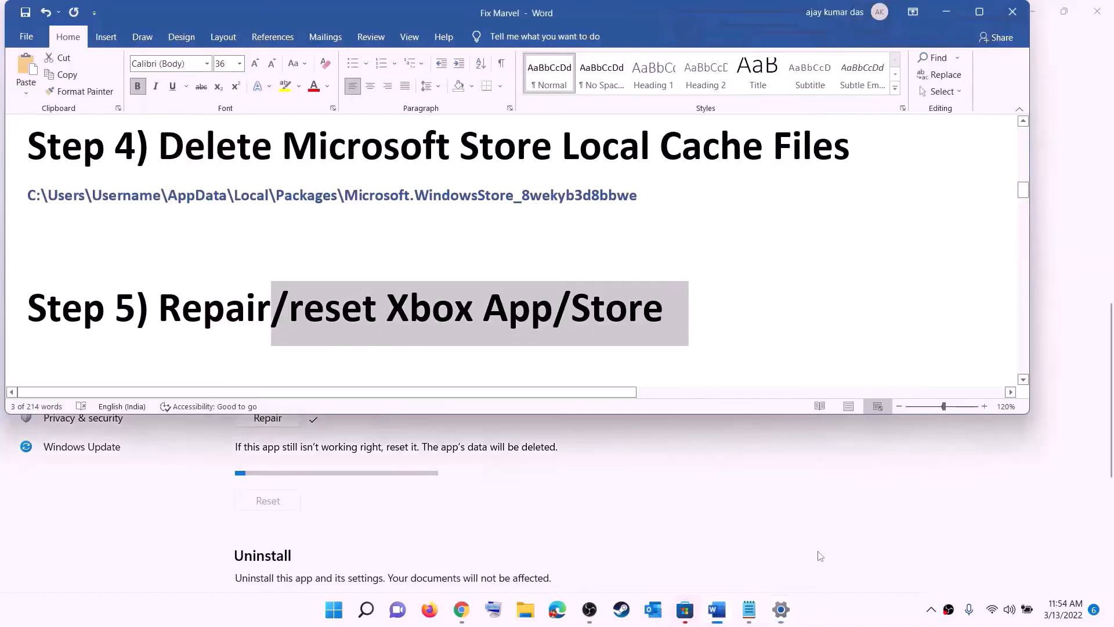
{"action": "scroll", "coordinate": [146, 319], "scroll_direction": "down", "scroll_amount": 3}
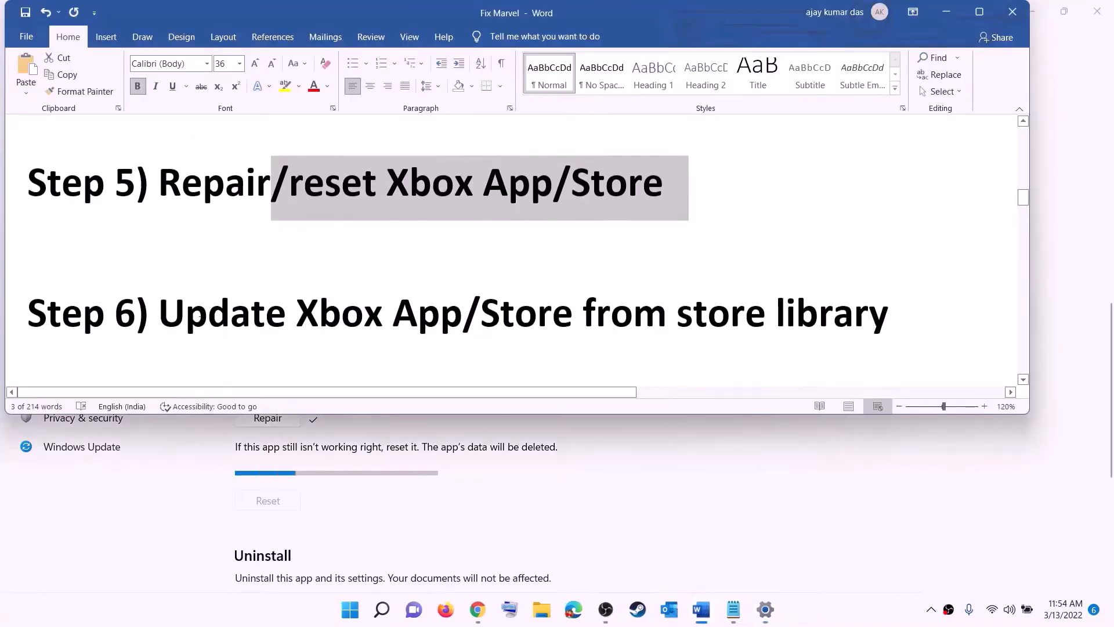
{"action": "left_click_drag", "start_coordinate": [159, 313], "coordinate": [885, 301]}
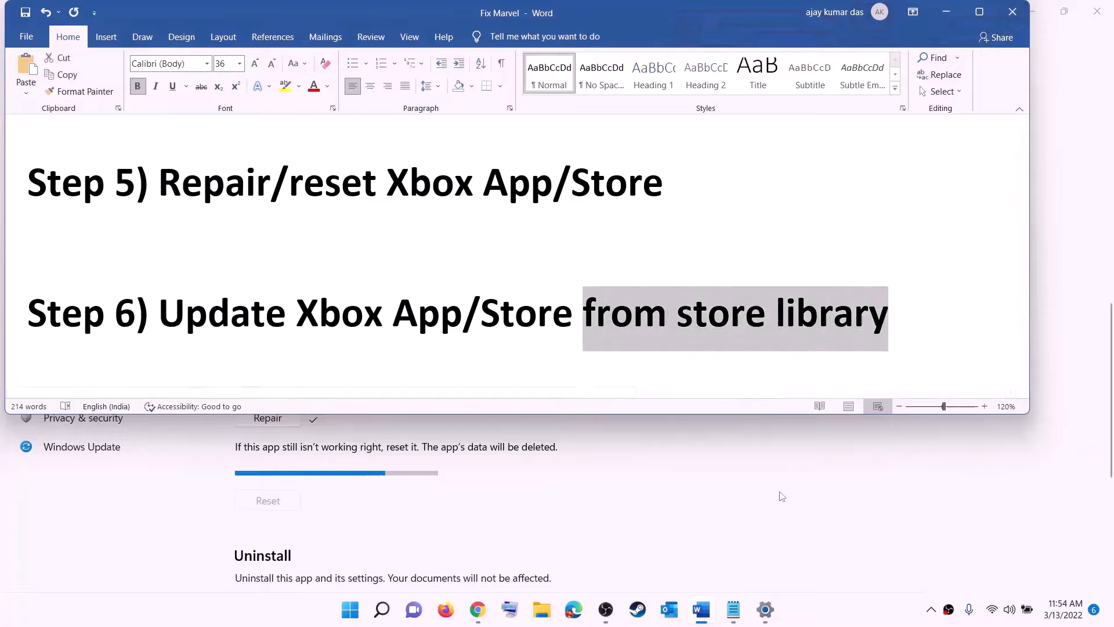
Launch Microsoft Store from a Windows search for store, maximize it, and open its Library
{"action": "left_click", "coordinate": [350, 610]}
{"action": "type", "text": "store"}
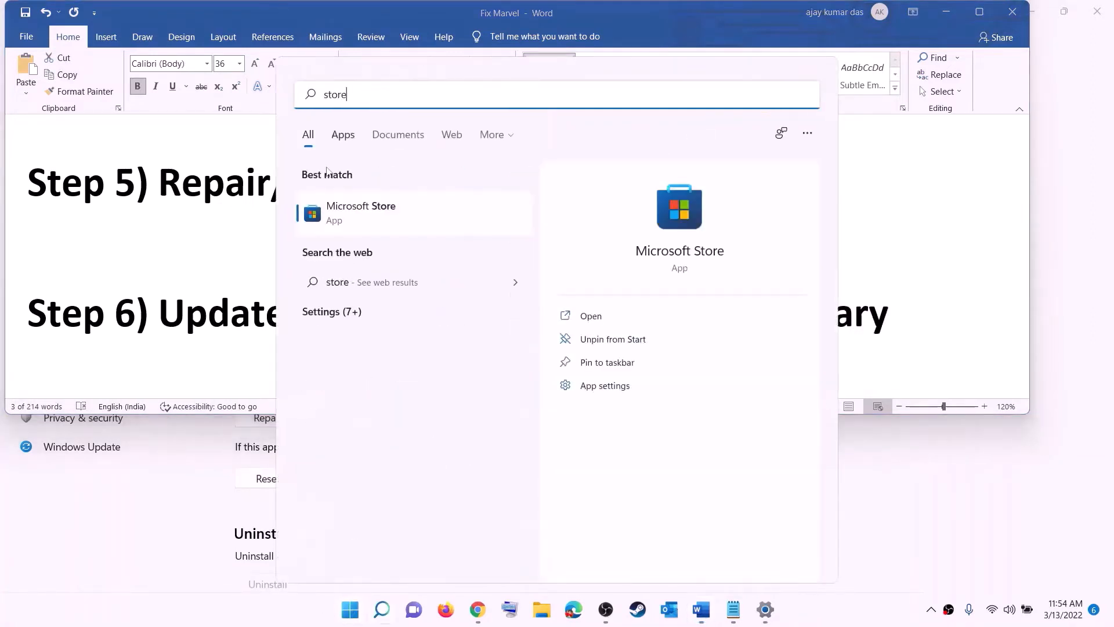
{"action": "key", "text": "Return"}
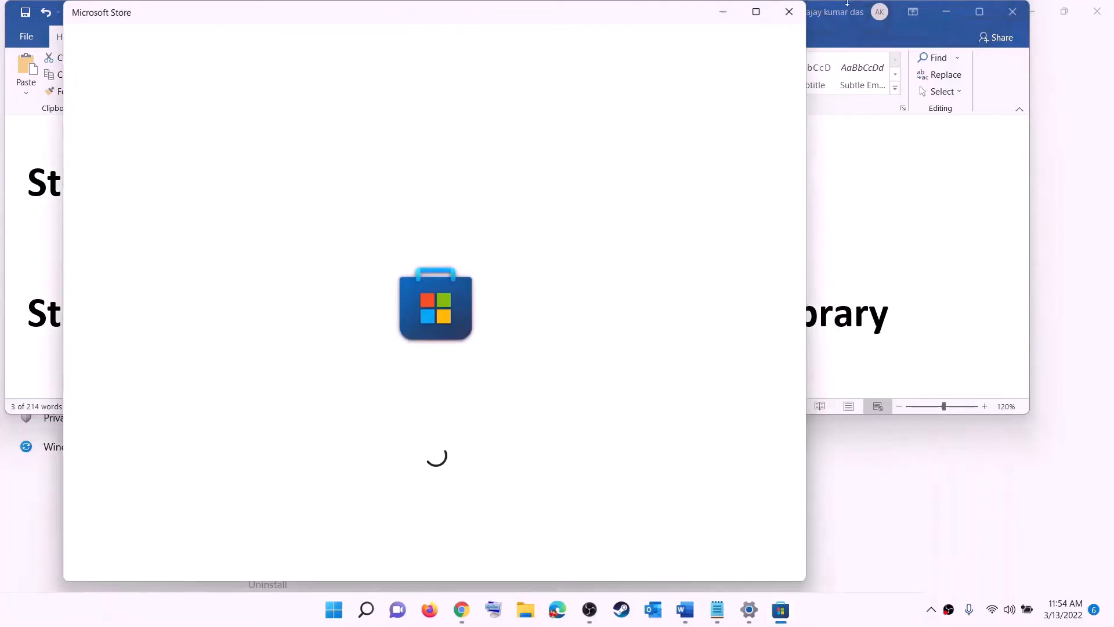
{"action": "left_click", "coordinate": [756, 14]}
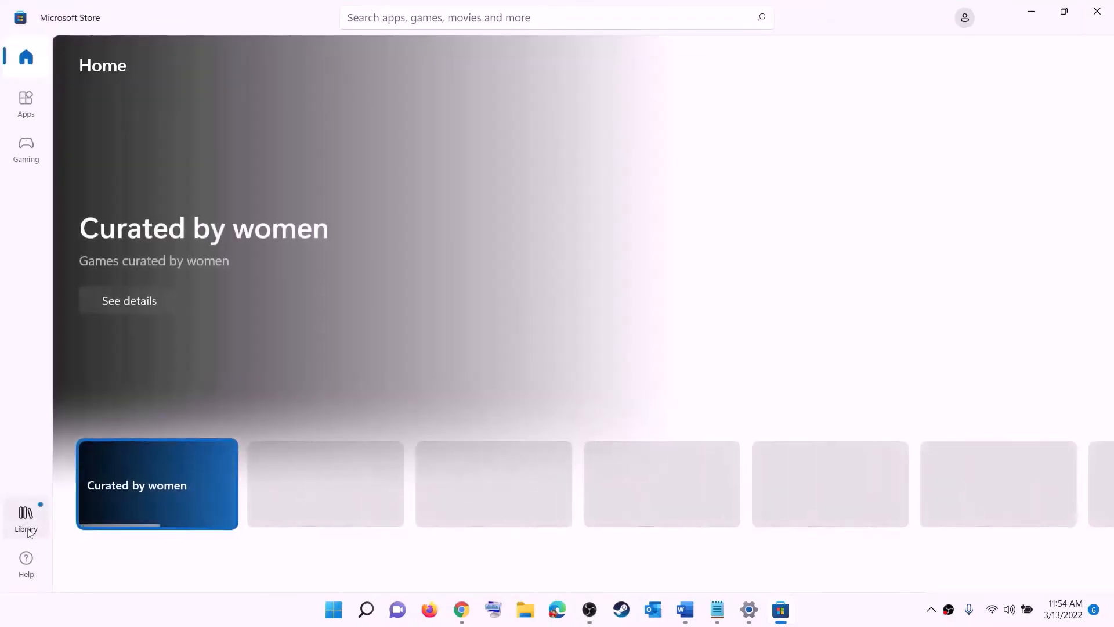
{"action": "left_click", "coordinate": [27, 525]}
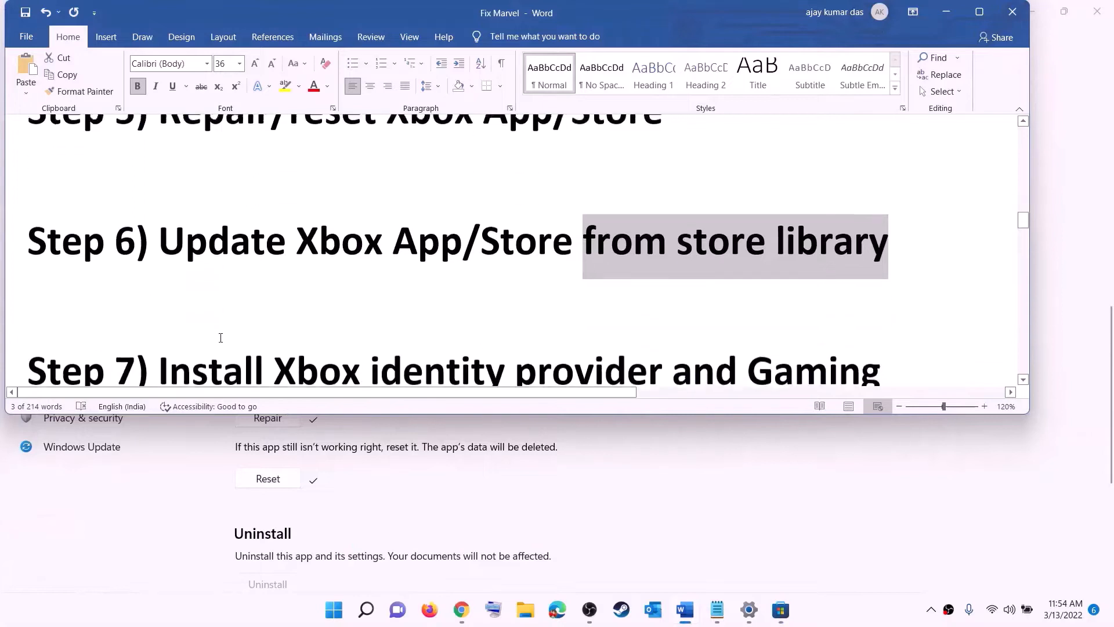
Copy the Xbox Identity Provider web link under Step 7 of the Word document
{"action": "scroll", "coordinate": [221, 337], "scroll_direction": "down", "scroll_amount": 3}
{"action": "left_click_drag", "start_coordinate": [277, 285], "coordinate": [745, 284]}
{"action": "scroll", "coordinate": [215, 311], "scroll_direction": "down", "scroll_amount": 4}
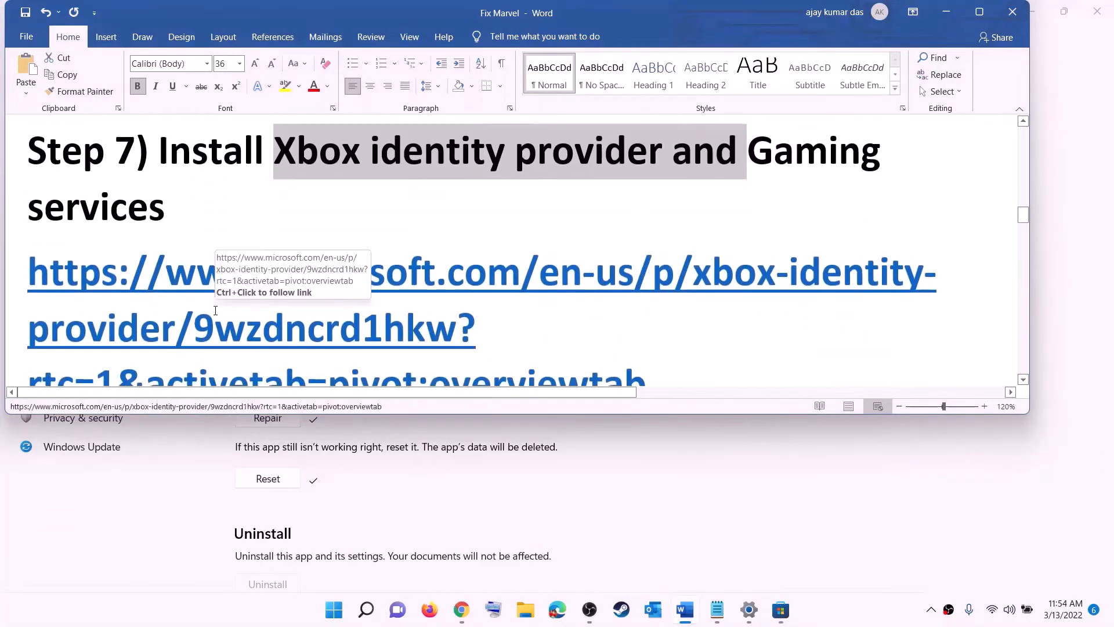
{"action": "scroll", "coordinate": [215, 311], "scroll_direction": "down", "scroll_amount": 3}
{"action": "triple_click", "coordinate": [189, 235]}
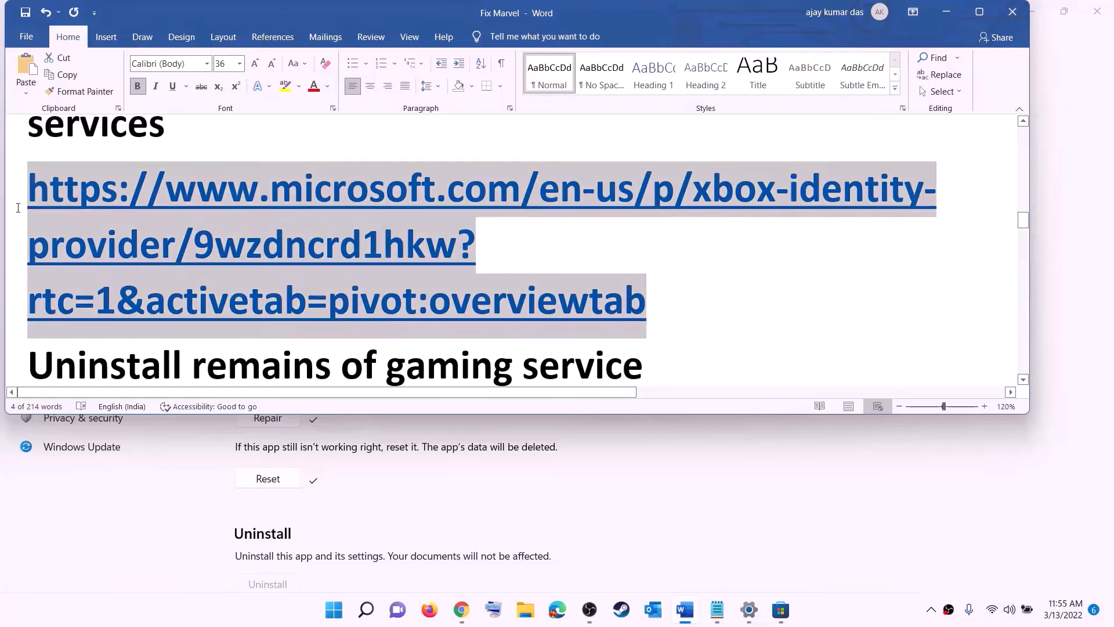
{"action": "right_click", "coordinate": [189, 235]}
{"action": "left_click", "coordinate": [228, 265]}
Switch to Chrome, load the copied Xbox Identity Provider link, and get the app by opening it in Microsoft Store
{"action": "left_click", "coordinate": [462, 610]}
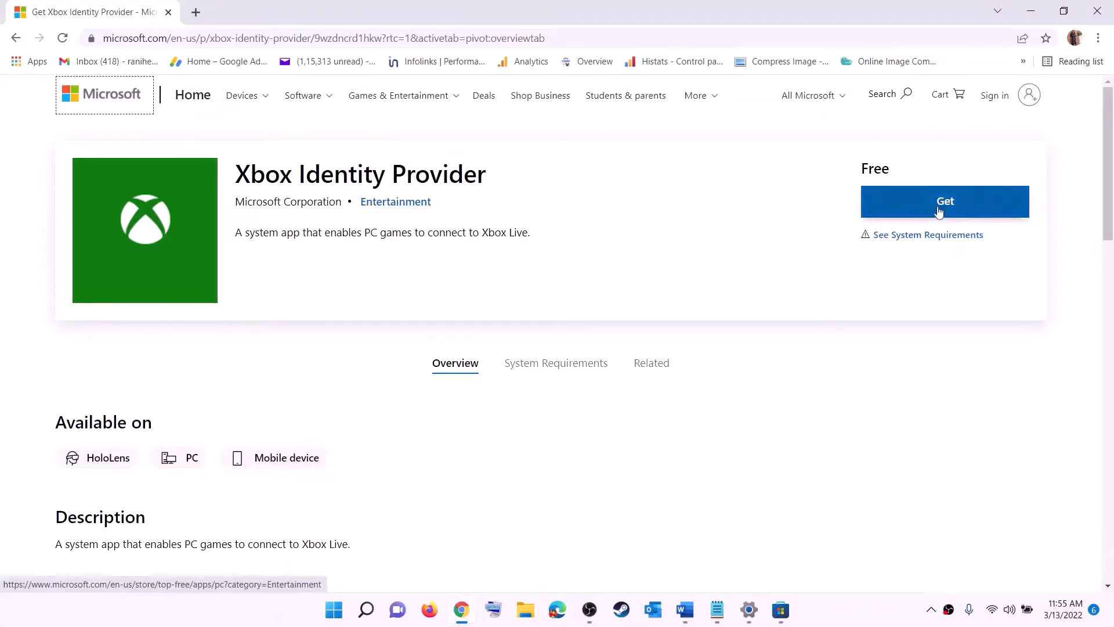
{"action": "left_click", "coordinate": [884, 199]}
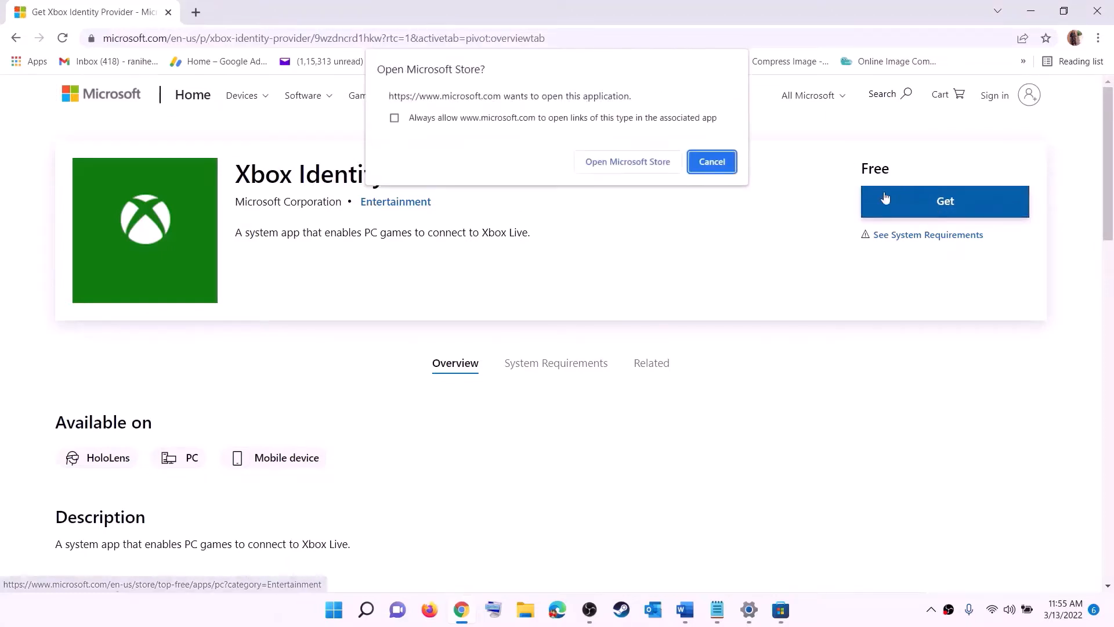
{"action": "left_click", "coordinate": [618, 166]}
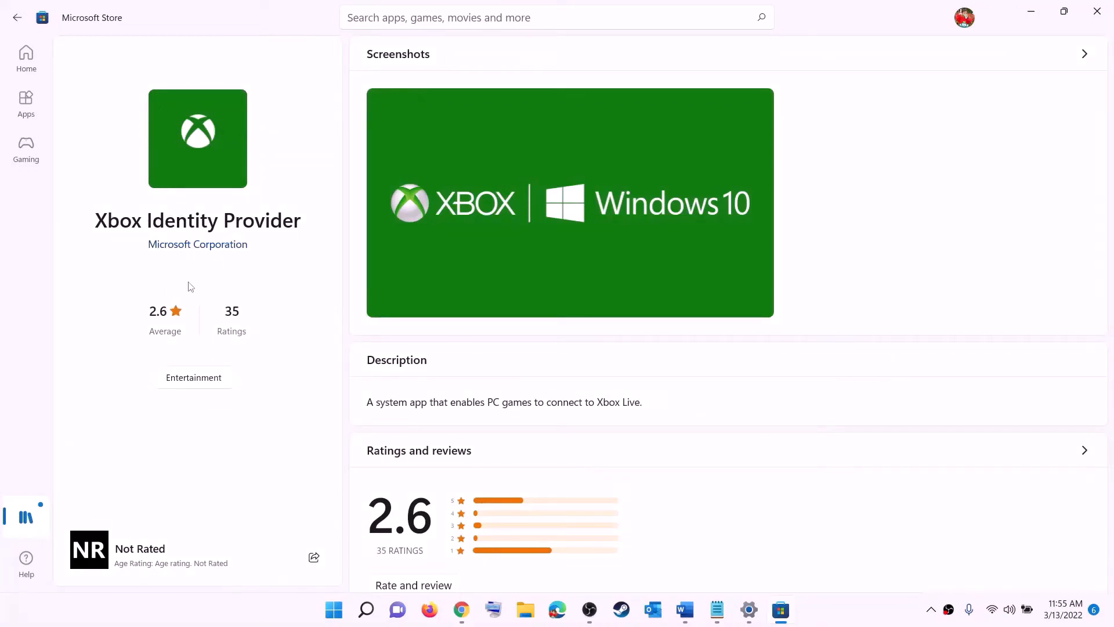
Highlight the Xbox Identity Provider title on its Store page, clear the highlight, and return to Chrome
{"action": "left_click_drag", "start_coordinate": [102, 224], "coordinate": [301, 215]}
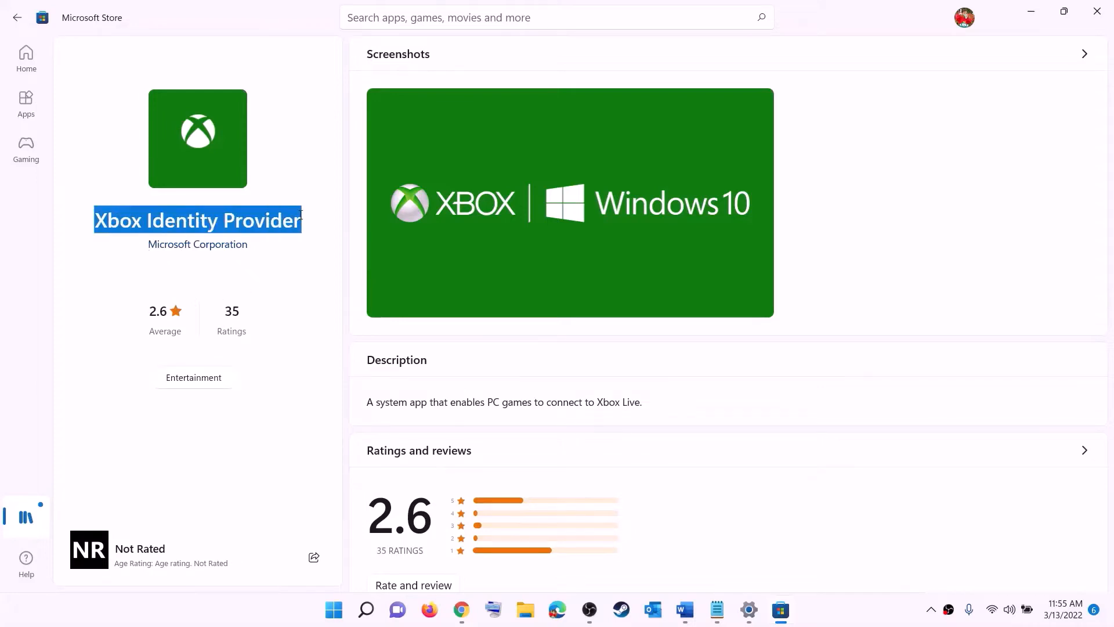
{"action": "left_click", "coordinate": [198, 281]}
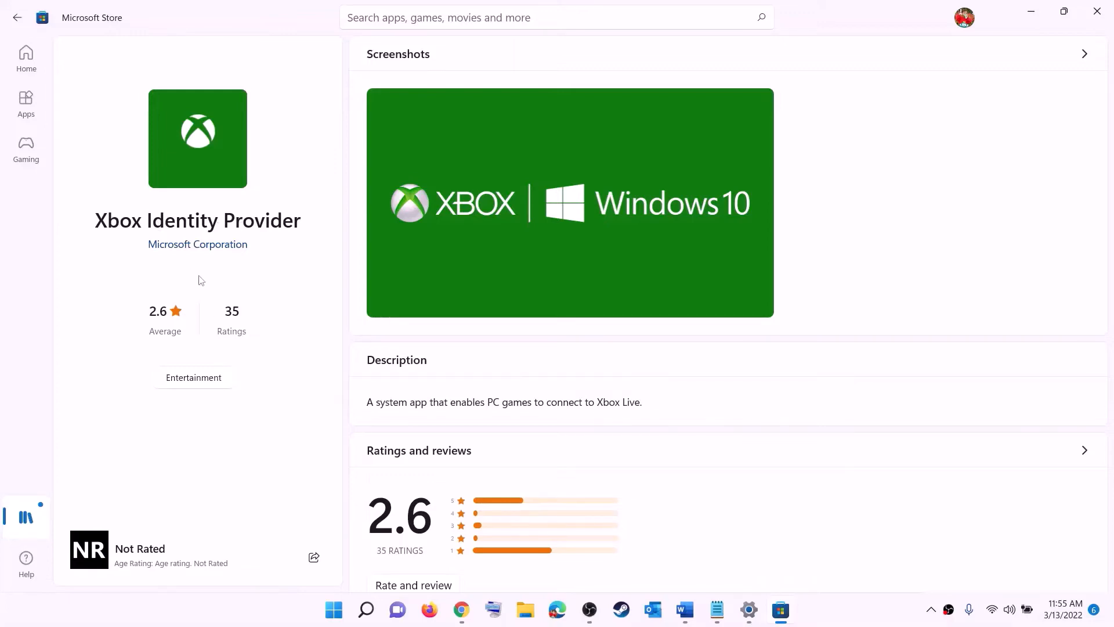
{"action": "key", "text": "alt+Tab"}
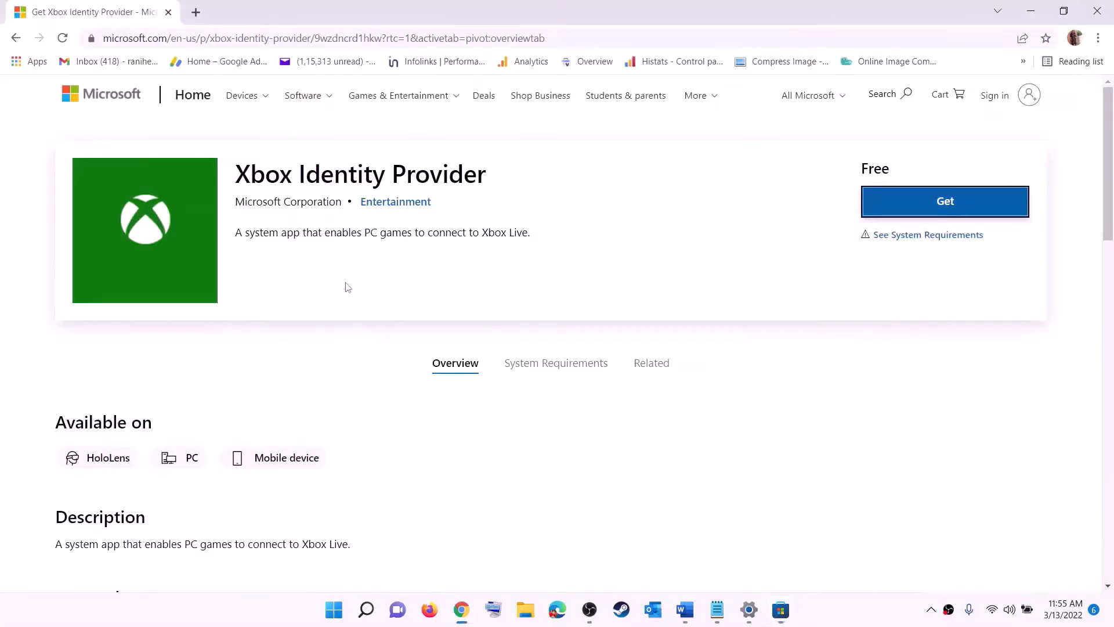
Copy the command "get-appxpackage Microsoft.GamingServices | remove-AppxPackage -allusers" from the Word document
{"action": "left_click", "coordinate": [682, 611]}
{"action": "scroll", "coordinate": [402, 270], "scroll_direction": "down", "scroll_amount": 4}
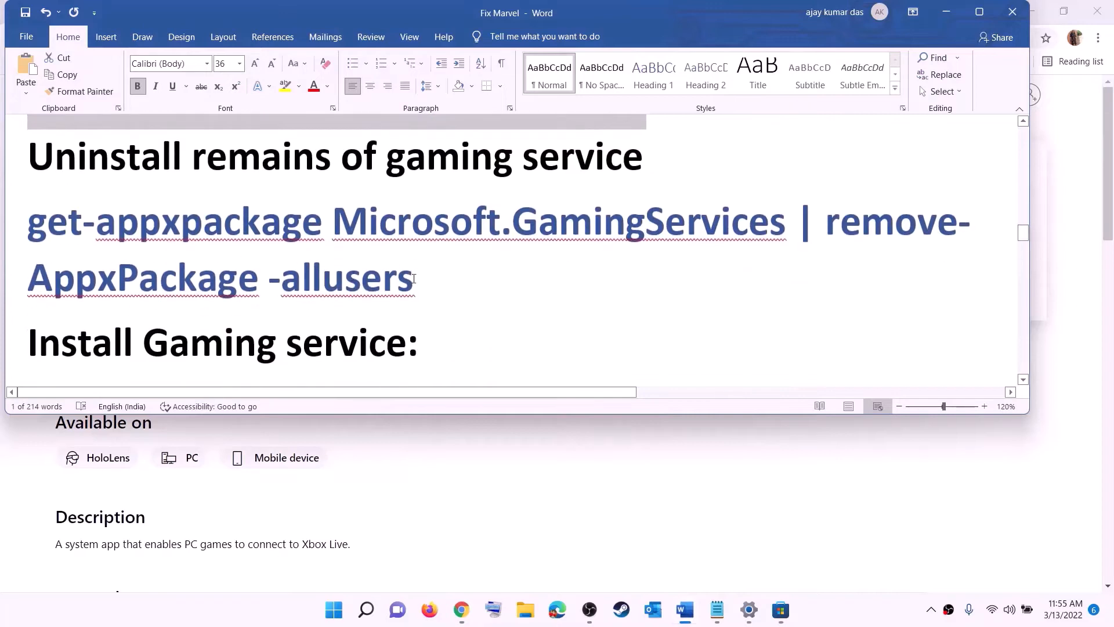
{"action": "triple_click", "coordinate": [414, 278]}
{"action": "right_click", "coordinate": [120, 245]}
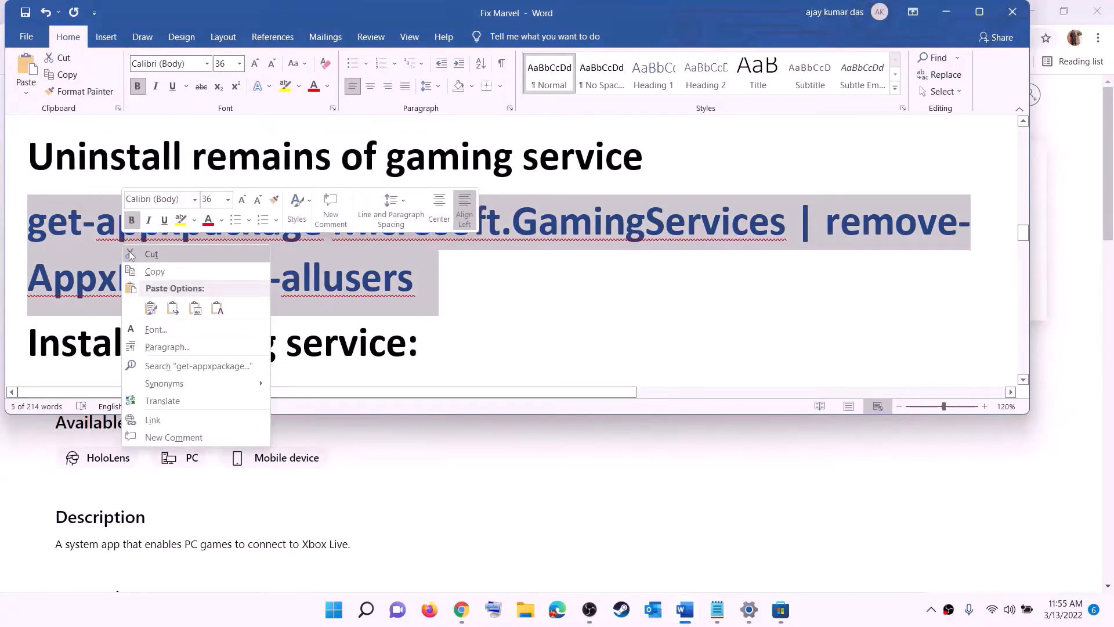
{"action": "left_click", "coordinate": [166, 275]}
Search for powershell, run Windows PowerShell as administrator, and allow it to make changes to the device
{"action": "left_click", "coordinate": [335, 612]}
{"action": "type", "text": "p"}
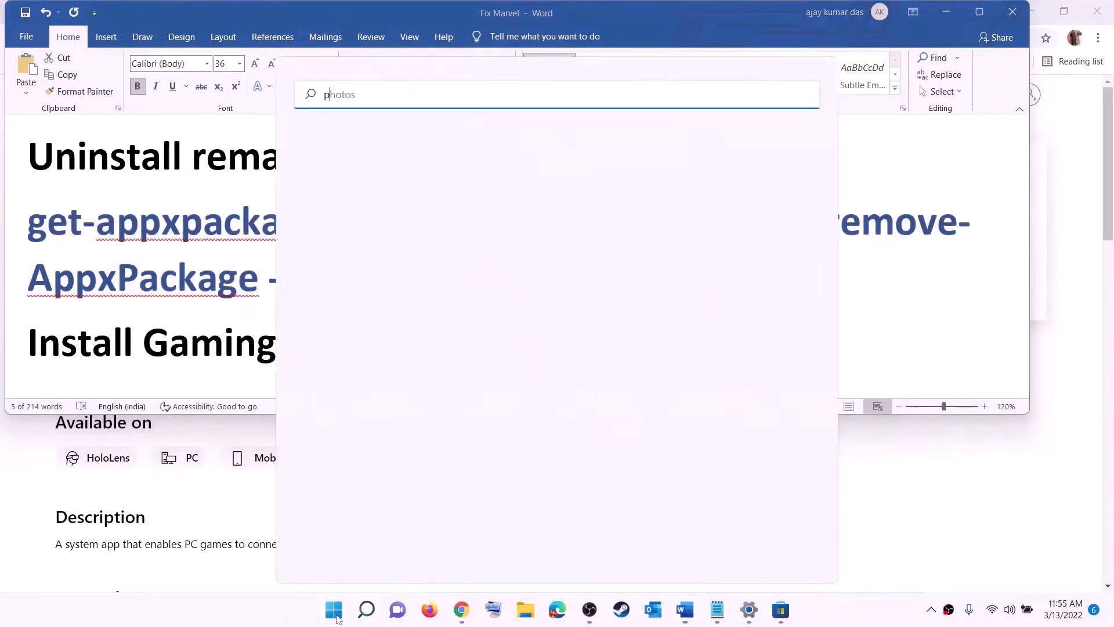
{"action": "type", "text": "owershe"}
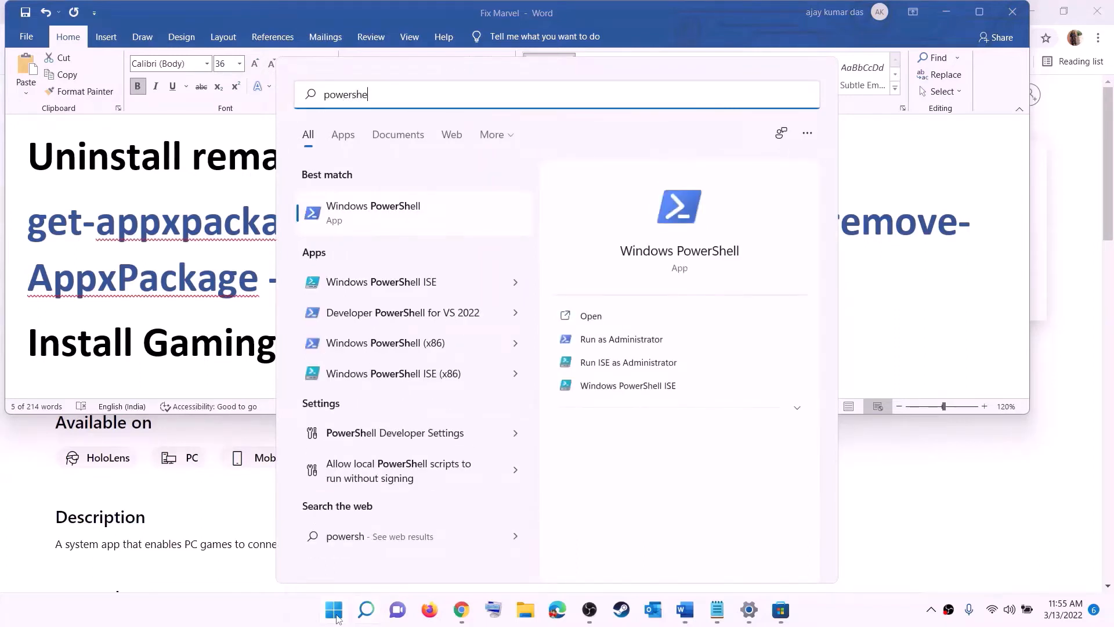
{"action": "type", "text": "ll"}
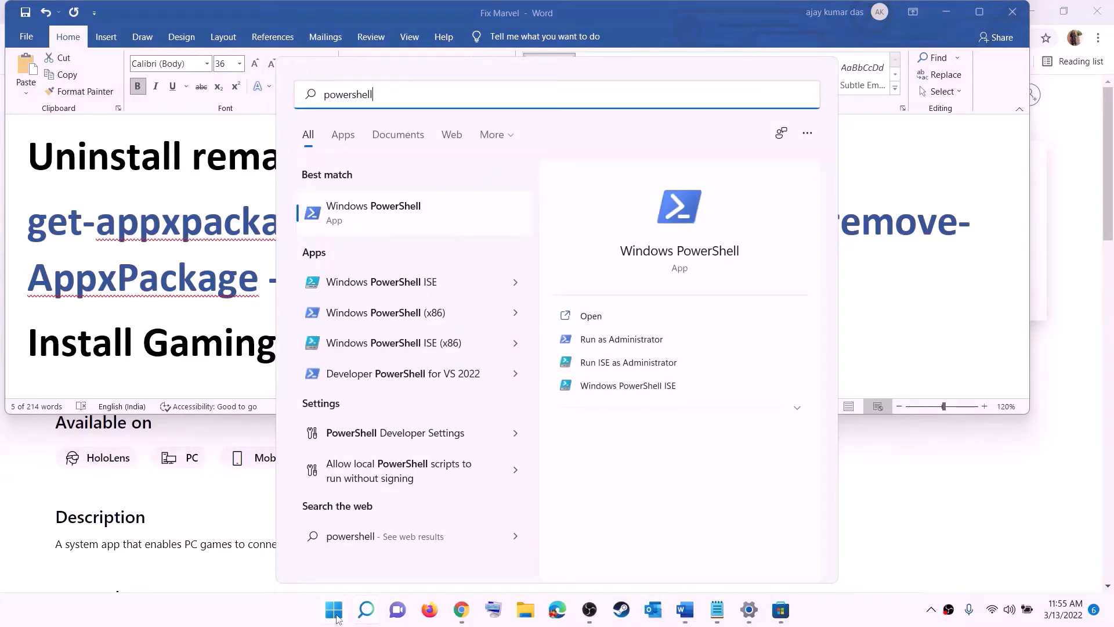
{"action": "right_click", "coordinate": [392, 226]}
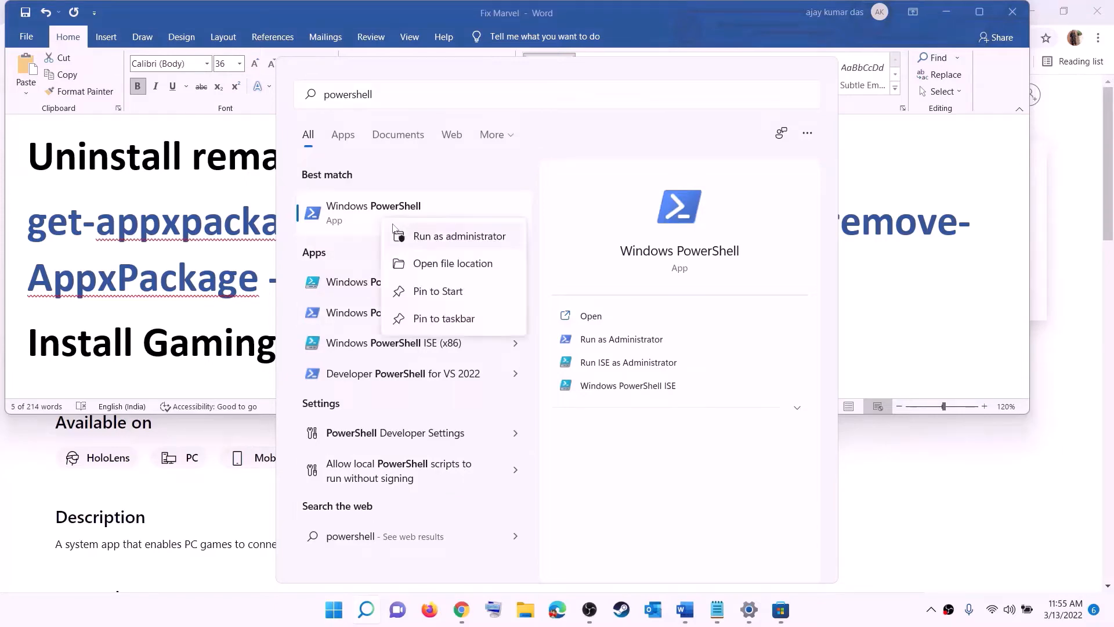
{"action": "left_click", "coordinate": [467, 242]}
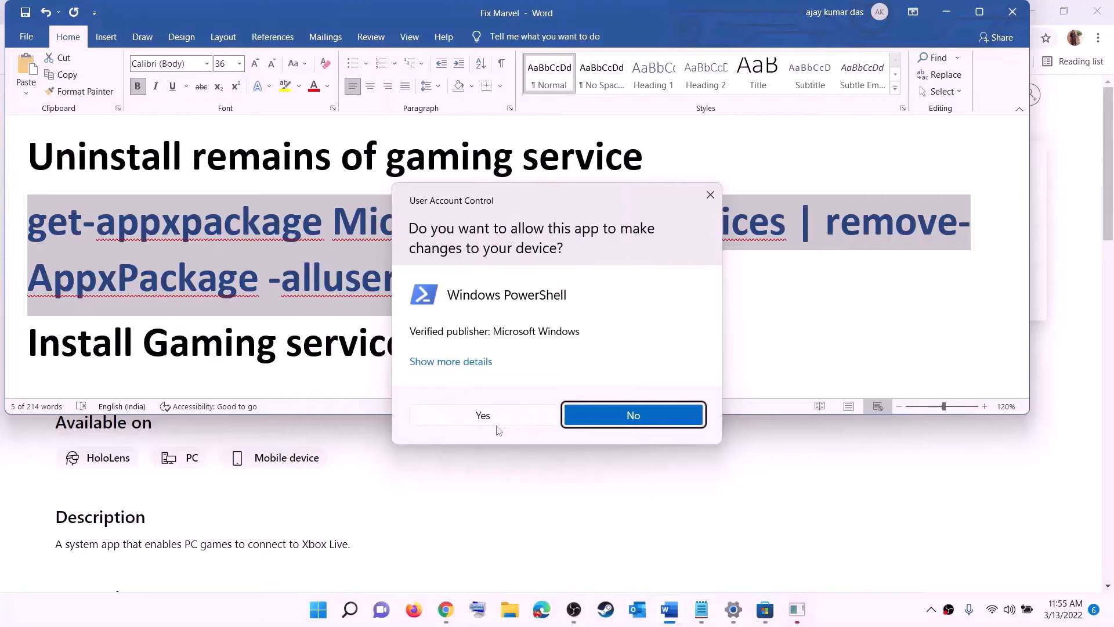
{"action": "left_click", "coordinate": [482, 415]}
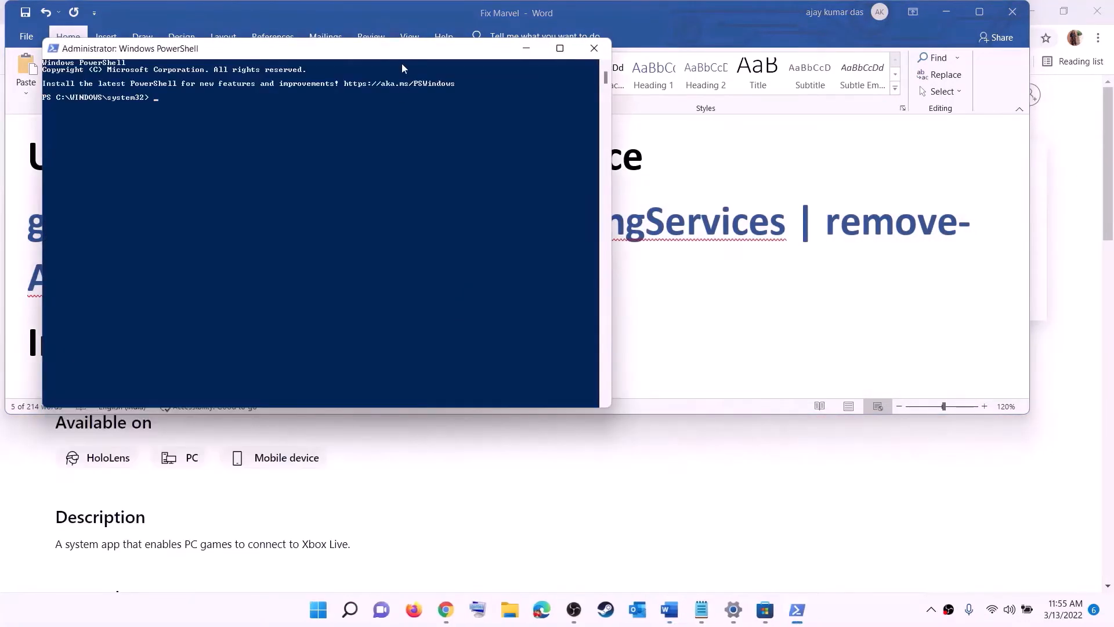
Run the copied command "get-appxpackage Microsoft.GamingServices | remove-AppxPackage -allusers" in PowerShell
{"action": "left_click_drag", "start_coordinate": [476, 99], "coordinate": [519, 126]}
{"action": "key", "text": "ctrl+v"}
{"action": "key", "text": "Return"}
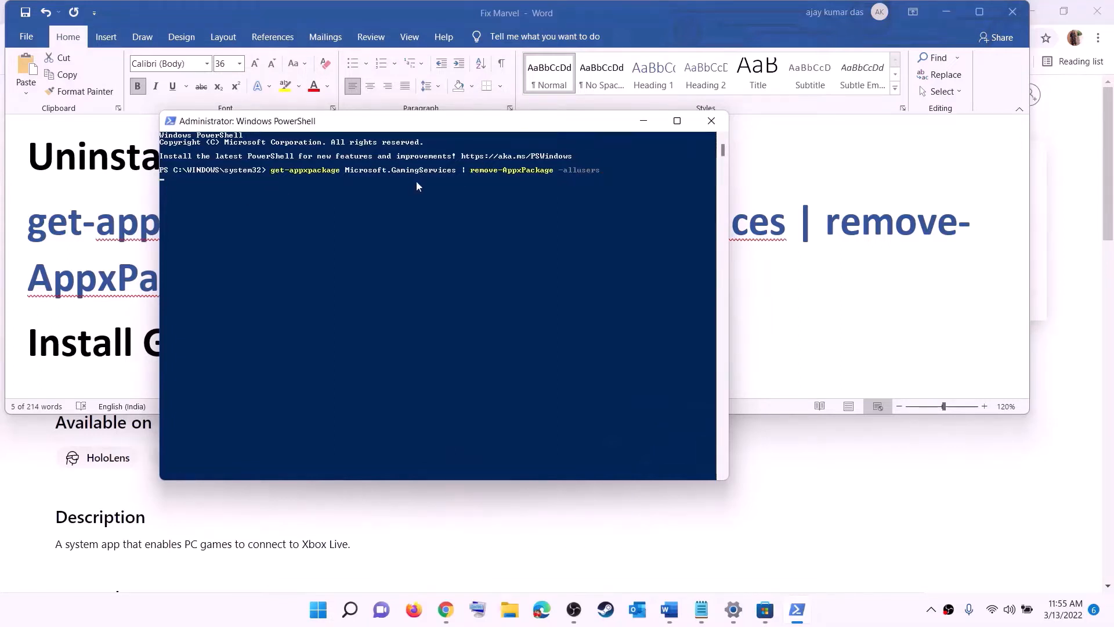
Switch to Word and copy the "start ms-windows-store://pdp/?productid=9MWPM2CQNLHN" command under Install Gaming service
{"action": "key", "text": "alt+Tab"}
{"action": "scroll", "coordinate": [125, 273], "scroll_direction": "down", "scroll_amount": 3}
{"action": "triple_click", "coordinate": [122, 267]}
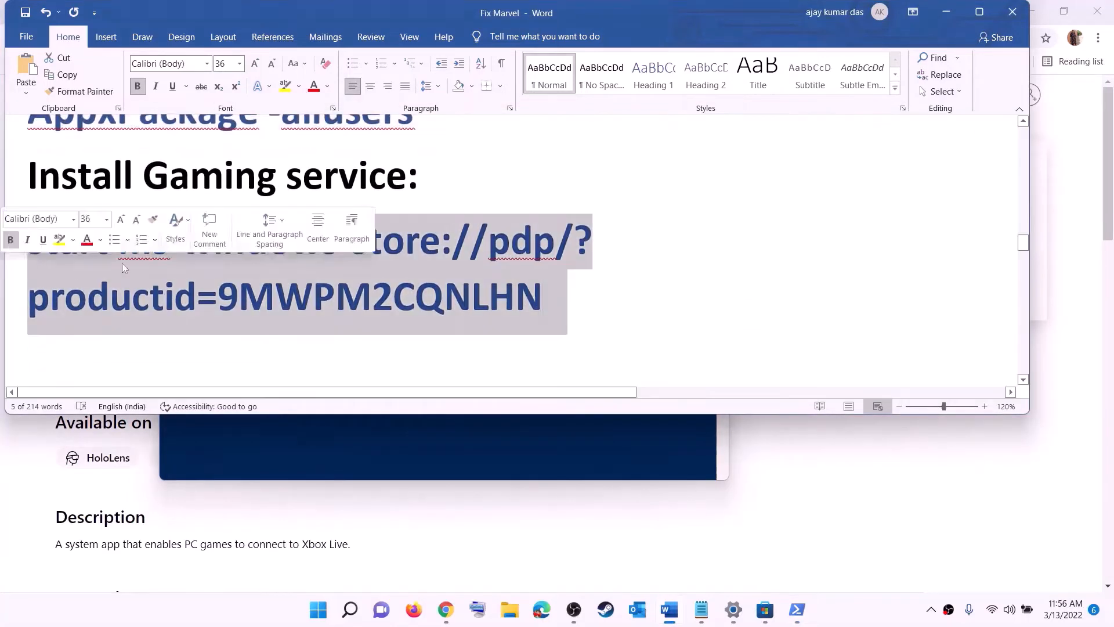
{"action": "right_click", "coordinate": [122, 262]}
{"action": "left_click", "coordinate": [154, 288]}
Run the copied store command in PowerShell and install Gaming Services from Microsoft Store, allowing Host Process for Windows Services to make changes
{"action": "key", "text": "alt+Tab"}
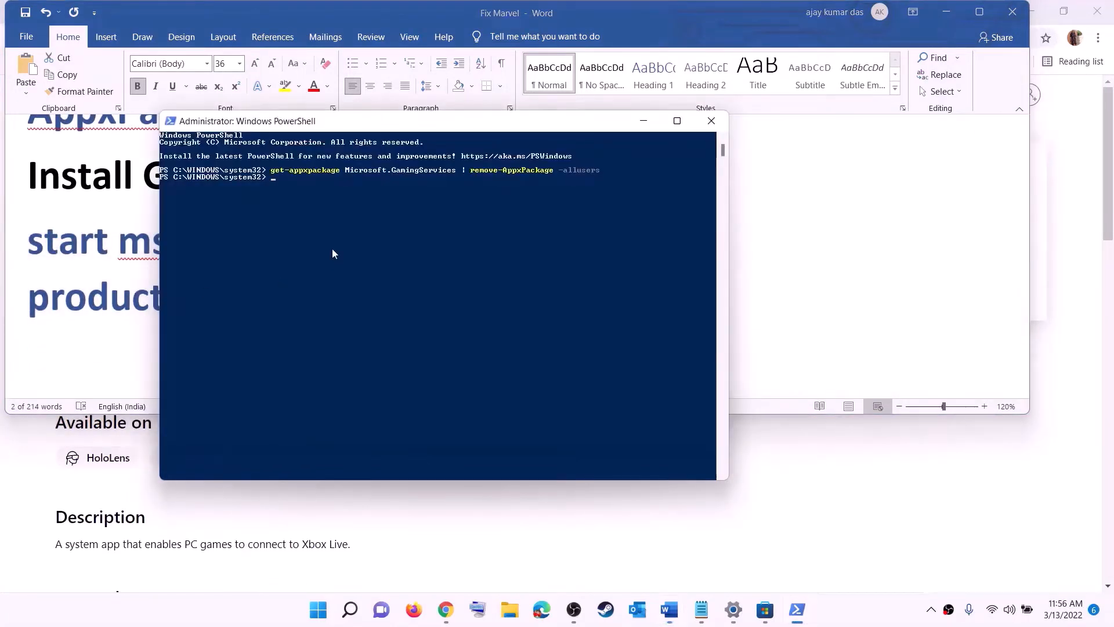
{"action": "right_click", "coordinate": [332, 253]}
{"action": "key", "text": "Return"}
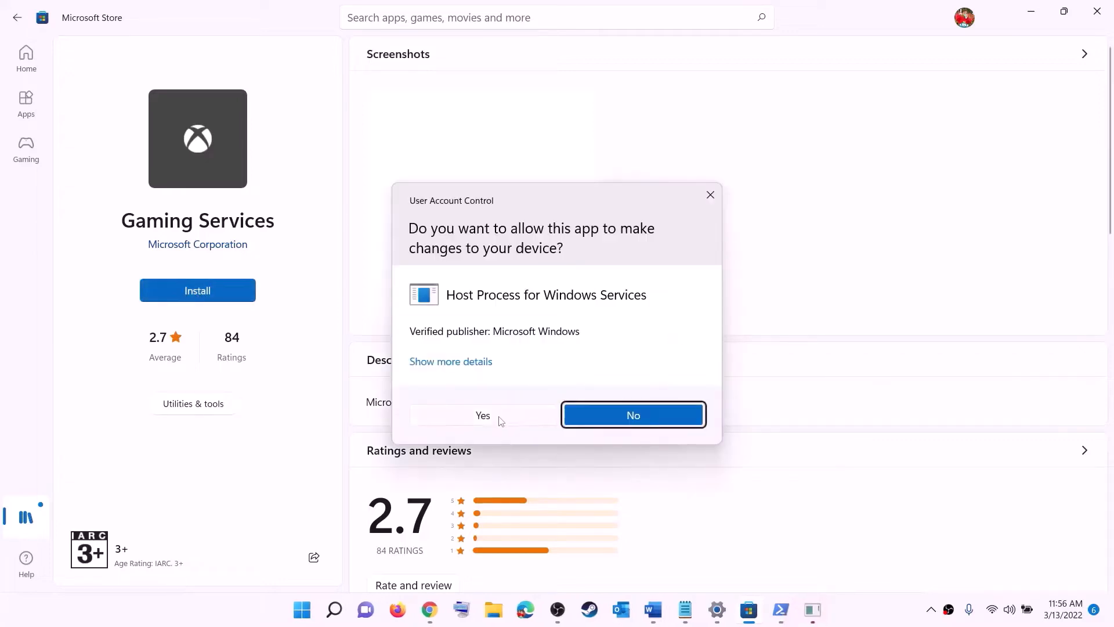
{"action": "left_click", "coordinate": [498, 417]}
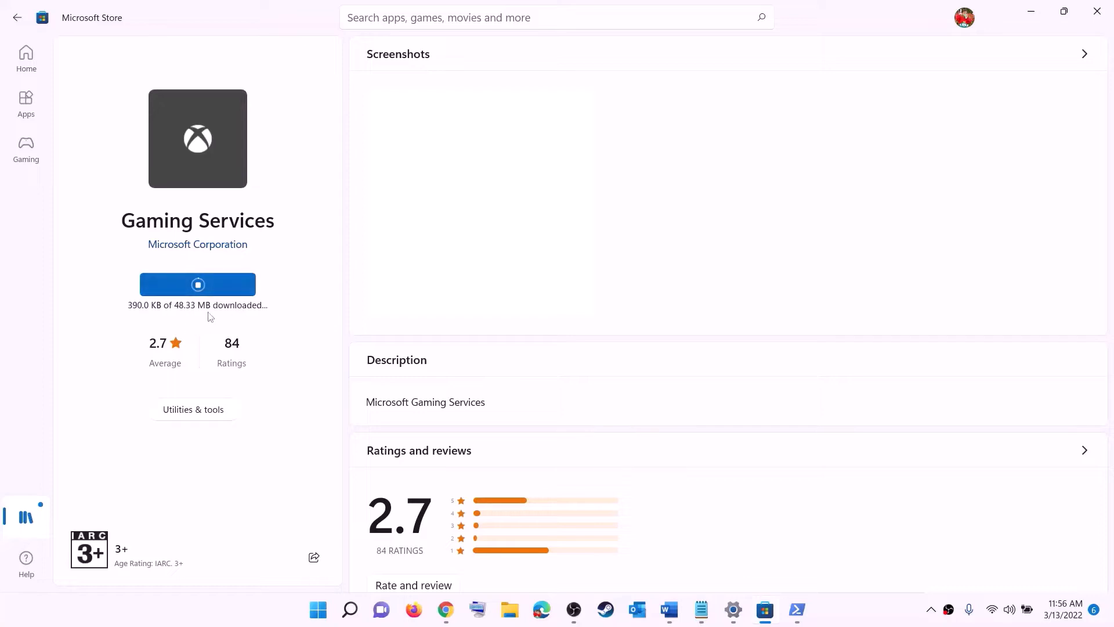
Bring up the list of required services in the Word document, and open the Windows Services app
{"action": "left_click", "coordinate": [670, 611]}
{"action": "scroll", "coordinate": [368, 299], "scroll_direction": "down", "scroll_amount": 5}
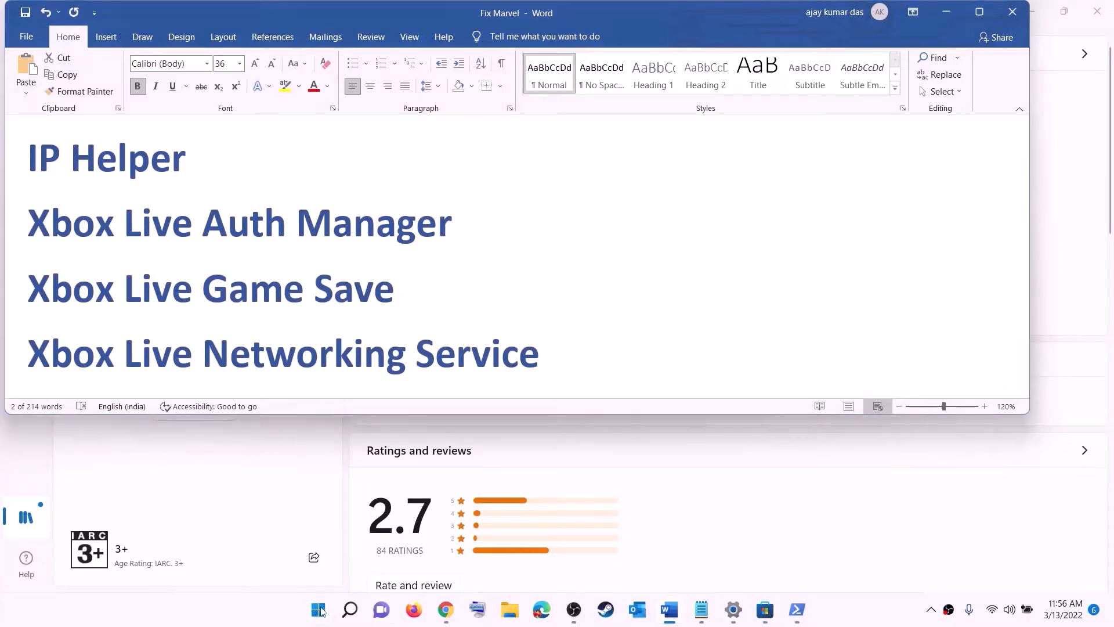
{"action": "left_click", "coordinate": [321, 611]}
{"action": "type", "text": "serv"}
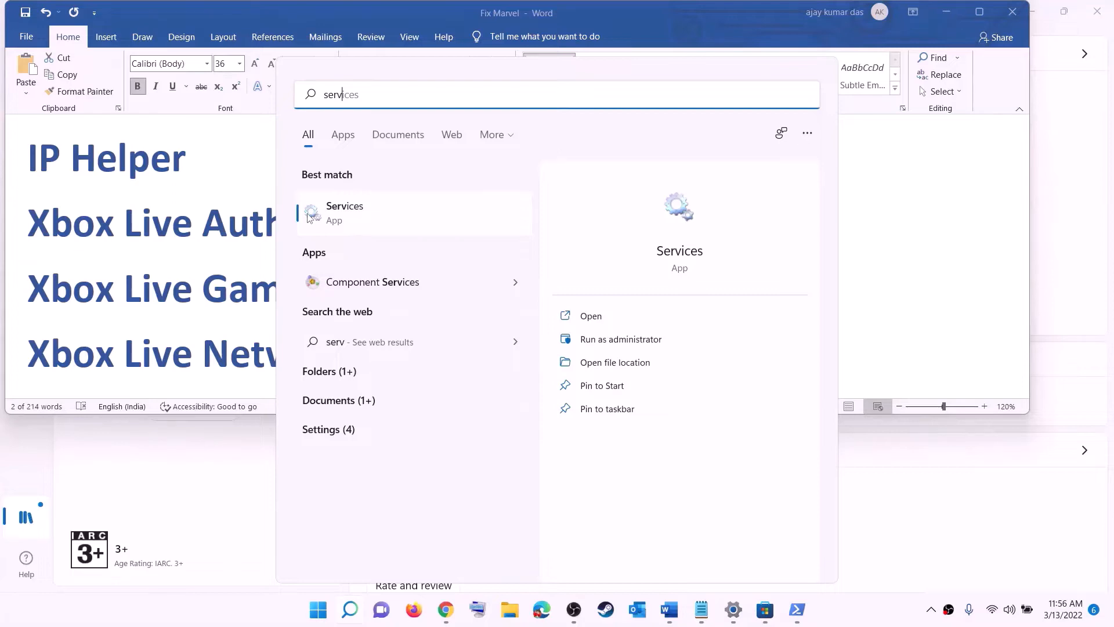
{"action": "type", "text": "ic"}
{"action": "left_click", "coordinate": [307, 219]}
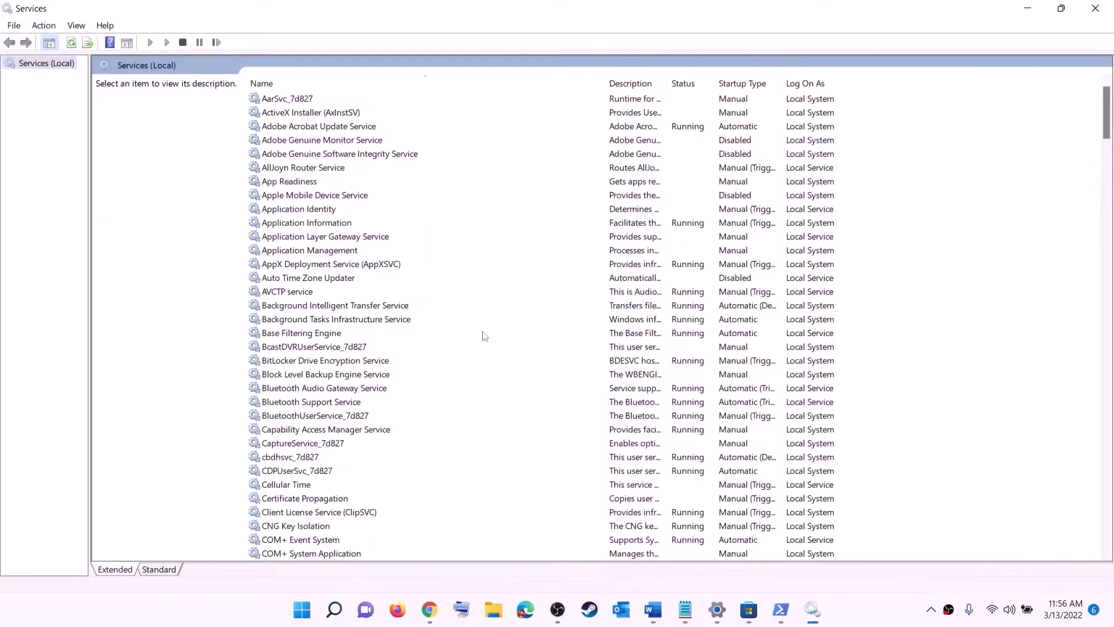
Set the IP Helper service's startup type to Automatic and apply it
{"action": "left_click", "coordinate": [320, 346]}
{"action": "key", "text": "i"}
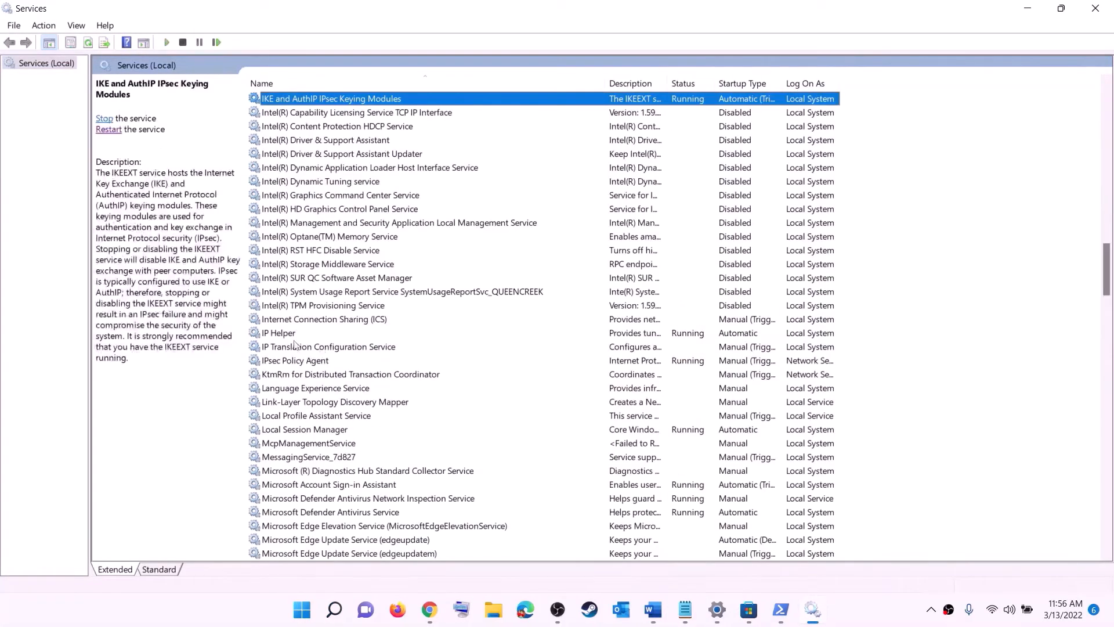
{"action": "left_click", "coordinate": [298, 334]}
{"action": "double_click", "coordinate": [334, 337]}
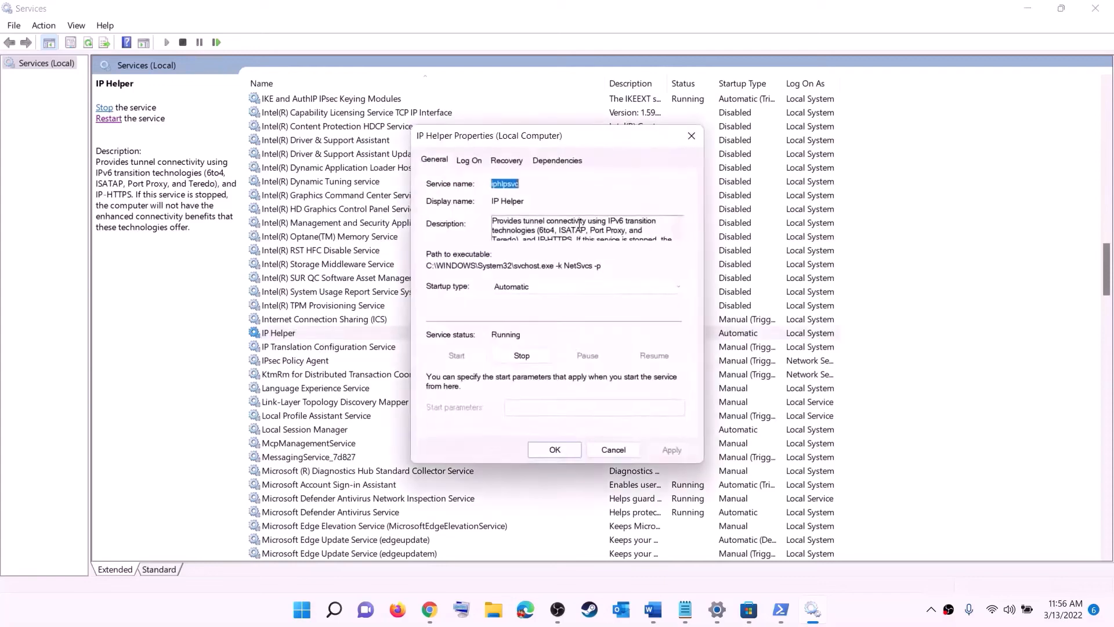
{"action": "left_click", "coordinate": [510, 286]}
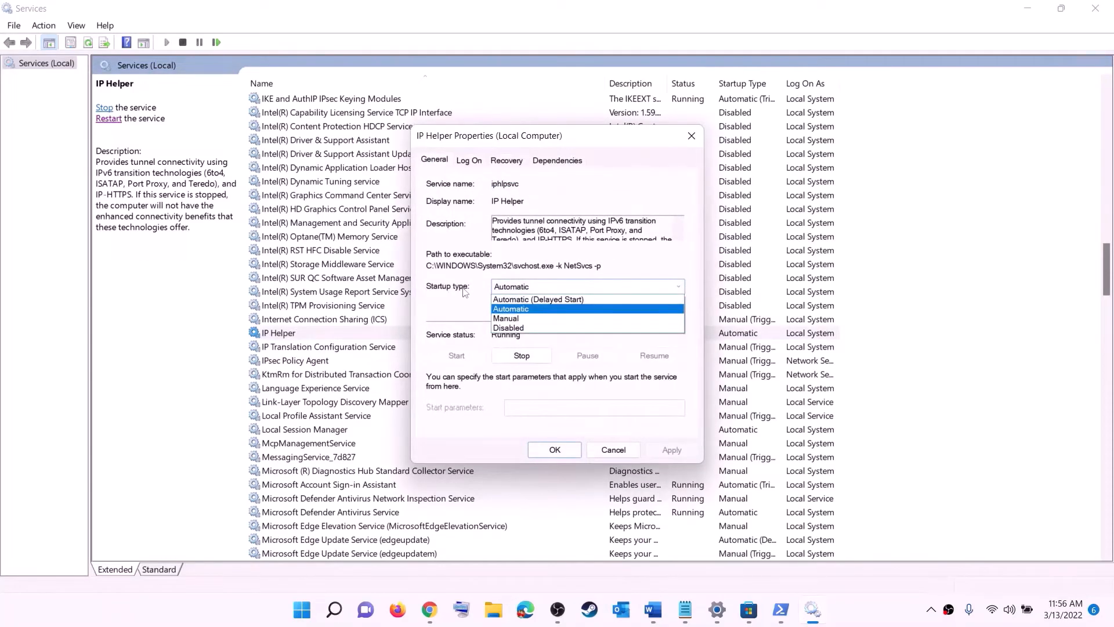
{"action": "left_click", "coordinate": [580, 309]}
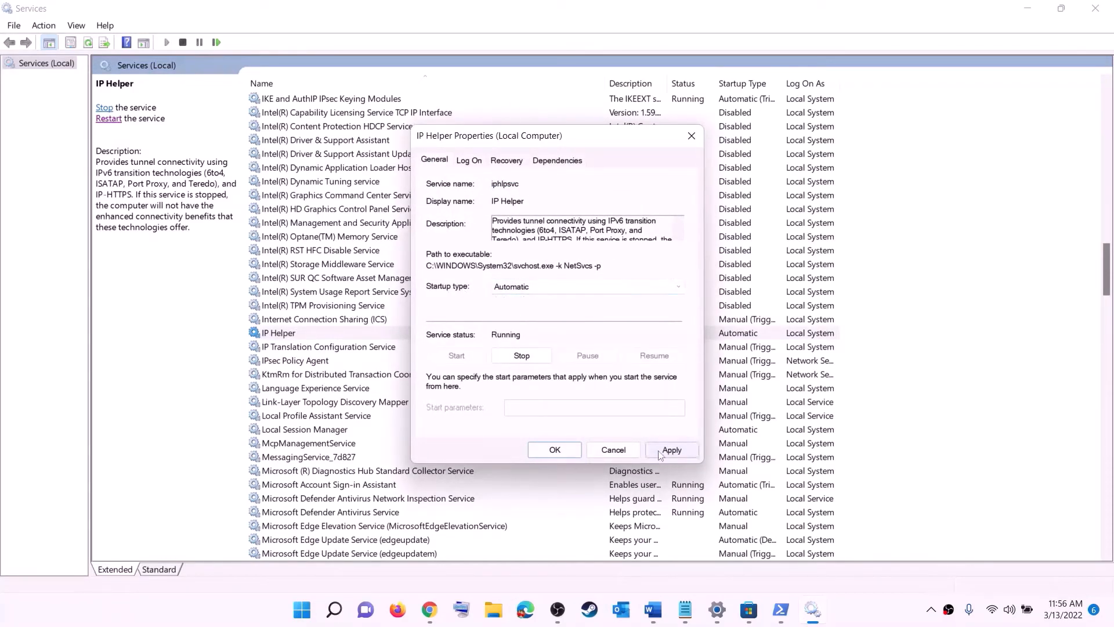
{"action": "left_click", "coordinate": [659, 451]}
{"action": "left_click", "coordinate": [570, 449]}
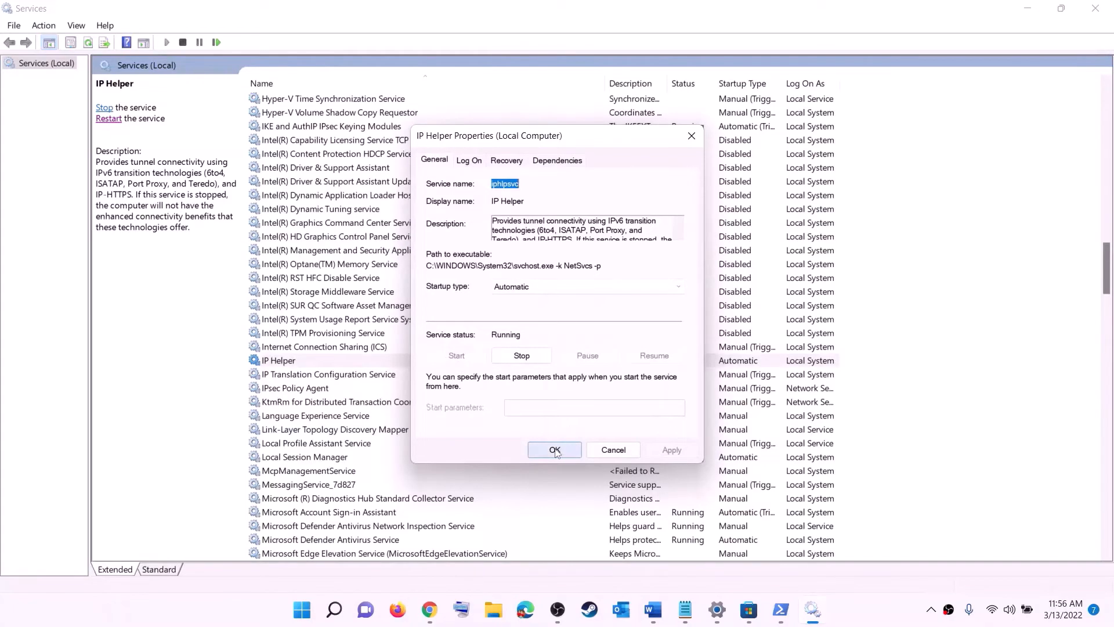
Set the Xbox Accessory Management Service's startup type to Automatic and apply it
{"action": "left_click", "coordinate": [344, 420]}
{"action": "key", "text": "x"}
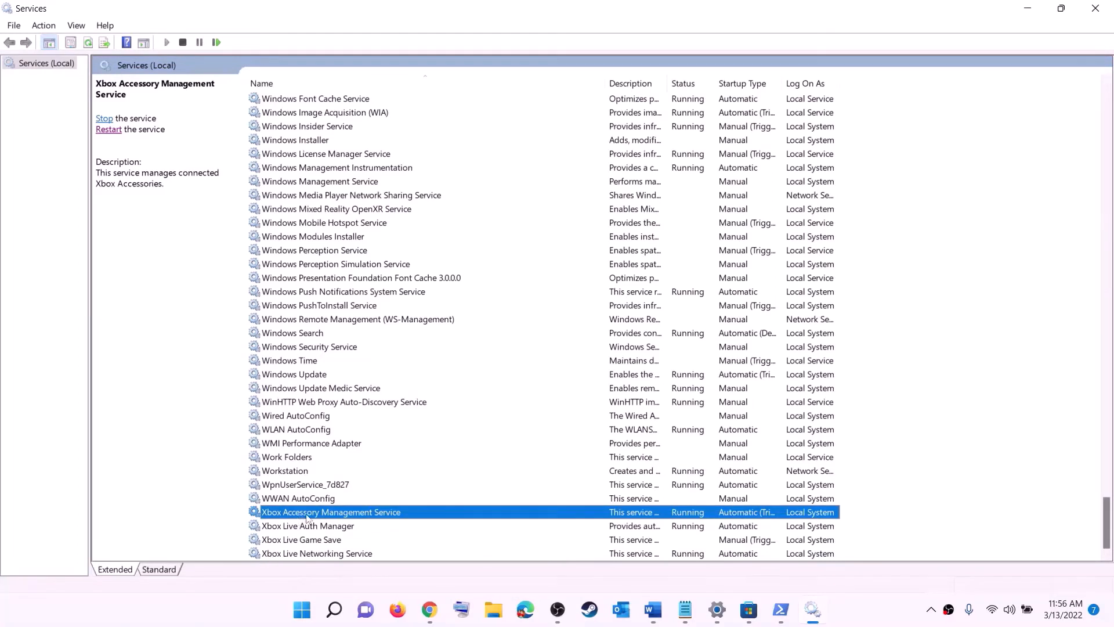
{"action": "double_click", "coordinate": [306, 512]}
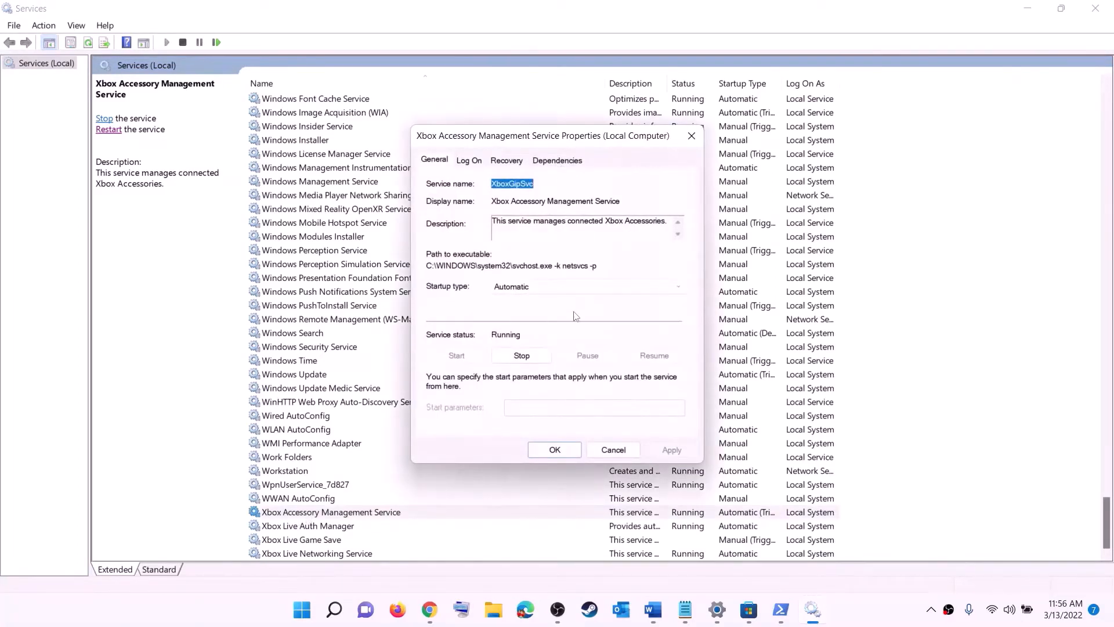
{"action": "left_click", "coordinate": [528, 291]}
{"action": "left_click", "coordinate": [526, 308]}
{"action": "left_click", "coordinate": [672, 451]}
{"action": "left_click", "coordinate": [559, 452]}
Set the Xbox Live Auth Manager service's startup type to Automatic and apply it
{"action": "double_click", "coordinate": [307, 525]}
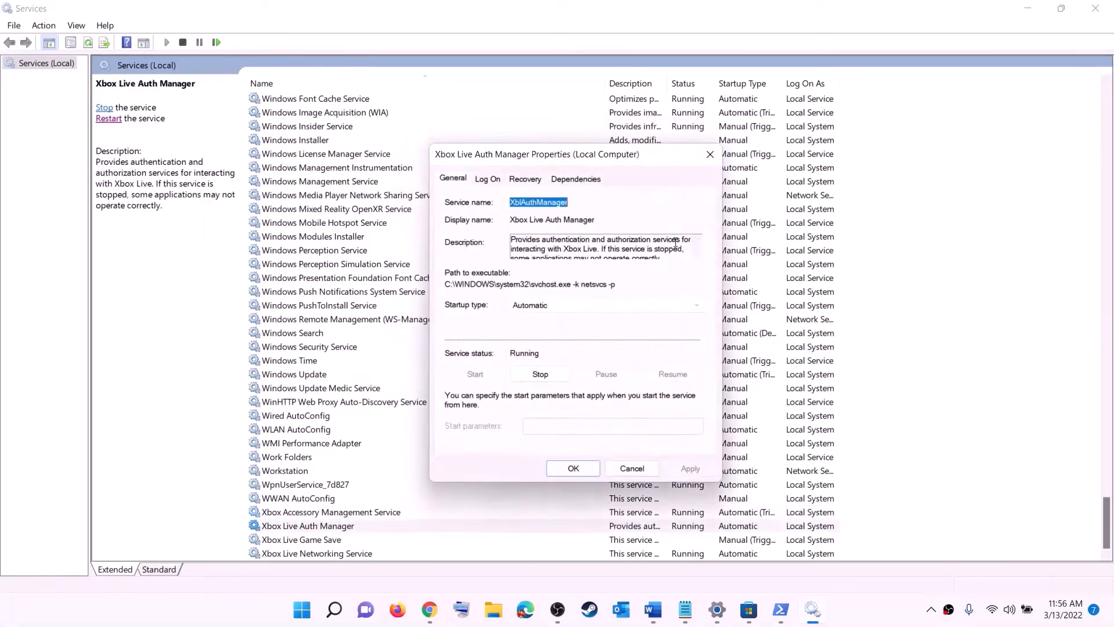
{"action": "left_click", "coordinate": [551, 308]}
{"action": "left_click", "coordinate": [557, 326]}
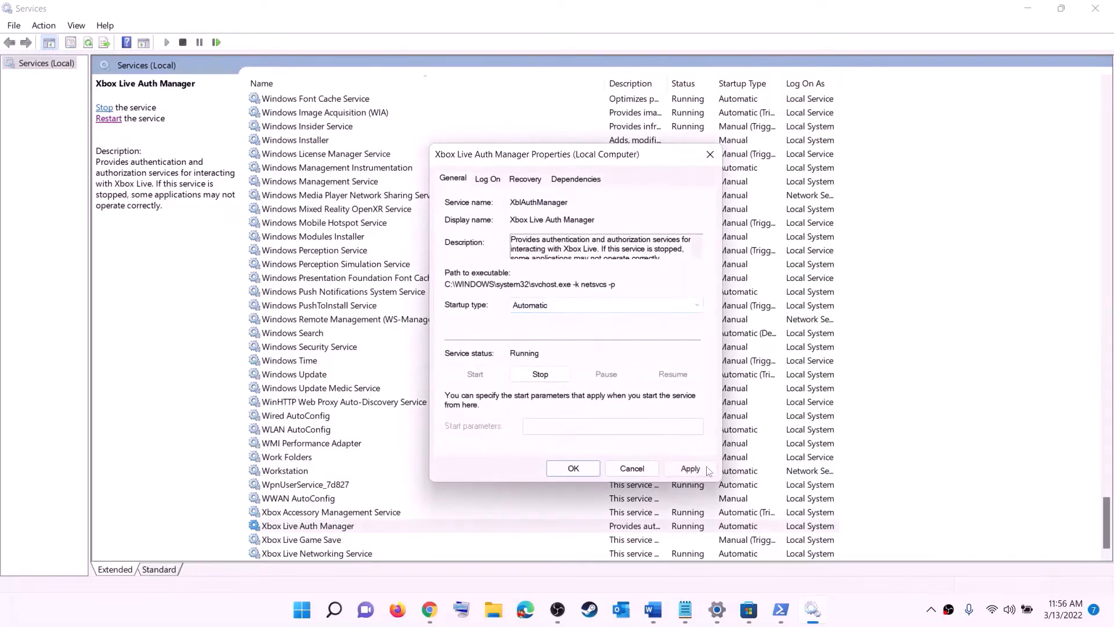
{"action": "left_click", "coordinate": [685, 467]}
{"action": "left_click", "coordinate": [572, 466]}
Set the Xbox Live Game Save service's startup type to Automatic, apply it, and start the service
{"action": "double_click", "coordinate": [310, 538]}
{"action": "left_click", "coordinate": [551, 286]}
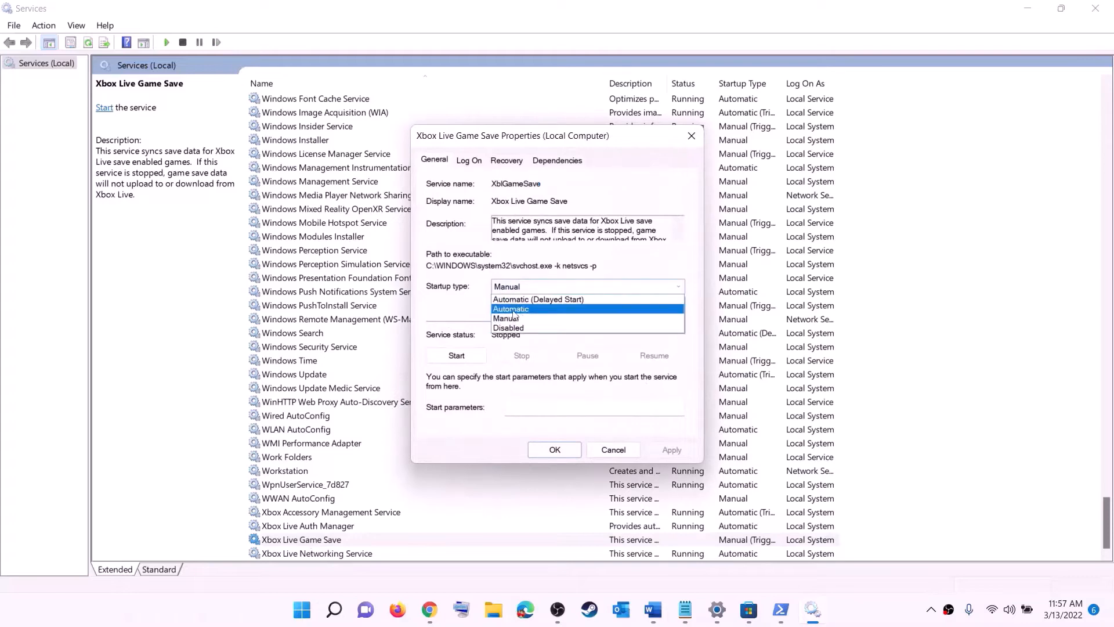
{"action": "left_click", "coordinate": [516, 311]}
{"action": "left_click", "coordinate": [668, 450]}
{"action": "left_click", "coordinate": [461, 354]}
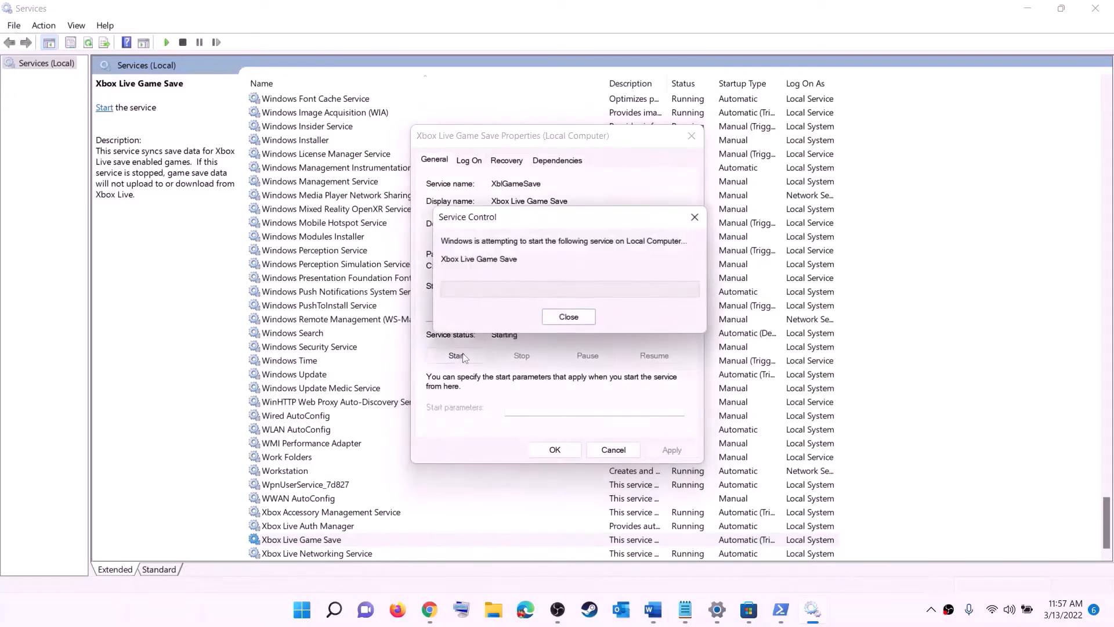
{"action": "left_click", "coordinate": [558, 450]}
Set the Xbox Live Networking Service's startup type to Automatic and apply it
{"action": "double_click", "coordinate": [325, 554]}
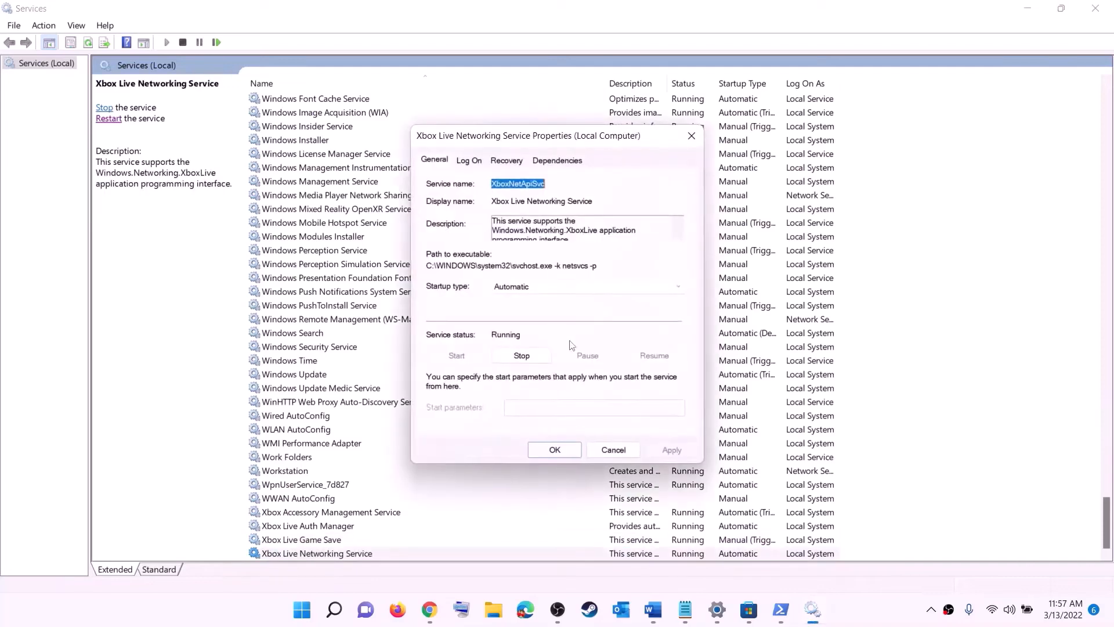
{"action": "left_click", "coordinate": [540, 286]}
{"action": "left_click", "coordinate": [522, 300]}
{"action": "left_click", "coordinate": [665, 446]}
{"action": "left_click", "coordinate": [536, 446]}
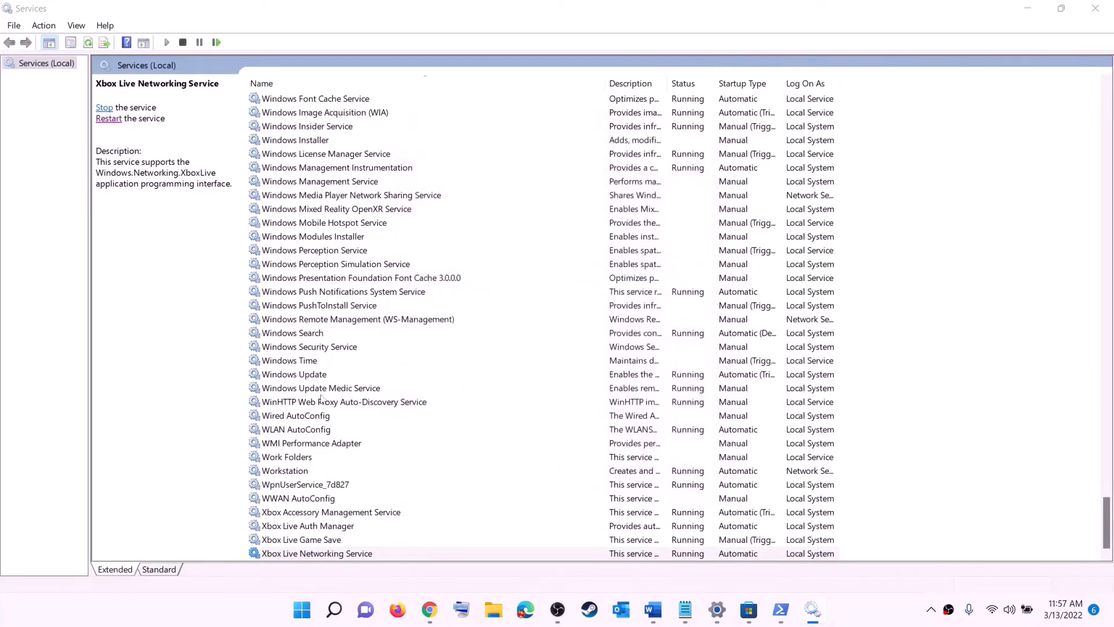
Set the Windows Update service's startup type to Automatic (Delayed Start) and apply it
{"action": "left_click", "coordinate": [318, 376]}
{"action": "double_click", "coordinate": [518, 378]}
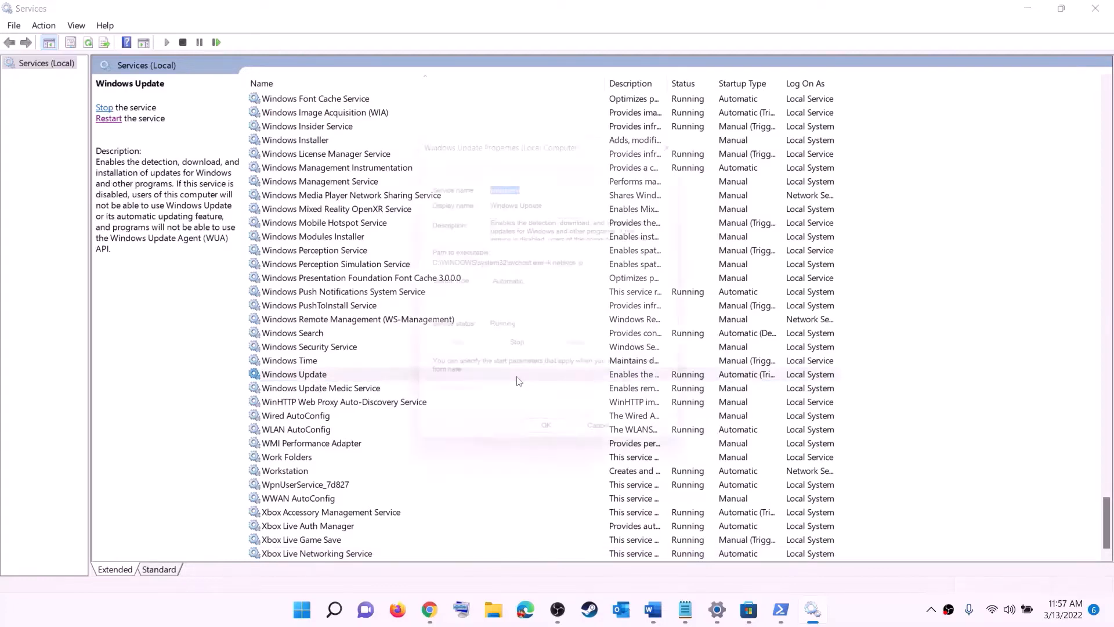
{"action": "left_click", "coordinate": [538, 289]}
{"action": "left_click", "coordinate": [525, 299]}
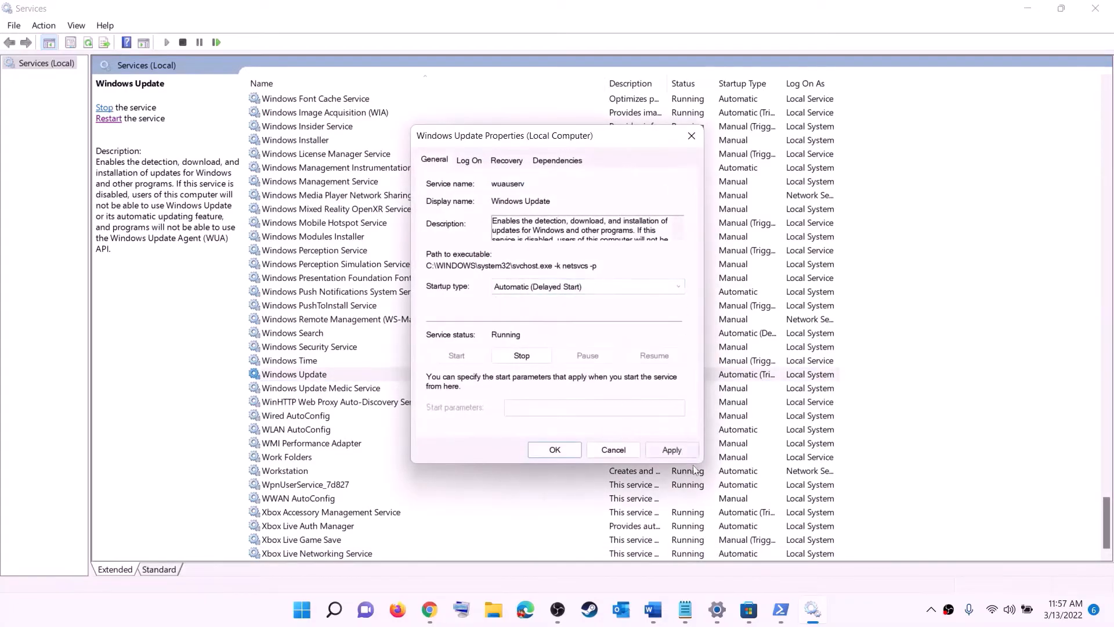
{"action": "left_click", "coordinate": [671, 449]}
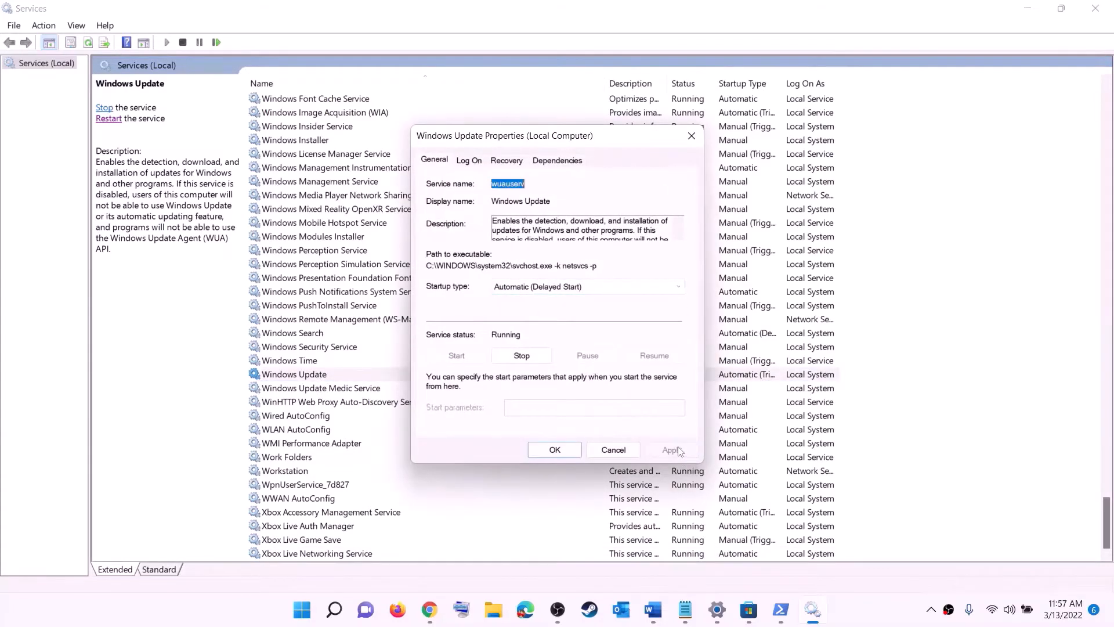
{"action": "left_click", "coordinate": [554, 449]}
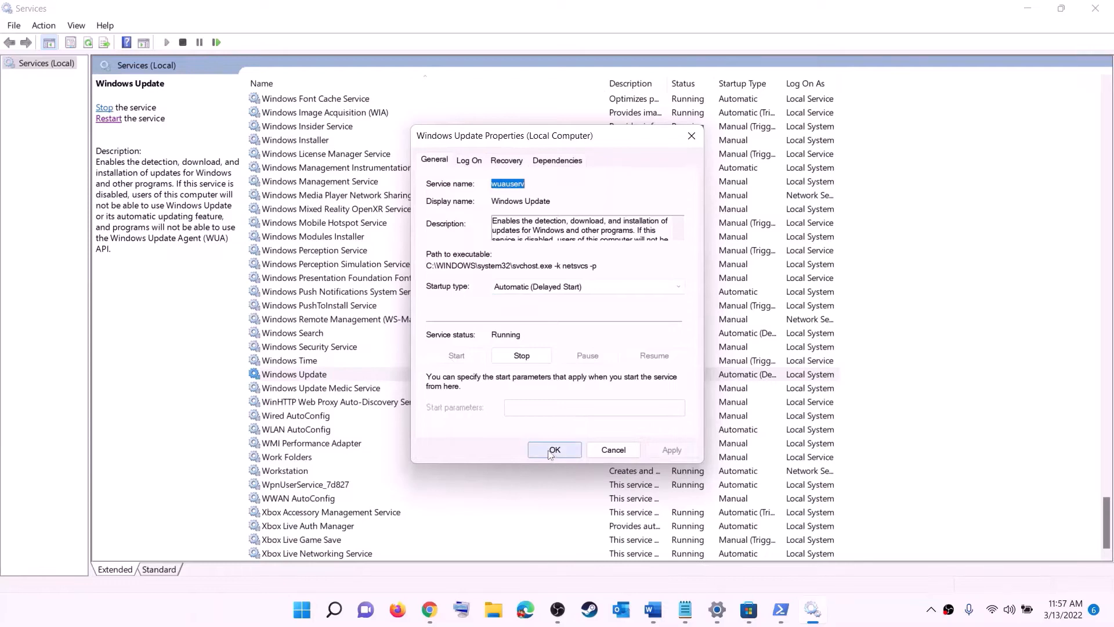
Find the two Gaming Services entries in the services list and stop both of them
{"action": "left_click", "coordinate": [369, 320]}
{"action": "key", "text": "g"}
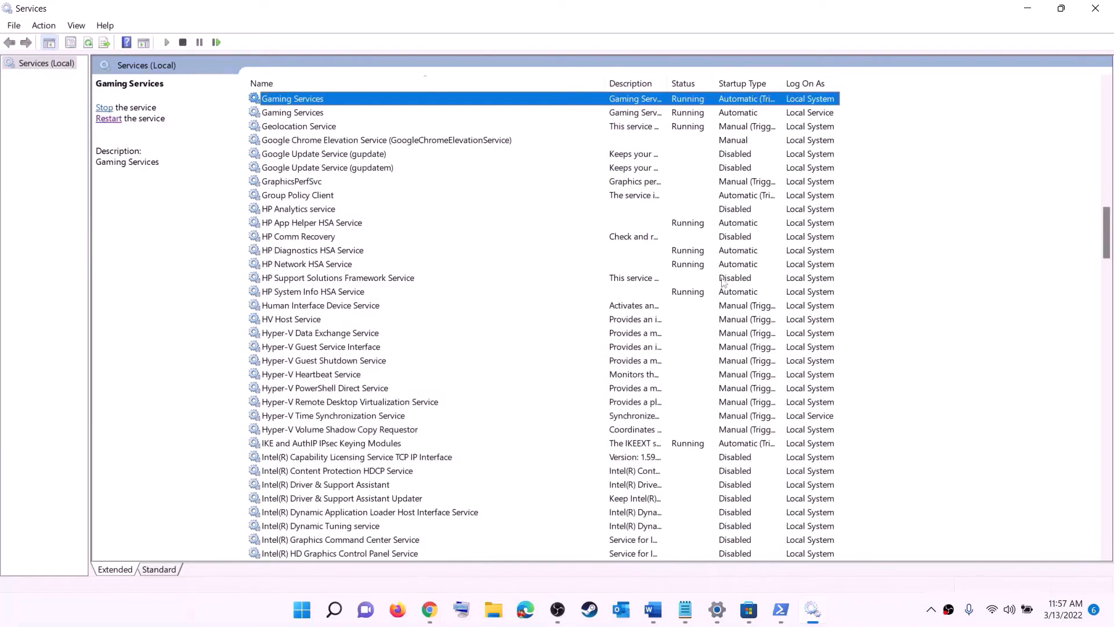
{"action": "scroll", "coordinate": [757, 308], "scroll_direction": "up", "scroll_amount": 4}
{"action": "left_click", "coordinate": [696, 280]}
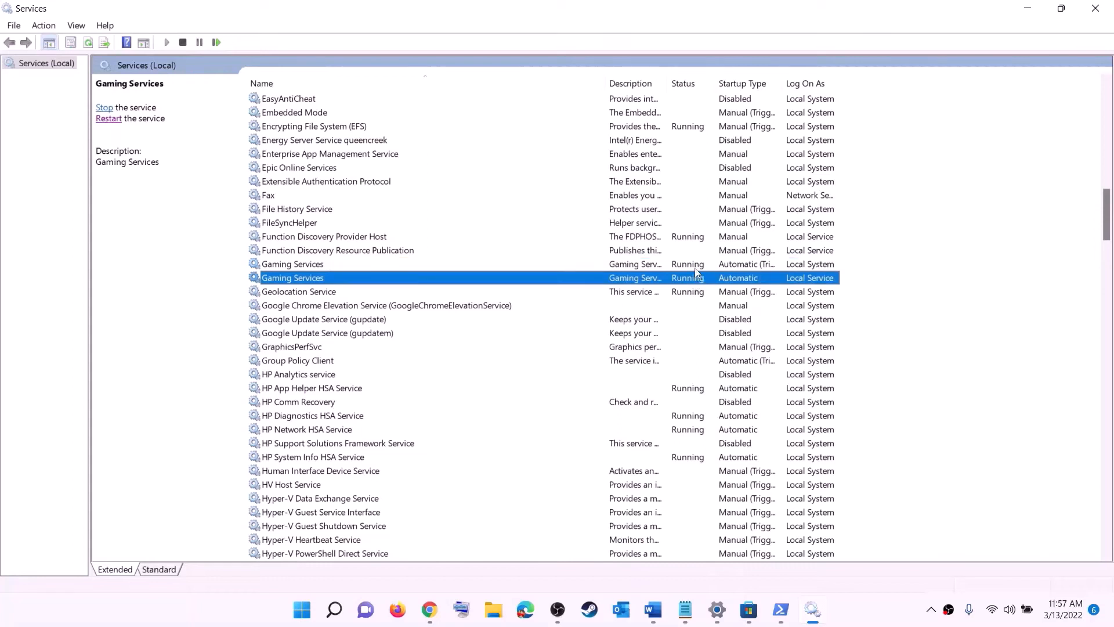
{"action": "left_click", "coordinate": [695, 268]}
{"action": "left_click", "coordinate": [695, 280]}
{"action": "left_click", "coordinate": [693, 266]}
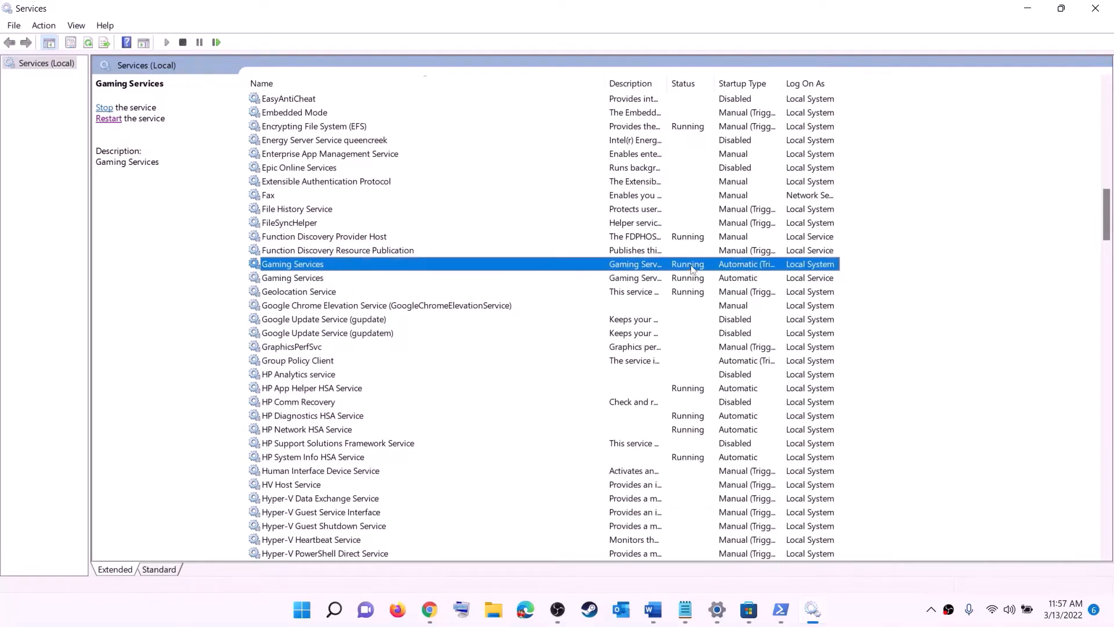
{"action": "right_click", "coordinate": [687, 268]}
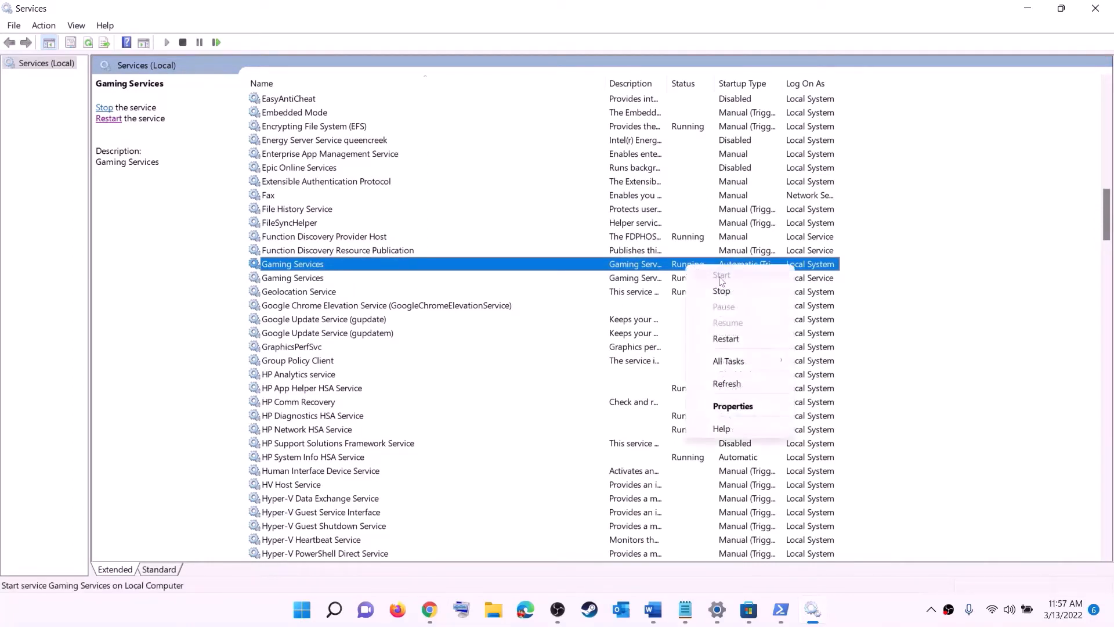
{"action": "left_click", "coordinate": [640, 284]}
{"action": "left_click", "coordinate": [677, 269]}
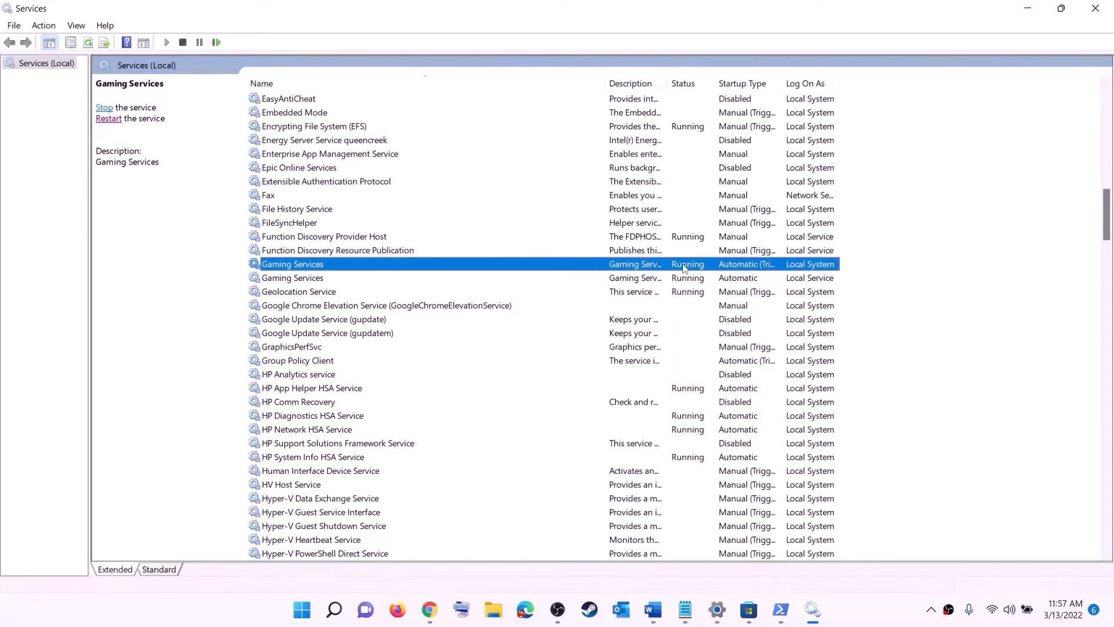
{"action": "right_click", "coordinate": [684, 267]}
{"action": "left_click", "coordinate": [706, 292]}
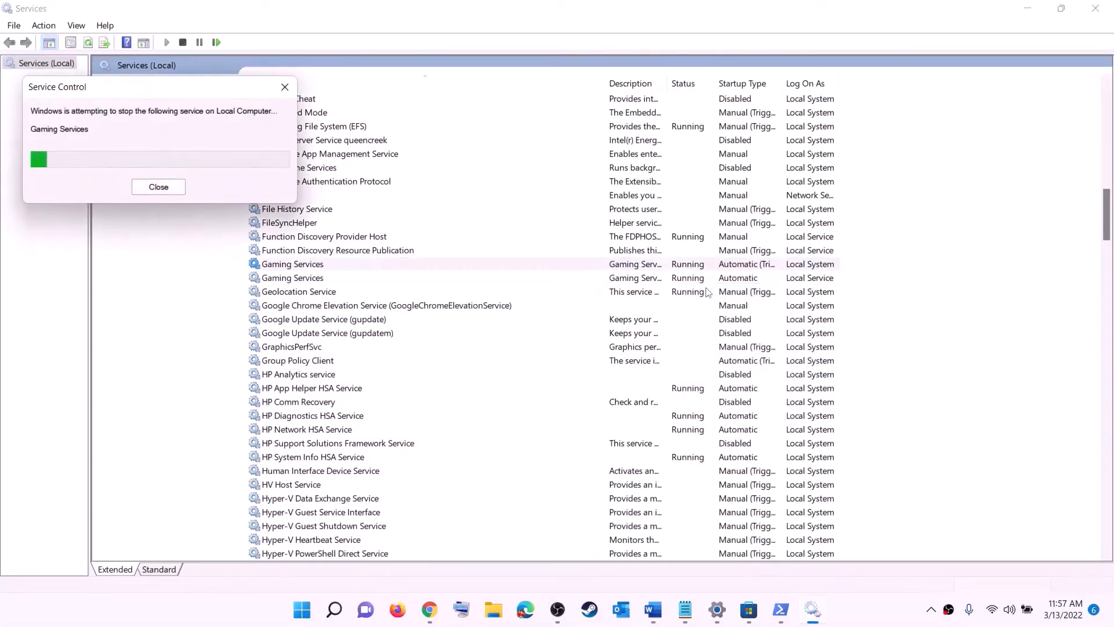
{"action": "left_click", "coordinate": [696, 281]}
{"action": "right_click", "coordinate": [698, 282]}
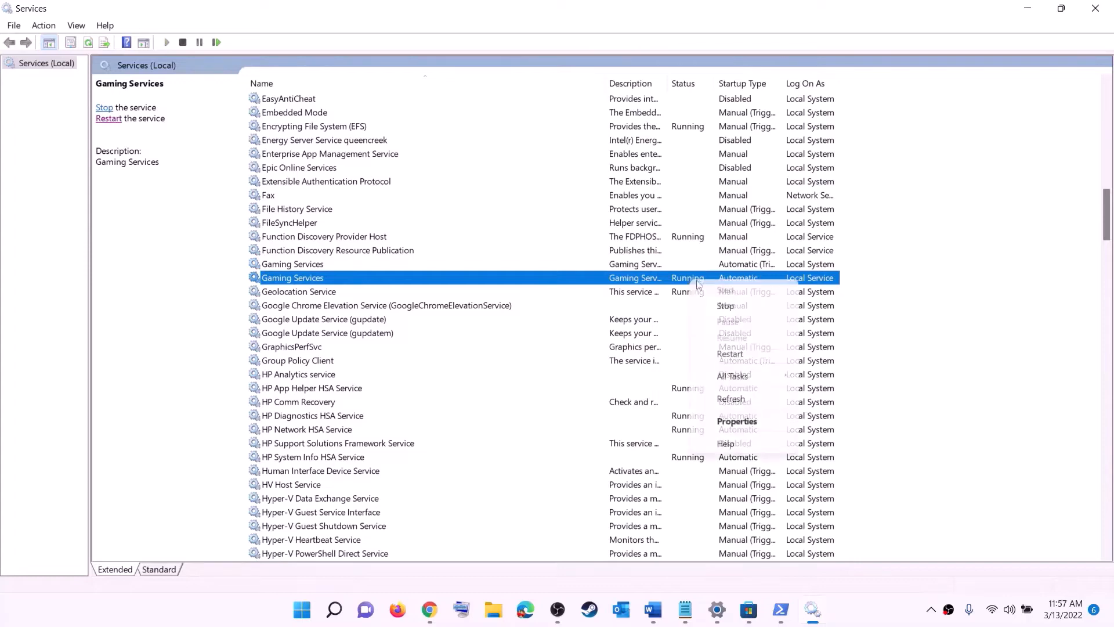
{"action": "left_click", "coordinate": [719, 301]}
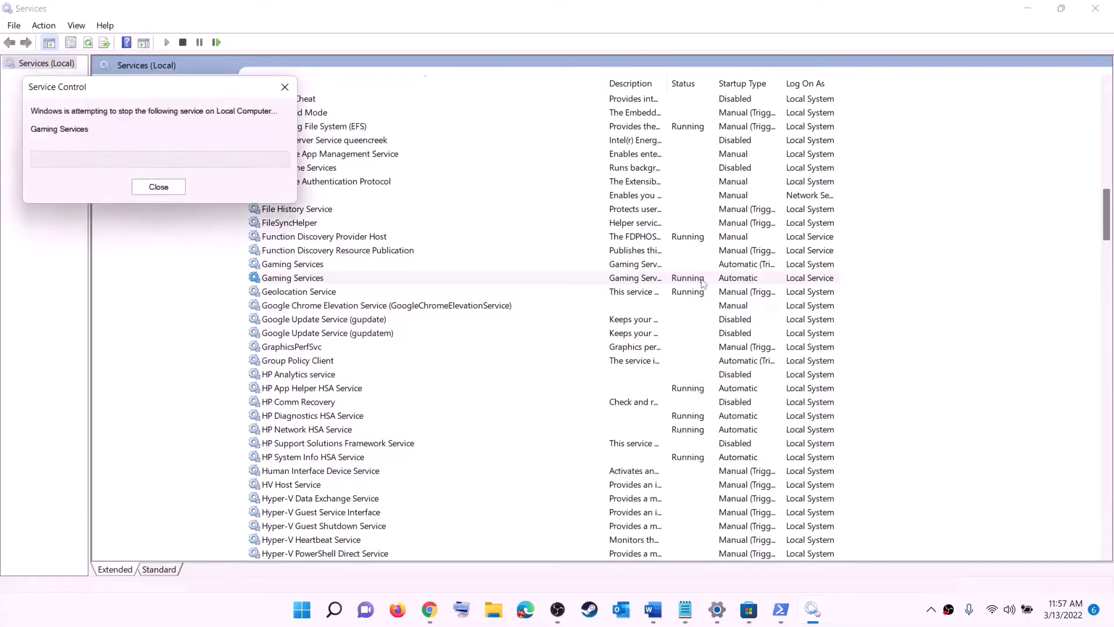
Start both stopped Gaming Services entries again
{"action": "left_click", "coordinate": [662, 264]}
{"action": "right_click", "coordinate": [663, 267]}
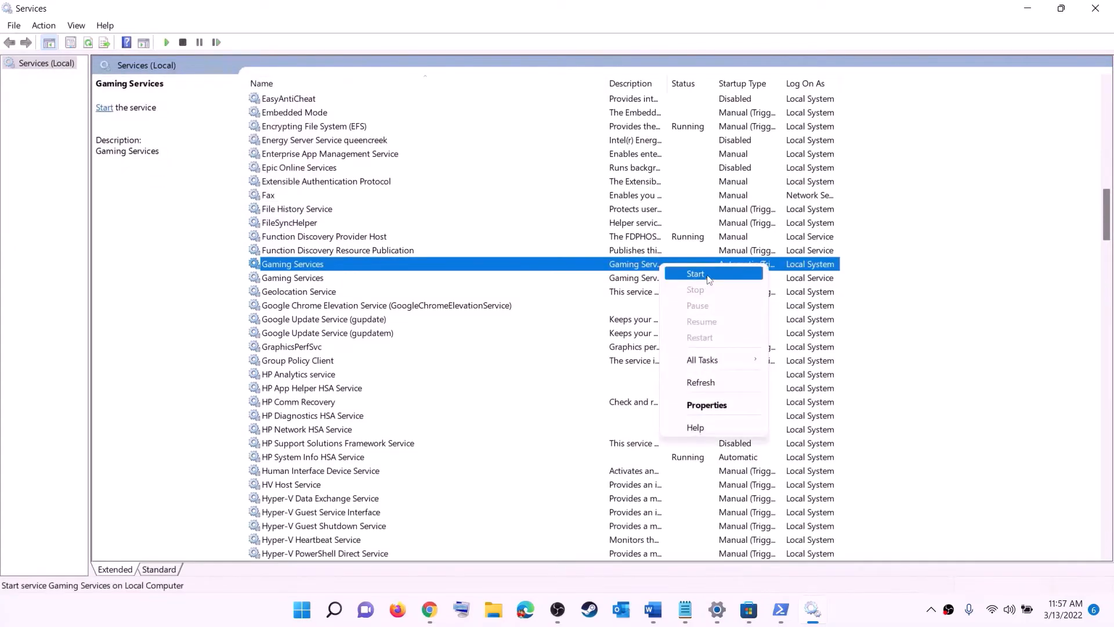
{"action": "left_click", "coordinate": [696, 274]}
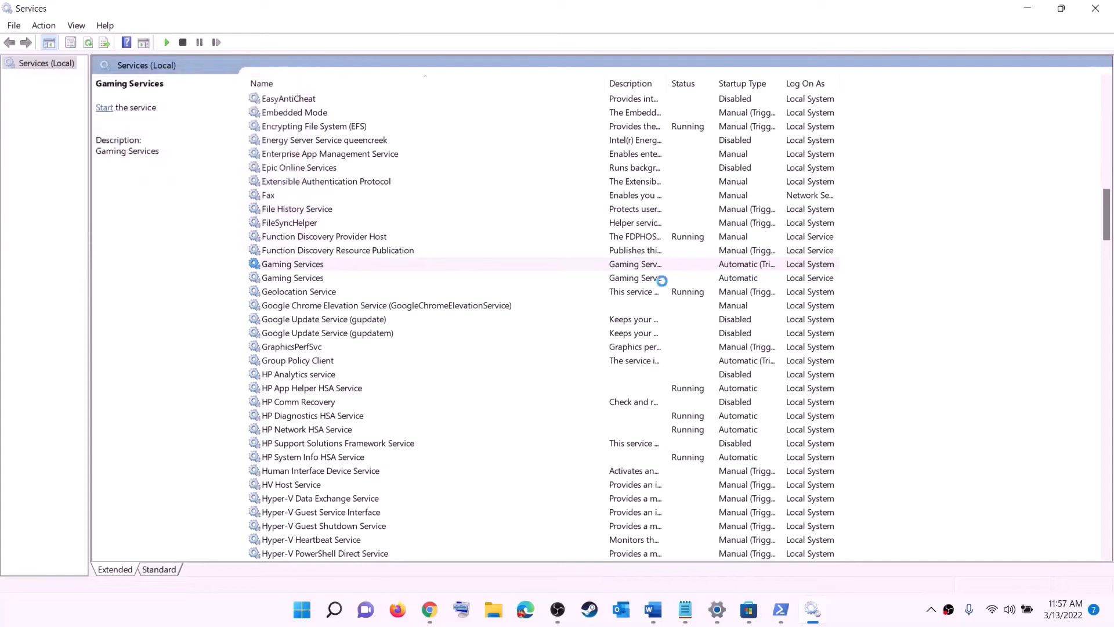
{"action": "left_click", "coordinate": [661, 278]}
{"action": "right_click", "coordinate": [662, 279]}
{"action": "left_click", "coordinate": [684, 291]}
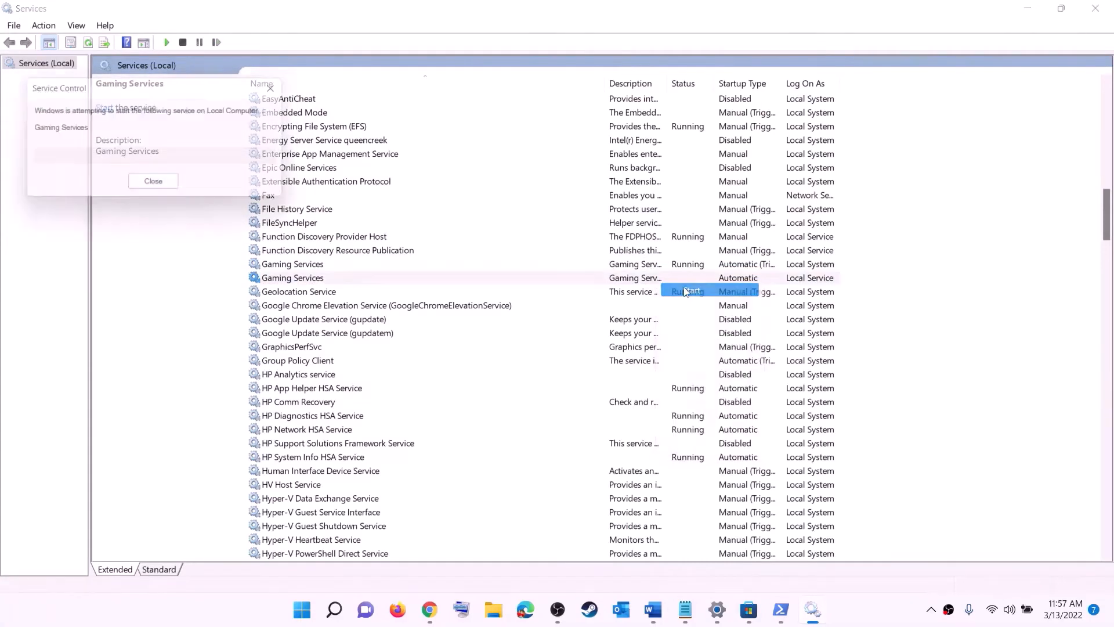
Set the Microsoft Store Install Service's startup type to Automatic and apply it
{"action": "left_click", "coordinate": [633, 365]}
{"action": "key", "text": "m"}
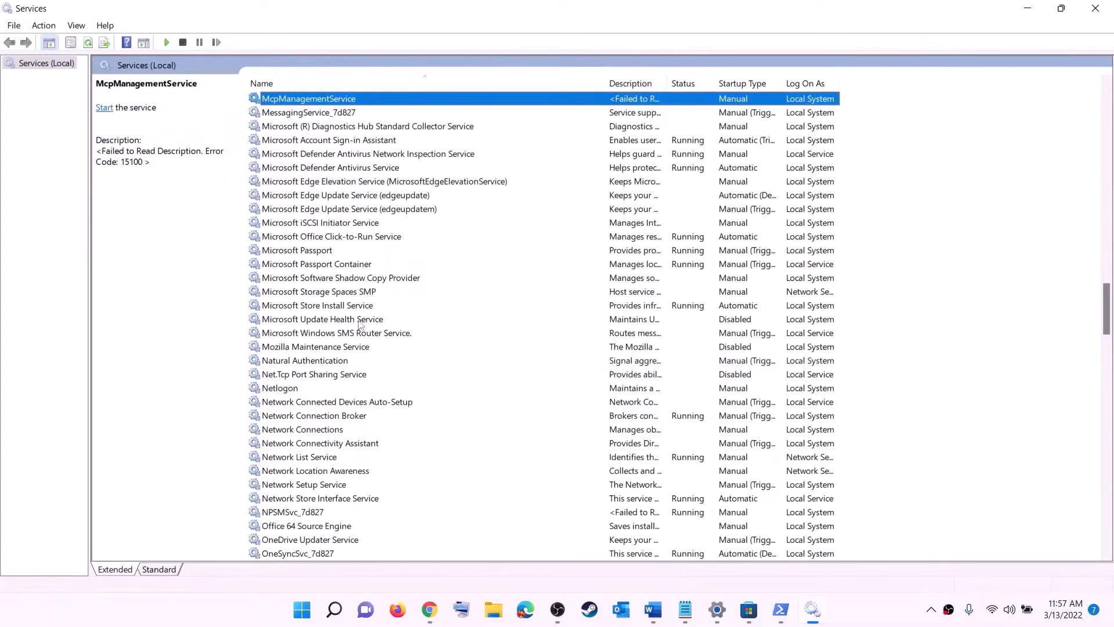
{"action": "left_click", "coordinate": [330, 305]}
{"action": "double_click", "coordinate": [429, 307]}
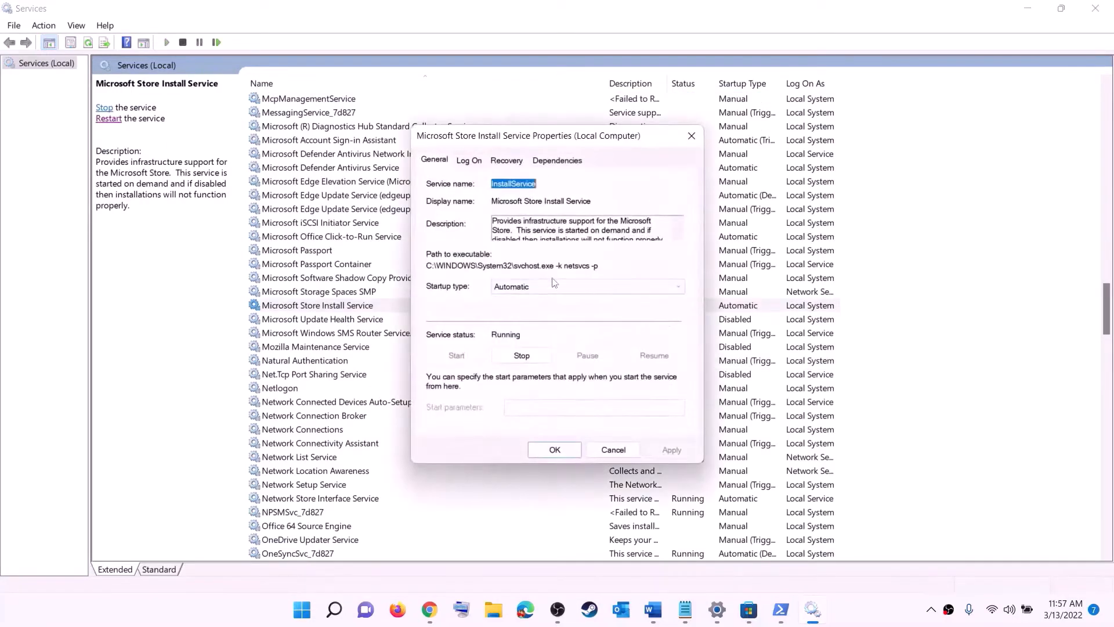
{"action": "left_click", "coordinate": [552, 287]}
{"action": "left_click", "coordinate": [525, 311]}
{"action": "left_click", "coordinate": [667, 447]}
{"action": "left_click", "coordinate": [555, 450]}
Set the Background Intelligent Transfer Service's startup type to Automatic and apply it
{"action": "left_click", "coordinate": [367, 267]}
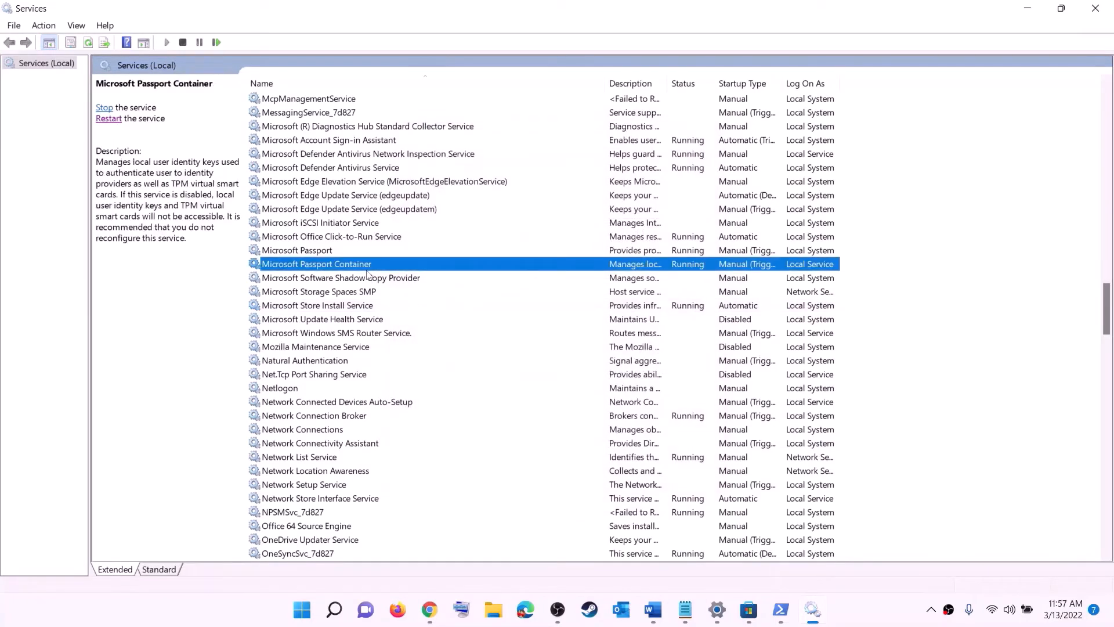
{"action": "key", "text": "b"}
{"action": "scroll", "coordinate": [399, 228], "scroll_direction": "up", "scroll_amount": 4}
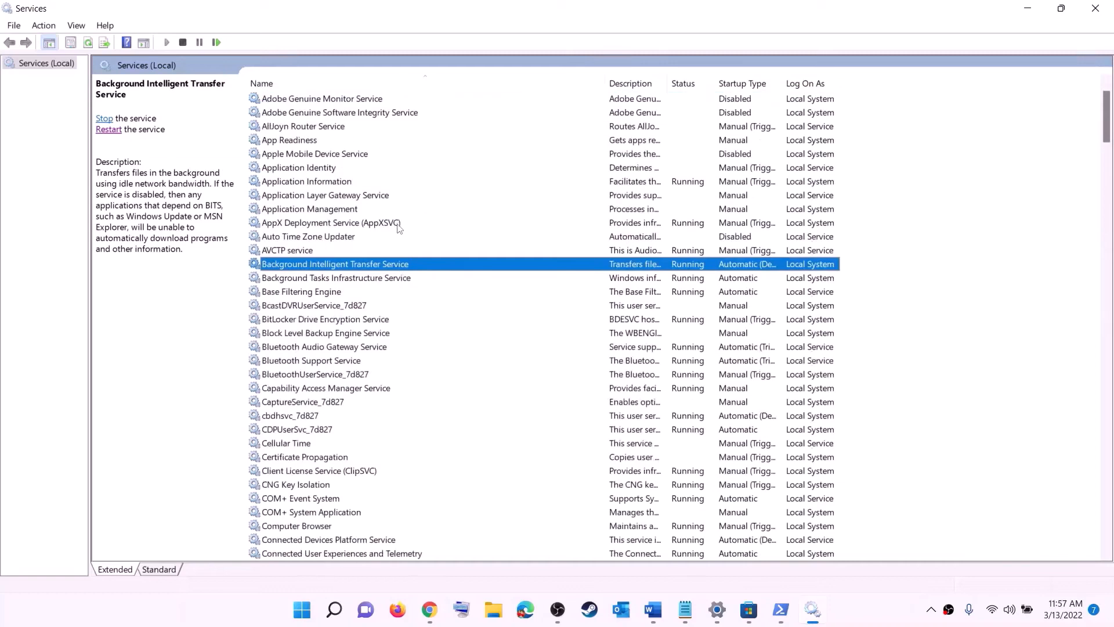
{"action": "double_click", "coordinate": [408, 267]}
{"action": "left_click", "coordinate": [562, 287]}
{"action": "left_click", "coordinate": [535, 308]}
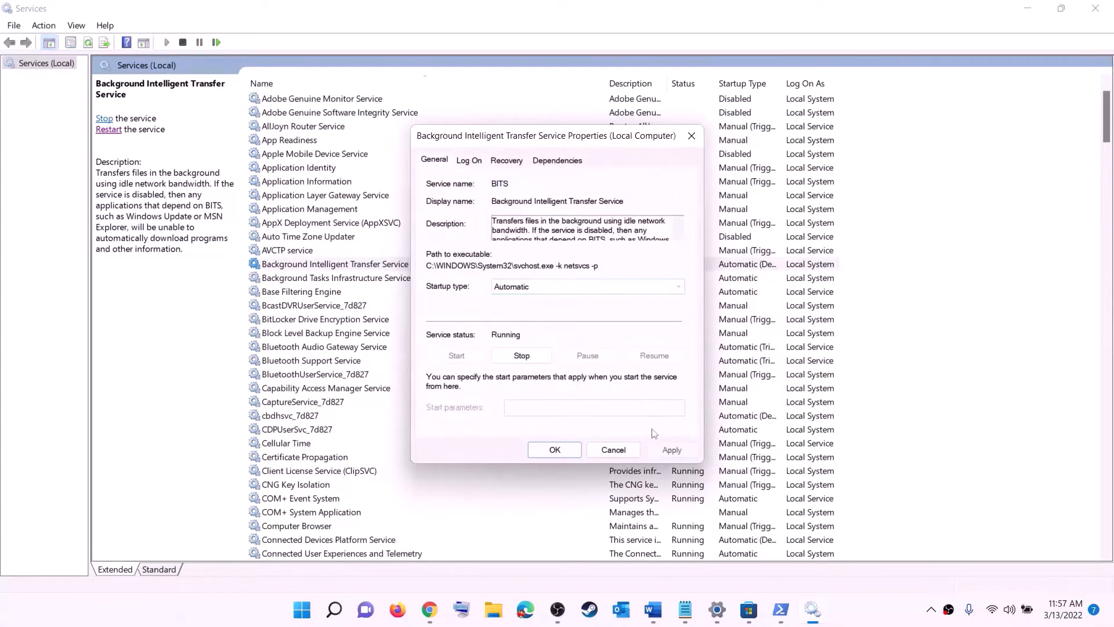
{"action": "left_click", "coordinate": [671, 449]}
{"action": "left_click", "coordinate": [553, 456]}
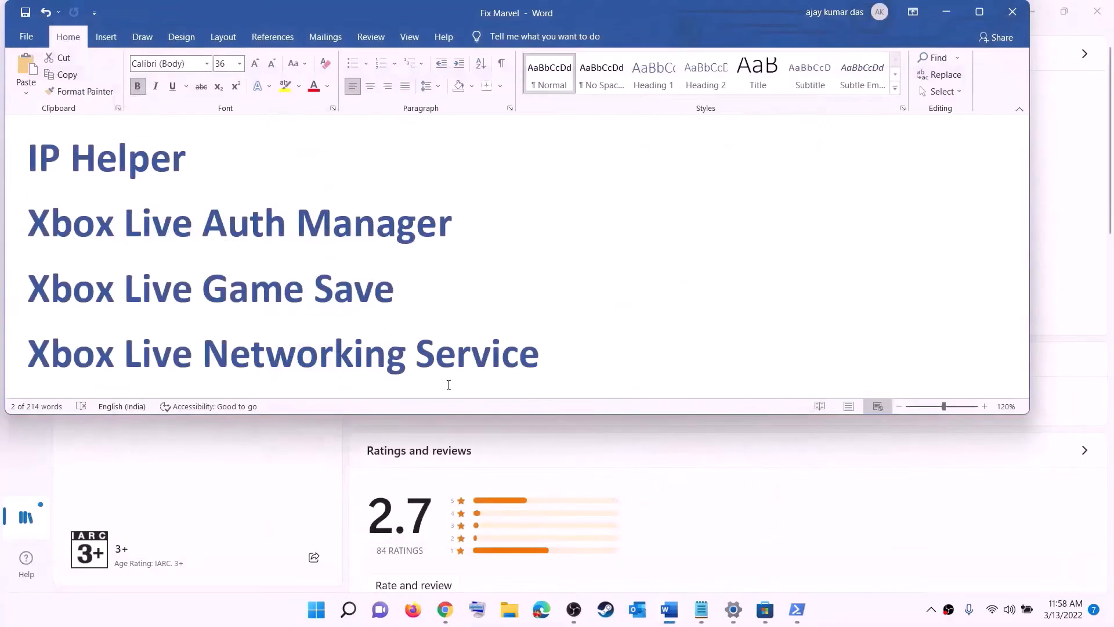
Highlight "Update Windows" under step 9 of the Word notes and open the Windows Update page in Settings
{"action": "scroll", "coordinate": [403, 325], "scroll_direction": "down", "scroll_amount": 7}
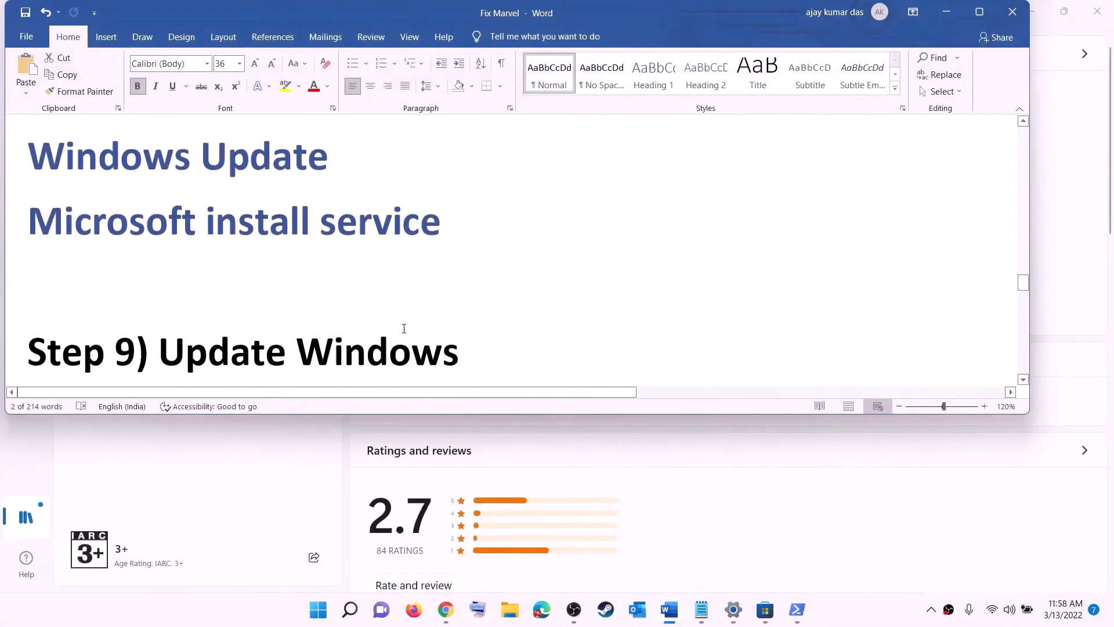
{"action": "left_click_drag", "start_coordinate": [159, 261], "coordinate": [547, 253]}
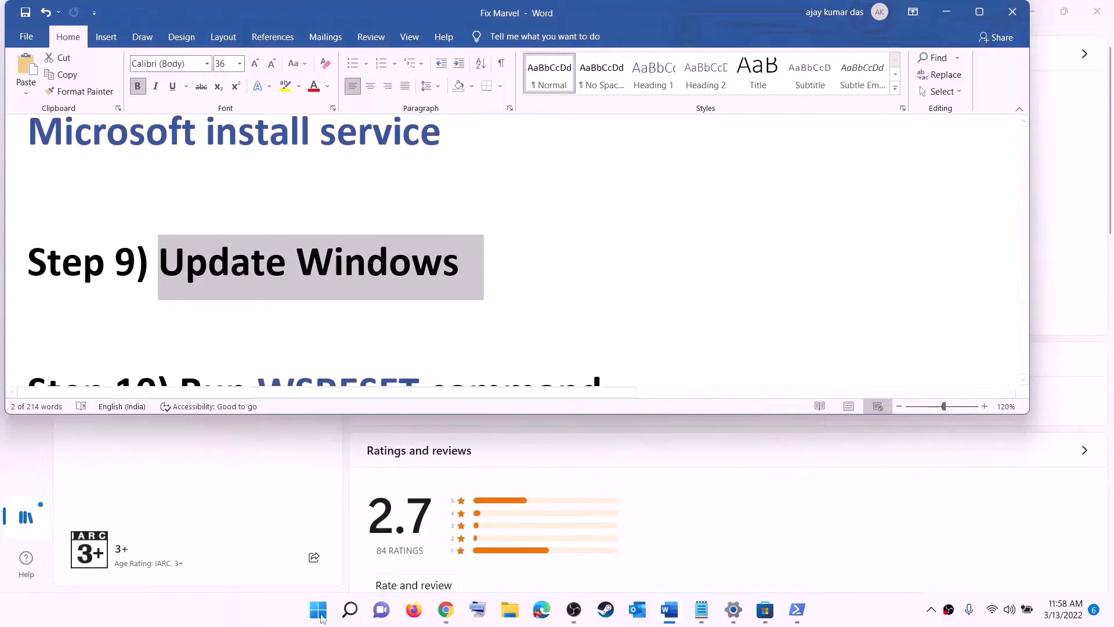
{"action": "key", "text": "super"}
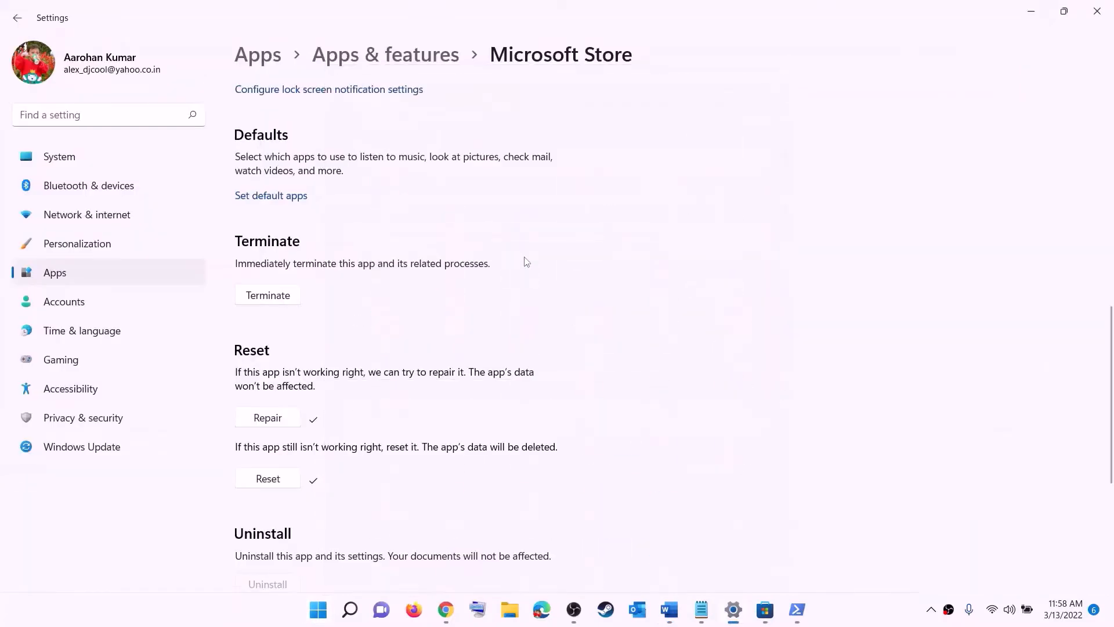
{"action": "left_click", "coordinate": [85, 445]}
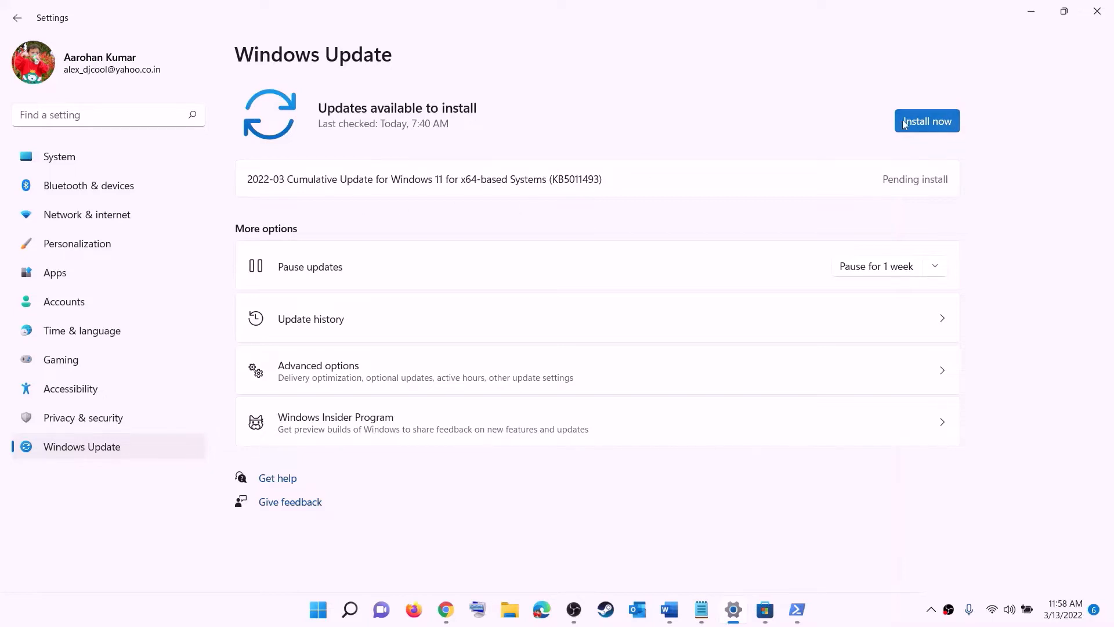
Show the computer's power options containing Restart, then dismiss them without restarting
{"action": "left_click", "coordinate": [318, 609]}
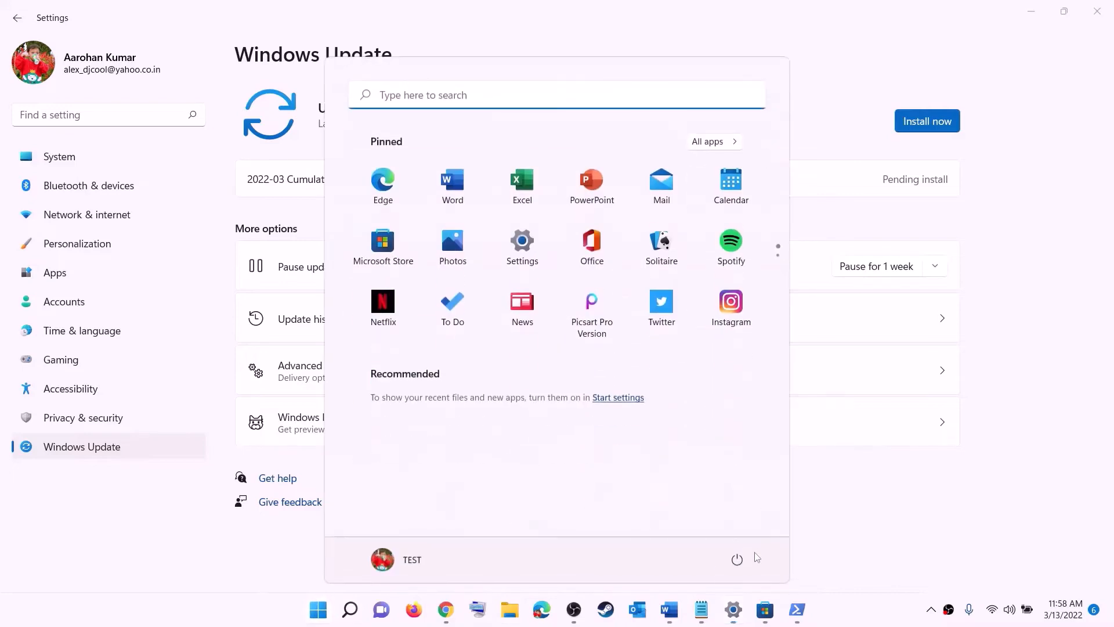
{"action": "left_click", "coordinate": [737, 559]}
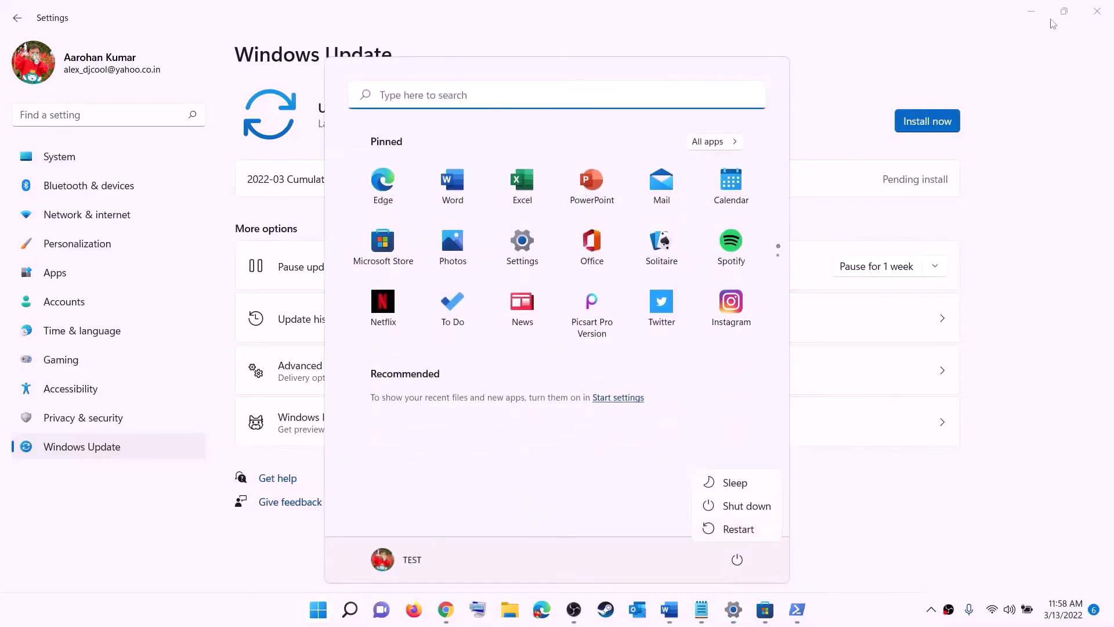
{"action": "left_click", "coordinate": [1038, 7]}
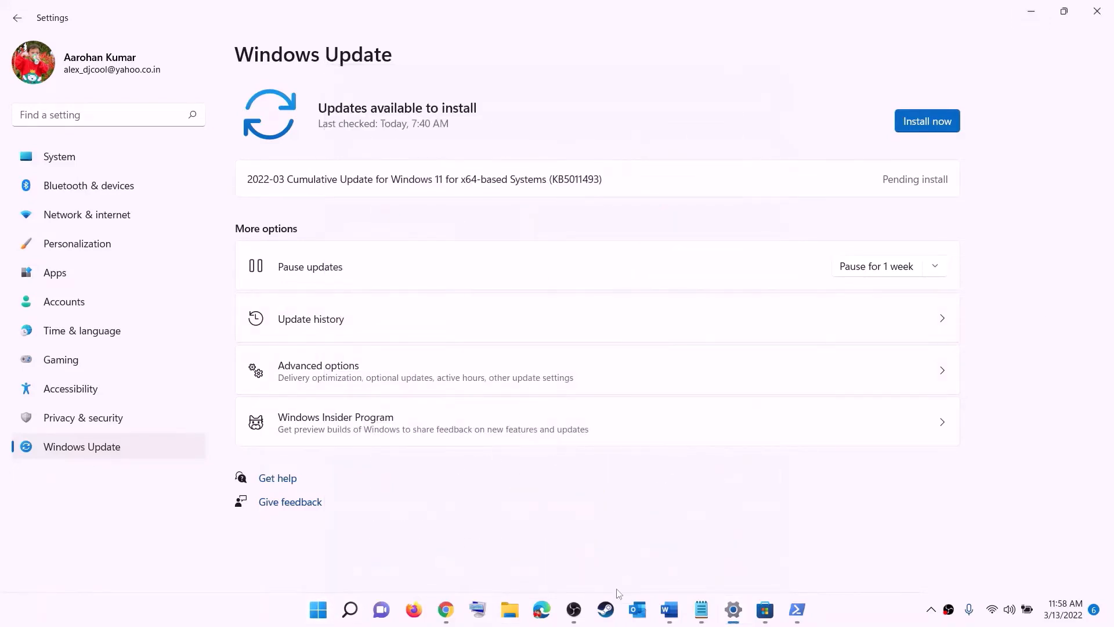
Copy WSRESET from step 10 of the Word notes and run it as a command from the system search
{"action": "left_click", "coordinate": [667, 616]}
{"action": "scroll", "coordinate": [336, 278], "scroll_direction": "down", "scroll_amount": 3}
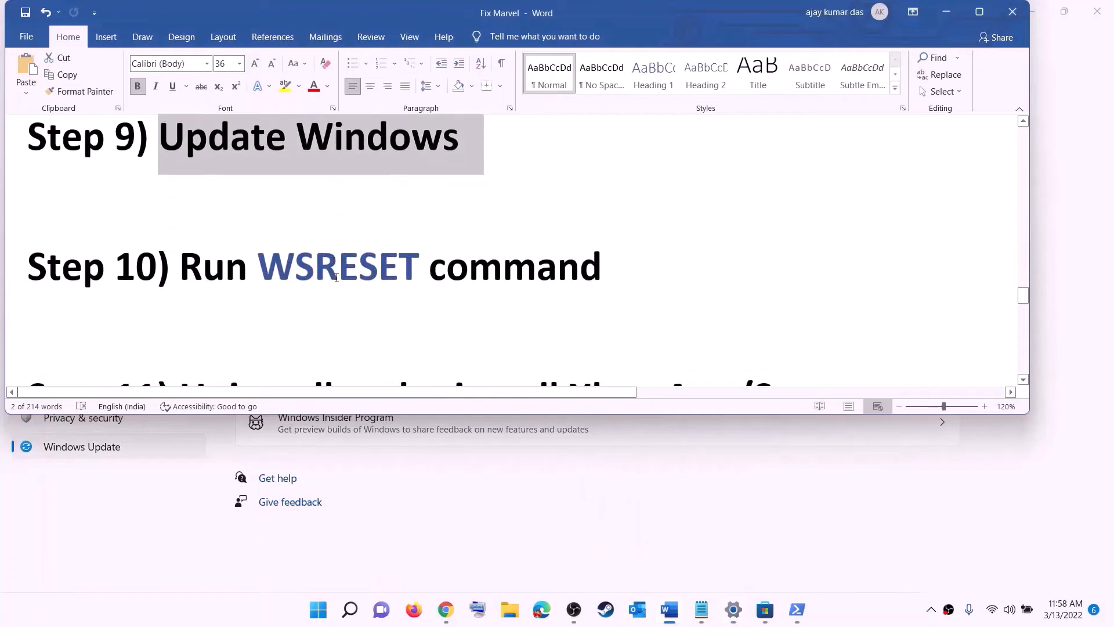
{"action": "double_click", "coordinate": [338, 273]}
{"action": "key", "text": "ctrl+c"}
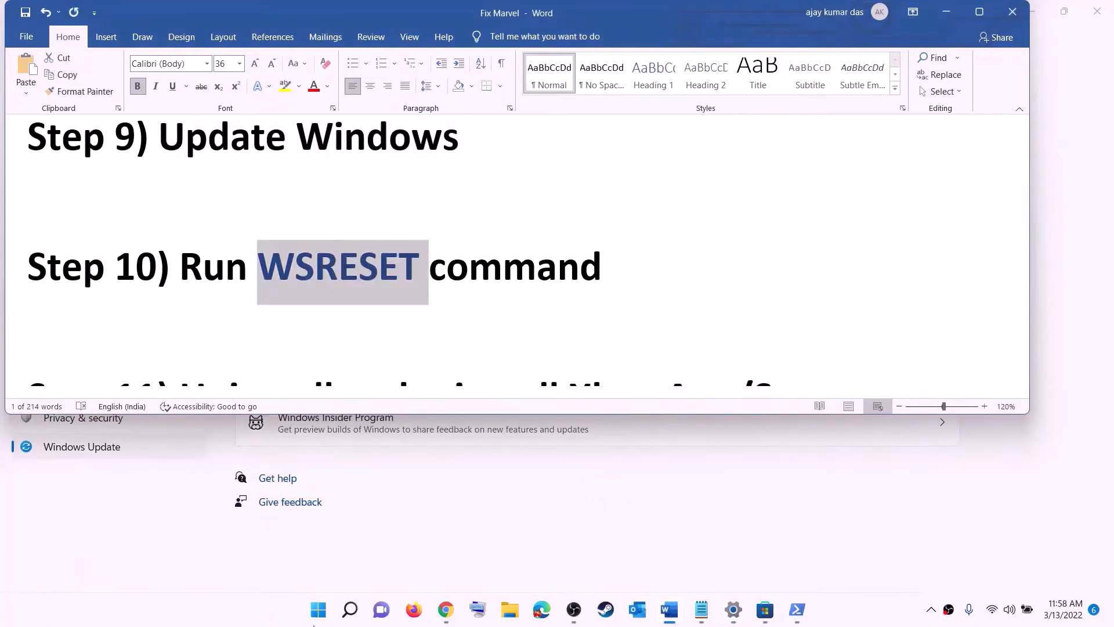
{"action": "left_click", "coordinate": [317, 609]}
{"action": "key", "text": "ctrl+v"}
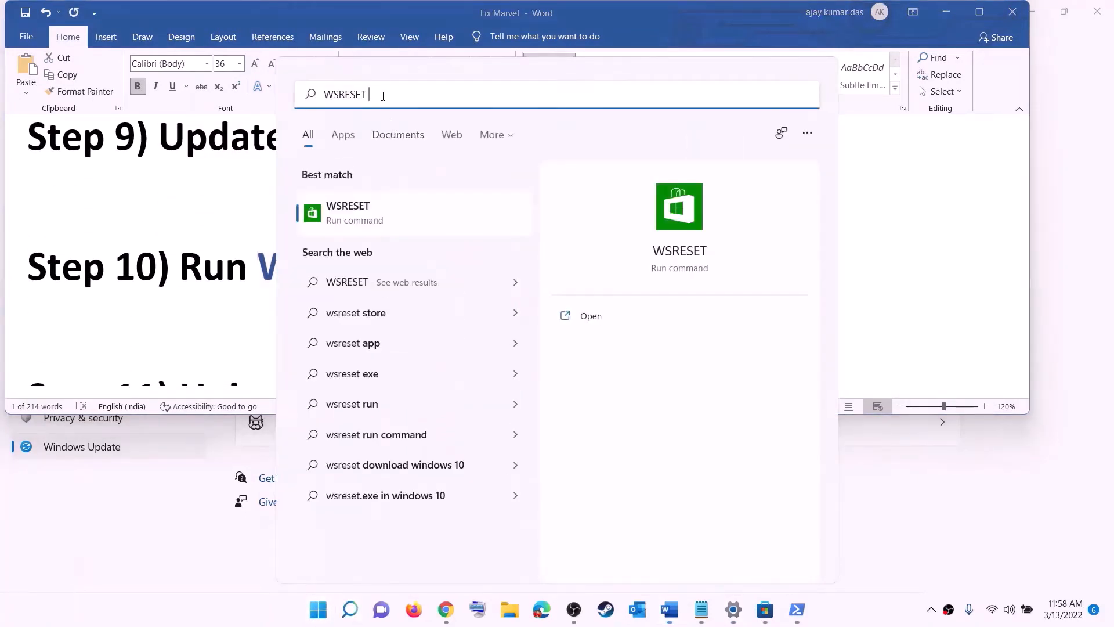
{"action": "left_click", "coordinate": [372, 220]}
{"action": "left_click_drag", "start_coordinate": [485, 137], "coordinate": [645, 195]}
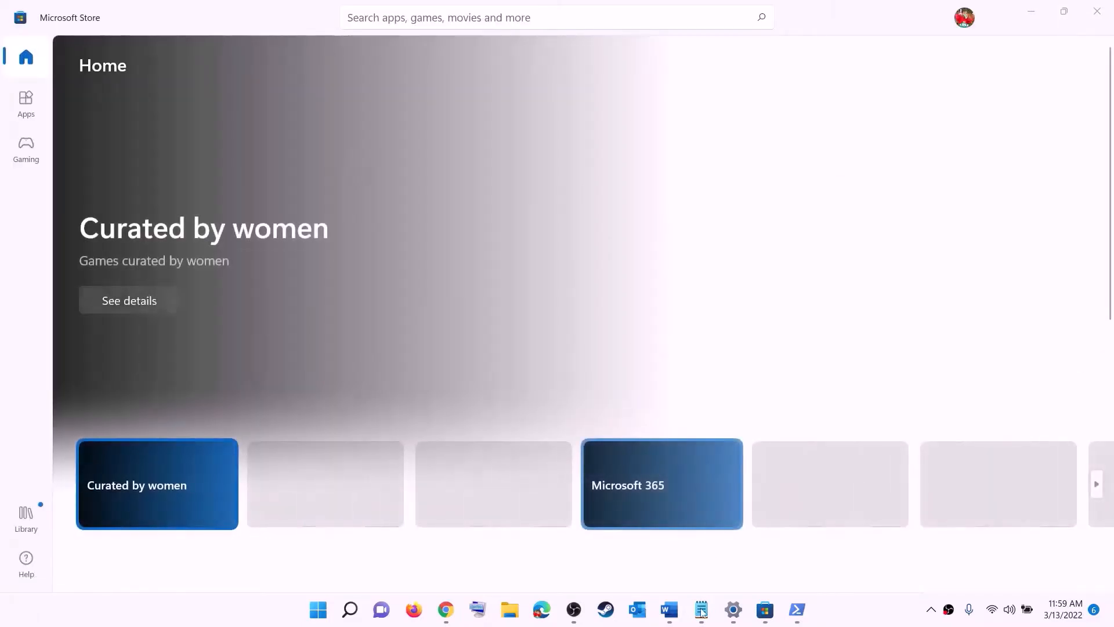
Return to step 11 of the Word notes and search the computer for "xbox"
{"action": "left_click", "coordinate": [668, 610]}
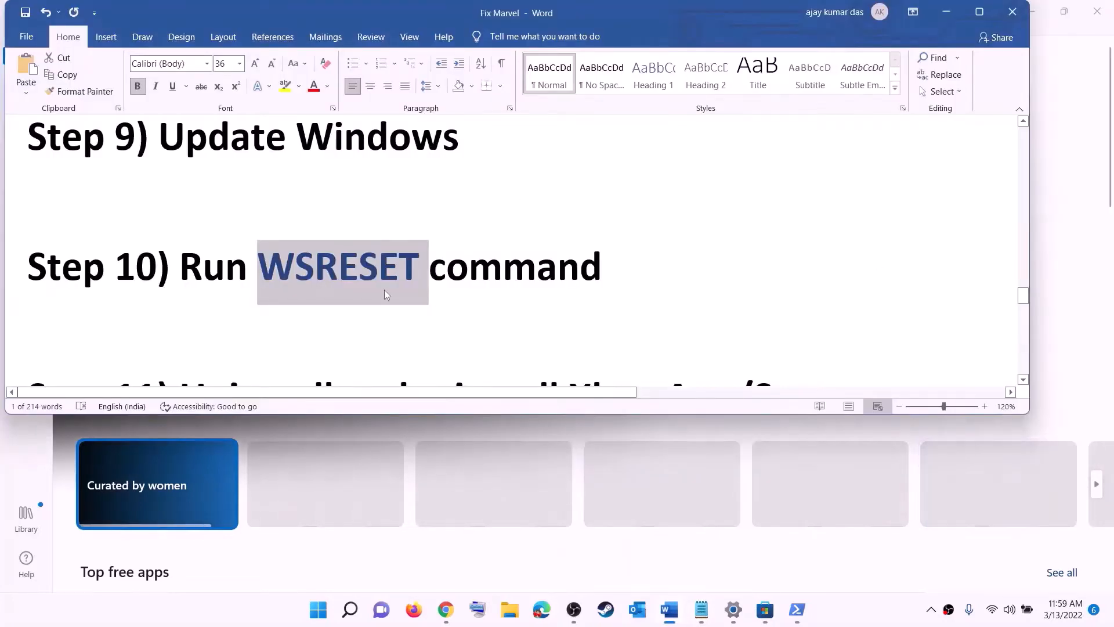
{"action": "scroll", "coordinate": [384, 290], "scroll_direction": "down", "scroll_amount": 3}
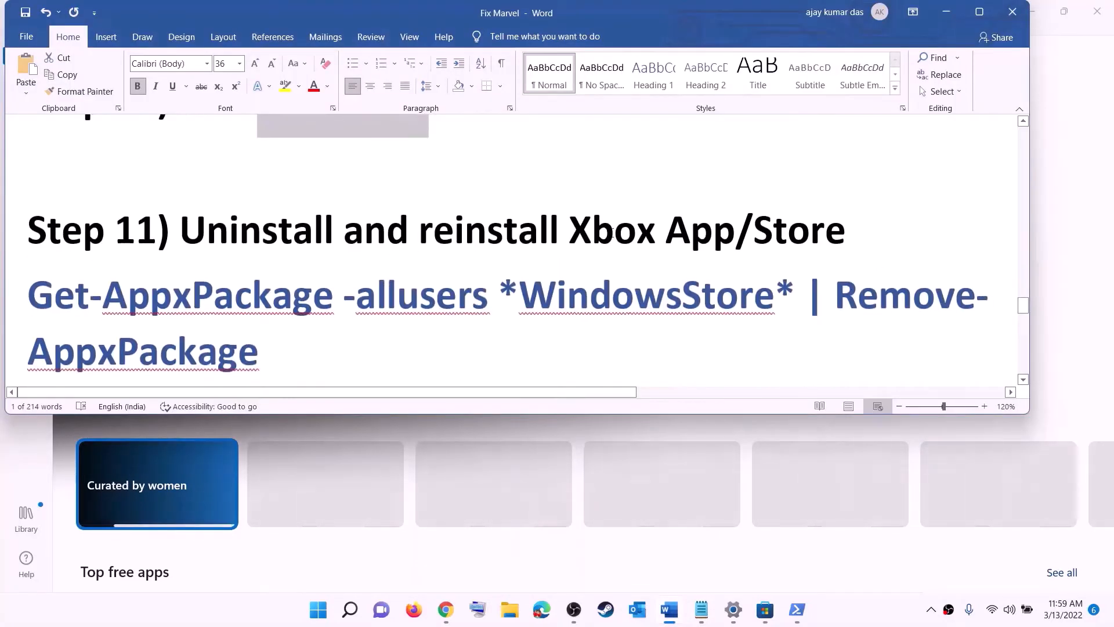
{"action": "scroll", "coordinate": [401, 282], "scroll_direction": "down", "scroll_amount": 1}
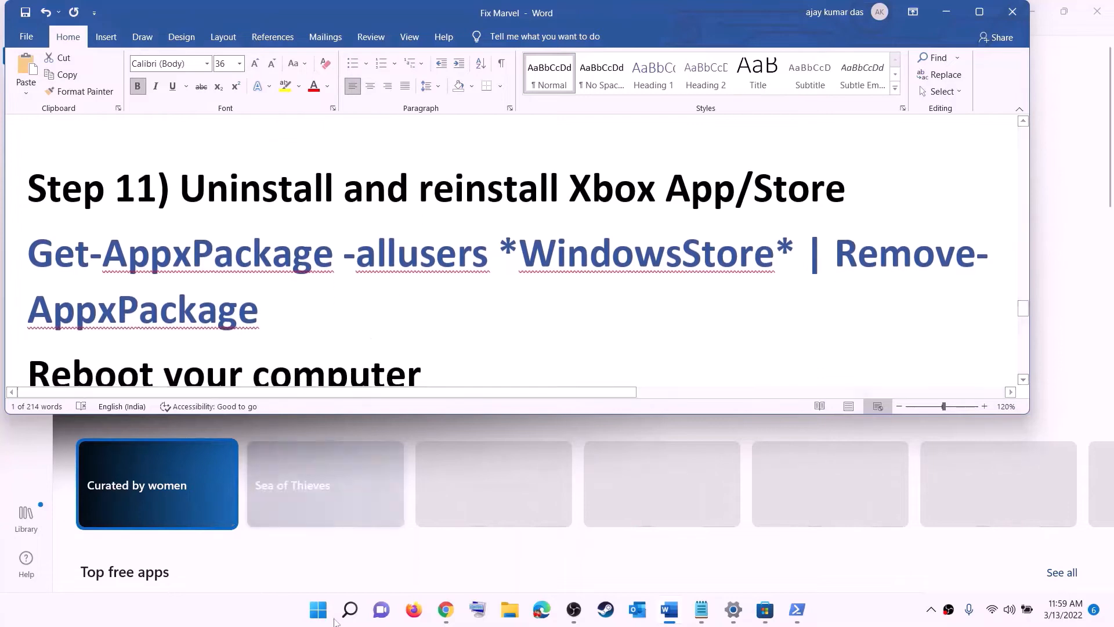
{"action": "left_click", "coordinate": [319, 616]}
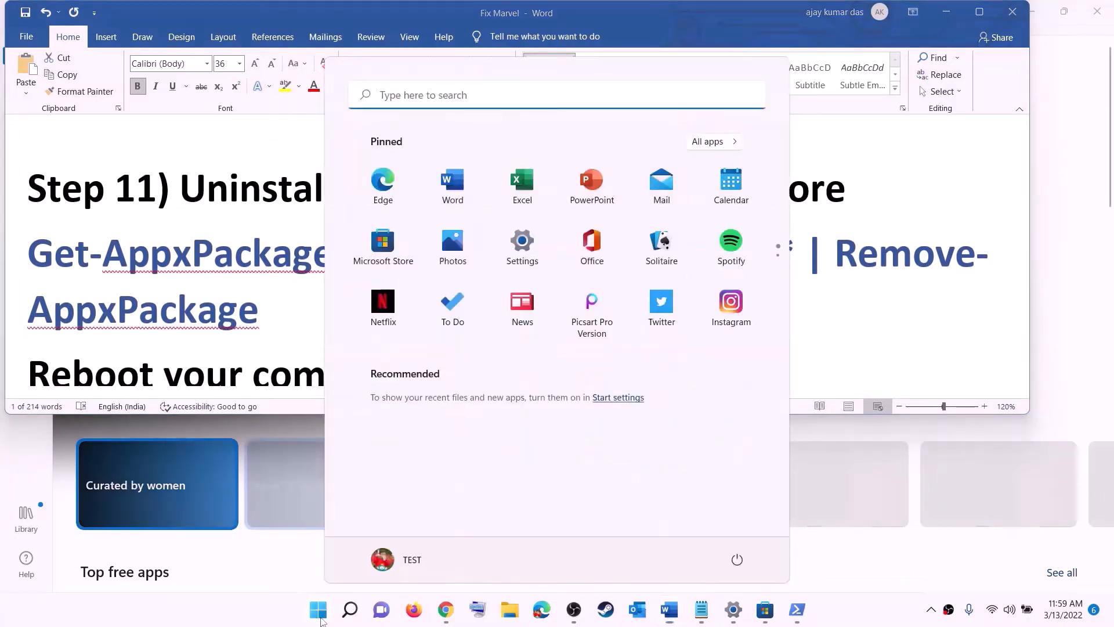
{"action": "type", "text": "xbox"}
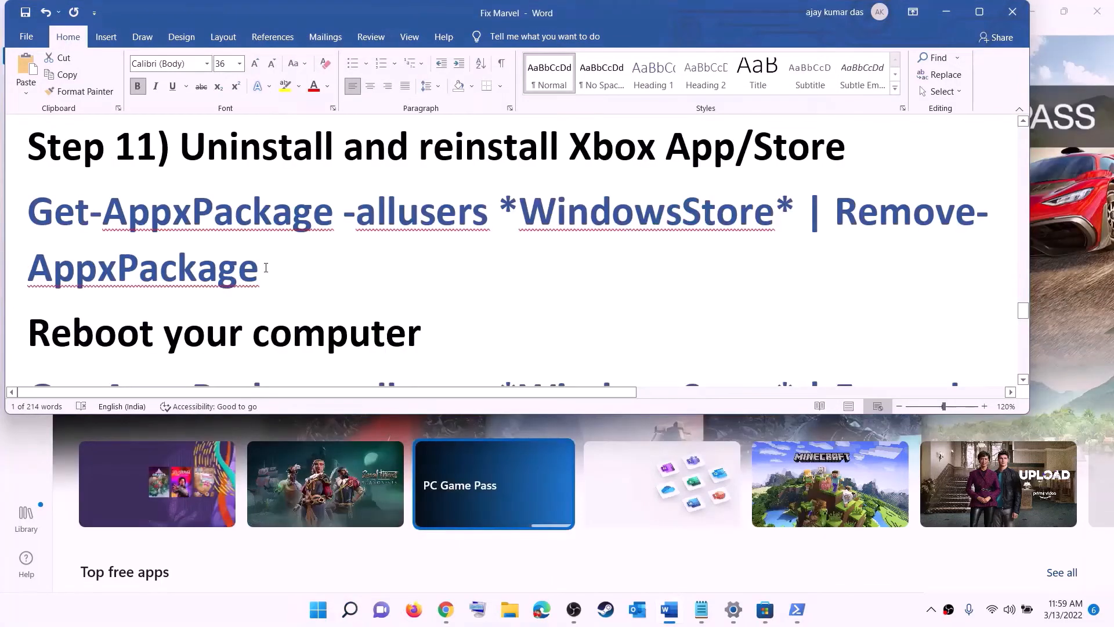
Copy the command "Get-AppxPackage -allusers *WindowsStore* | Remove-AppxPackage" from step 11 of the Word notes
{"action": "triple_click", "coordinate": [266, 267]}
{"action": "right_click", "coordinate": [107, 238]}
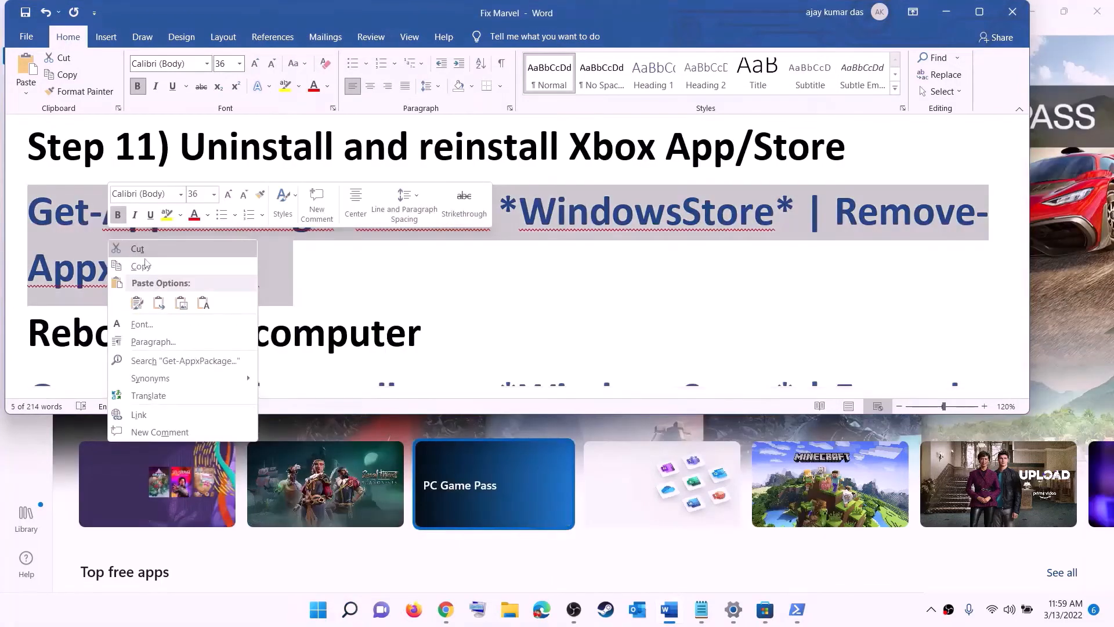
{"action": "left_click", "coordinate": [139, 266]}
Open Windows PowerShell as administrator and run the copied WindowsStore removal command
{"action": "left_click", "coordinate": [326, 621]}
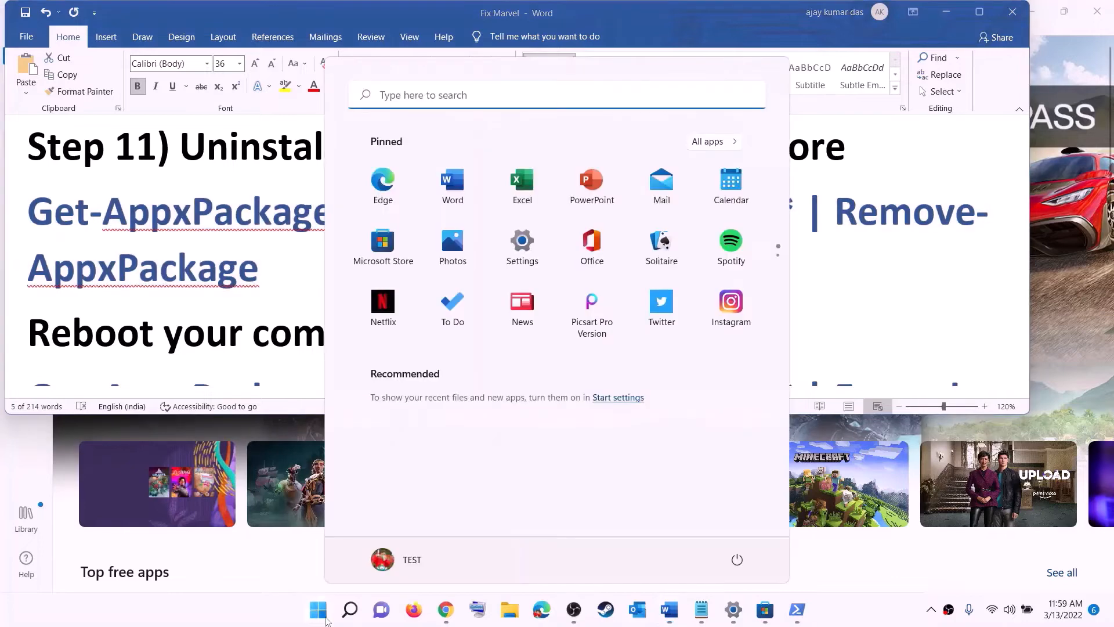
{"action": "type", "text": "powe"}
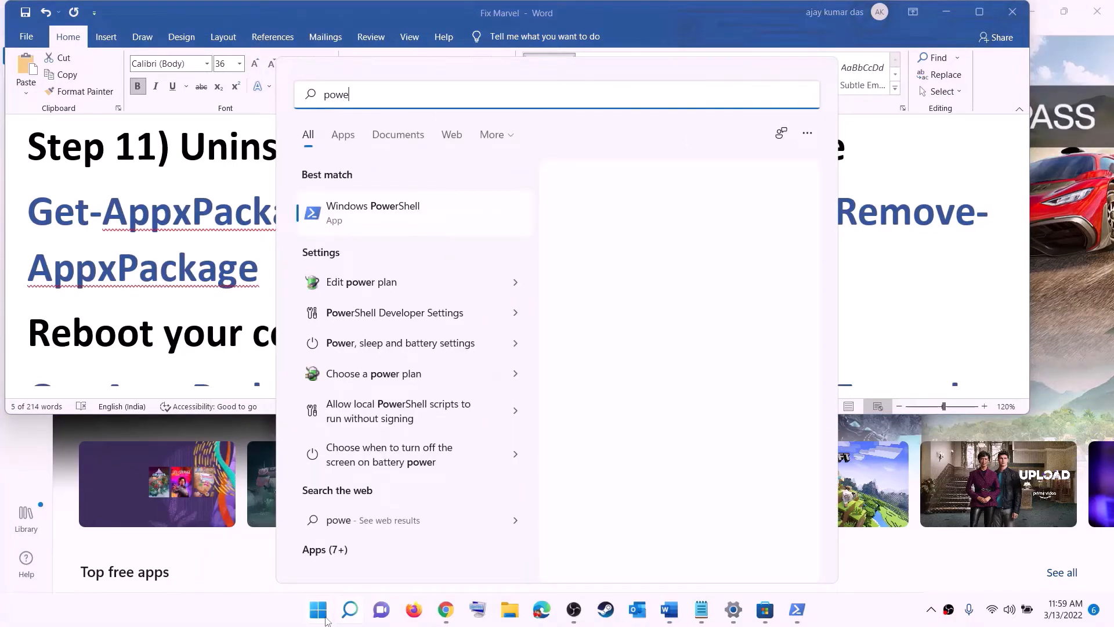
{"action": "type", "text": "rshel"}
{"action": "right_click", "coordinate": [377, 216]}
{"action": "left_click", "coordinate": [476, 231]}
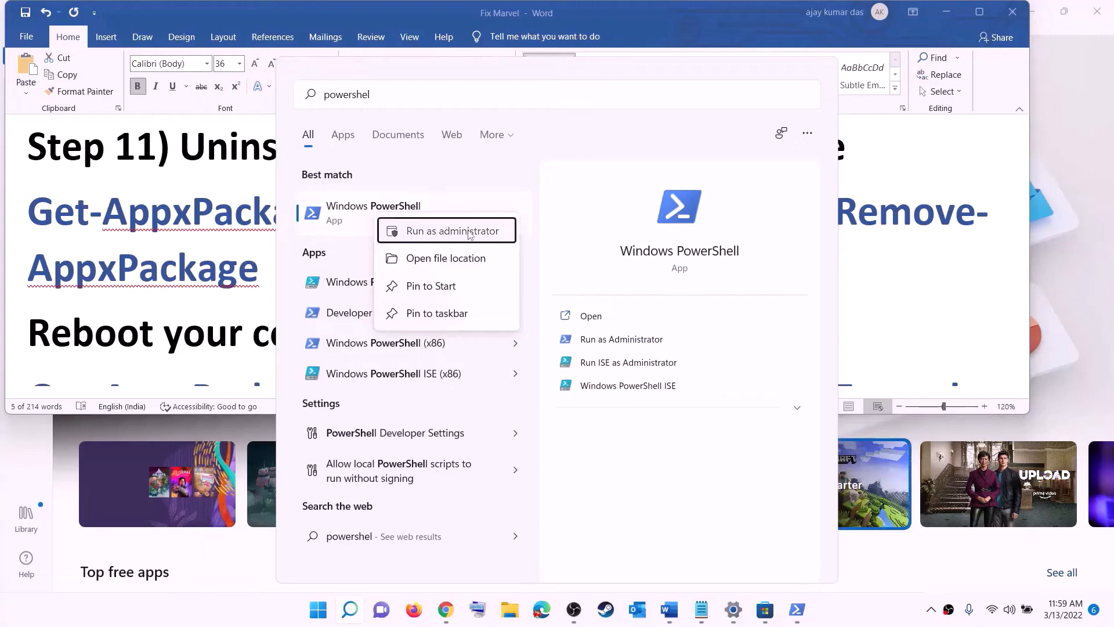
{"action": "triple_click", "coordinate": [938, 295]}
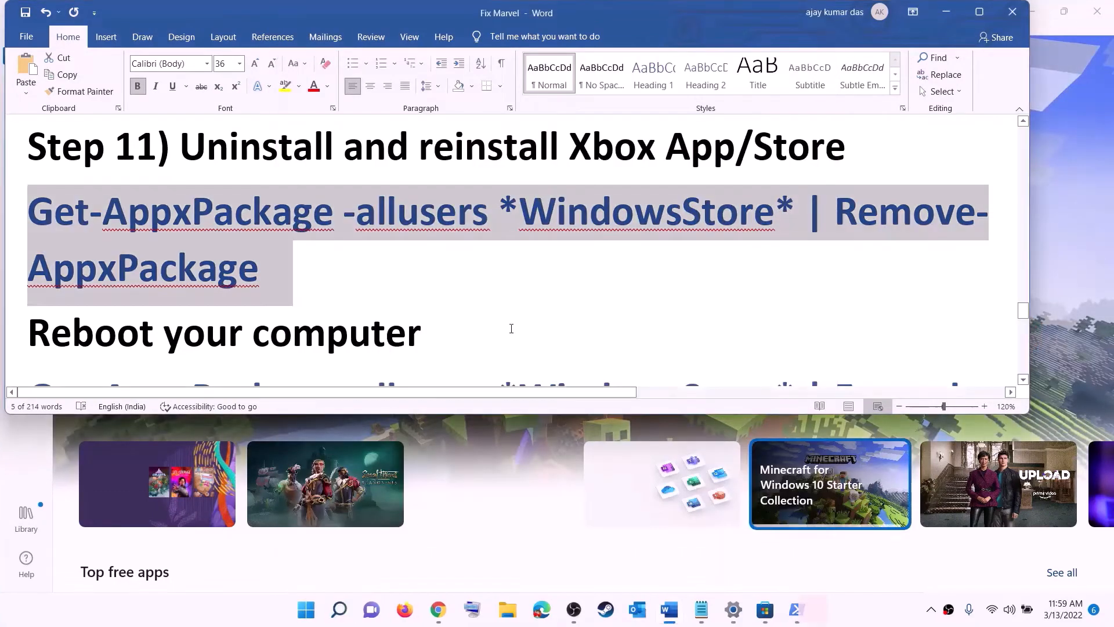
{"action": "left_click", "coordinate": [482, 416]}
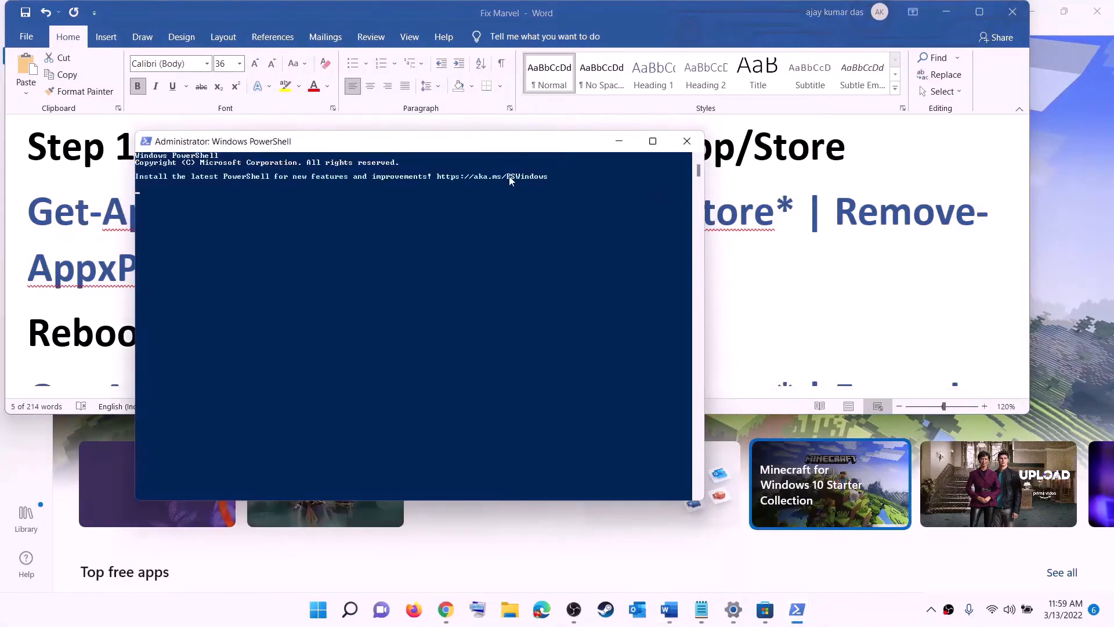
{"action": "right_click", "coordinate": [346, 212]}
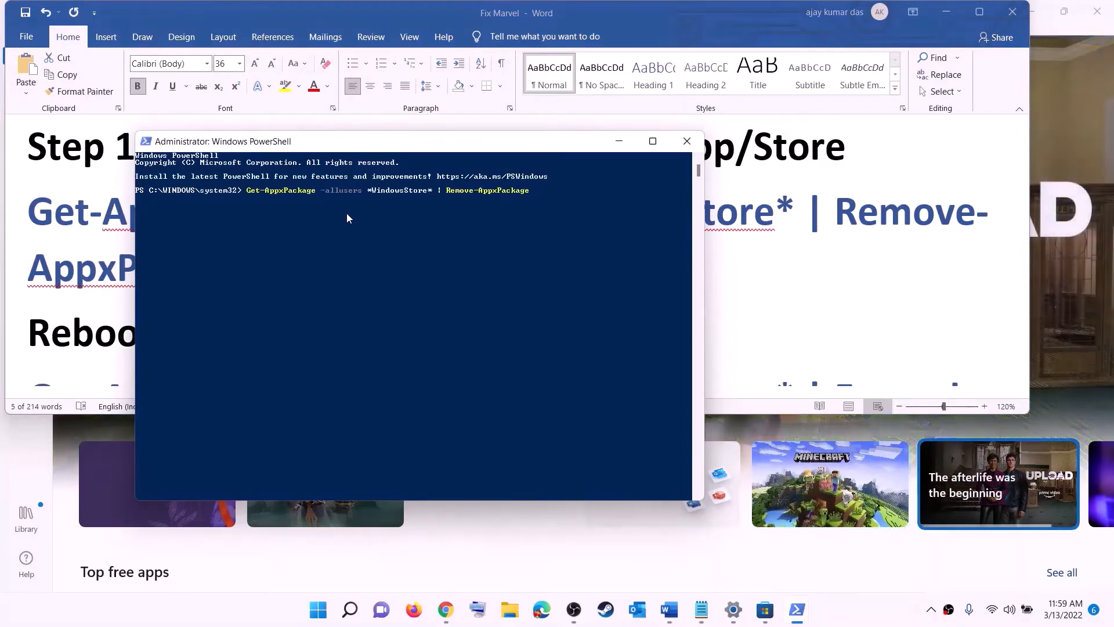
{"action": "key", "text": "Return"}
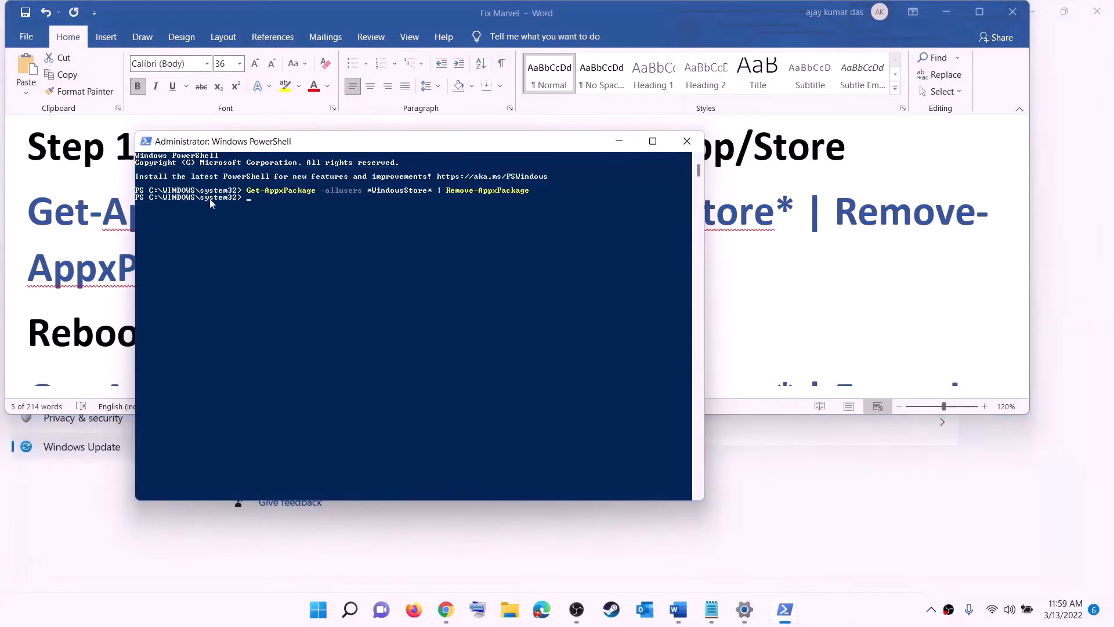
Highlight "Reboot" in the Word notes, show the computer's power options containing Restart, and dismiss them without restarting
{"action": "left_click", "coordinate": [66, 295]}
{"action": "double_click", "coordinate": [106, 335]}
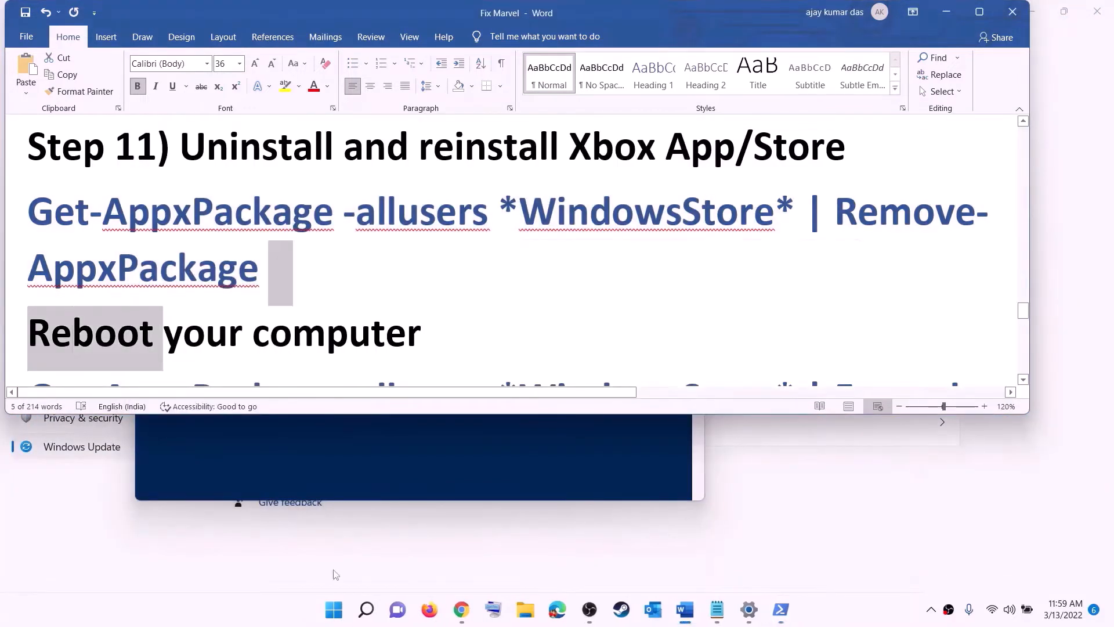
{"action": "left_click", "coordinate": [335, 610]}
{"action": "left_click", "coordinate": [737, 559]}
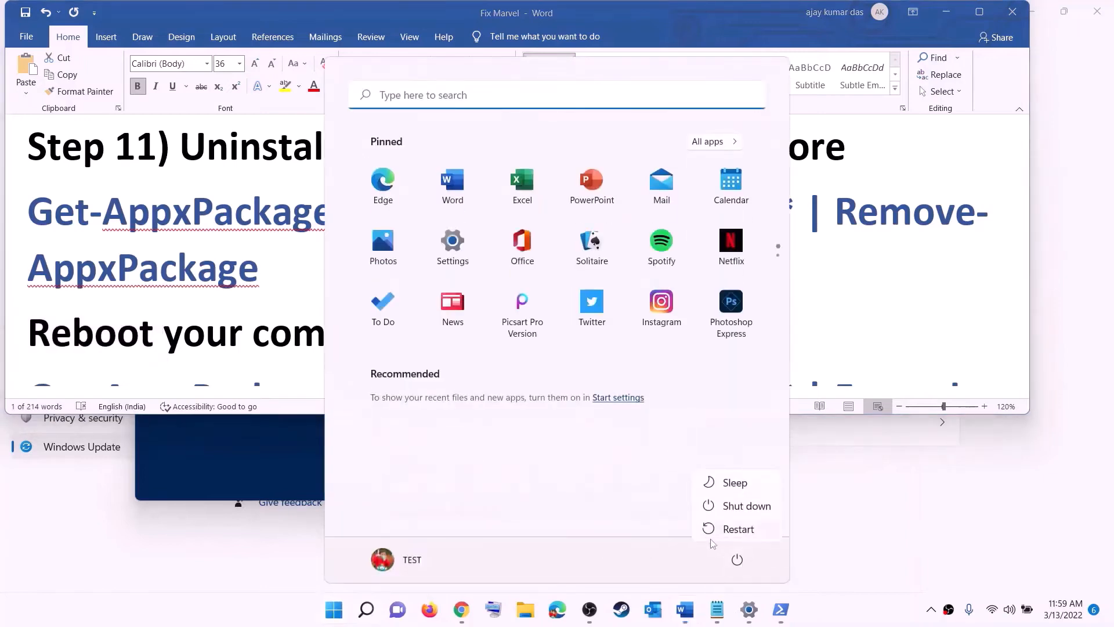
{"action": "left_click", "coordinate": [237, 268]}
Copy the WindowsStore re-registration command that uses Add-AppxPackage and AppXManifest.xml, found below "Reboot your computer" in the Word notes
{"action": "scroll", "coordinate": [906, 272], "scroll_direction": "down", "scroll_amount": 3}
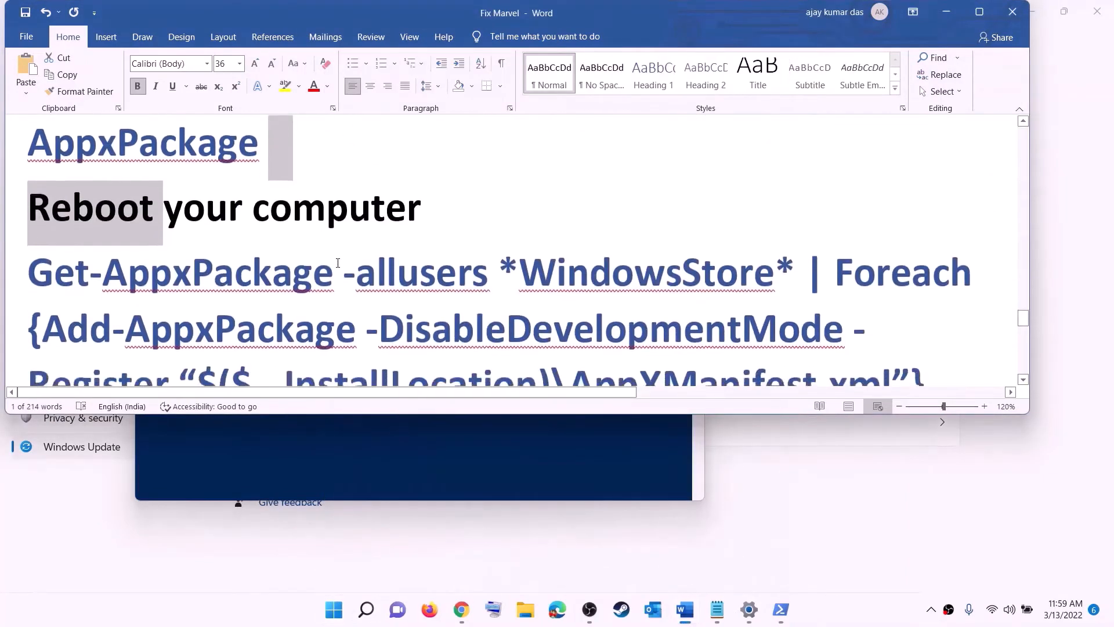
{"action": "left_click_drag", "start_coordinate": [924, 301], "coordinate": [26, 186]}
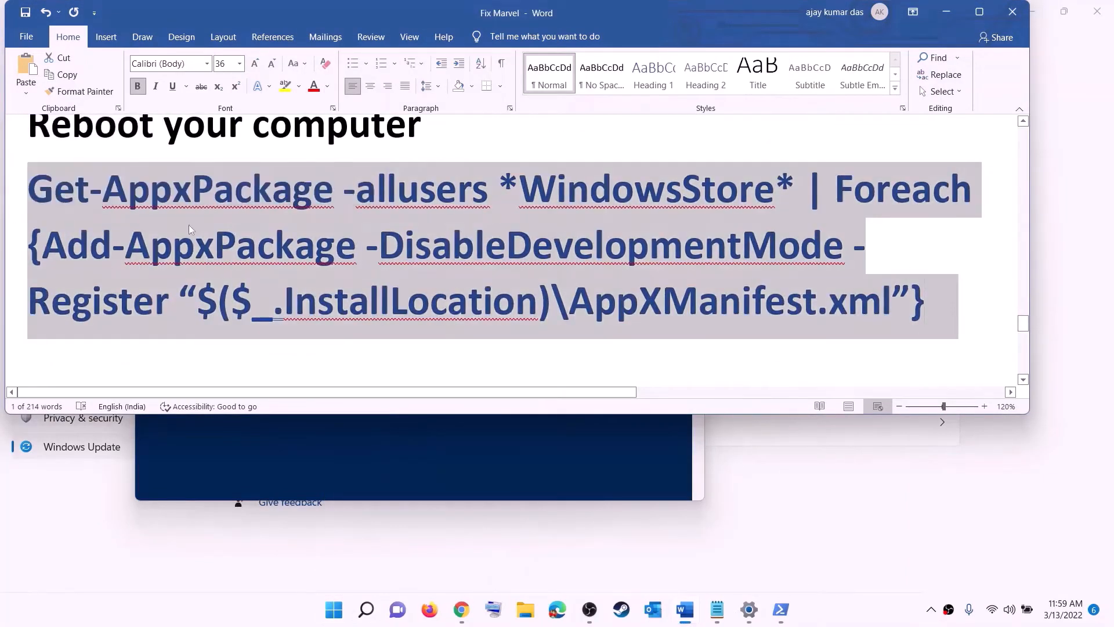
{"action": "right_click", "coordinate": [200, 223]}
{"action": "left_click", "coordinate": [232, 249]}
Open another Windows PowerShell window as administrator and run the copied WindowsStore re-registration command
{"action": "left_click", "coordinate": [335, 616]}
{"action": "type", "text": "p"}
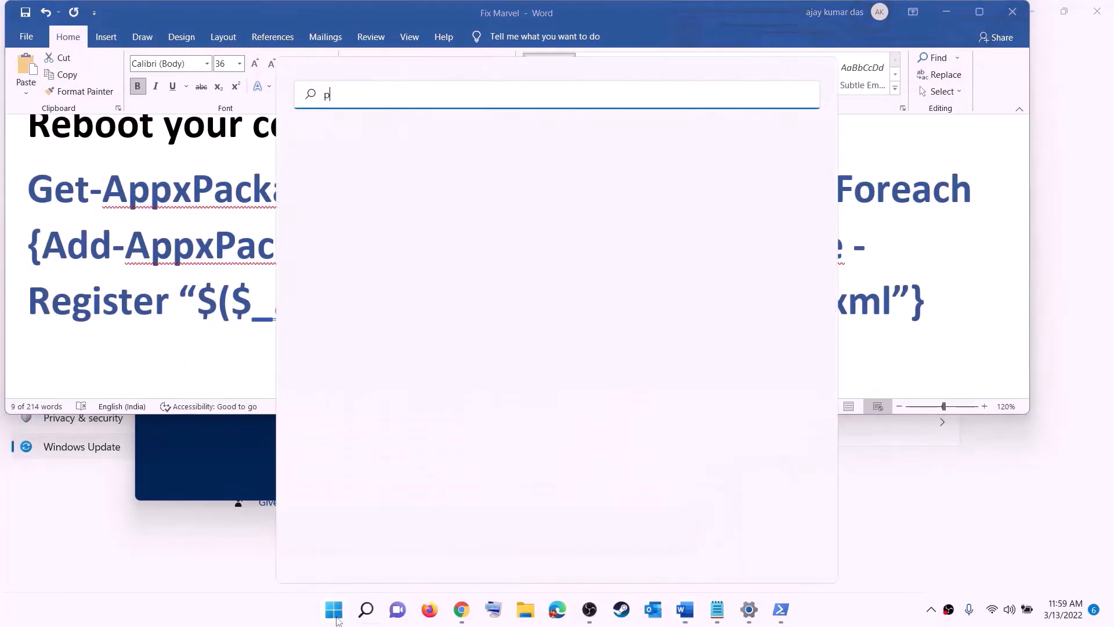
{"action": "type", "text": "owers"}
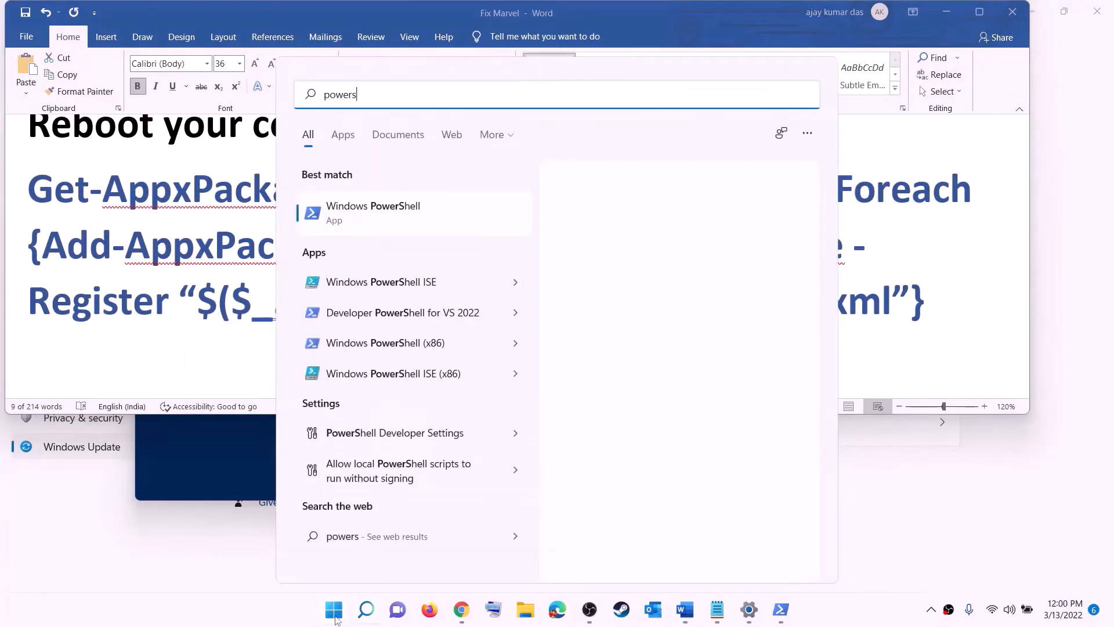
{"action": "type", "text": "hell"}
{"action": "right_click", "coordinate": [351, 217]}
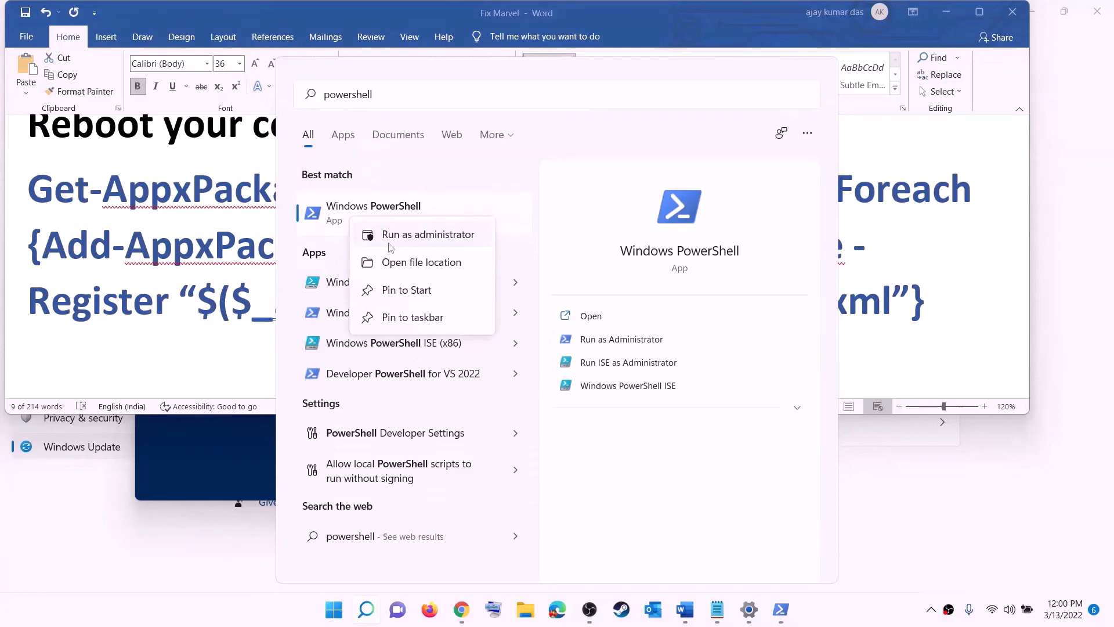
{"action": "left_click", "coordinate": [390, 245]}
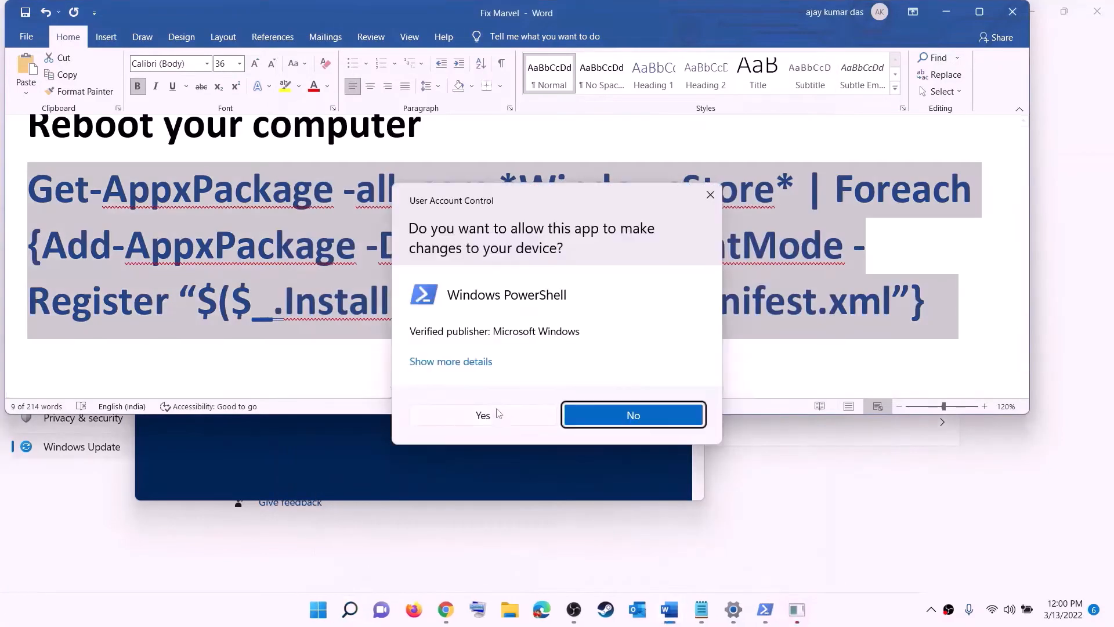
{"action": "left_click", "coordinate": [483, 415]}
{"action": "left_click_drag", "start_coordinate": [400, 57], "coordinate": [529, 125]}
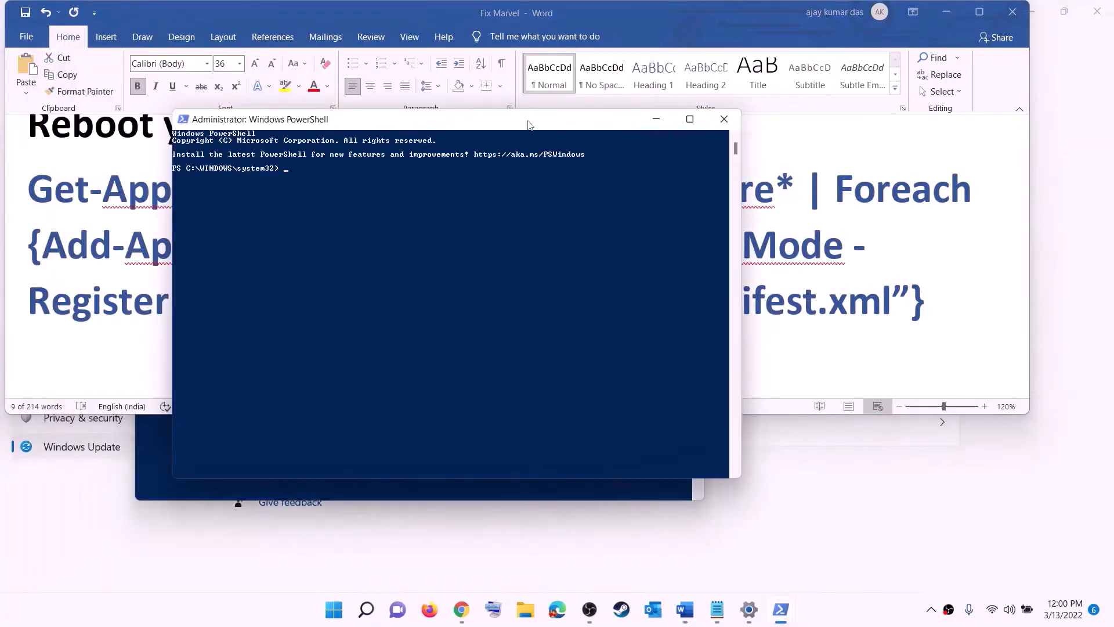
{"action": "key", "text": "ctrl+v"}
{"action": "key", "text": "Return"}
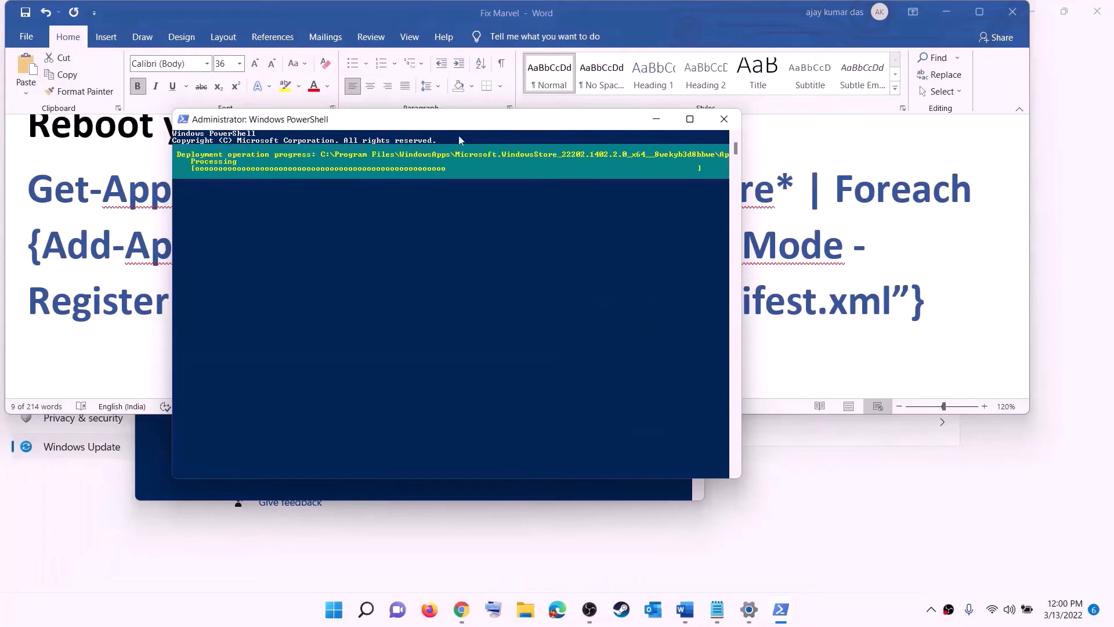
Find Microsoft Store by searching the computer for "store", launch it and maximize its window
{"action": "left_click", "coordinate": [344, 616]}
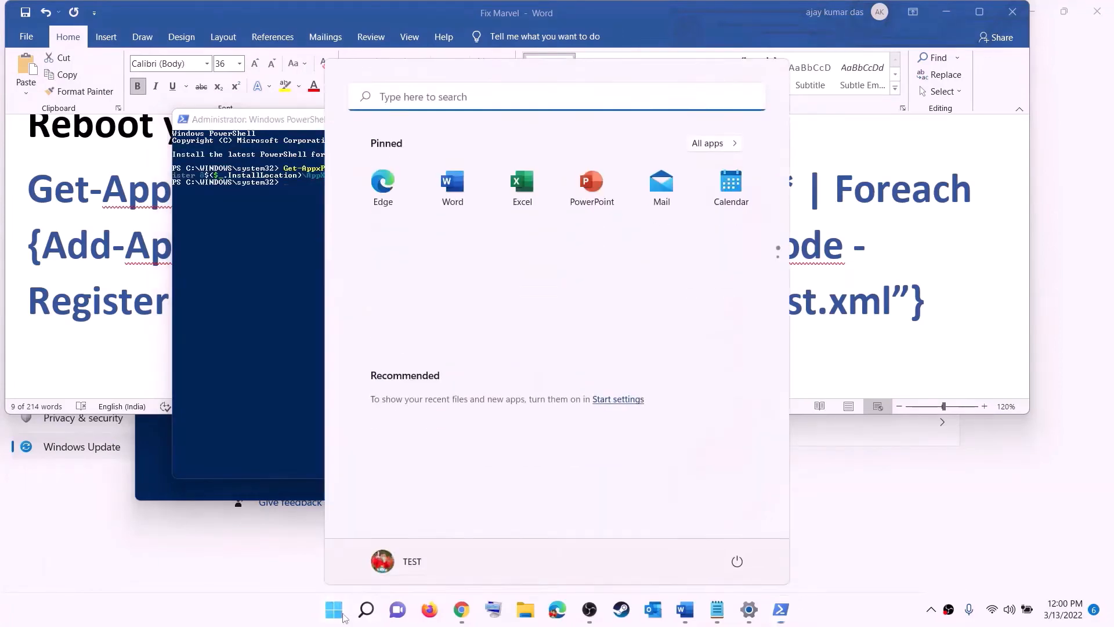
{"action": "type", "text": "store"}
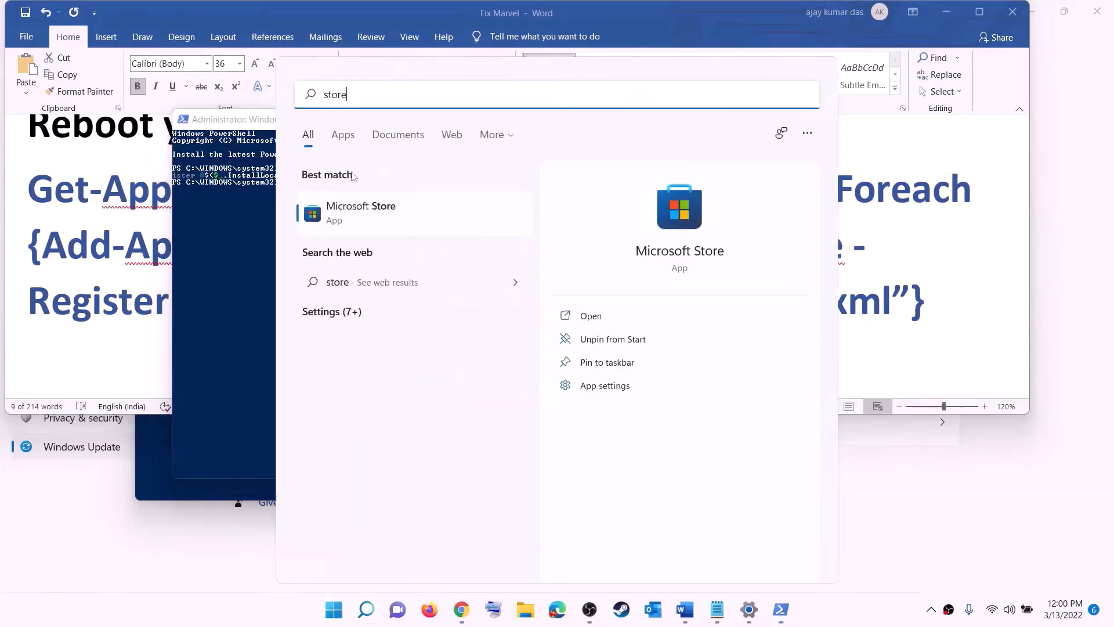
{"action": "left_click", "coordinate": [348, 203]}
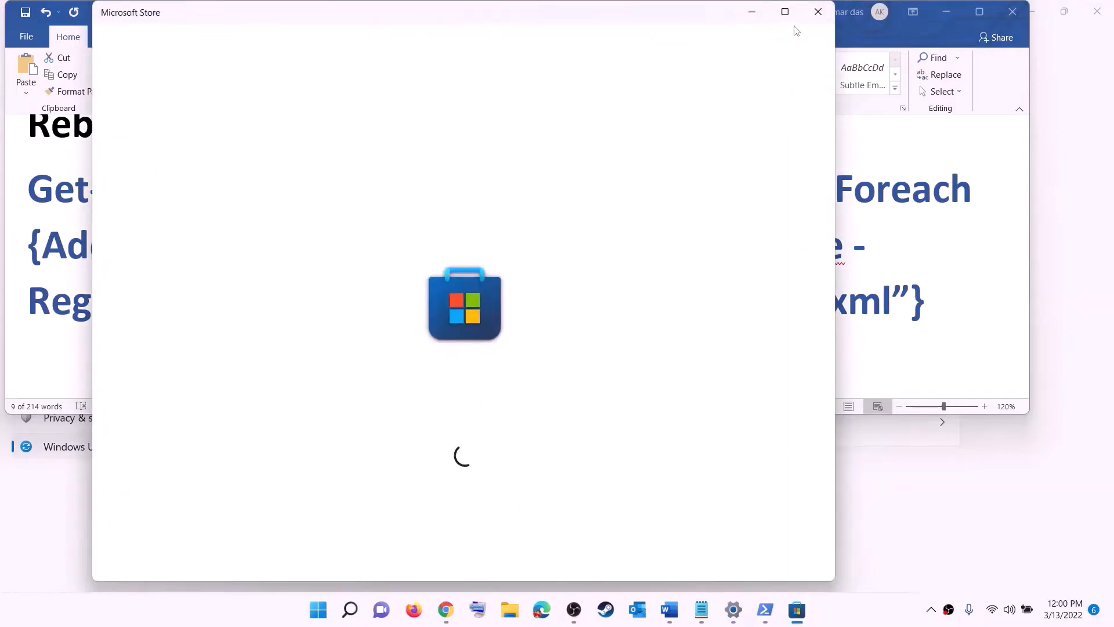
{"action": "left_click", "coordinate": [784, 11]}
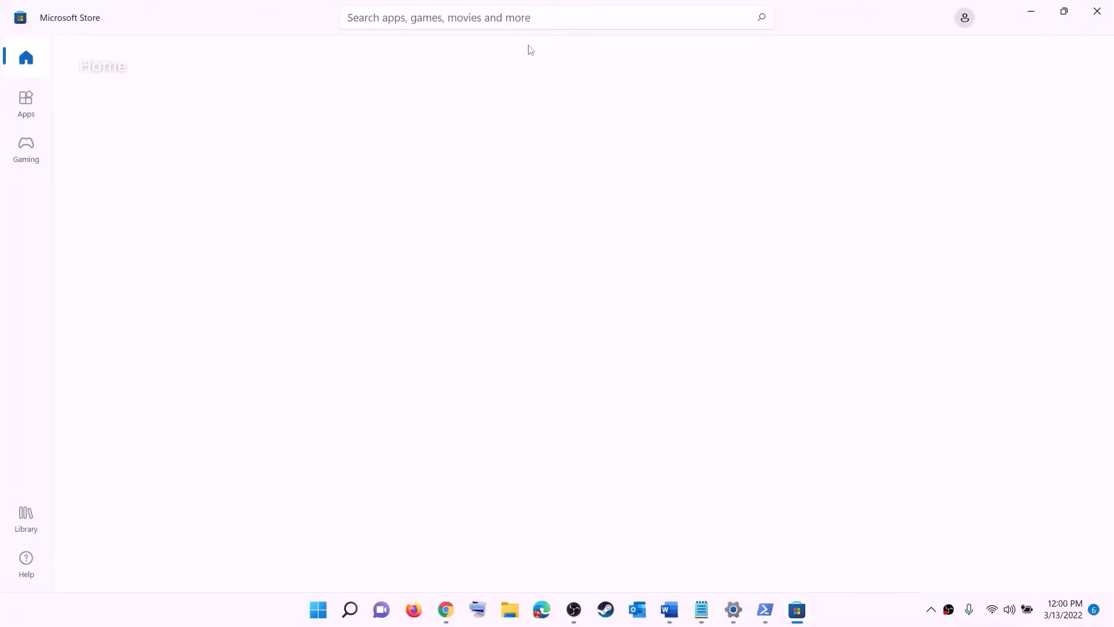
Search Microsoft Store for "xbox" and open the product page of the Xbox app
{"action": "left_click", "coordinate": [418, 18]}
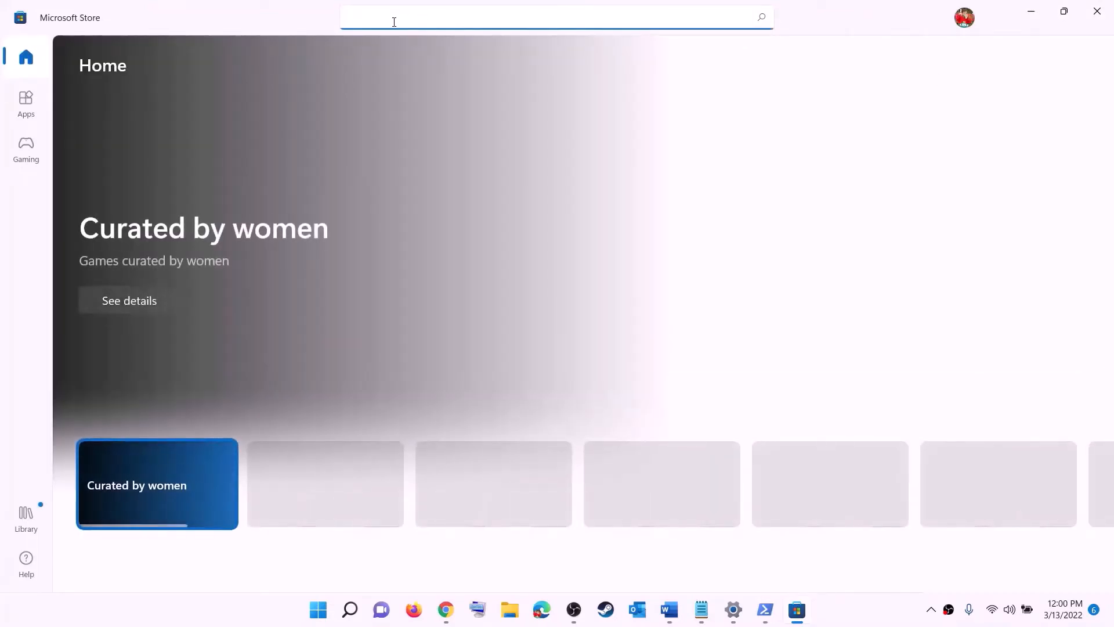
{"action": "type", "text": "xbo"}
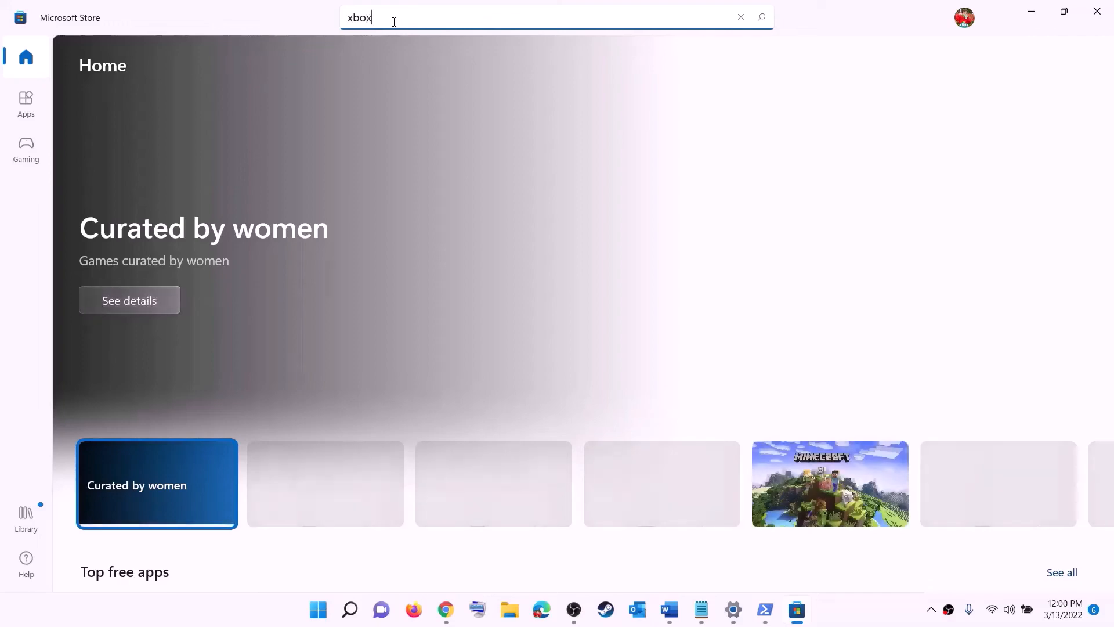
{"action": "type", "text": "x"}
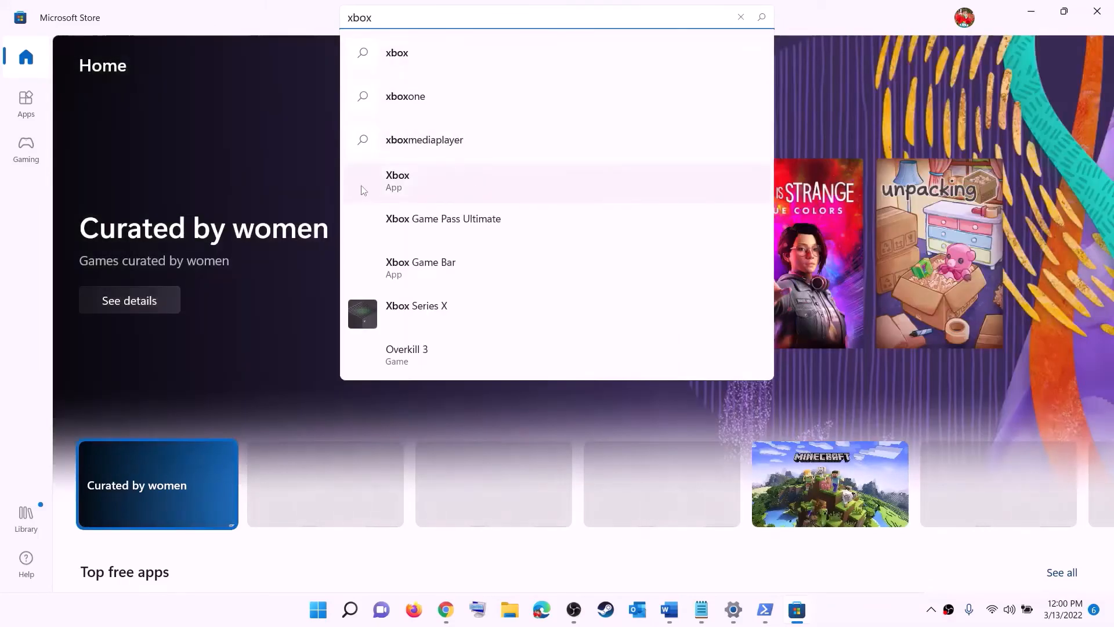
{"action": "left_click", "coordinate": [437, 184]}
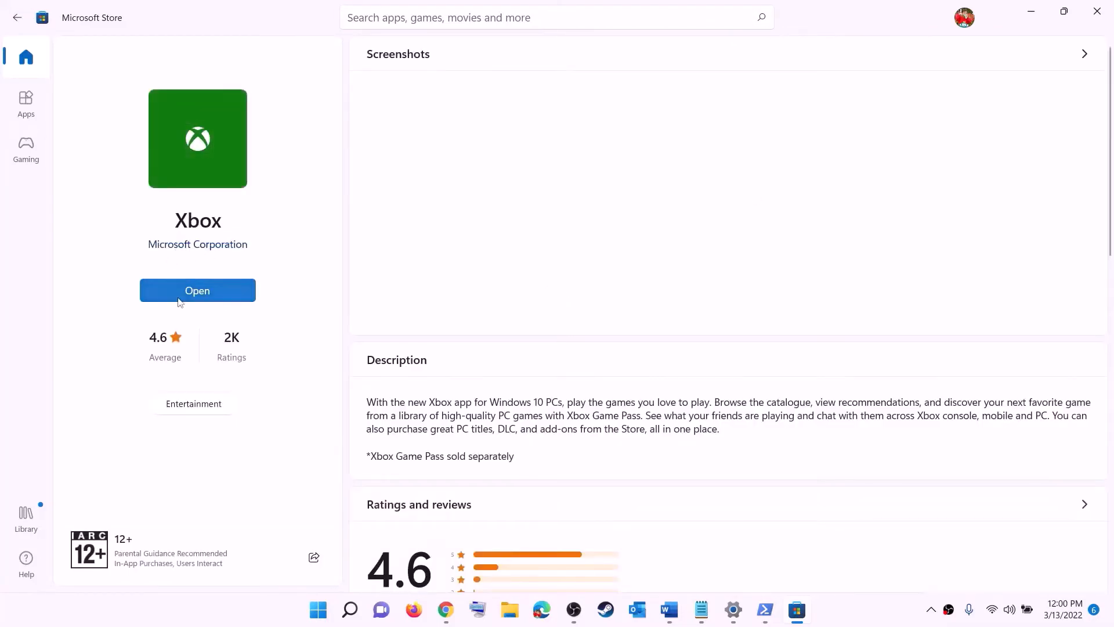
Return to the Word notes and highlight the step 12 text about installing to C drive or a different drive
{"action": "left_click", "coordinate": [668, 609]}
{"action": "scroll", "coordinate": [315, 286], "scroll_direction": "down", "scroll_amount": 5}
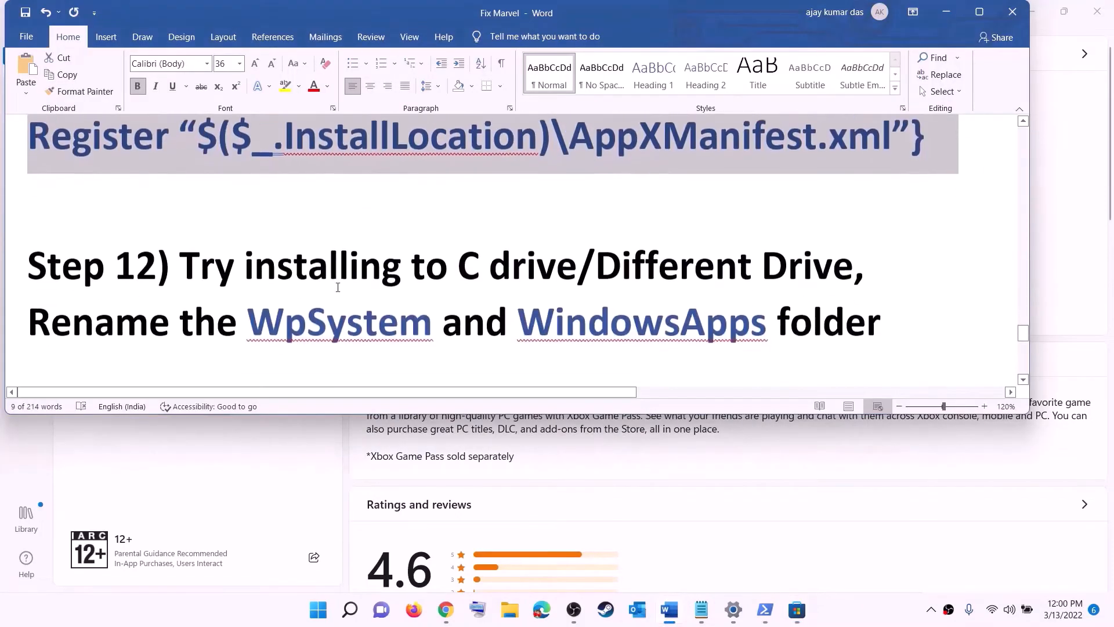
{"action": "left_click_drag", "start_coordinate": [181, 226], "coordinate": [675, 215]}
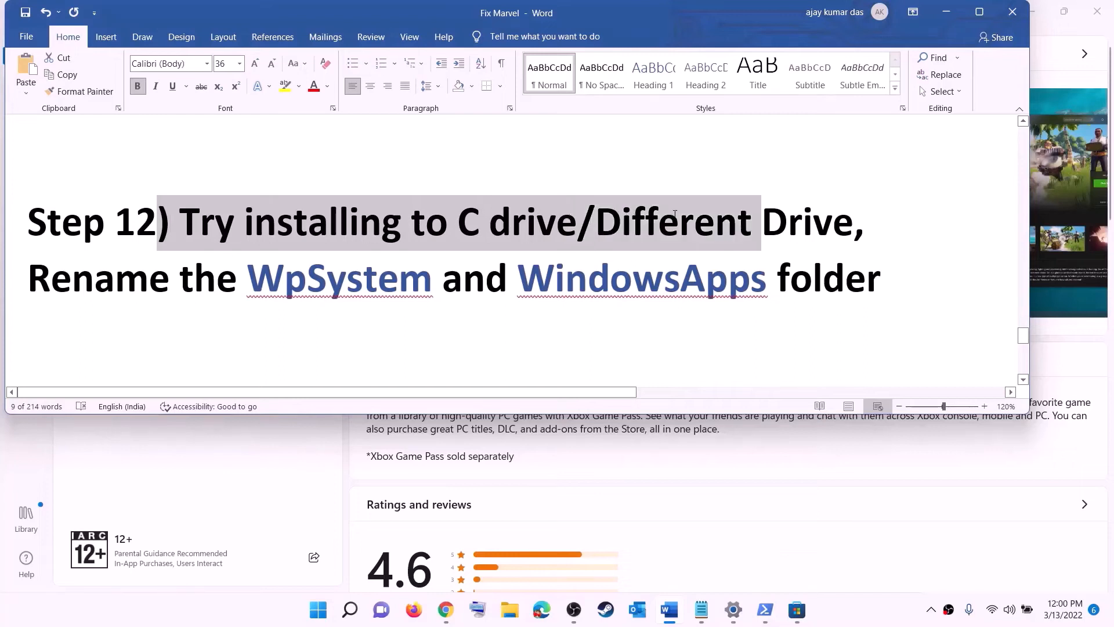
{"action": "left_click", "coordinate": [488, 236]}
{"action": "left_click_drag", "start_coordinate": [459, 226], "coordinate": [833, 225]}
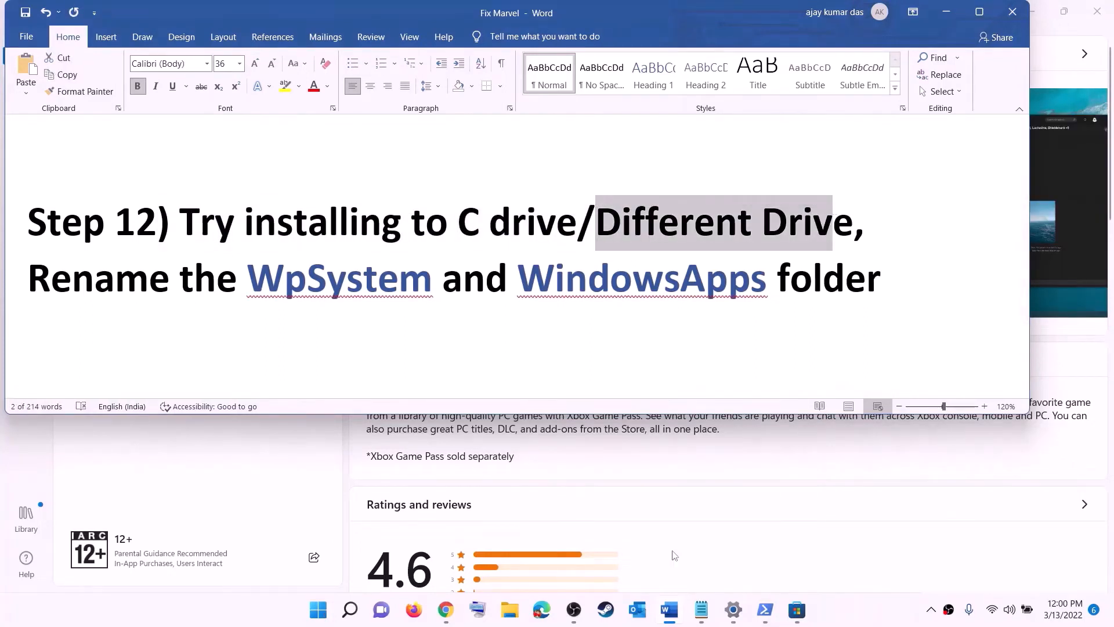
Switch to Windows Settings and open the Storage page of the System settings
{"action": "left_click", "coordinate": [318, 609]}
{"action": "left_click", "coordinate": [535, 254]}
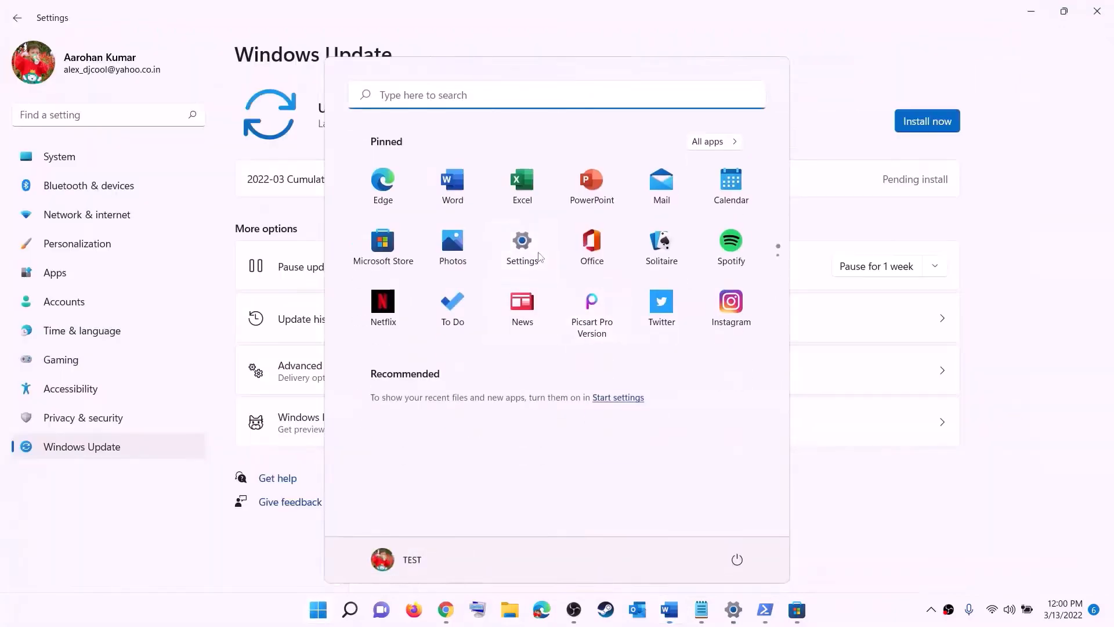
{"action": "left_click", "coordinate": [61, 157]}
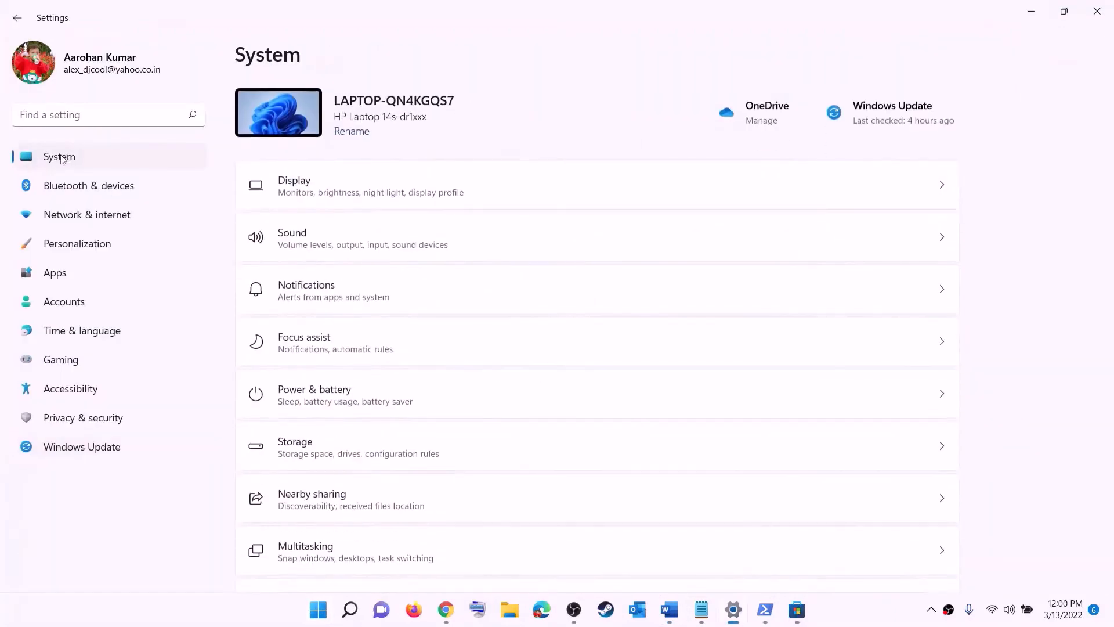
{"action": "scroll", "coordinate": [335, 297], "scroll_direction": "down", "scroll_amount": 3}
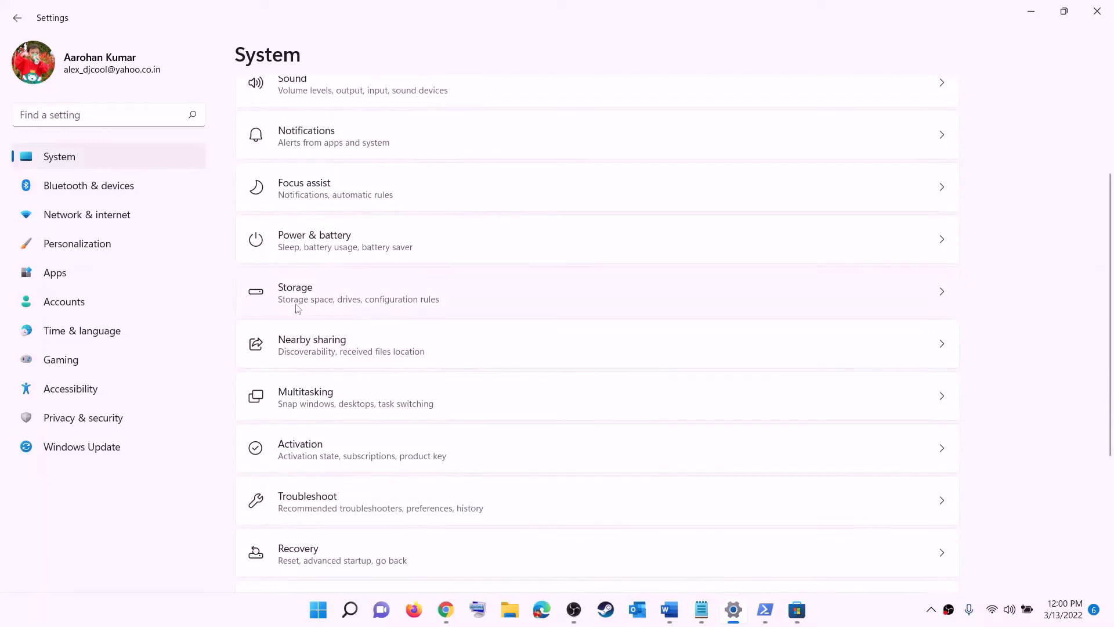
{"action": "left_click", "coordinate": [297, 308]}
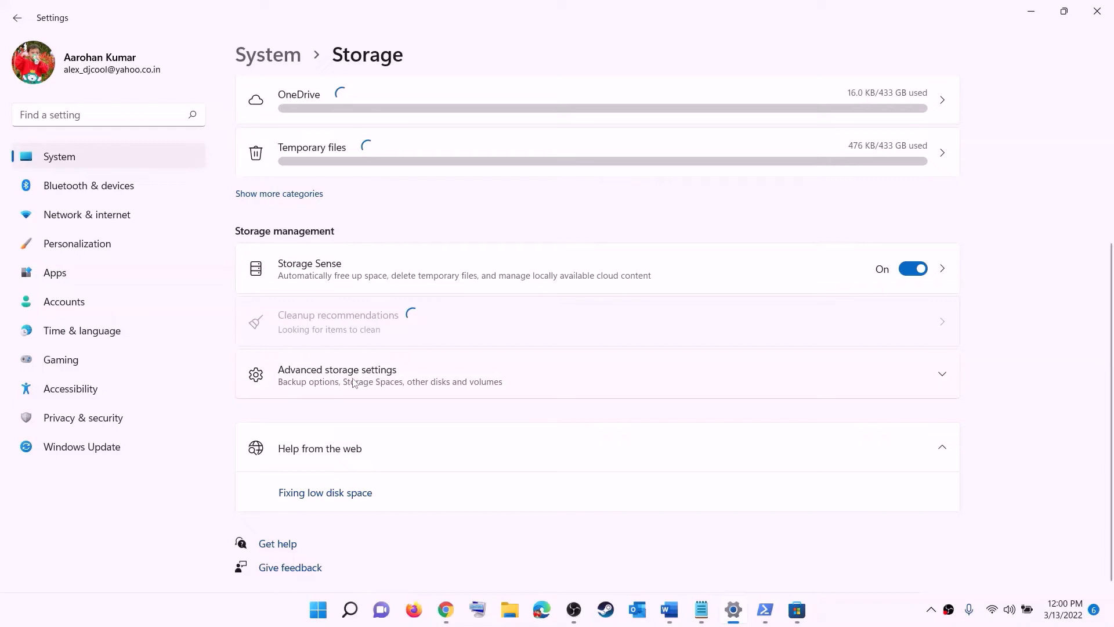
Open "Where new content is saved" under the advanced storage settings and show the drive choices for new apps
{"action": "left_click", "coordinate": [354, 382]}
{"action": "scroll", "coordinate": [326, 316], "scroll_direction": "down", "scroll_amount": 3}
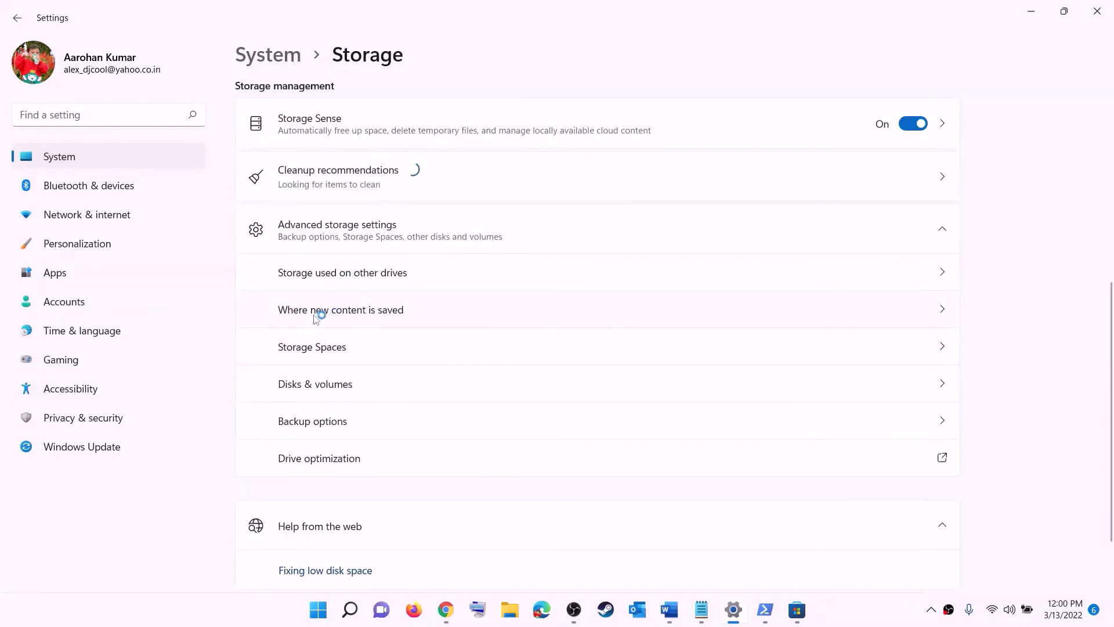
{"action": "left_click", "coordinate": [359, 311]}
{"action": "left_click", "coordinate": [343, 167]}
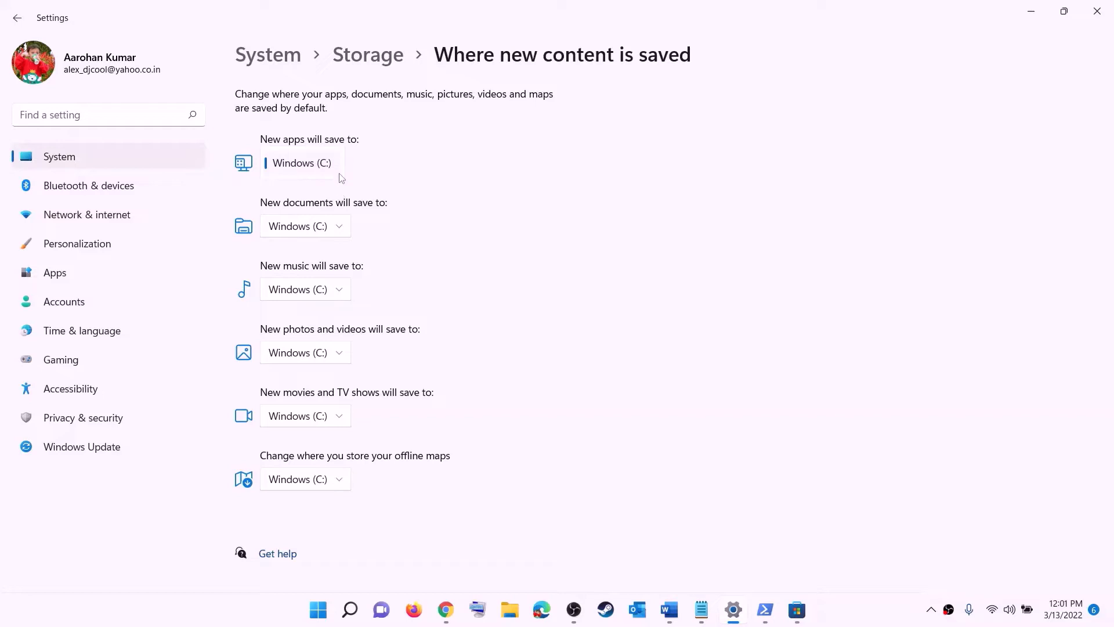
Close Windows Settings after checking the new-apps drive choices, and highlight the Word notes line about renaming the WpSystem and WindowsApps folders
{"action": "left_click", "coordinate": [342, 172]}
{"action": "left_click", "coordinate": [341, 164]}
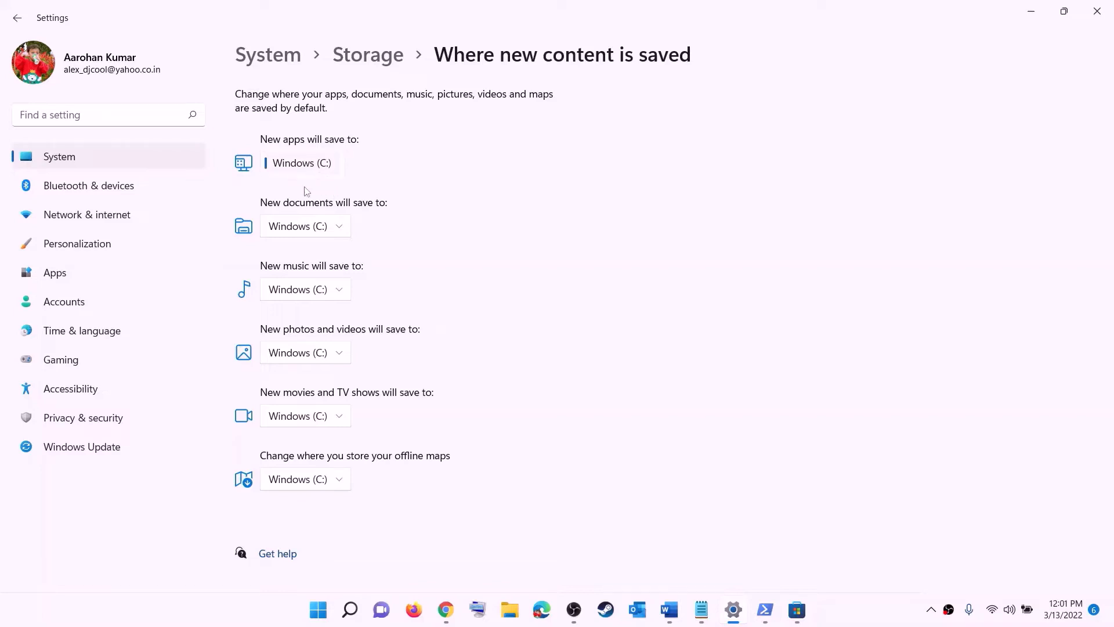
{"action": "left_click", "coordinate": [366, 178]}
{"action": "left_click", "coordinate": [342, 168]}
{"action": "left_click", "coordinate": [383, 171]}
{"action": "left_click", "coordinate": [1093, 14]}
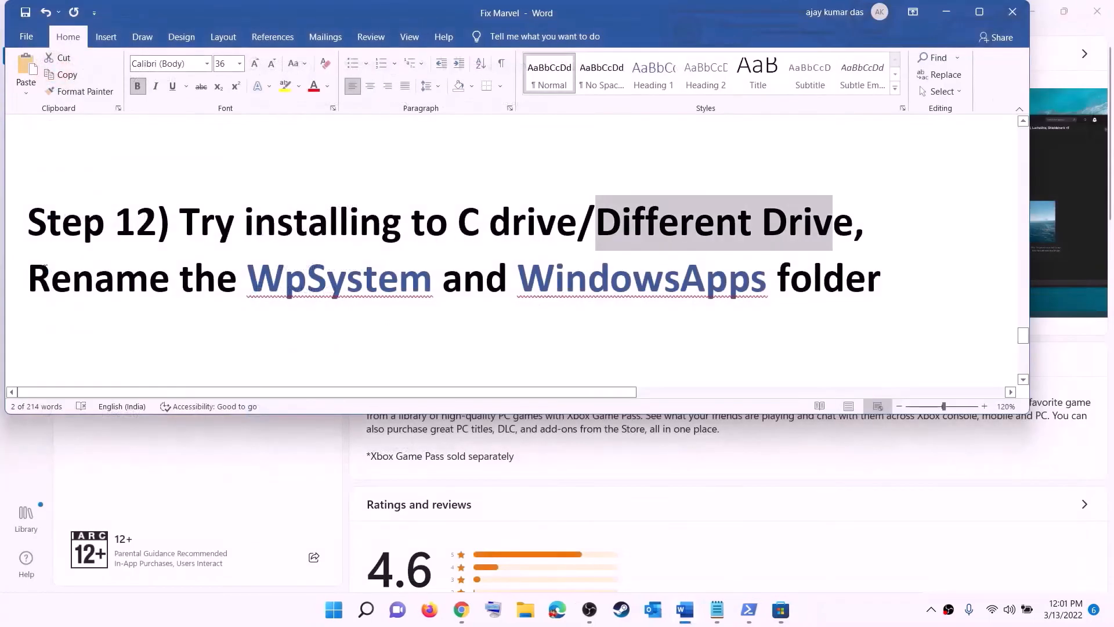
{"action": "left_click_drag", "start_coordinate": [52, 274], "coordinate": [880, 290]}
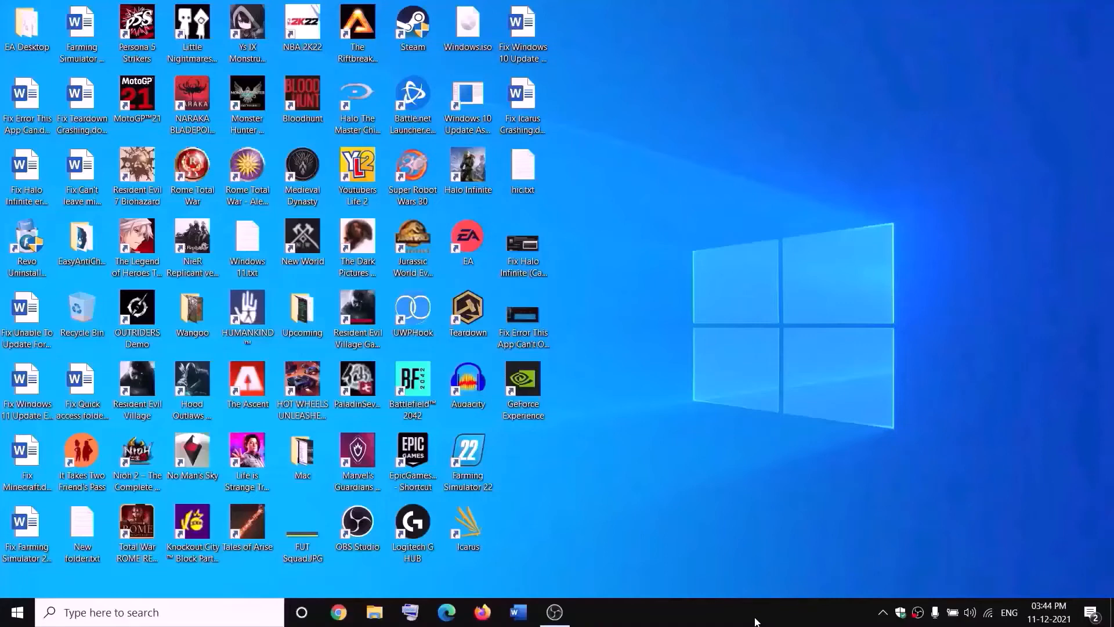
Open New Volume (D:) in File Explorer and locate the WpSystem folder
{"action": "left_click", "coordinate": [377, 612]}
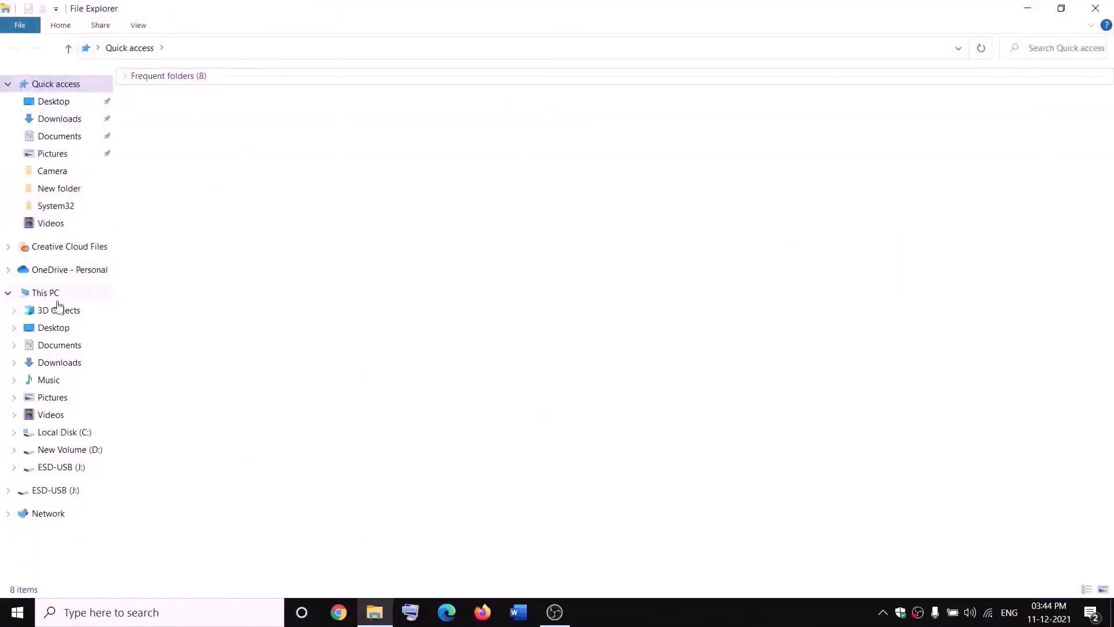
{"action": "left_click", "coordinate": [43, 293]}
{"action": "left_click", "coordinate": [416, 216]}
{"action": "double_click", "coordinate": [415, 216]}
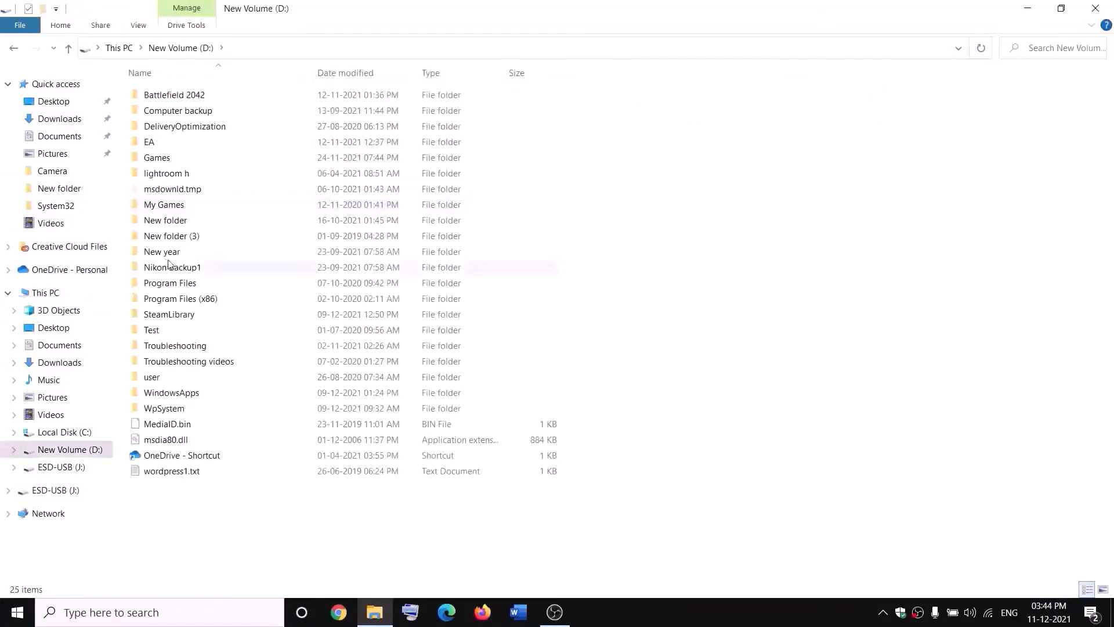
{"action": "left_click", "coordinate": [165, 407]}
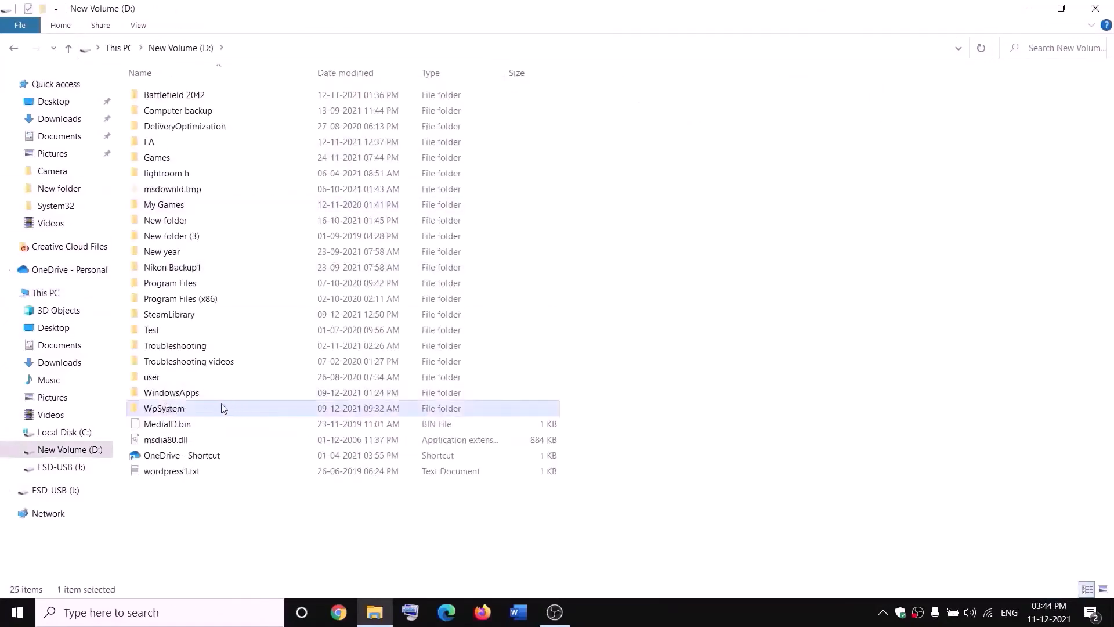
{"action": "right_click", "coordinate": [180, 412]}
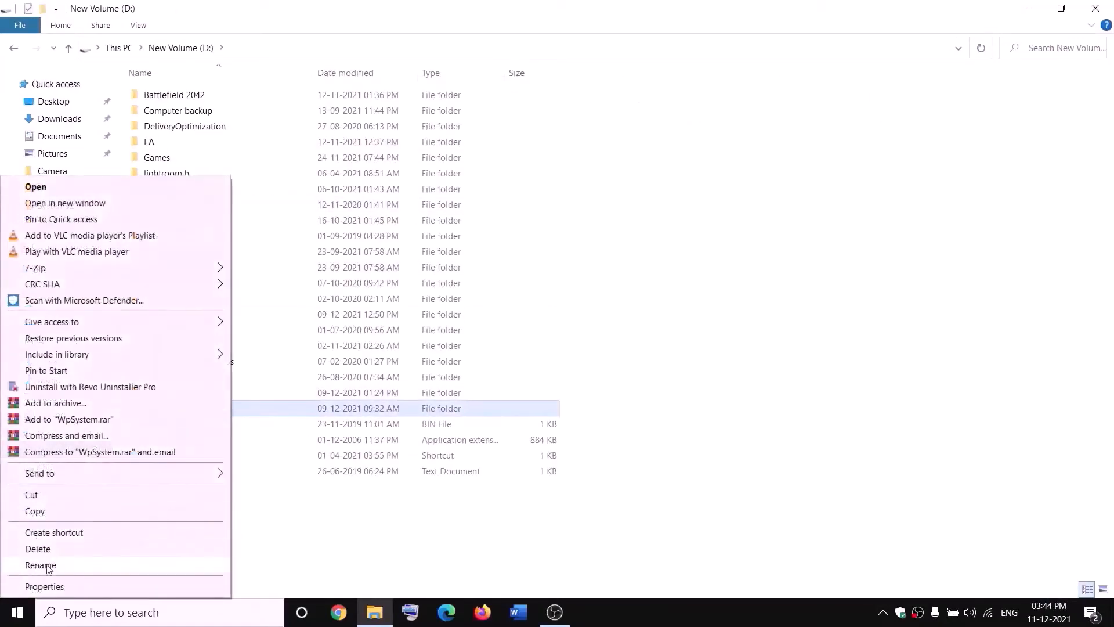
{"action": "left_click", "coordinate": [354, 529]}
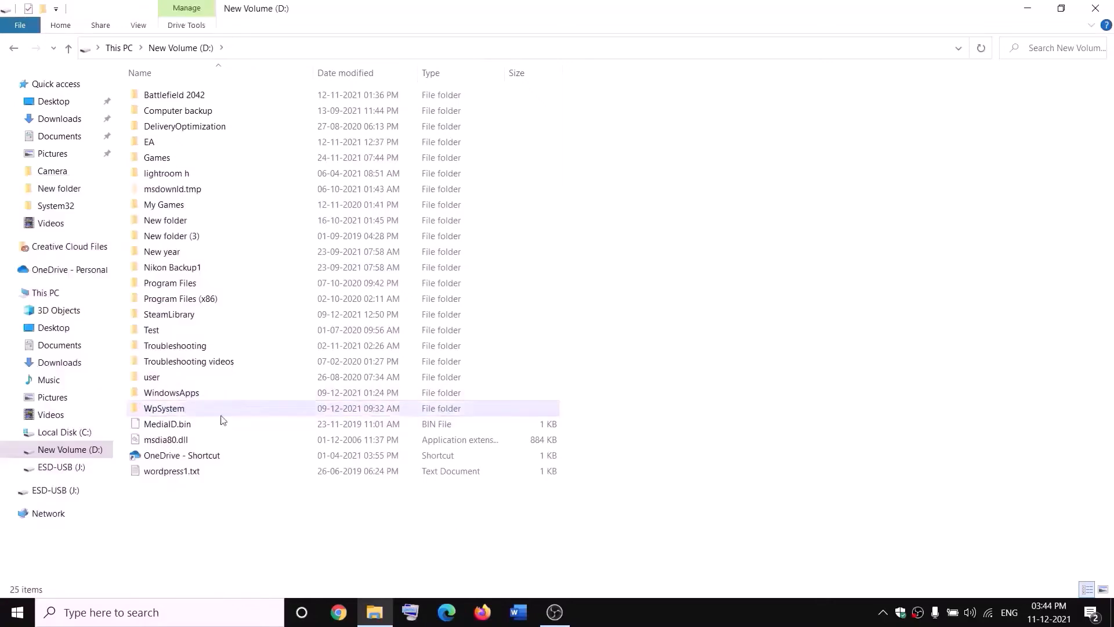
Open the advanced security settings of the WpSystem folder from its properties
{"action": "mouse_move", "coordinate": [160, 412]}
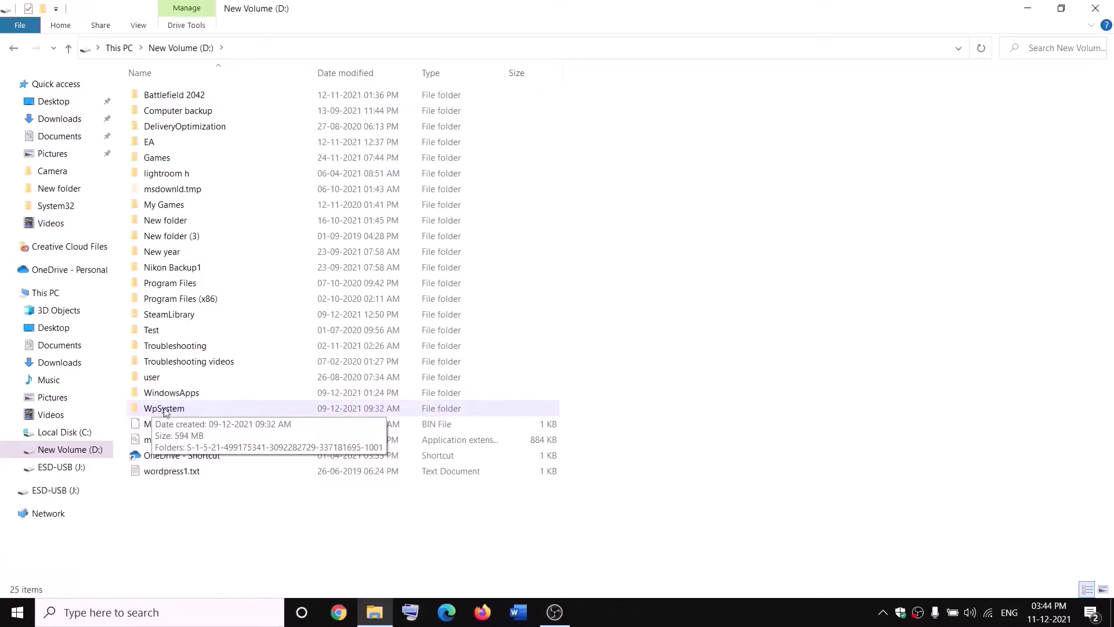
{"action": "right_click", "coordinate": [163, 411]}
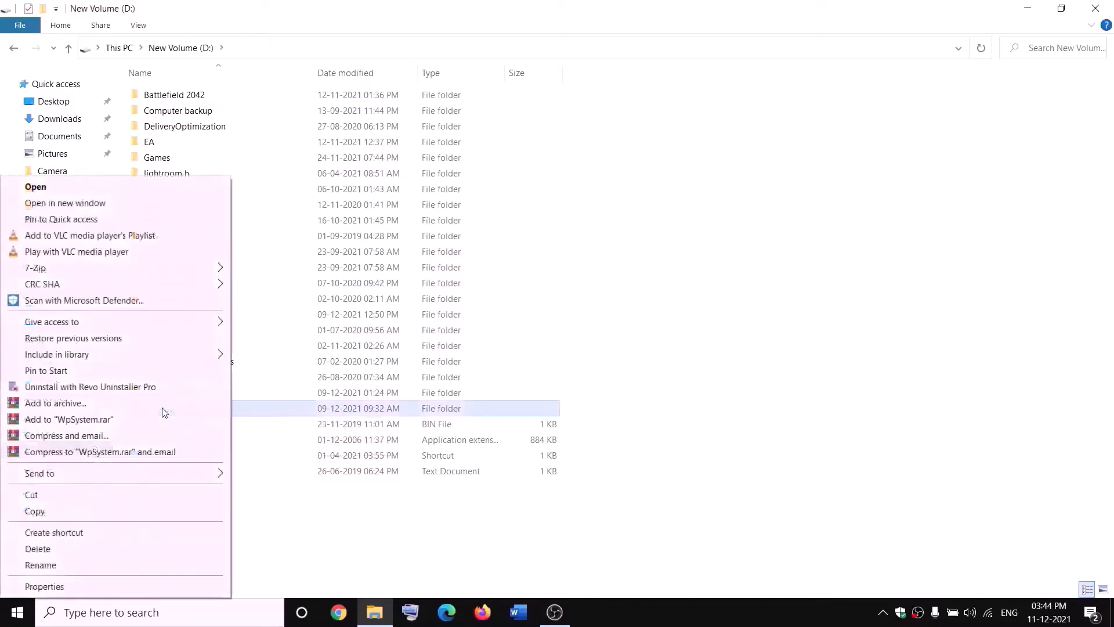
{"action": "left_click", "coordinate": [43, 585]}
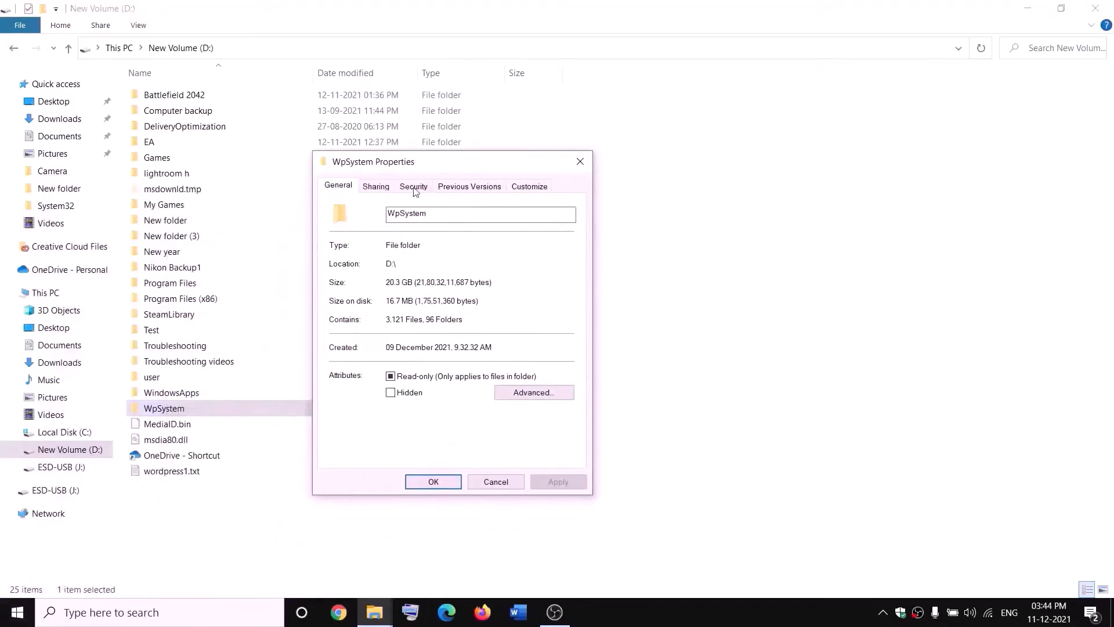
{"action": "left_click", "coordinate": [414, 187]}
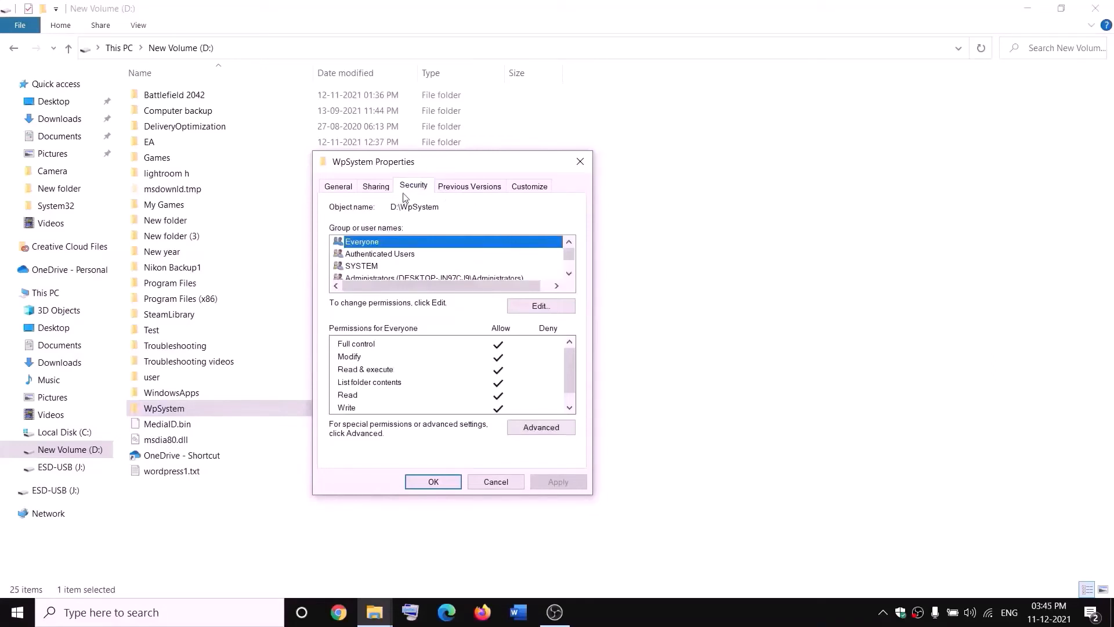
{"action": "left_click", "coordinate": [548, 430]}
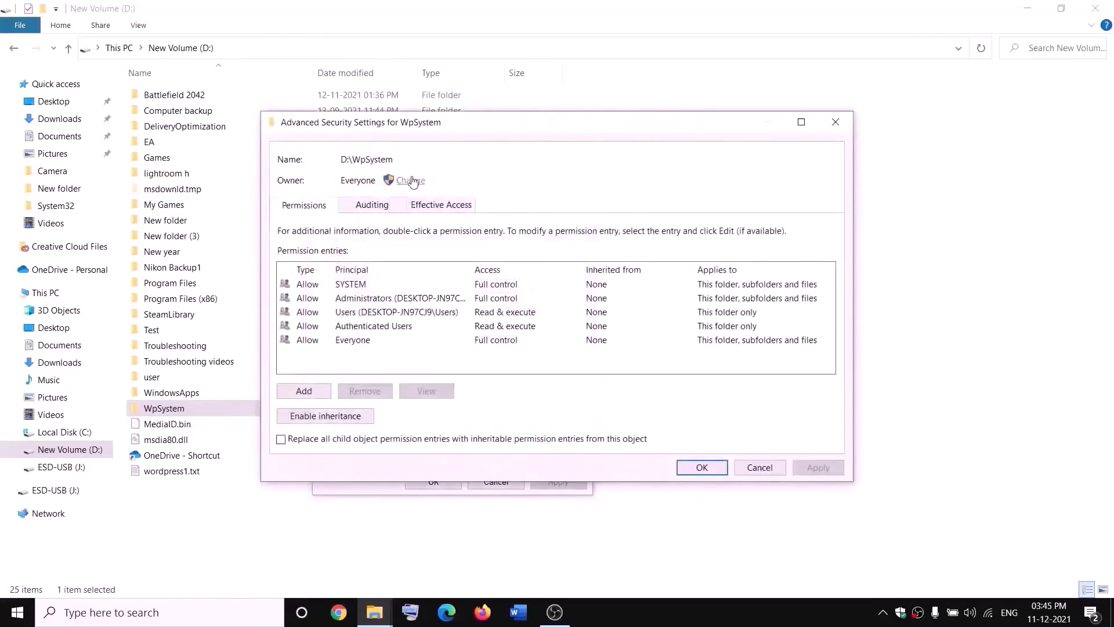
Change the owner of the WpSystem folder to "everyone", checking the entered name
{"action": "left_click", "coordinate": [412, 182]}
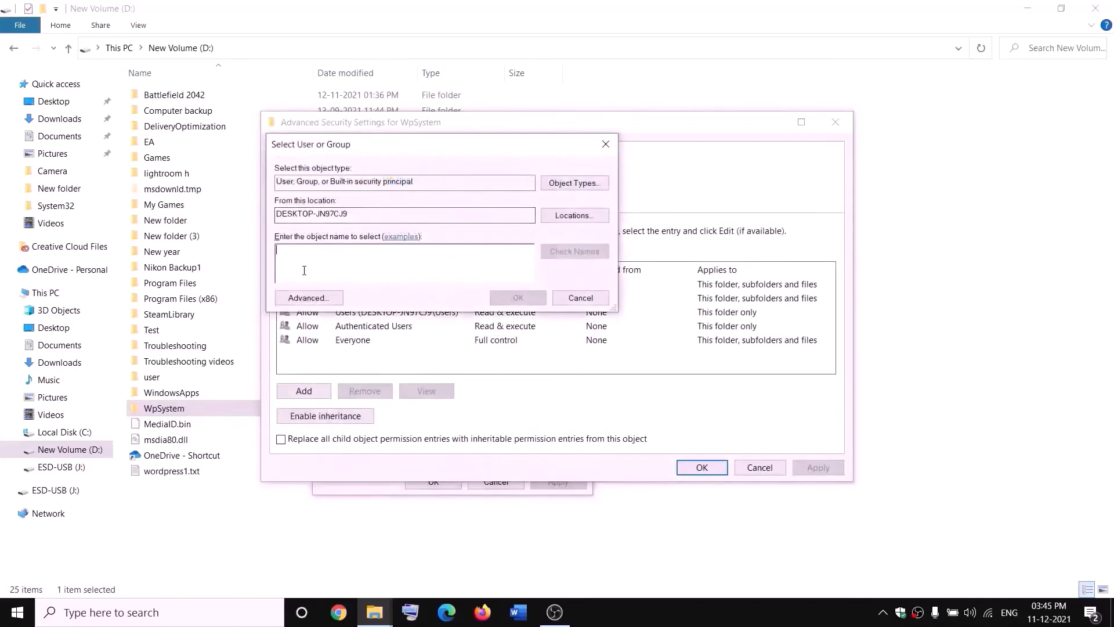
{"action": "key", "text": "BackSpace"}
{"action": "type", "text": "everyone"}
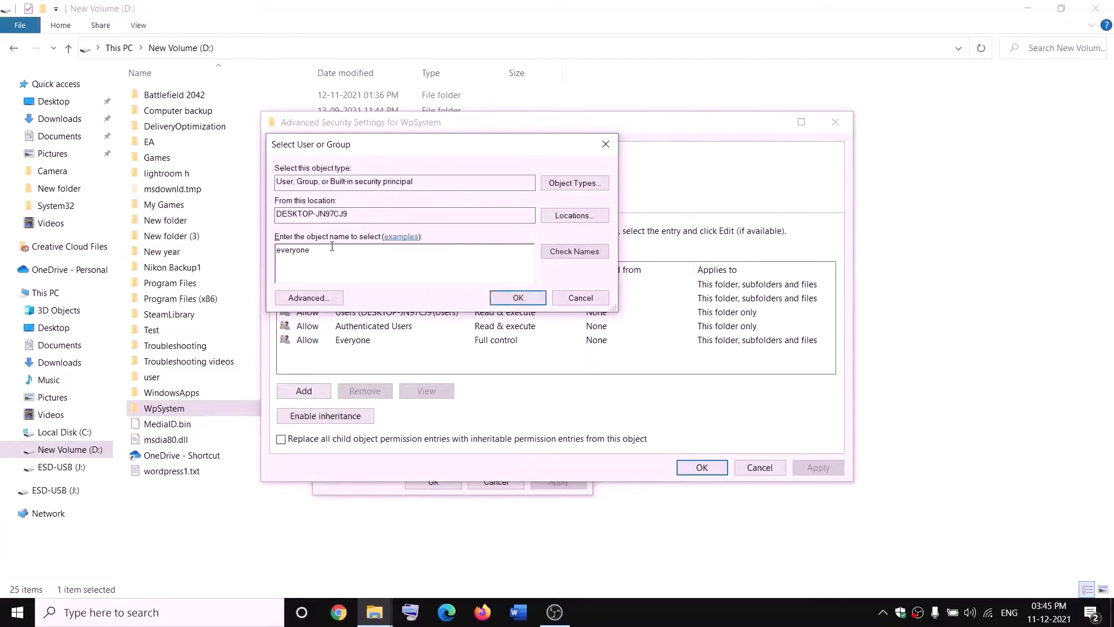
{"action": "left_click_drag", "start_coordinate": [332, 246], "coordinate": [277, 251]}
{"action": "left_click", "coordinate": [584, 259]}
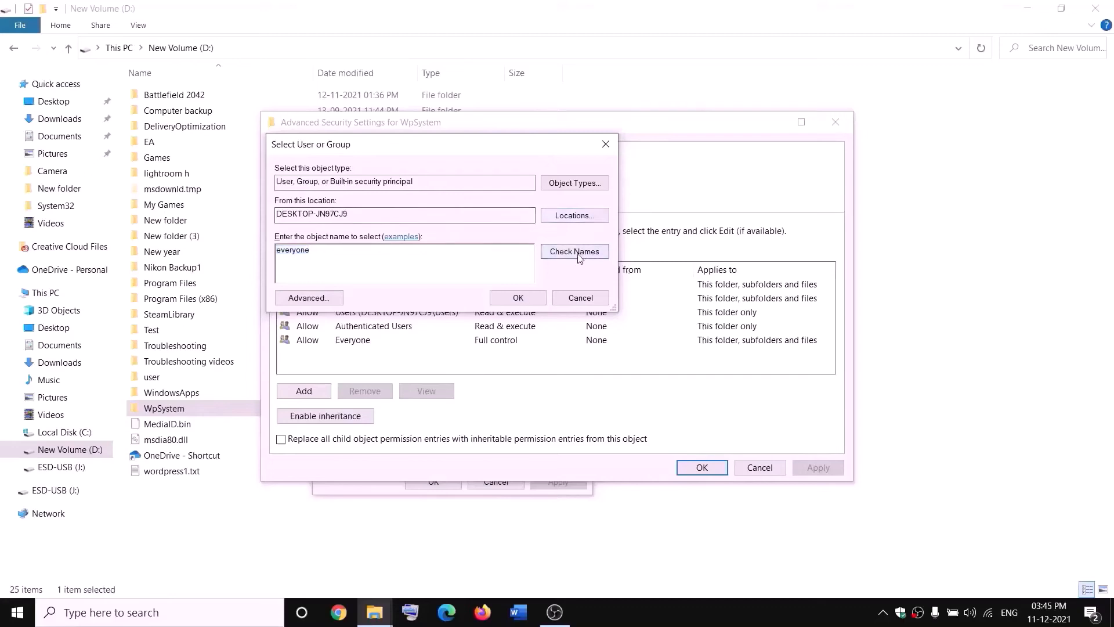
{"action": "left_click", "coordinate": [519, 300]}
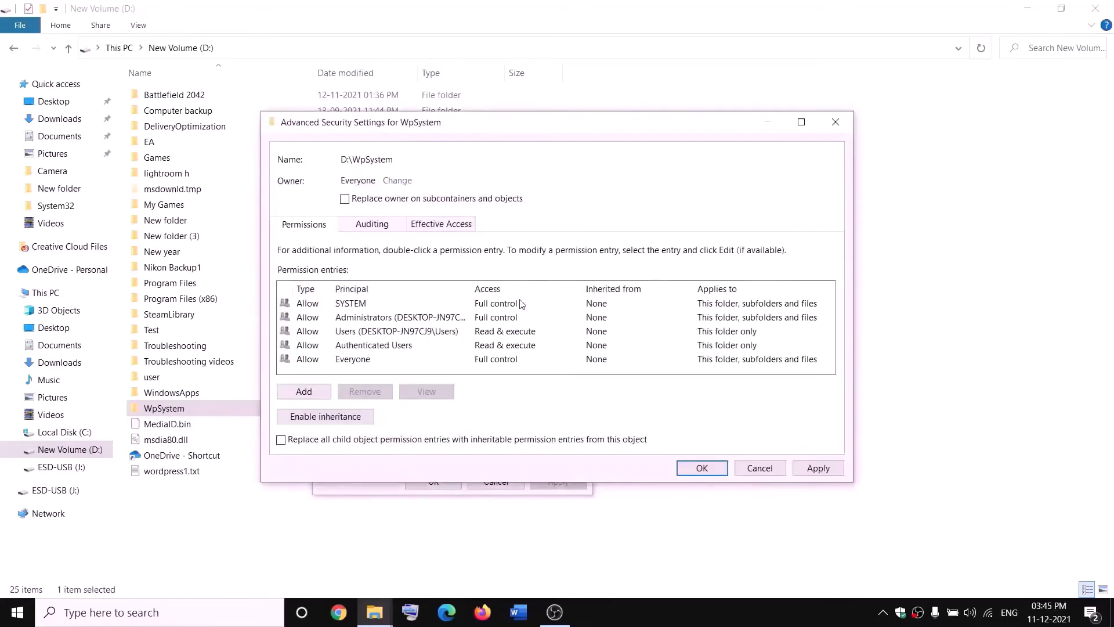
Enable replacing the owner on subcontainers and objects, apply the ownership change, and close the WpSystem properties
{"action": "left_click", "coordinate": [344, 199]}
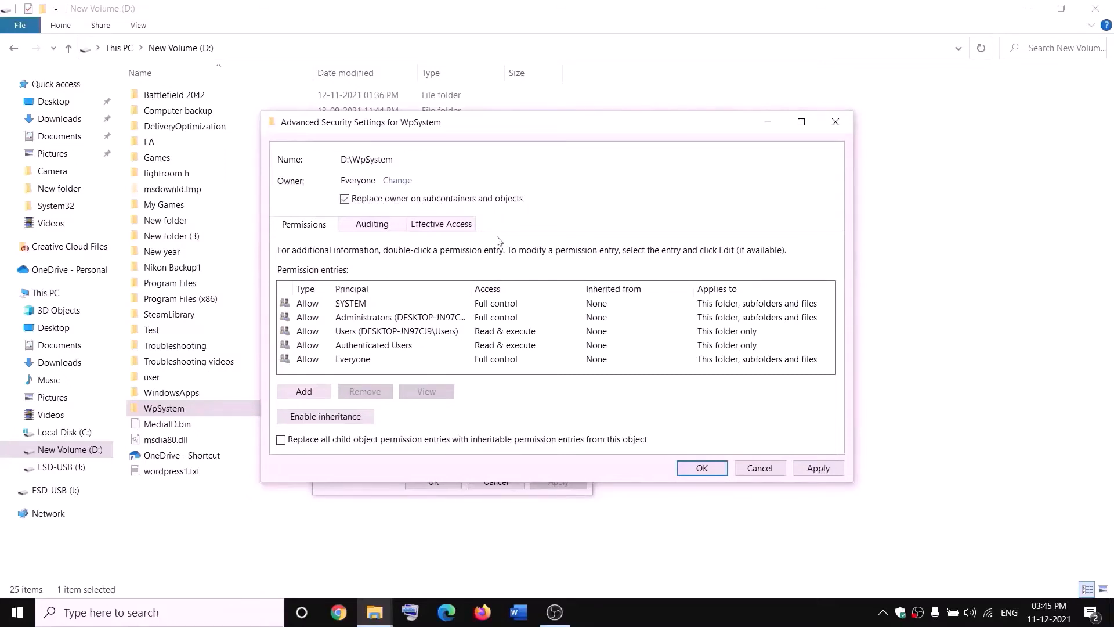
{"action": "left_click", "coordinate": [818, 469]}
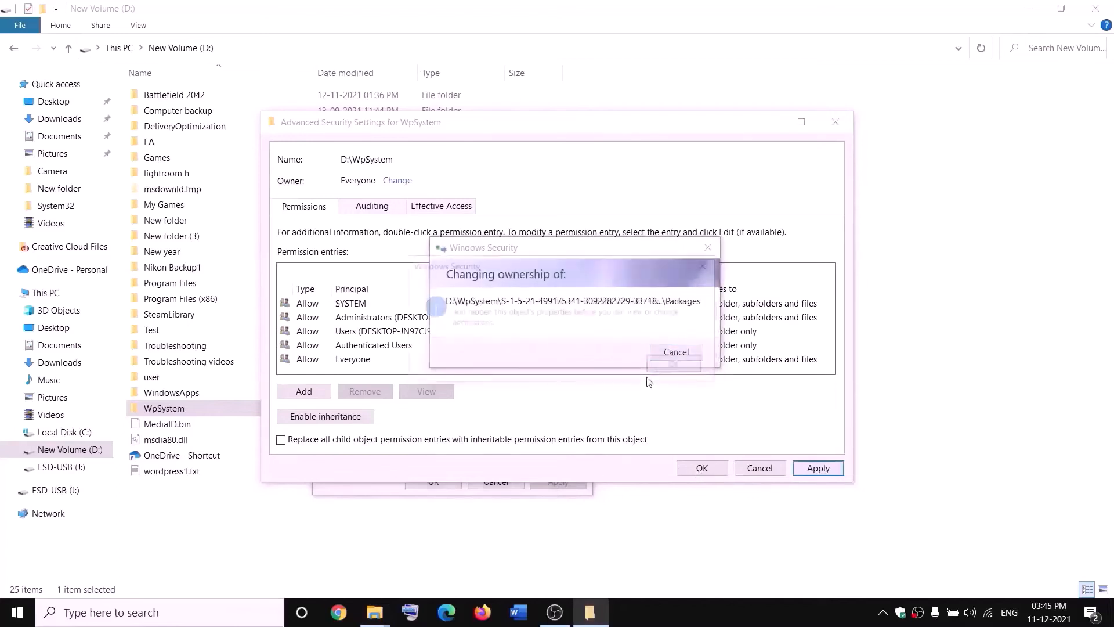
{"action": "left_click", "coordinate": [673, 366]}
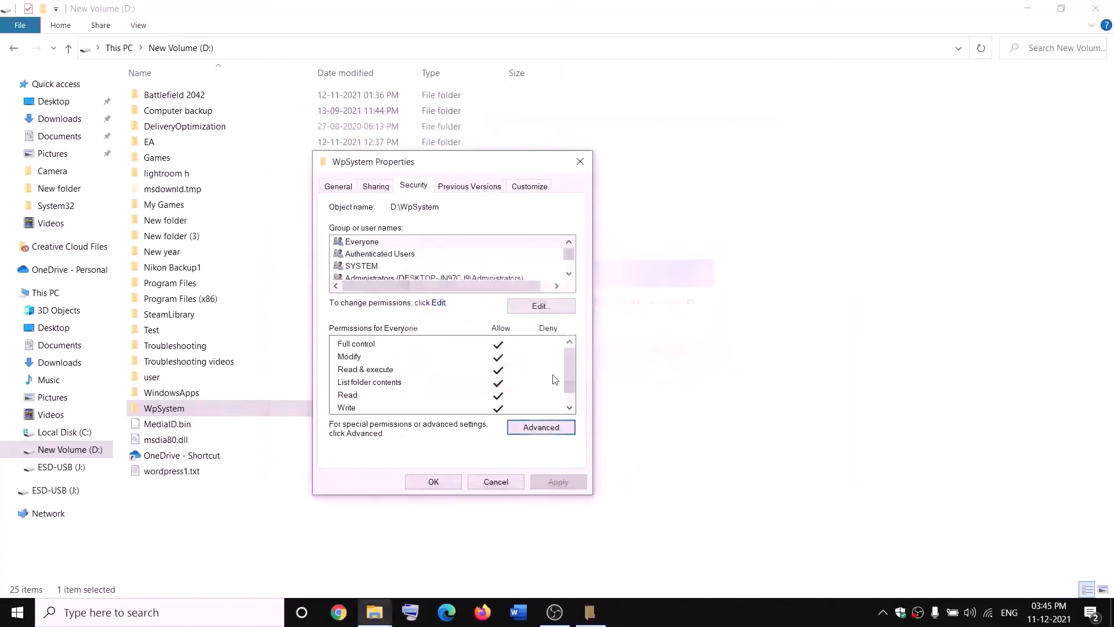
{"action": "left_click", "coordinate": [434, 481]}
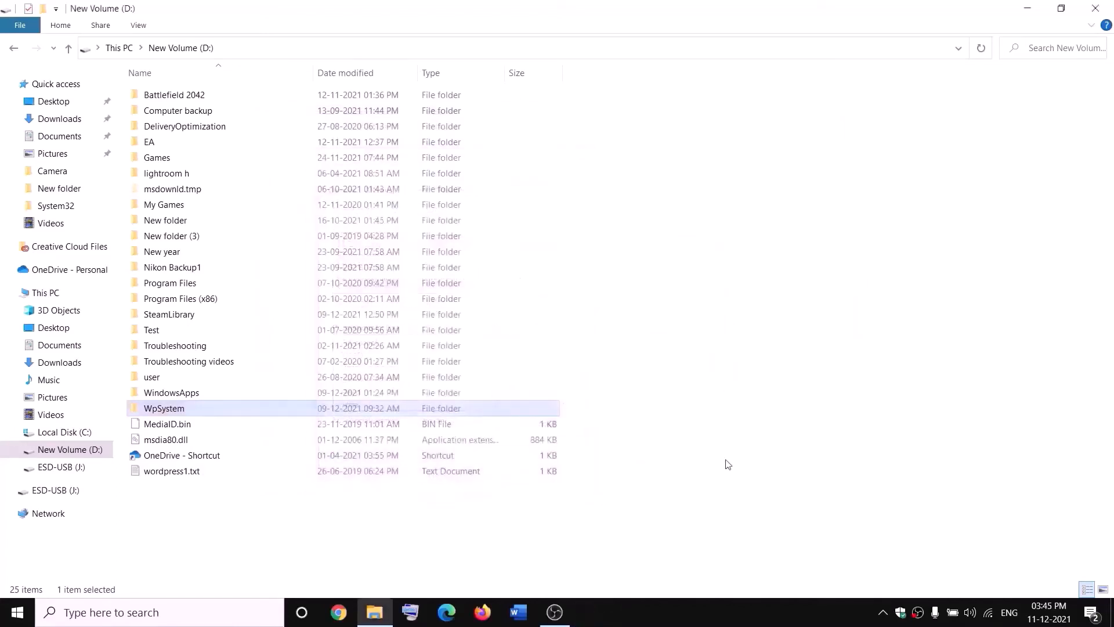
Reopen the WpSystem folder's properties and bring up its advanced security settings again
{"action": "right_click", "coordinate": [167, 413]}
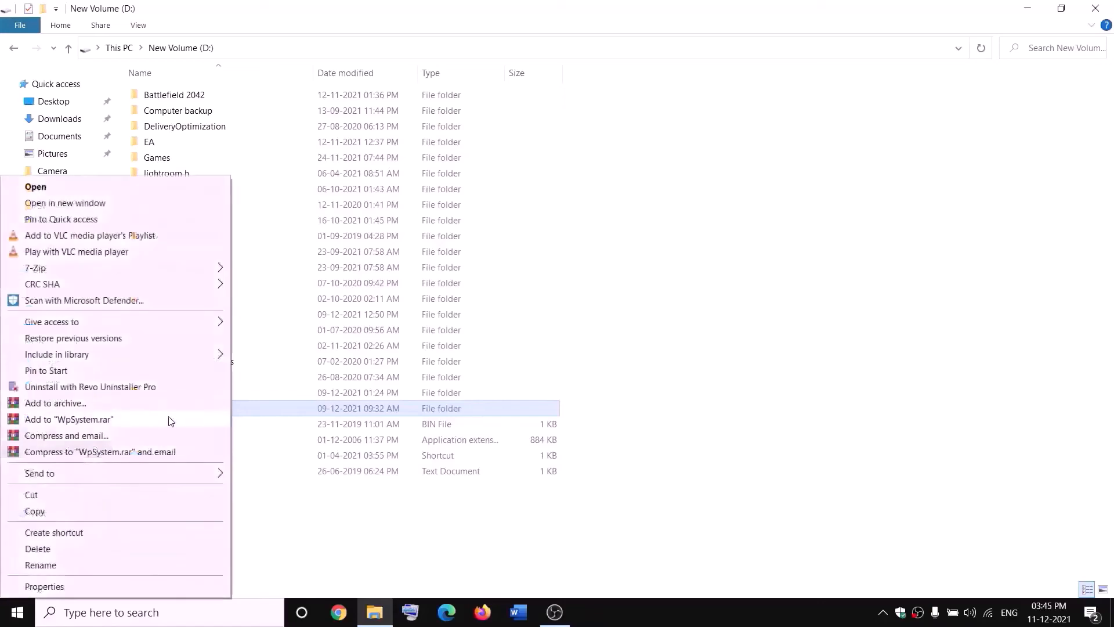
{"action": "left_click", "coordinate": [66, 584]}
{"action": "left_click_drag", "start_coordinate": [298, 254], "coordinate": [435, 186]}
{"action": "left_click", "coordinate": [410, 211]}
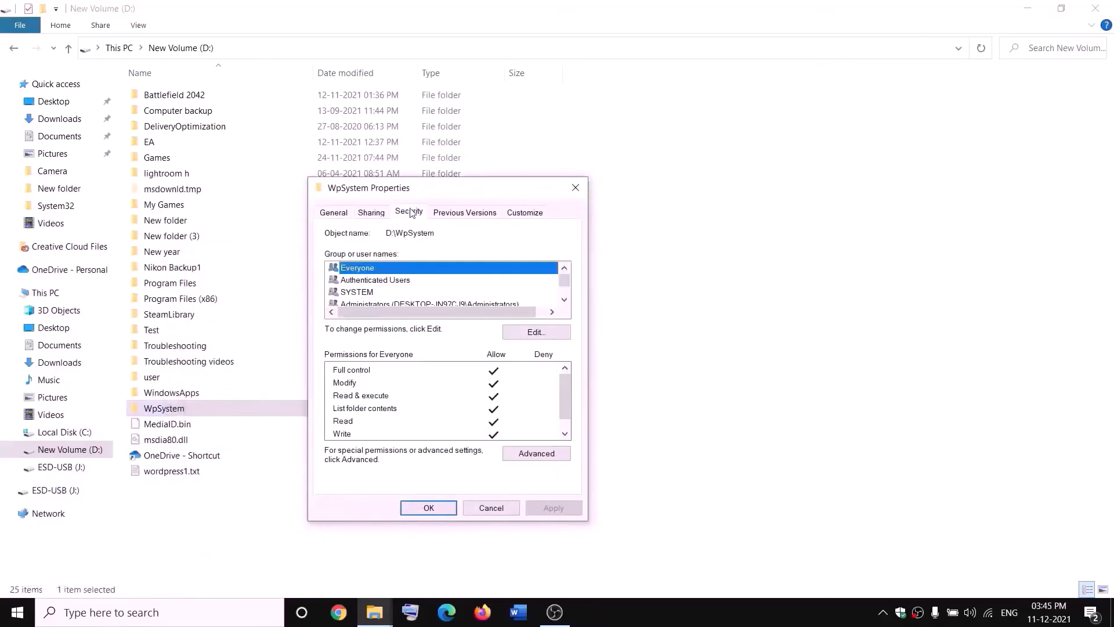
{"action": "left_click", "coordinate": [543, 454]}
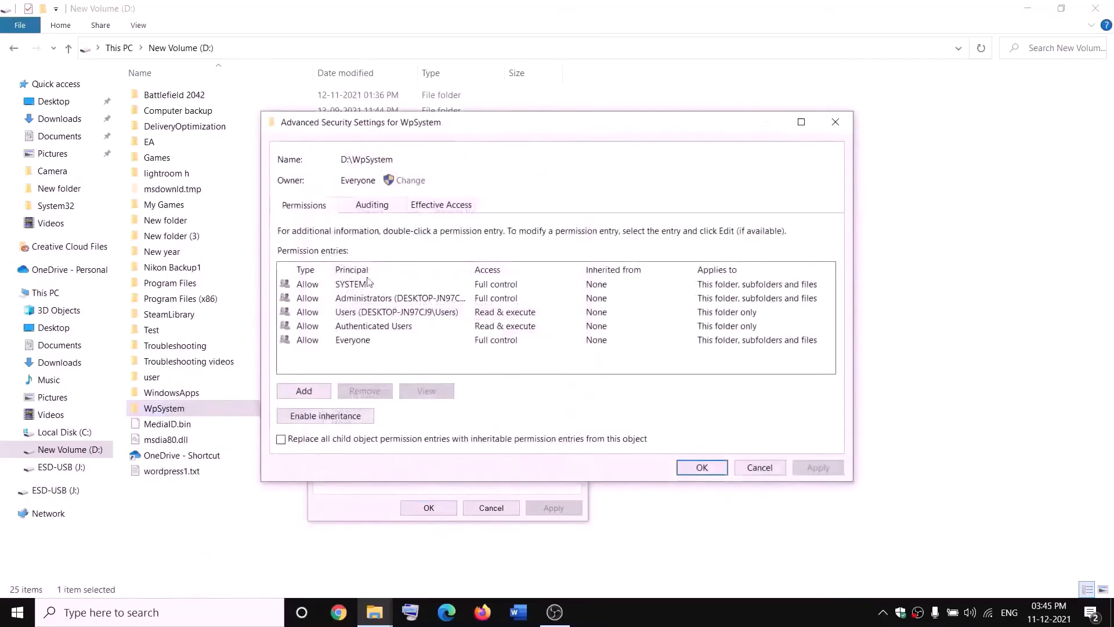
Add a new permission entry for WpSystem with "everyone" as the principal
{"action": "left_click", "coordinate": [307, 396]}
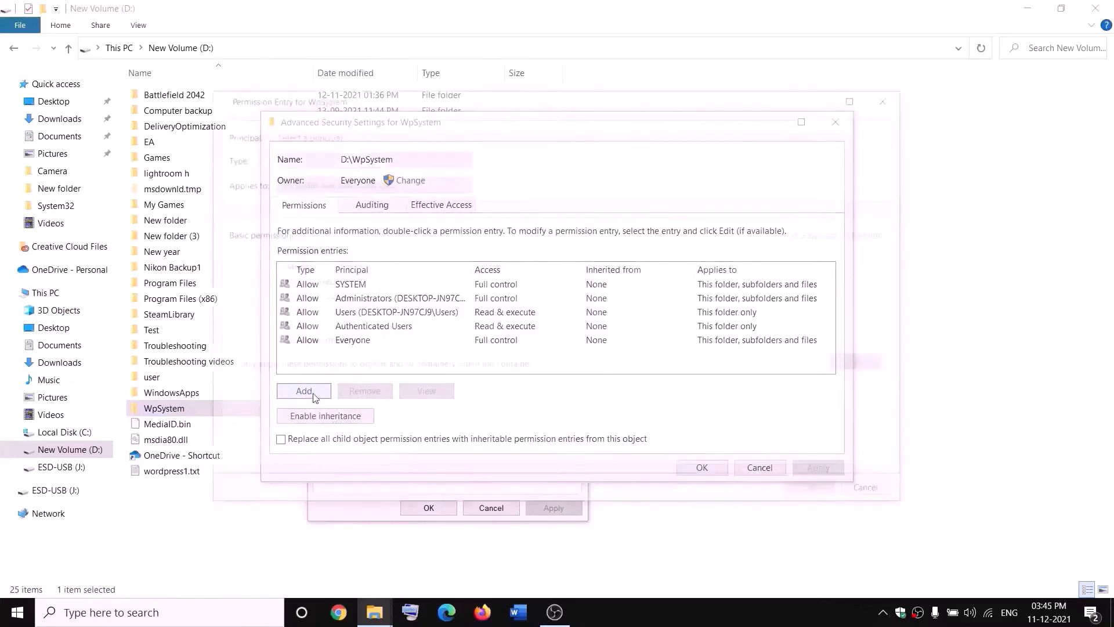
{"action": "left_click", "coordinate": [297, 135]}
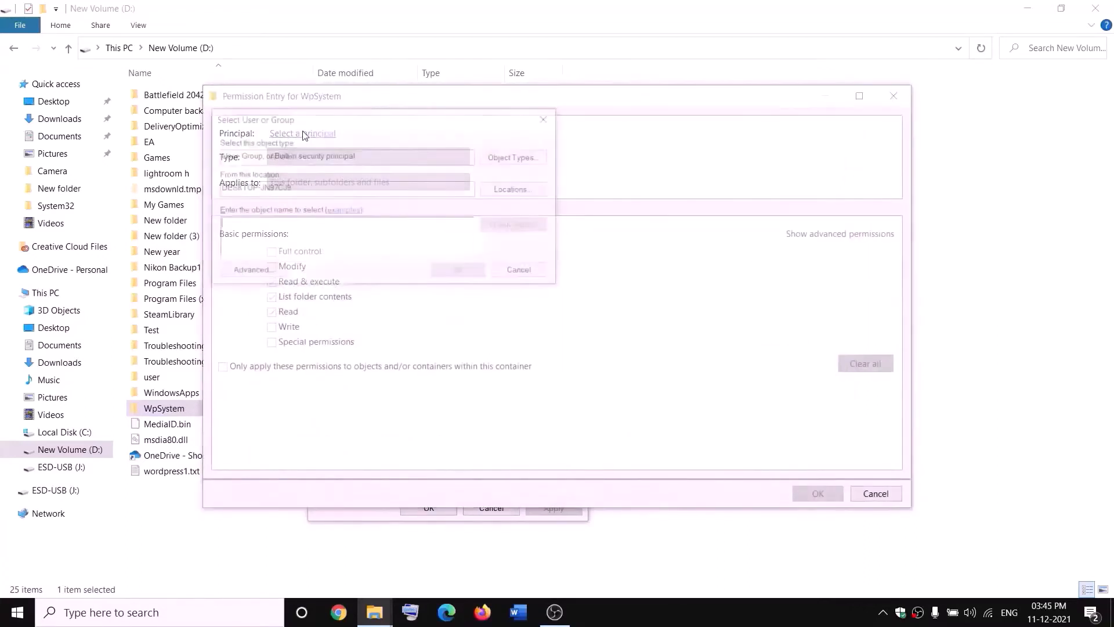
{"action": "type", "text": "everyone"}
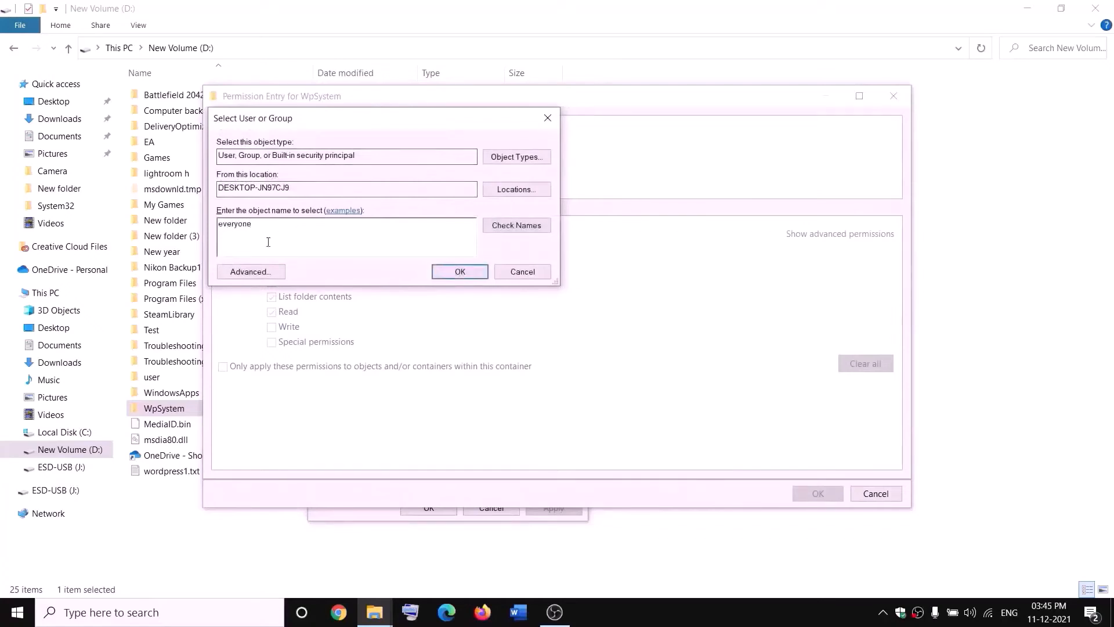
{"action": "left_click", "coordinate": [491, 229]}
{"action": "left_click", "coordinate": [466, 271]}
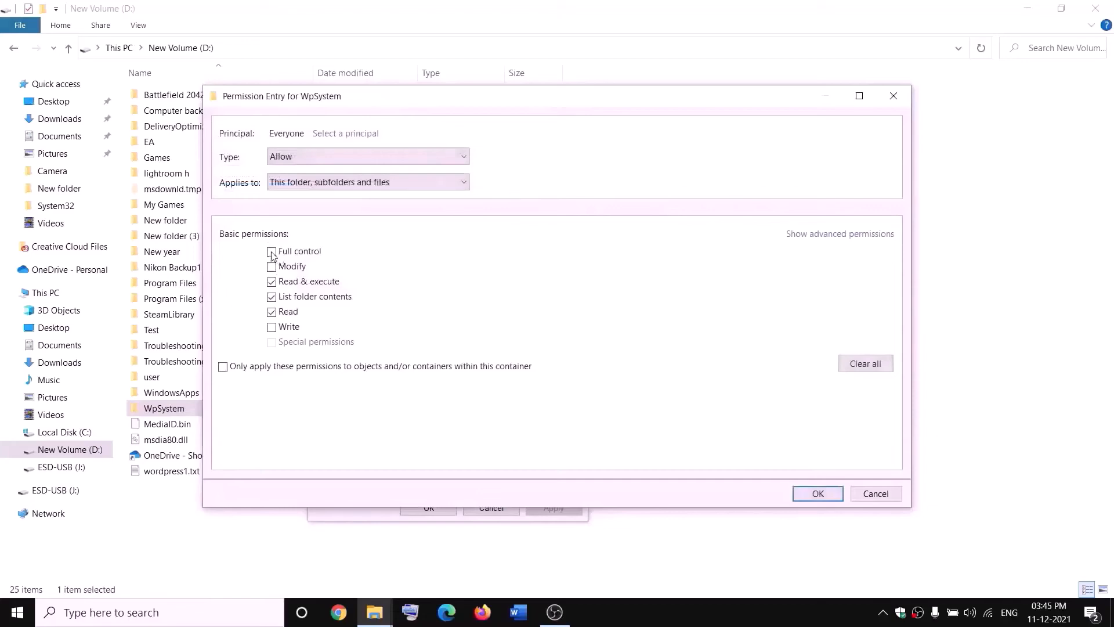
Grant Everyone full control of the WpSystem folder and accept the changes in all security dialogs
{"action": "left_click", "coordinate": [272, 254]}
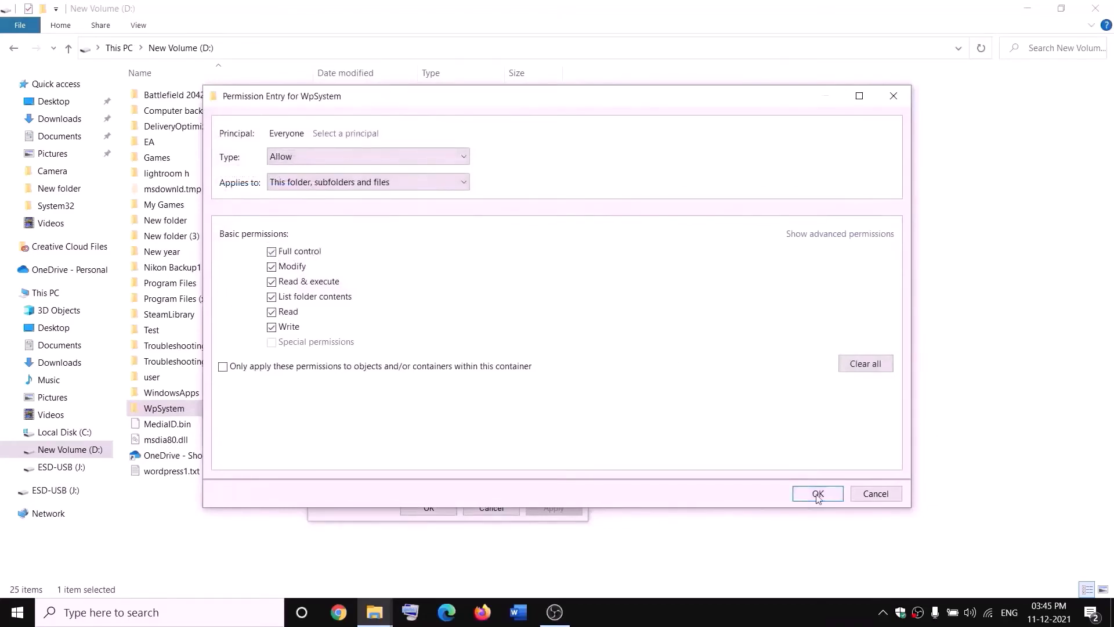
{"action": "left_click", "coordinate": [840, 494]}
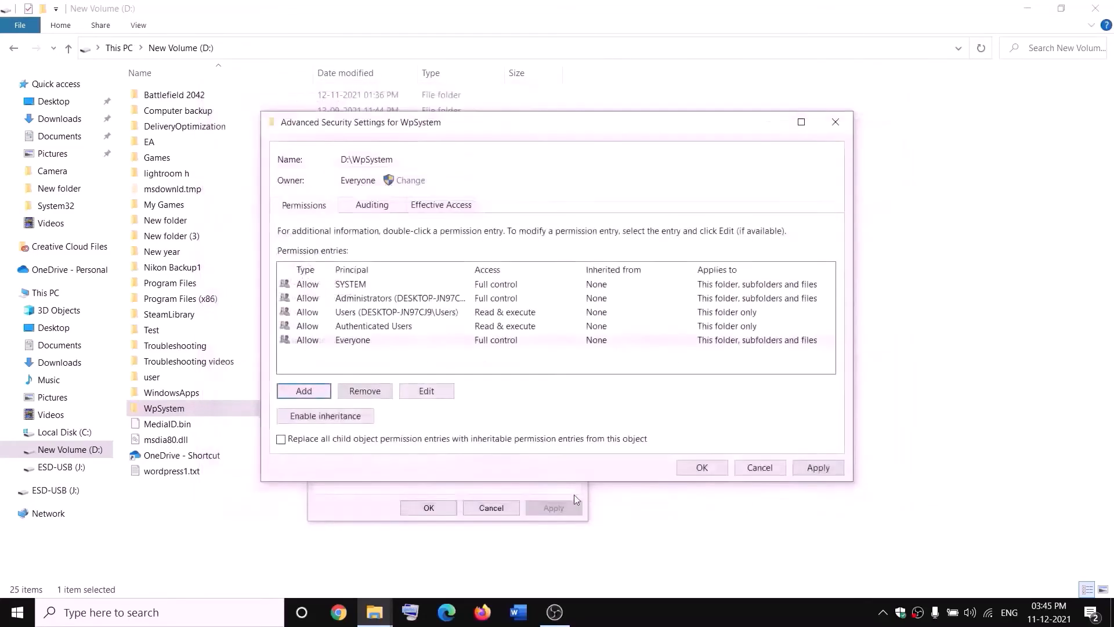
{"action": "left_click", "coordinate": [701, 467]}
{"action": "left_click", "coordinate": [444, 508]}
{"action": "left_click", "coordinate": [435, 493]}
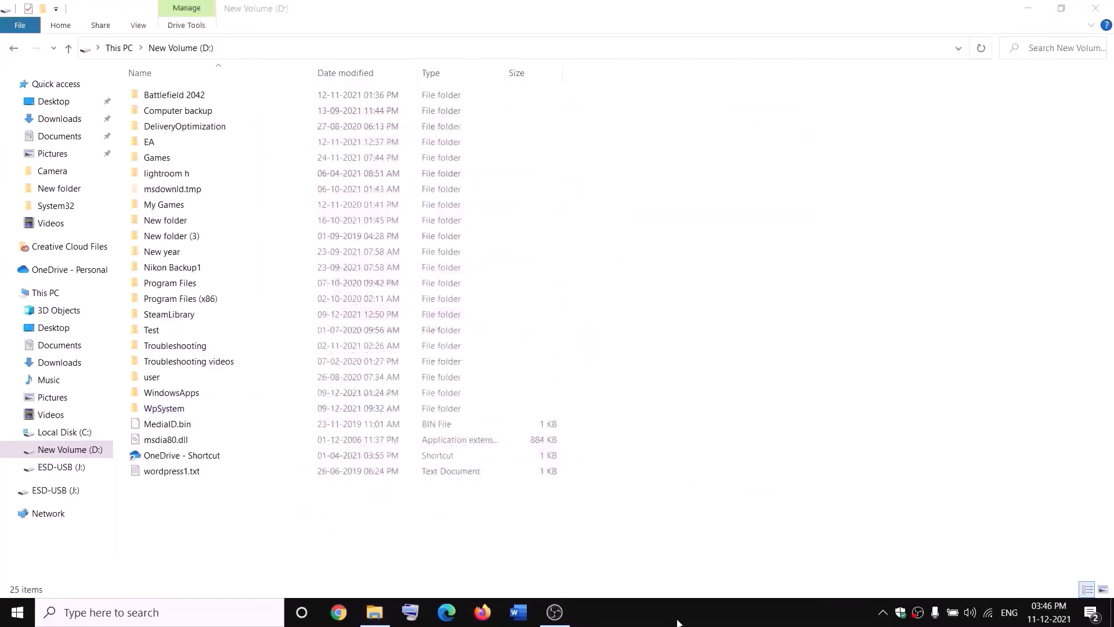
Rename the WpSystem folder on the D: drive to WpSystem.old
{"action": "right_click", "coordinate": [161, 409]}
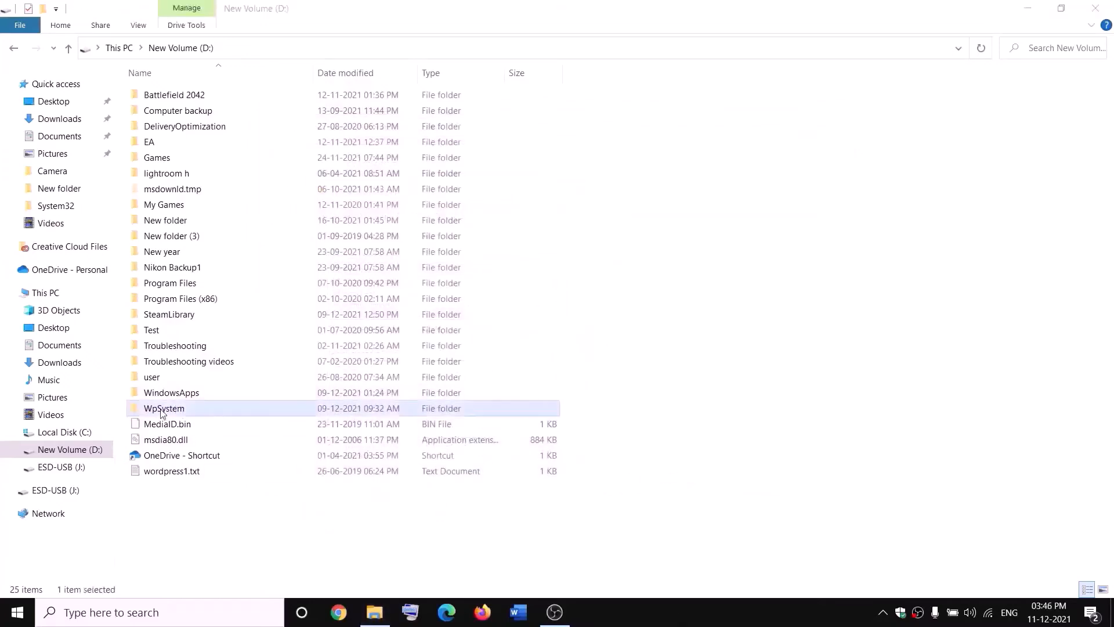
{"action": "left_click", "coordinate": [45, 567]}
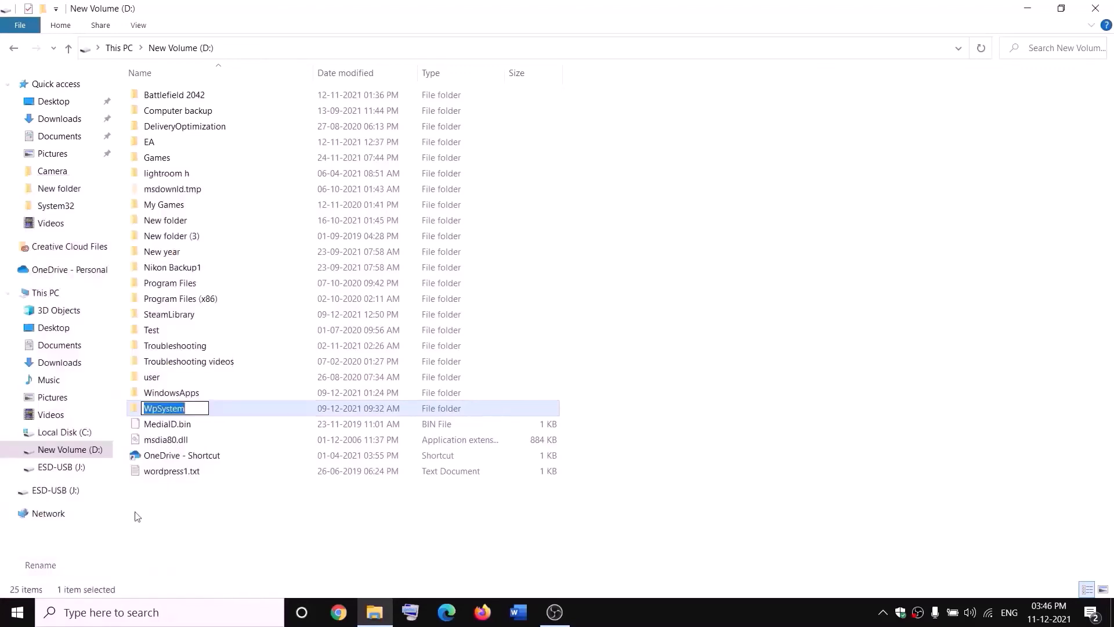
{"action": "key", "text": "End"}
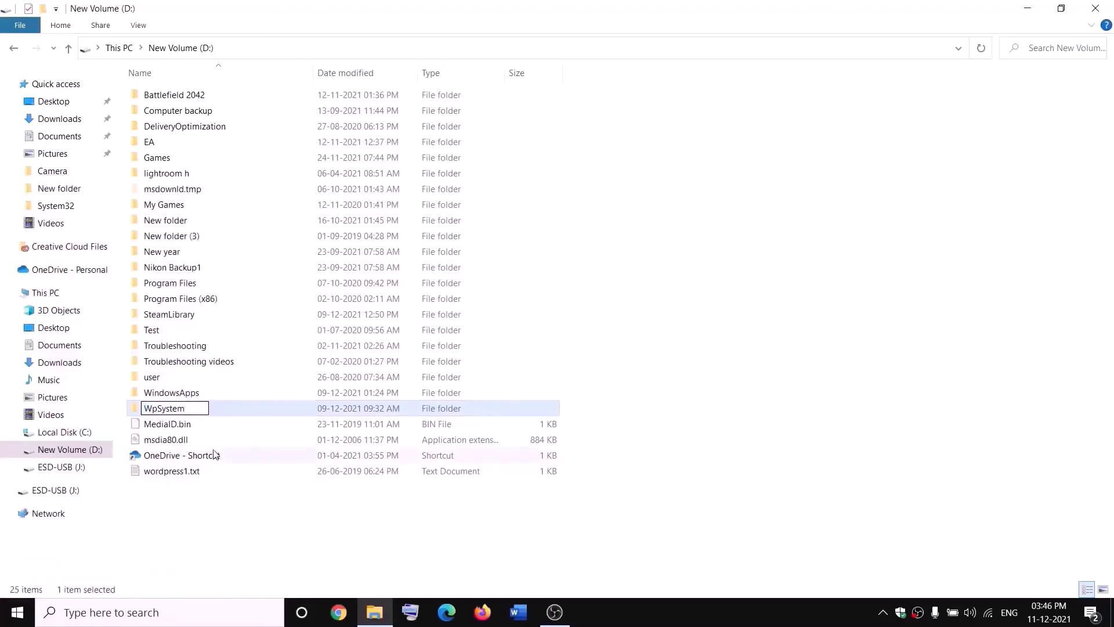
{"action": "type", "text": ".old"}
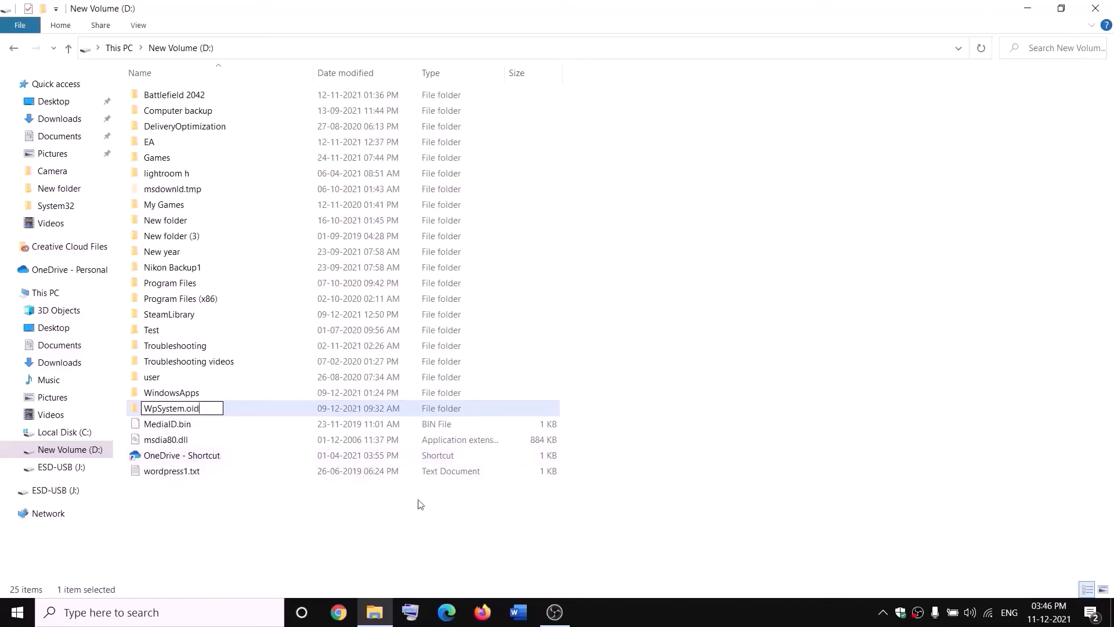
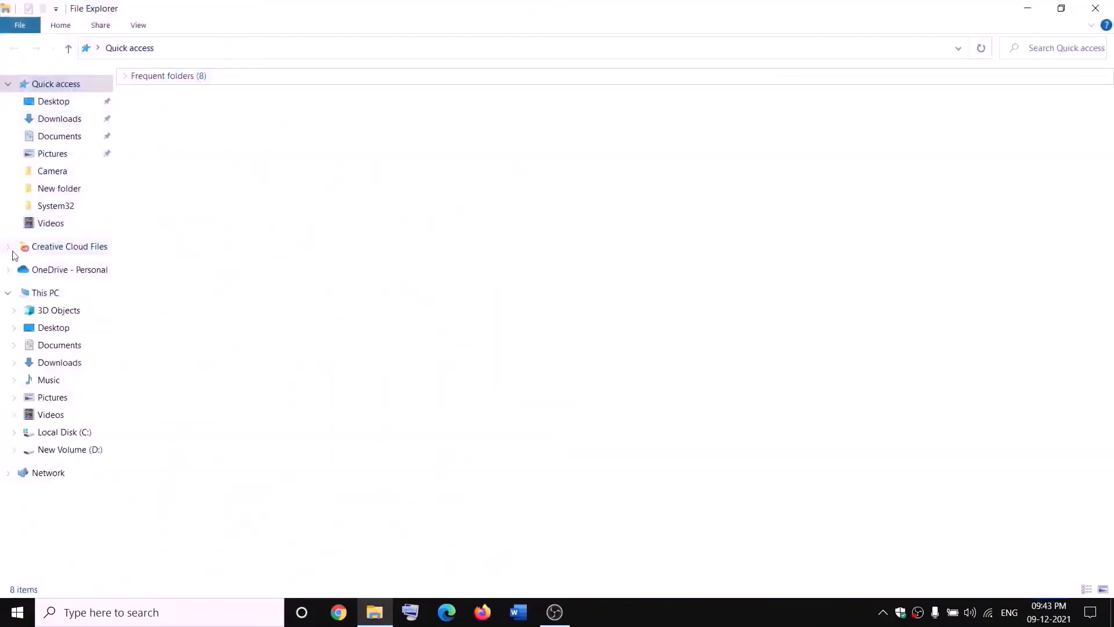
Open the New Volume (D:) drive and bring up the advanced security settings of its WindowsApps folder
{"action": "left_click", "coordinate": [23, 292]}
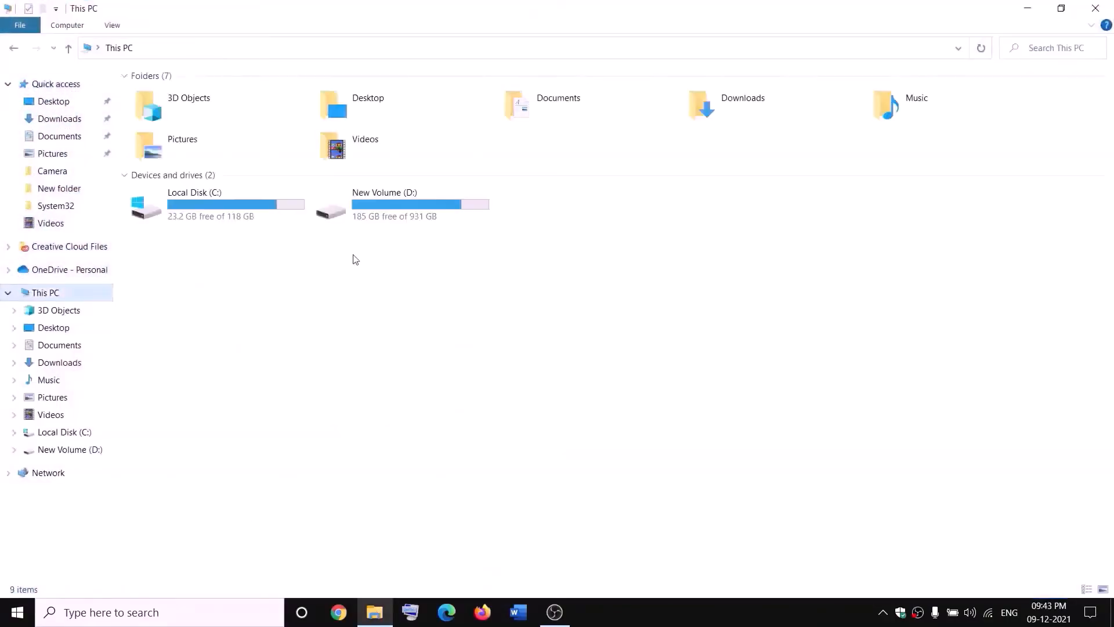
{"action": "double_click", "coordinate": [399, 210]}
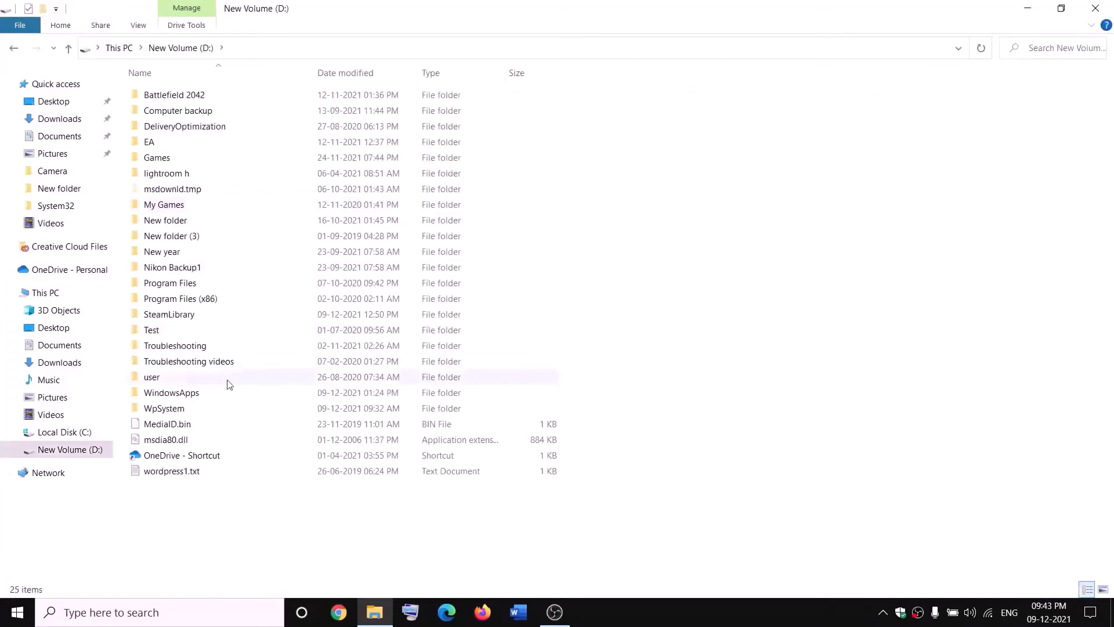
{"action": "left_click", "coordinate": [197, 393]}
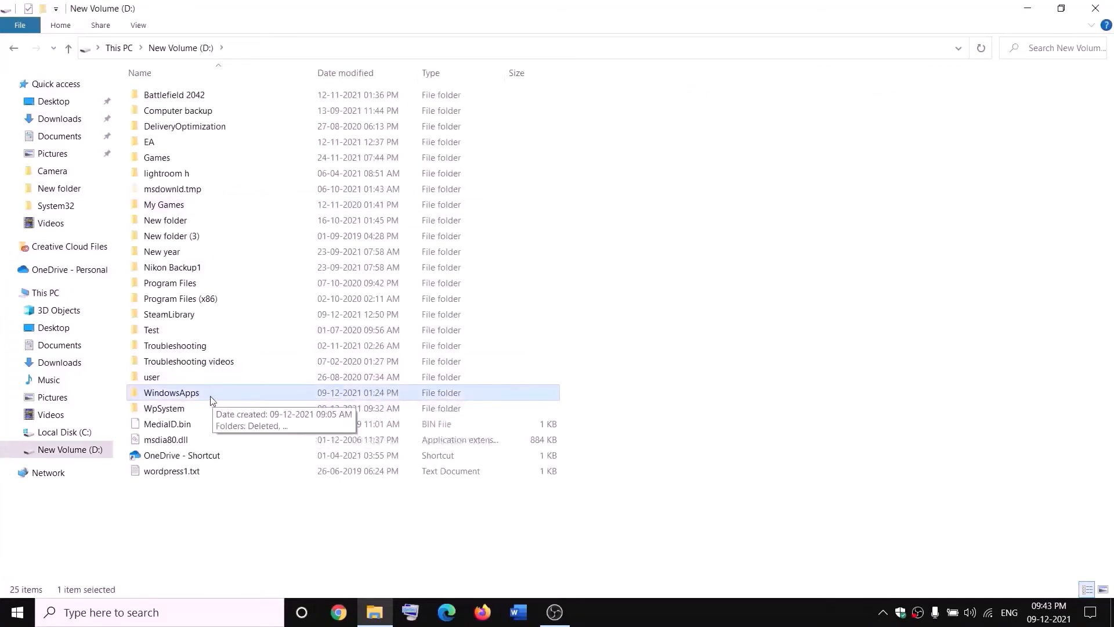
{"action": "right_click", "coordinate": [211, 400]}
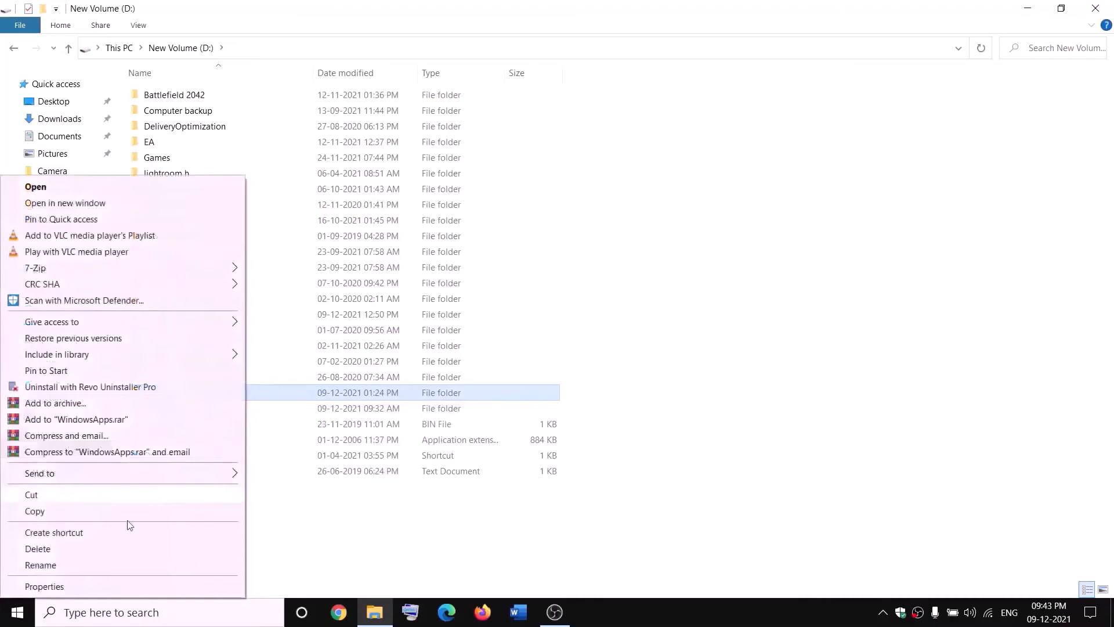
{"action": "left_click", "coordinate": [44, 587]}
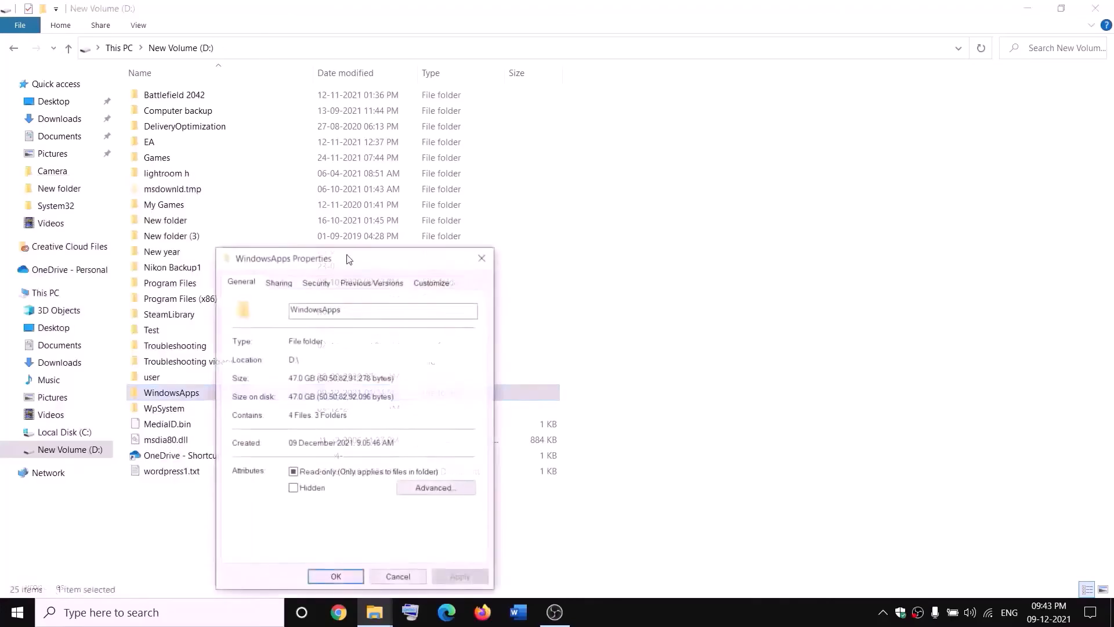
{"action": "left_click", "coordinate": [316, 283]}
{"action": "left_click", "coordinate": [437, 523]}
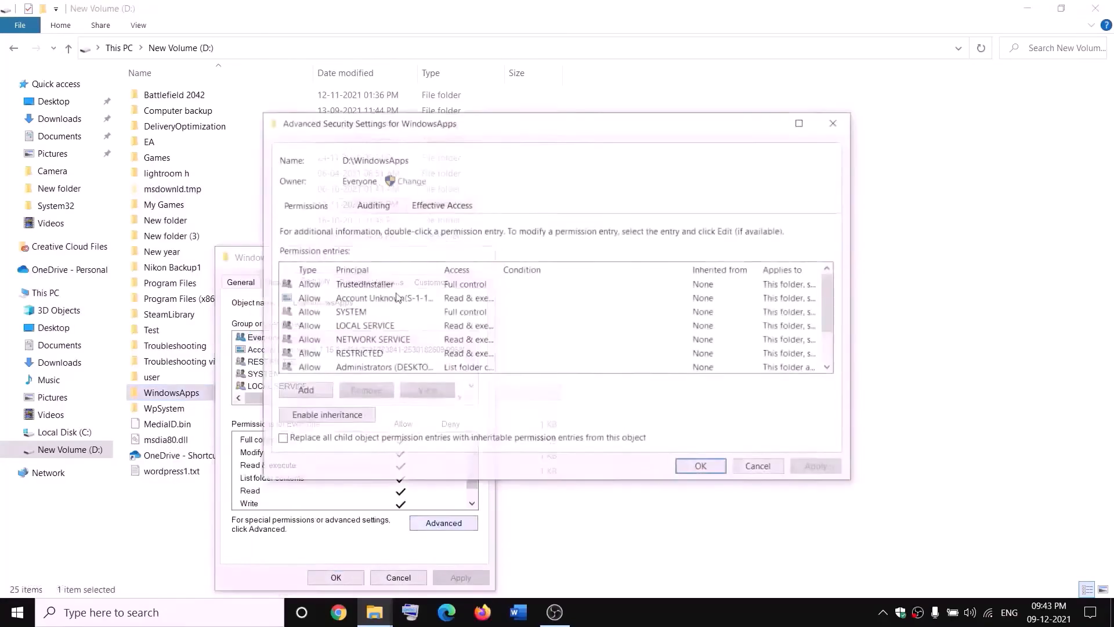
Change the owner of the WindowsApps folder to "everyone", checking the name before accepting it
{"action": "left_click", "coordinate": [409, 181]}
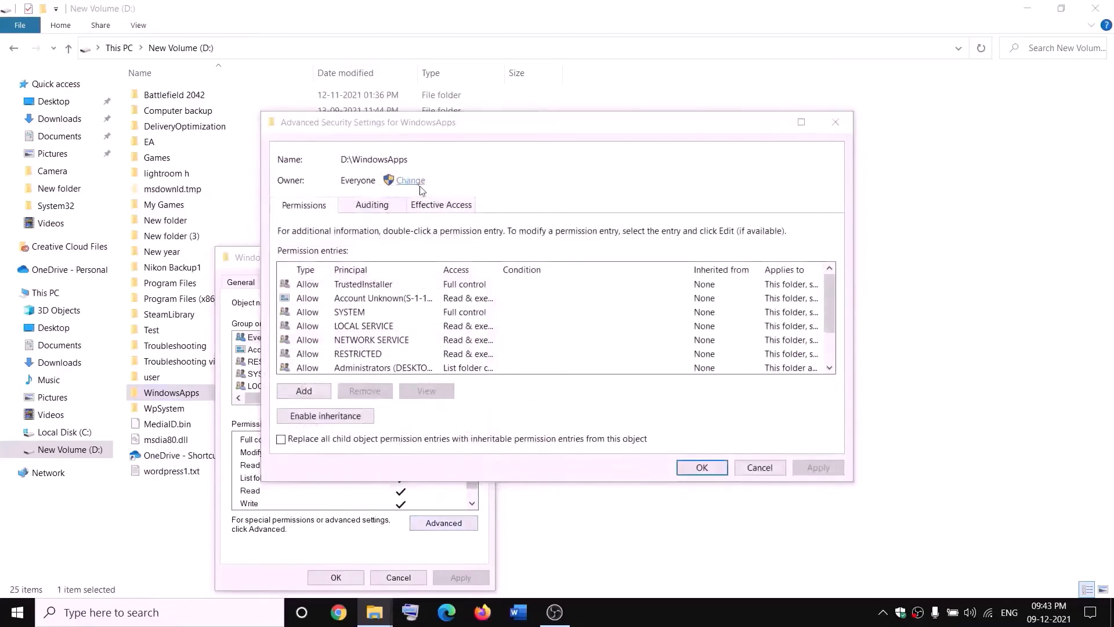
{"action": "type", "text": "everyone"}
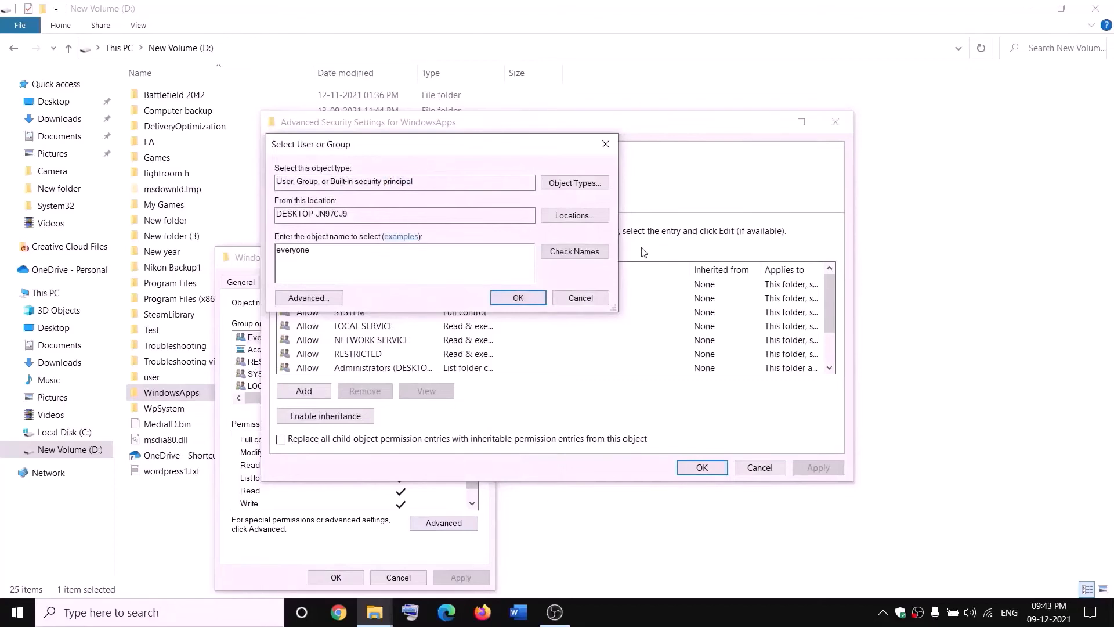
{"action": "left_click", "coordinate": [589, 255]}
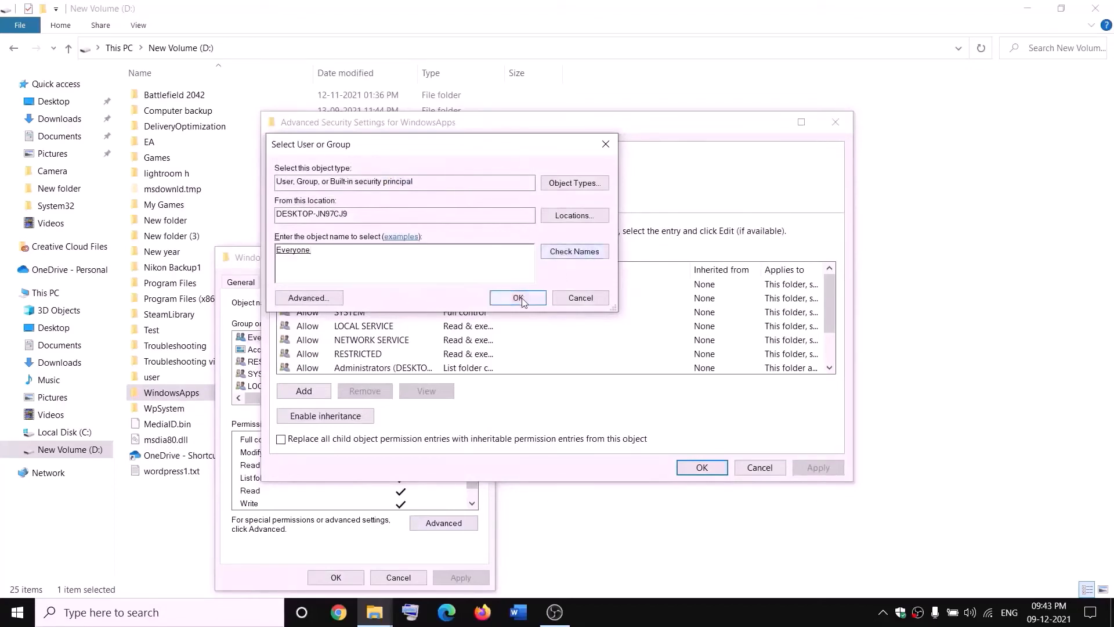
{"action": "left_click", "coordinate": [518, 298]}
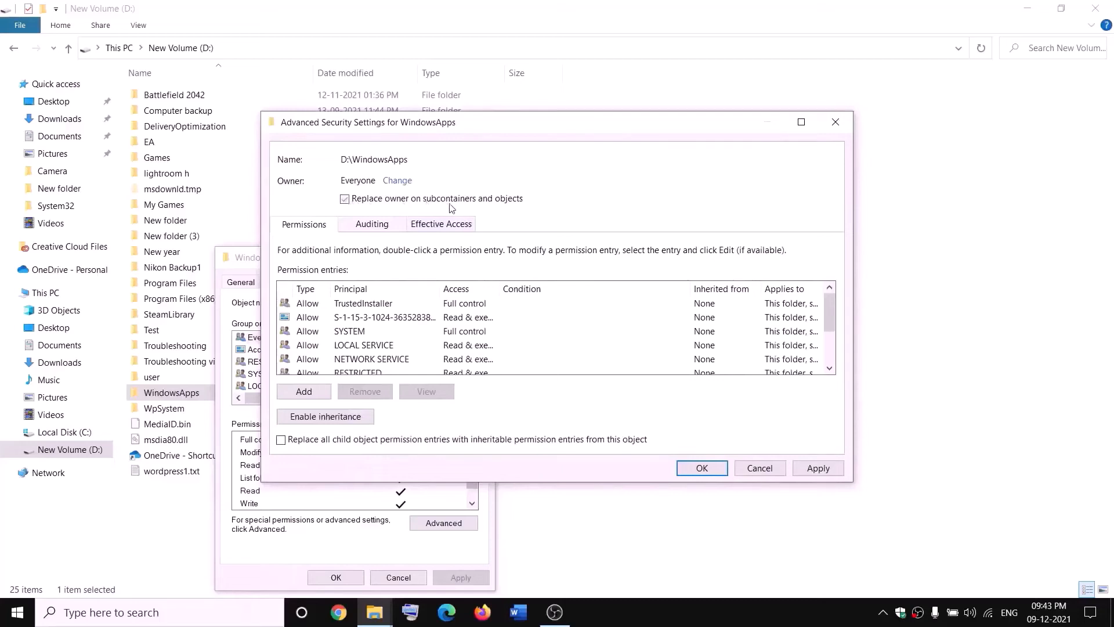
Apply the WindowsApps ownership change with the owner replaced on subcontainers and objects, and close the folder's properties
{"action": "left_click", "coordinate": [818, 467]}
{"action": "left_click", "coordinate": [677, 365]}
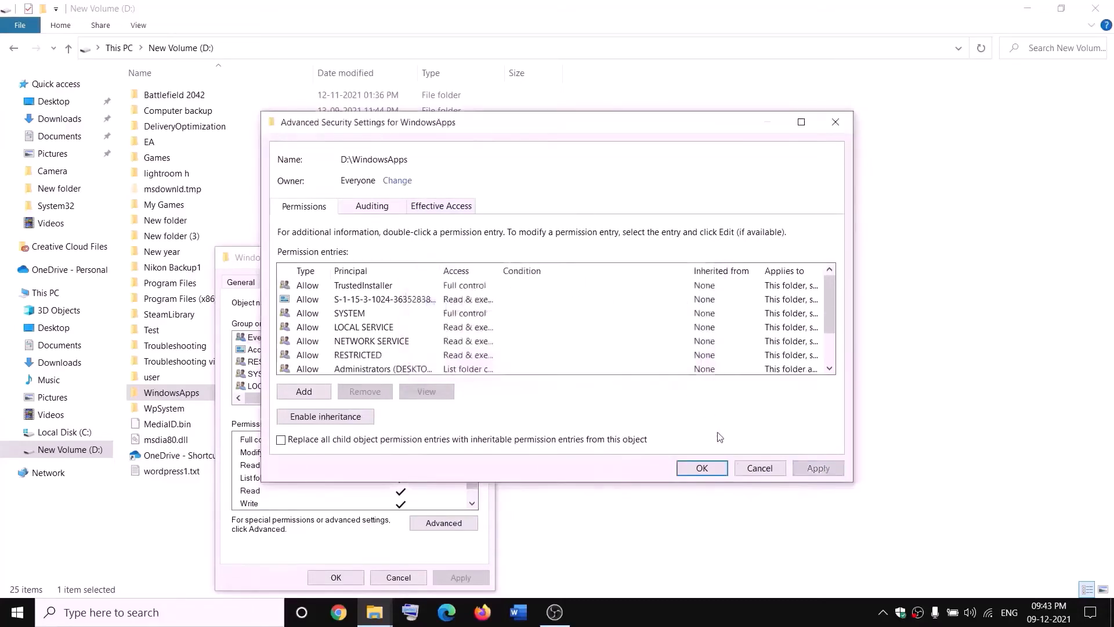
{"action": "left_click", "coordinate": [702, 470]}
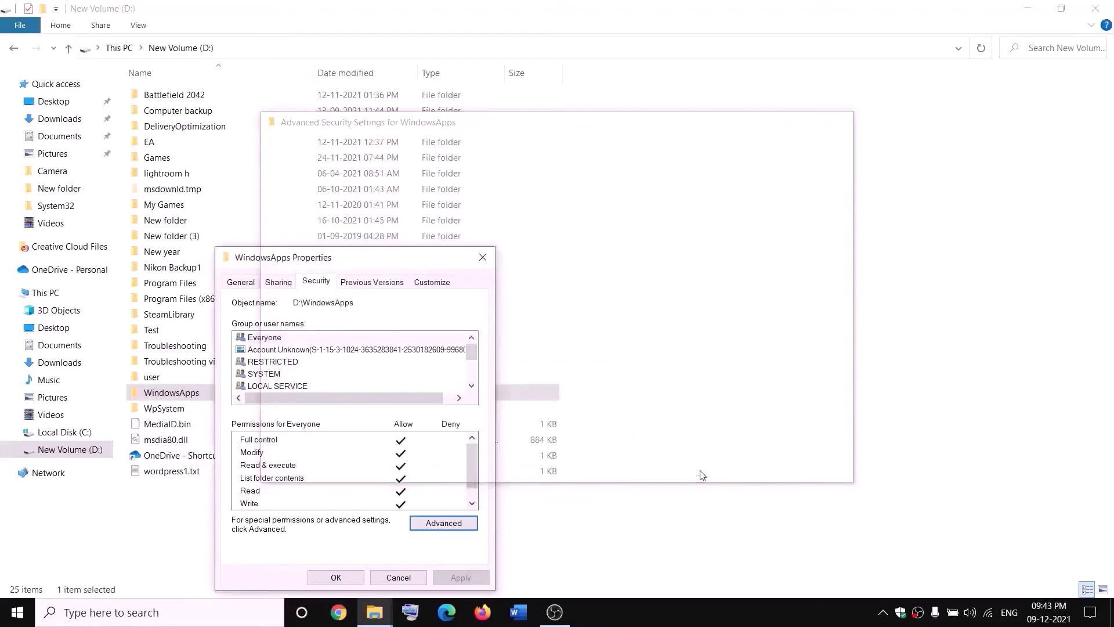
{"action": "left_click", "coordinate": [346, 578]}
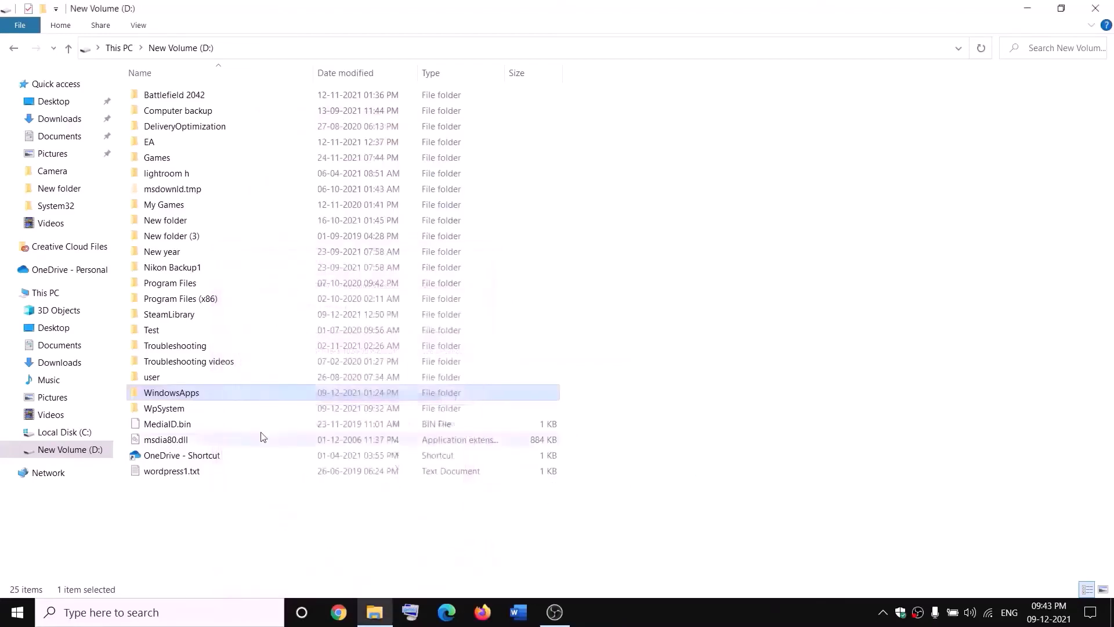
Reopen the WindowsApps folder's properties and bring up its advanced security settings again
{"action": "right_click", "coordinate": [212, 398]}
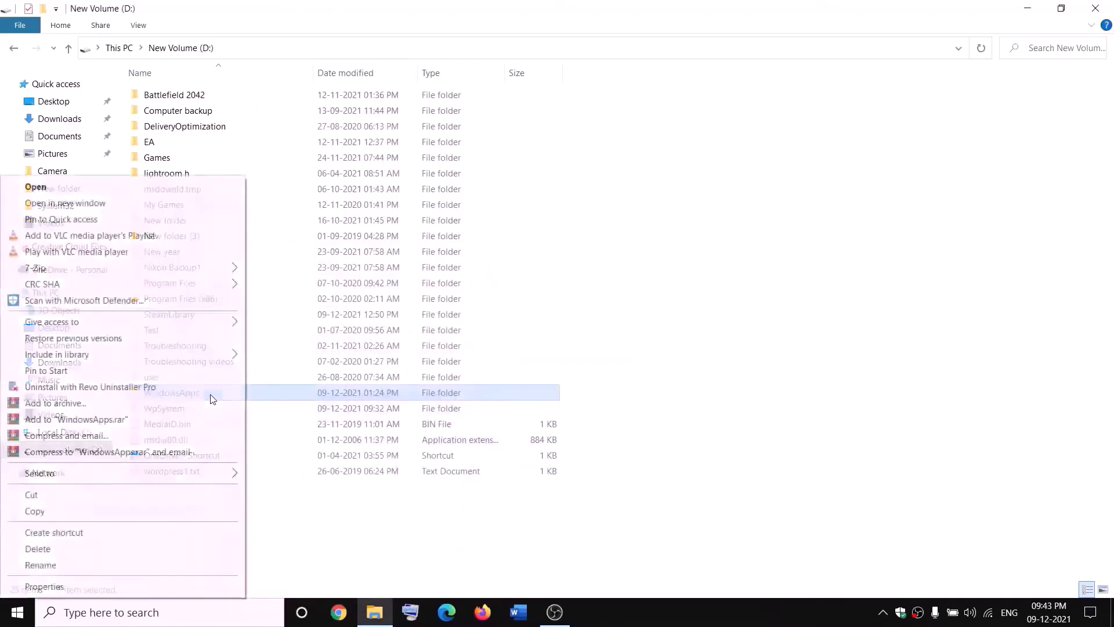
{"action": "left_click", "coordinate": [43, 587]}
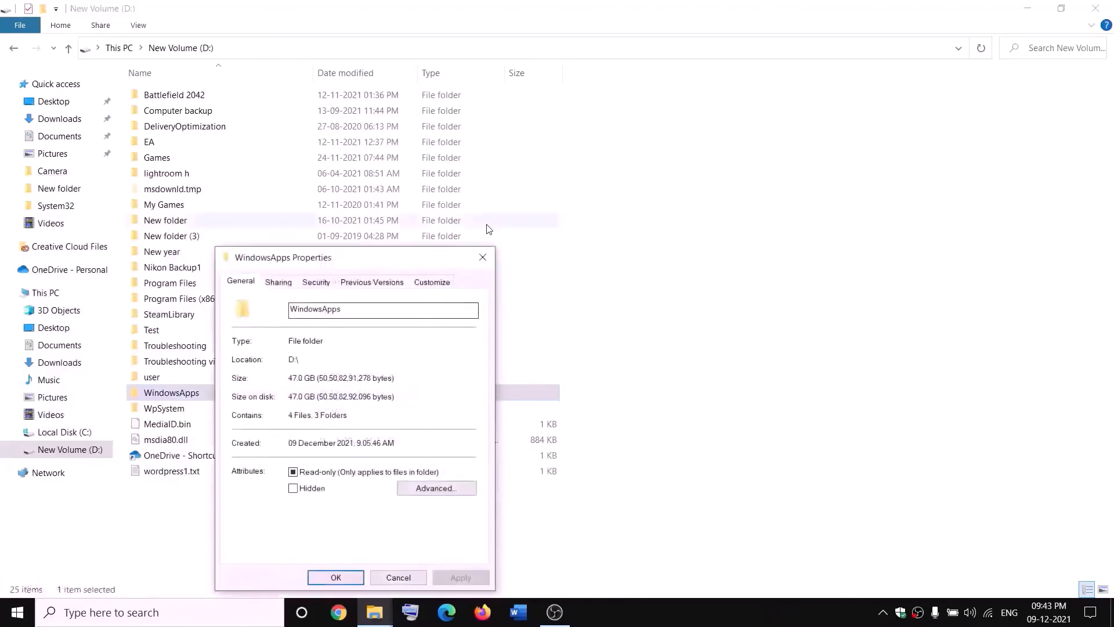
{"action": "left_click", "coordinate": [316, 282]}
{"action": "left_click", "coordinate": [444, 522]}
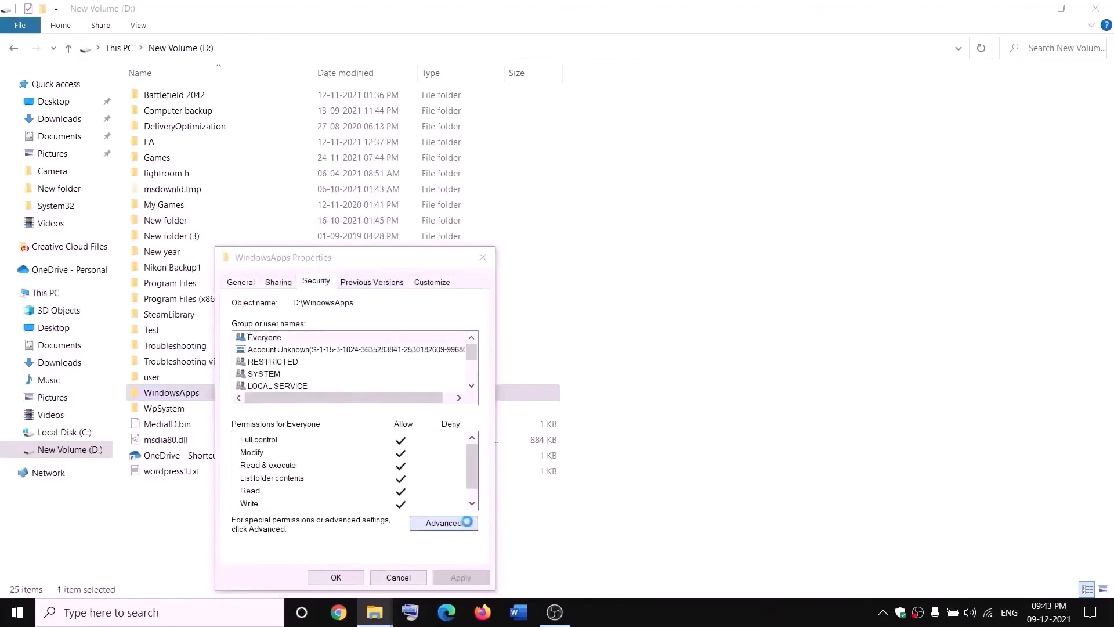
Add a new permission entry for WindowsApps with "everyone" as the principal
{"action": "left_click", "coordinate": [304, 390]}
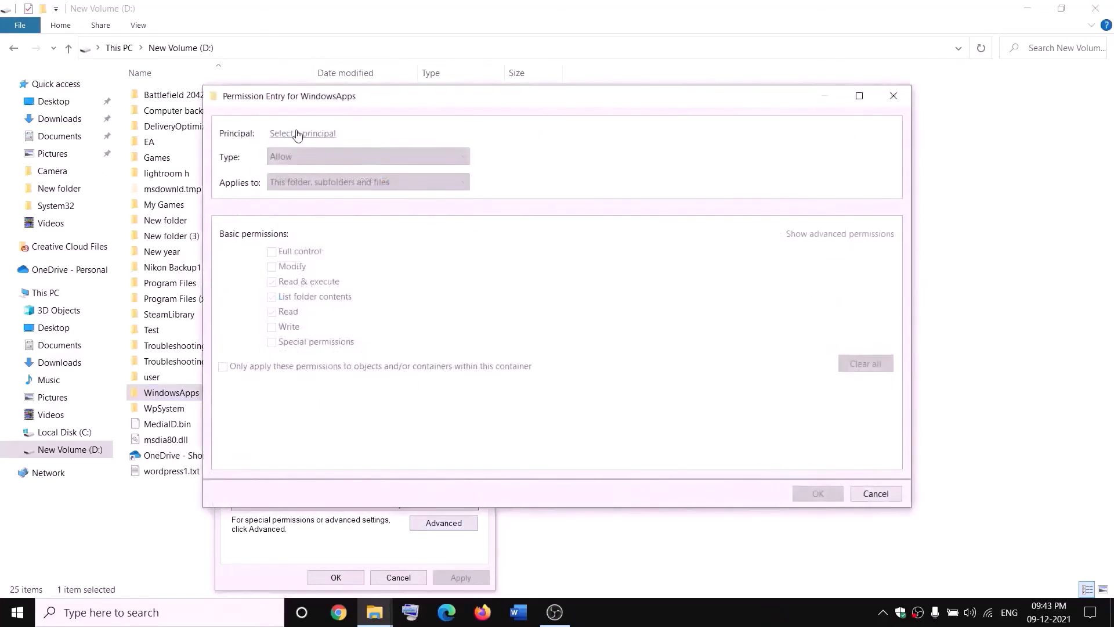
{"action": "left_click", "coordinate": [297, 135]}
{"action": "type", "text": "everyone"}
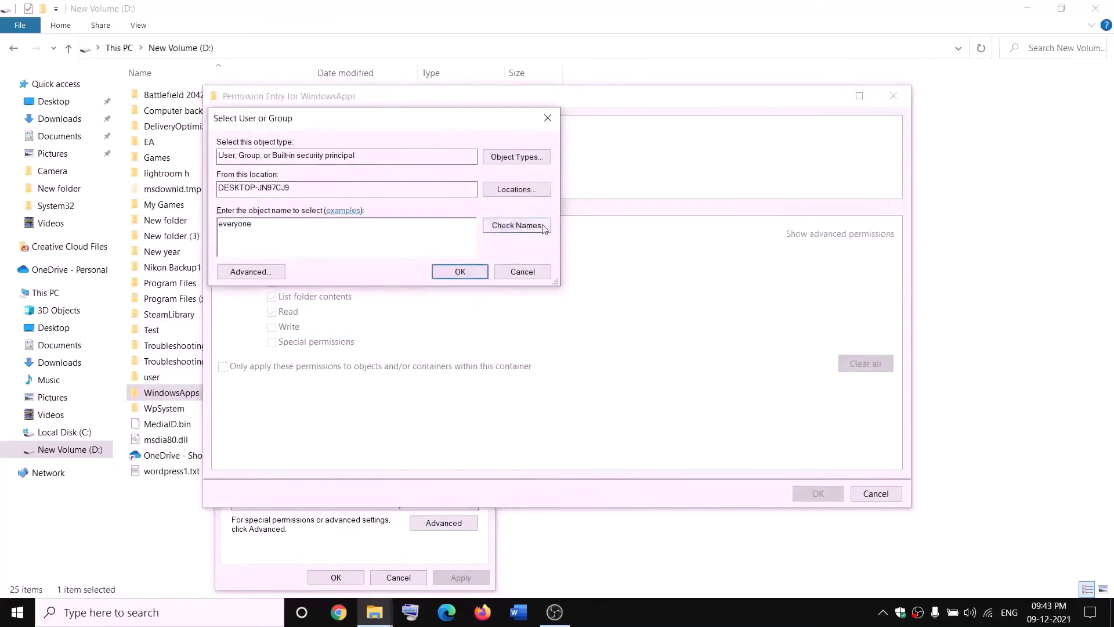
{"action": "left_click", "coordinate": [517, 226]}
{"action": "left_click", "coordinate": [466, 274]}
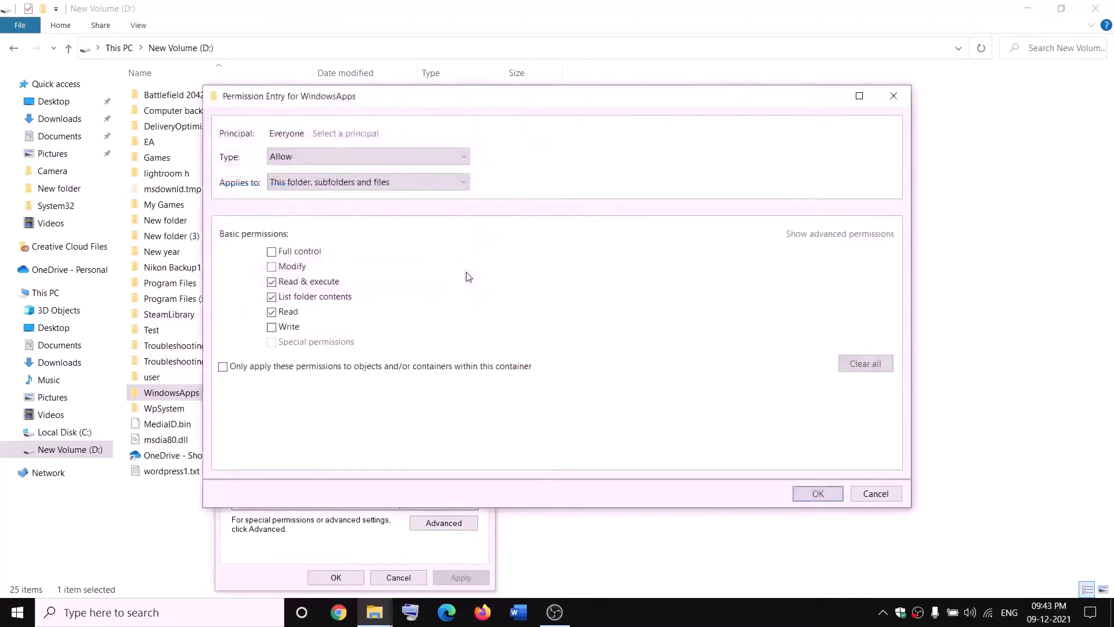
Grant Everyone full control of the WindowsApps folder and accept the changes in all security dialogs
{"action": "left_click", "coordinate": [829, 490]}
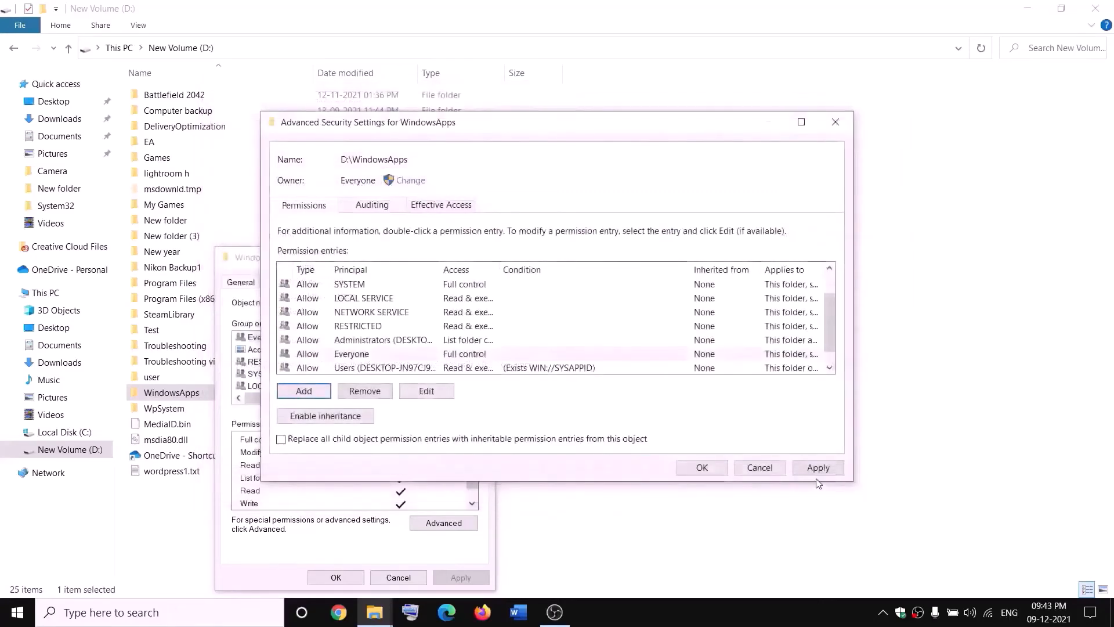
{"action": "left_click", "coordinate": [819, 470]}
{"action": "left_click", "coordinate": [696, 474]}
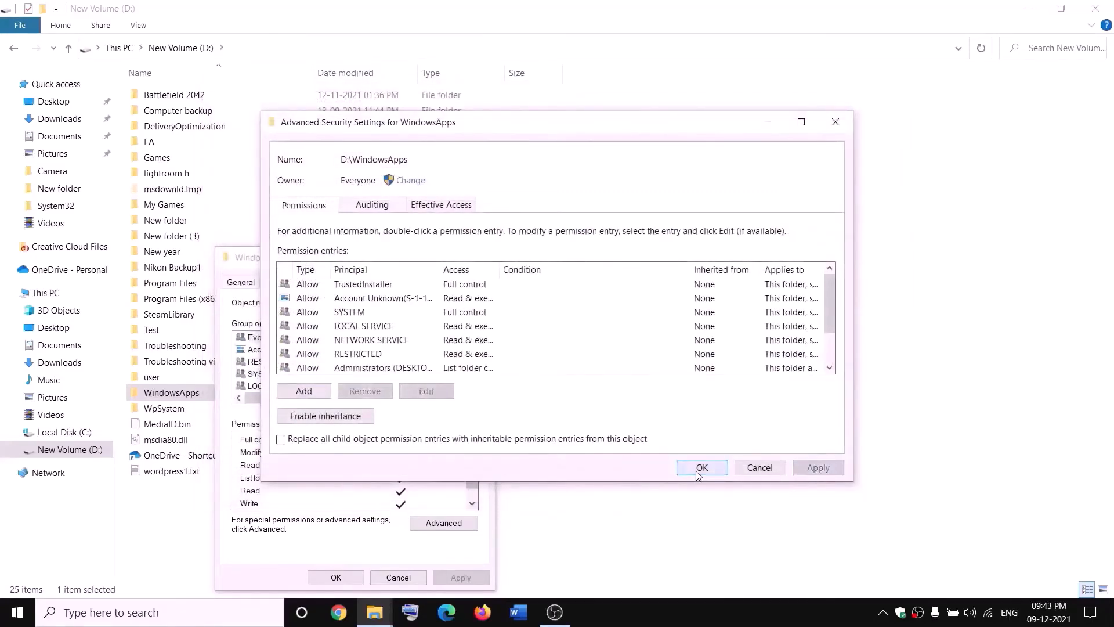
{"action": "left_click", "coordinate": [360, 575]}
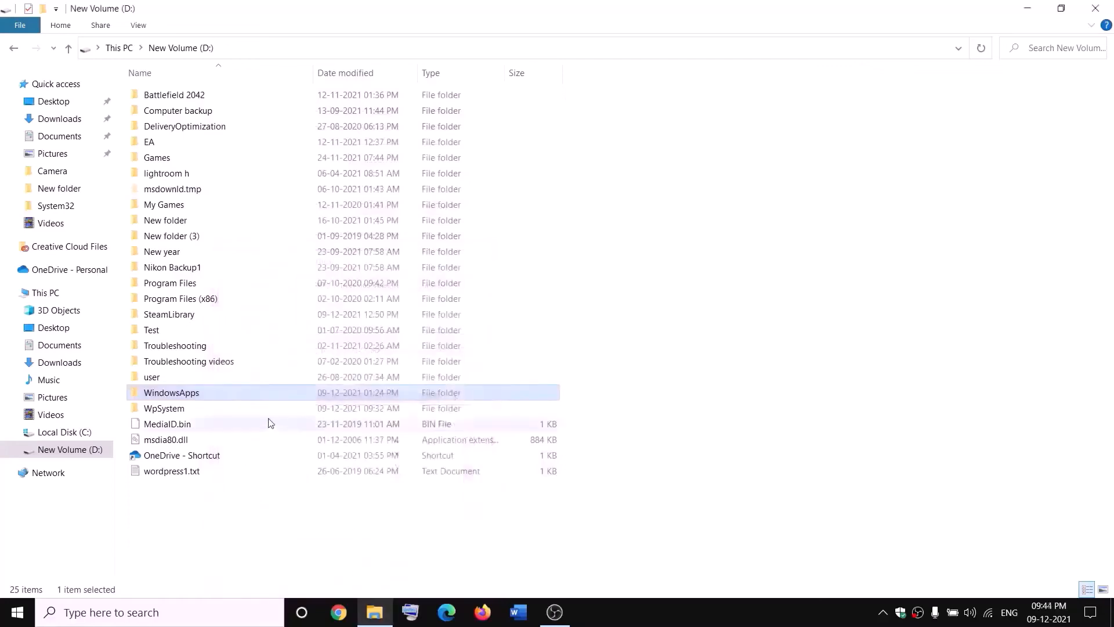
Rename the WindowsApps folder on the D: drive to WindowsApps.old
{"action": "right_click", "coordinate": [212, 398]}
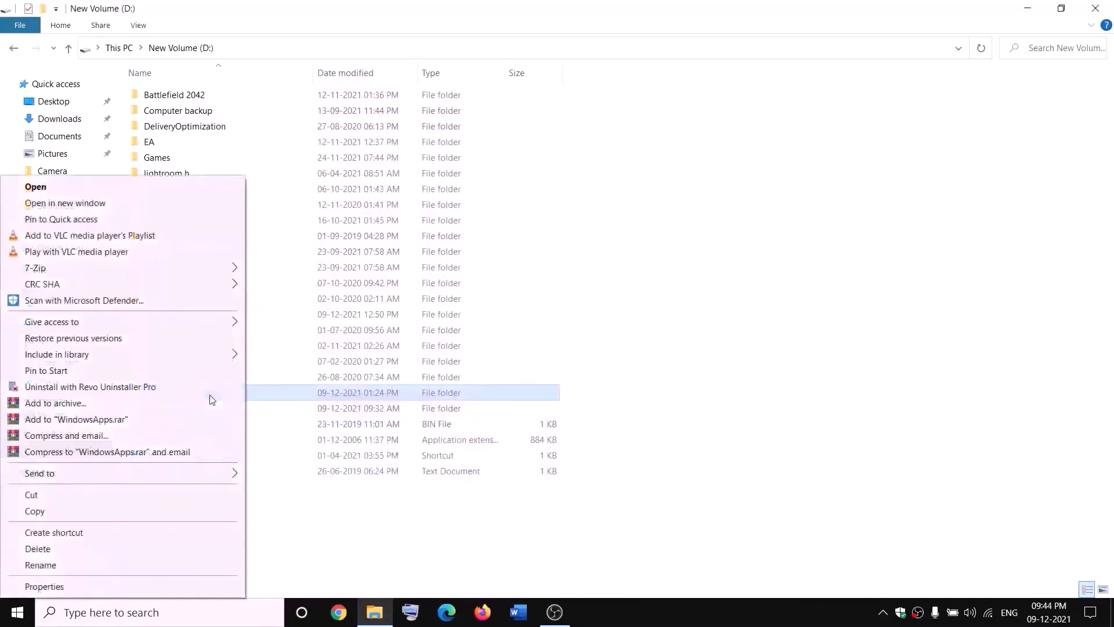
{"action": "left_click", "coordinate": [38, 565]}
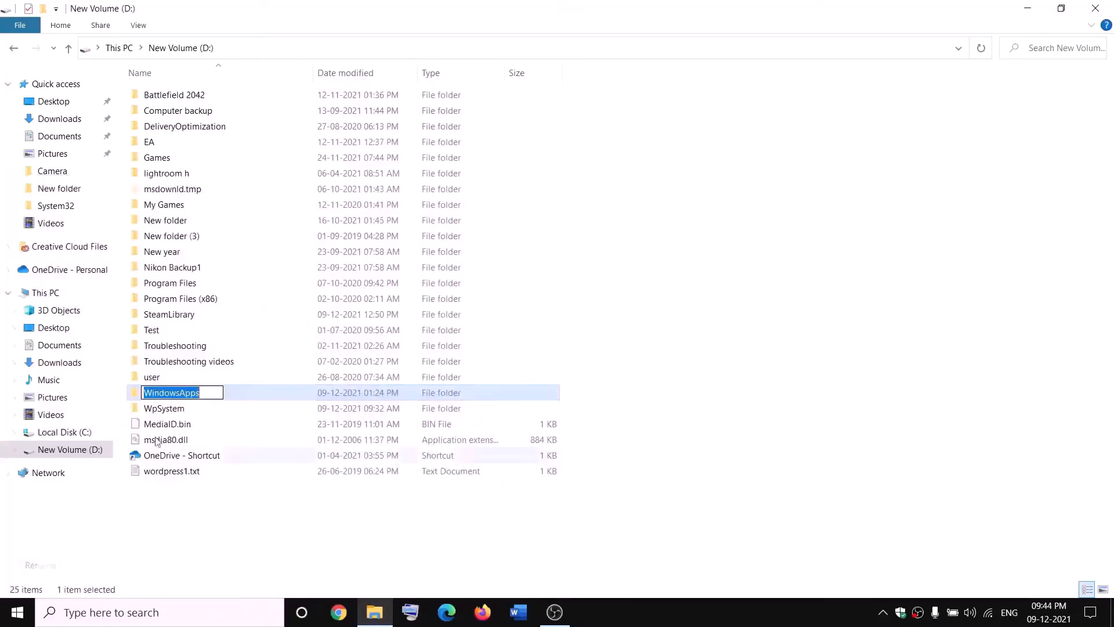
{"action": "left_click", "coordinate": [208, 390]}
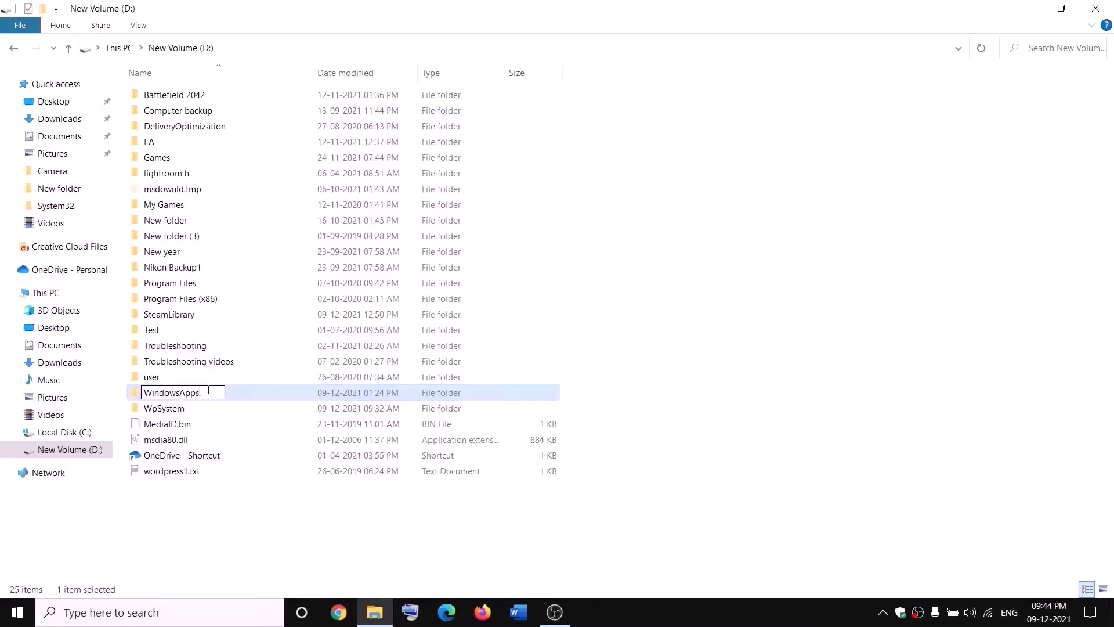
{"action": "type", "text": ".old"}
{"action": "left_click", "coordinate": [254, 506]}
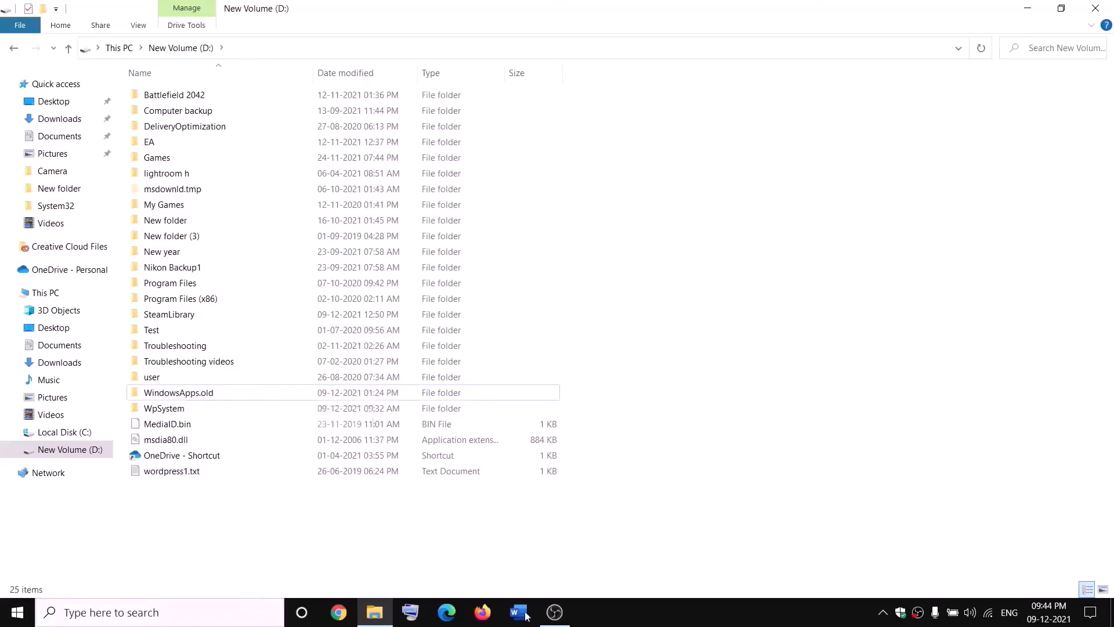
End the Gaming Services background process in Task Manager and close Task Manager
{"action": "right_click", "coordinate": [17, 612]}
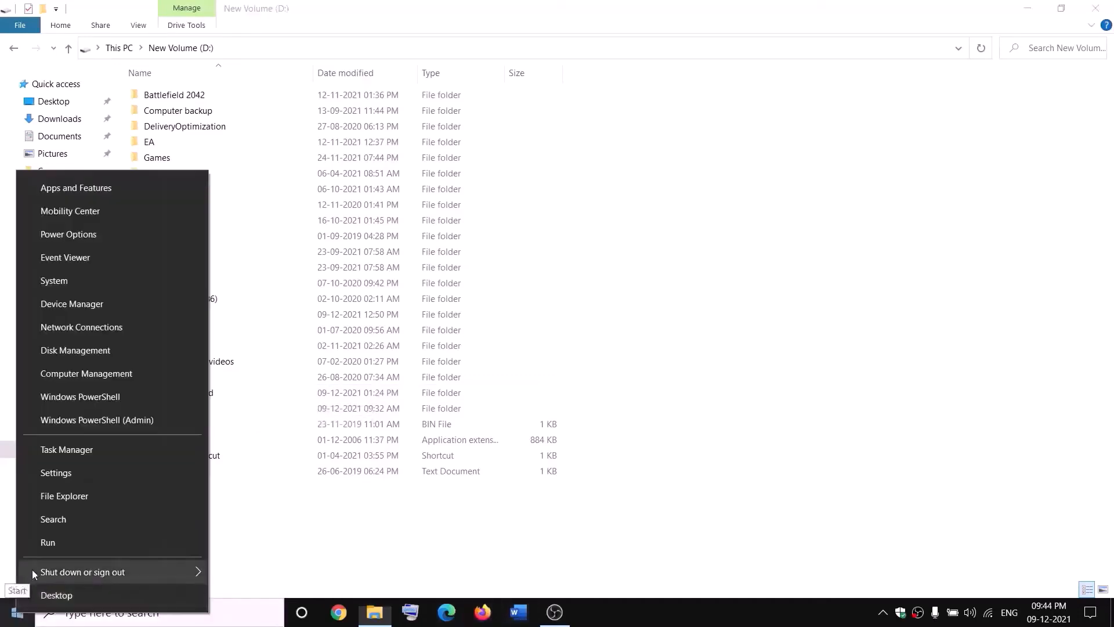
{"action": "left_click", "coordinate": [60, 450]}
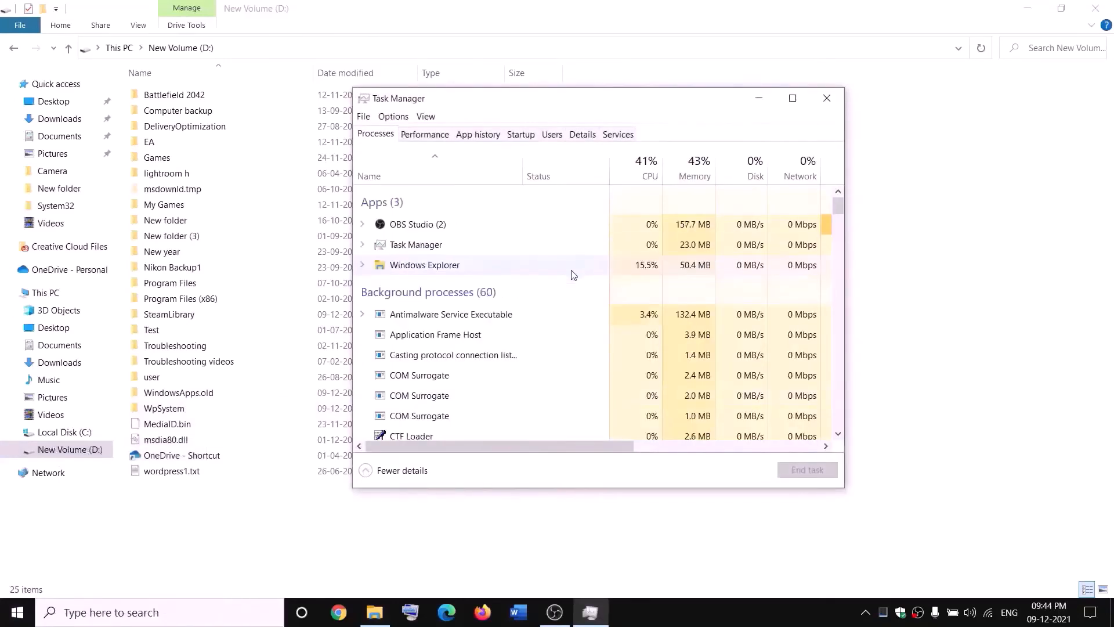
{"action": "scroll", "coordinate": [506, 328], "scroll_direction": "down", "scroll_amount": 2}
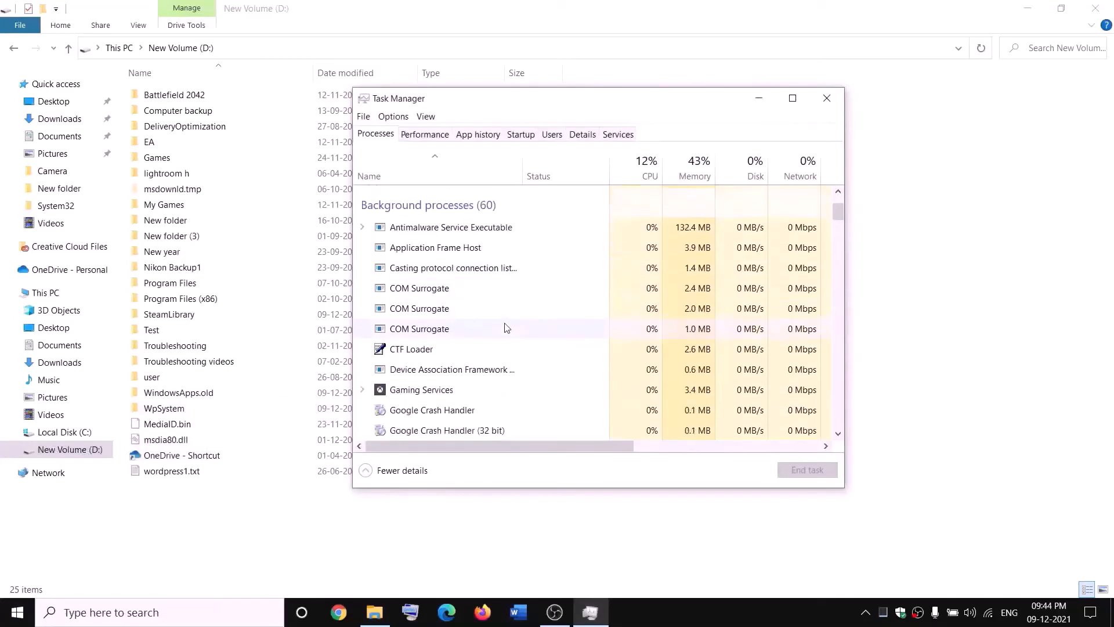
{"action": "left_click", "coordinate": [404, 395]}
{"action": "right_click", "coordinate": [404, 393]}
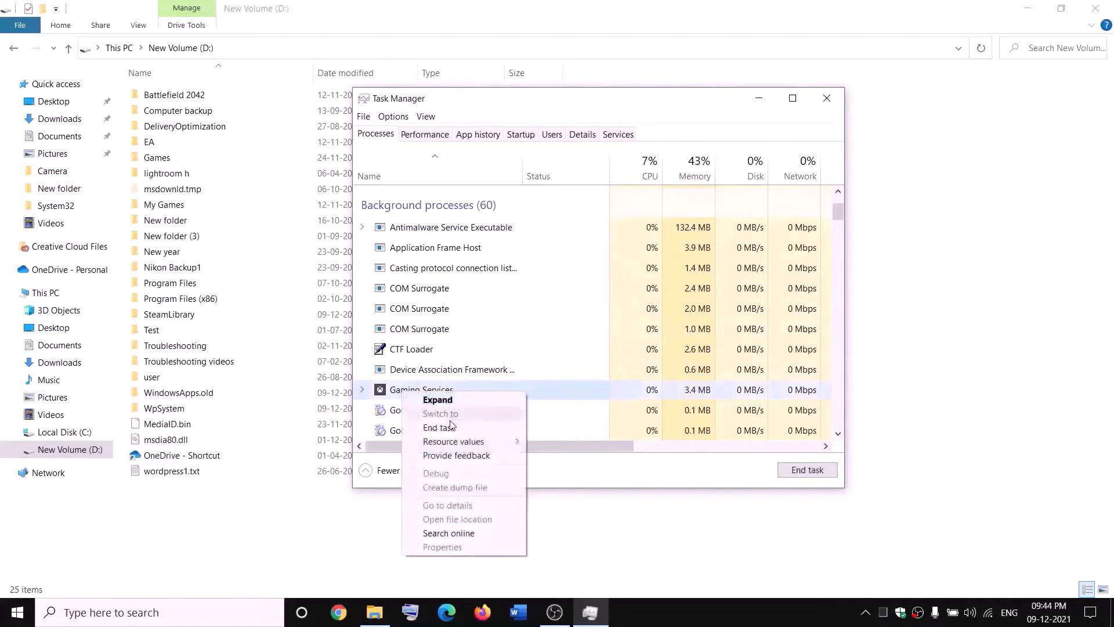
{"action": "left_click", "coordinate": [446, 428]}
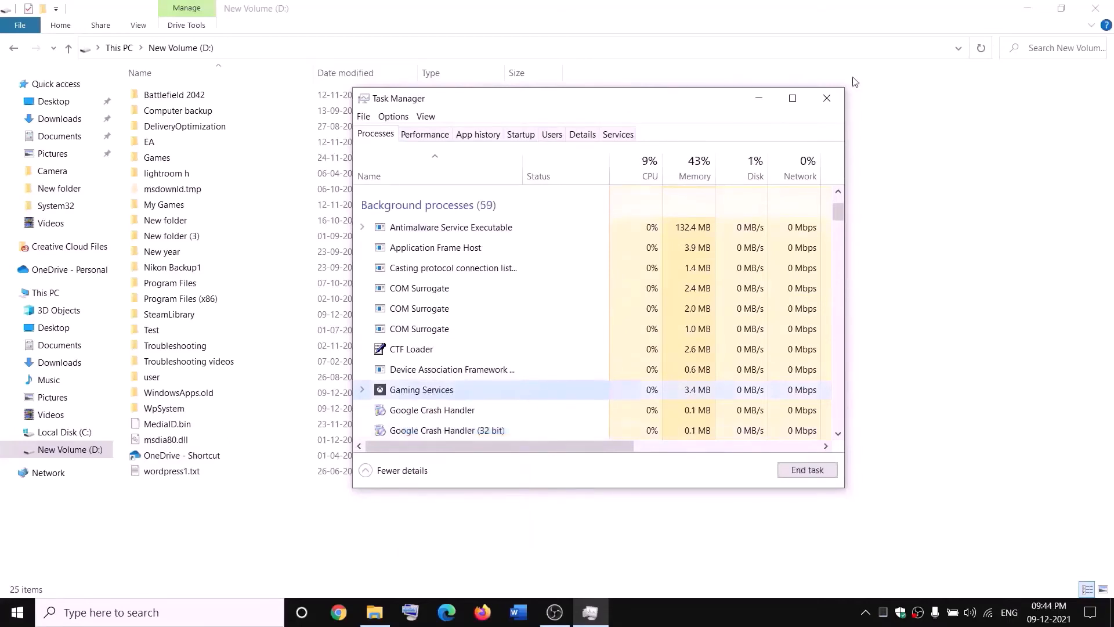
{"action": "left_click", "coordinate": [827, 97]}
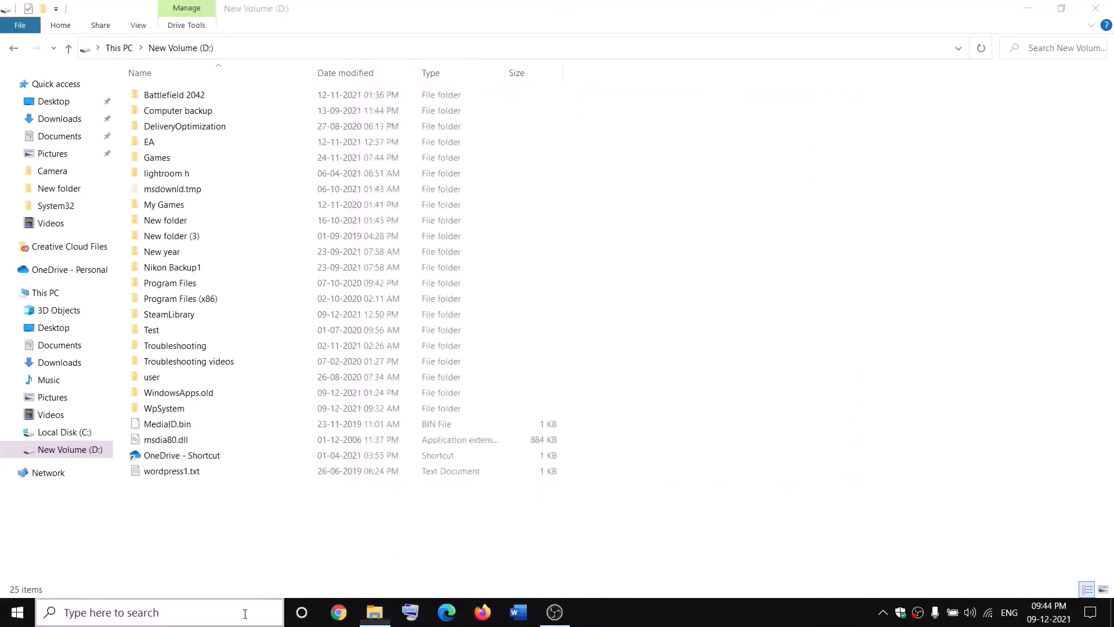
Open the Windows Services console and go to the Gaming Services entries
{"action": "left_click", "coordinate": [245, 614]}
{"action": "type", "text": "servi"}
{"action": "key", "text": "Return"}
{"action": "left_click", "coordinate": [478, 304]}
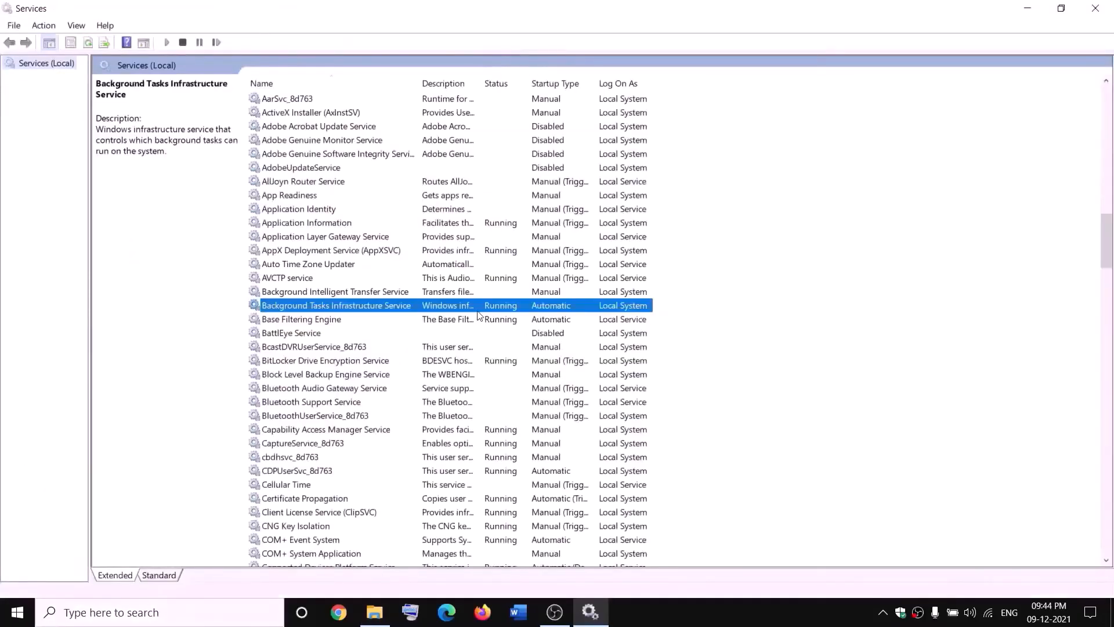
{"action": "key", "text": "g"}
{"action": "left_click", "coordinate": [485, 154]}
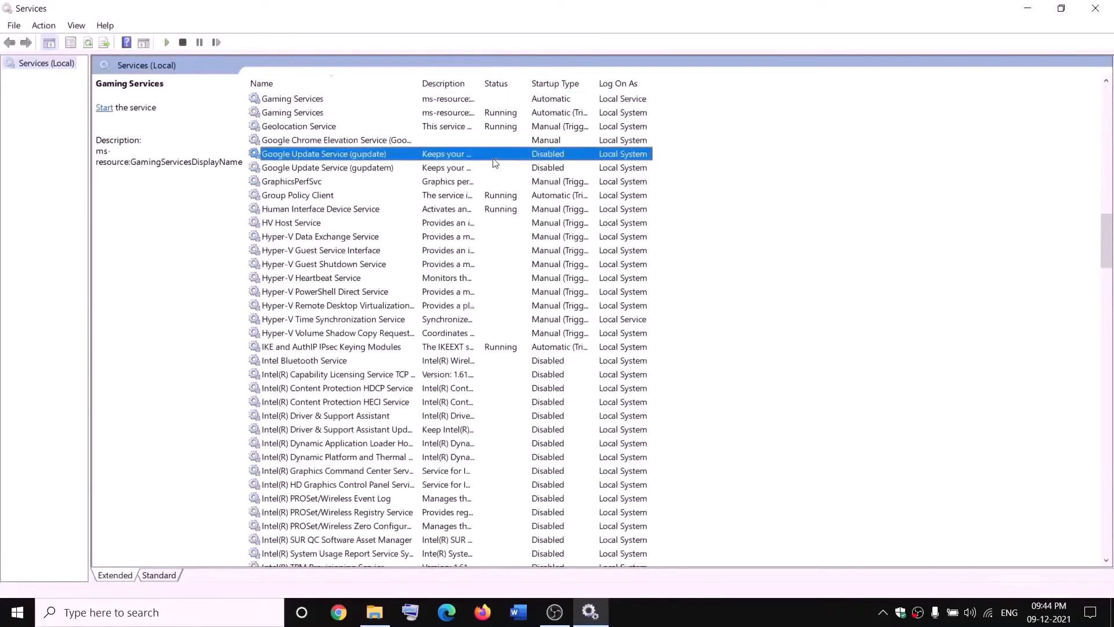
Start the first Gaming Services entry, the one that logs on as Local Service
{"action": "left_click", "coordinate": [462, 100]}
{"action": "right_click", "coordinate": [462, 100]}
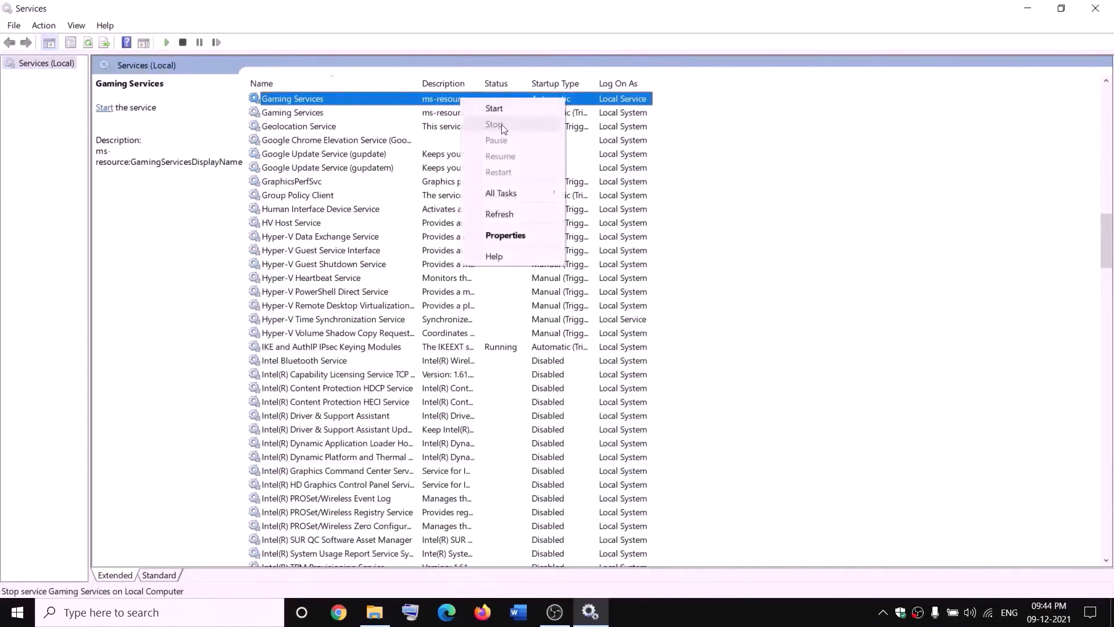
{"action": "left_click", "coordinate": [494, 109]}
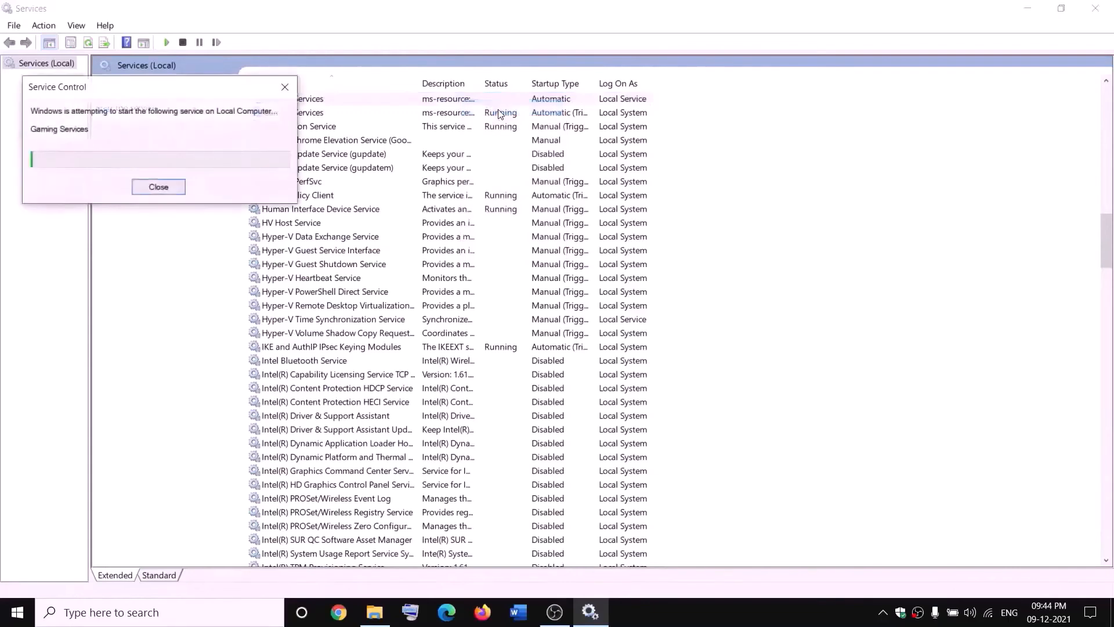
Stop both Gaming Services entries and look over the renamed folder on the D: drive before returning to Services
{"action": "right_click", "coordinate": [454, 102]}
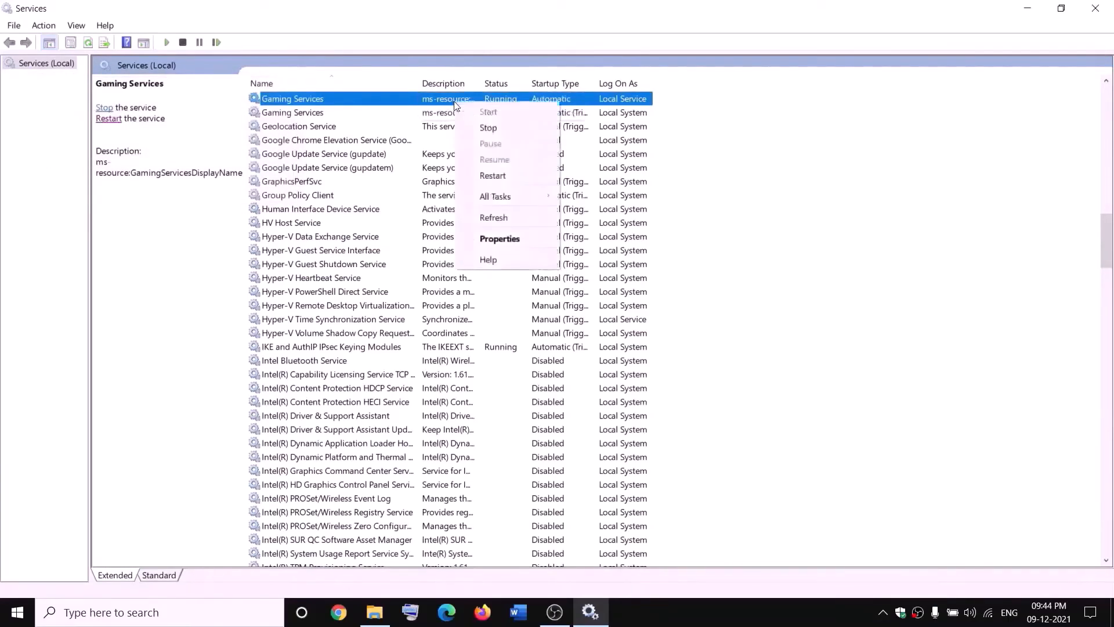
{"action": "left_click", "coordinate": [488, 125]}
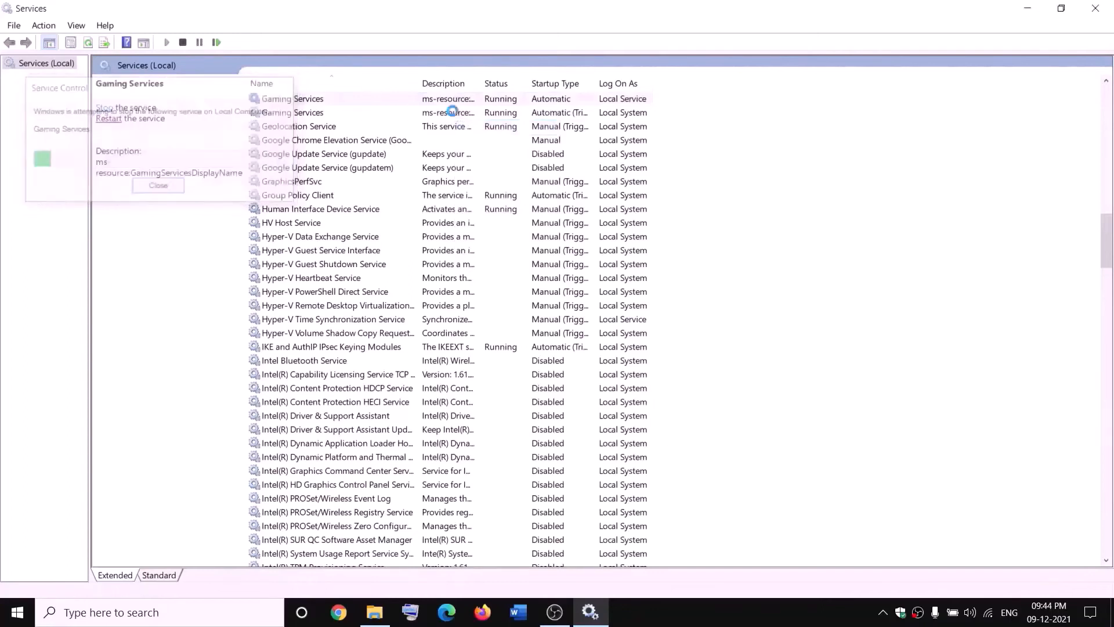
{"action": "left_click", "coordinate": [454, 113]}
{"action": "right_click", "coordinate": [454, 114]}
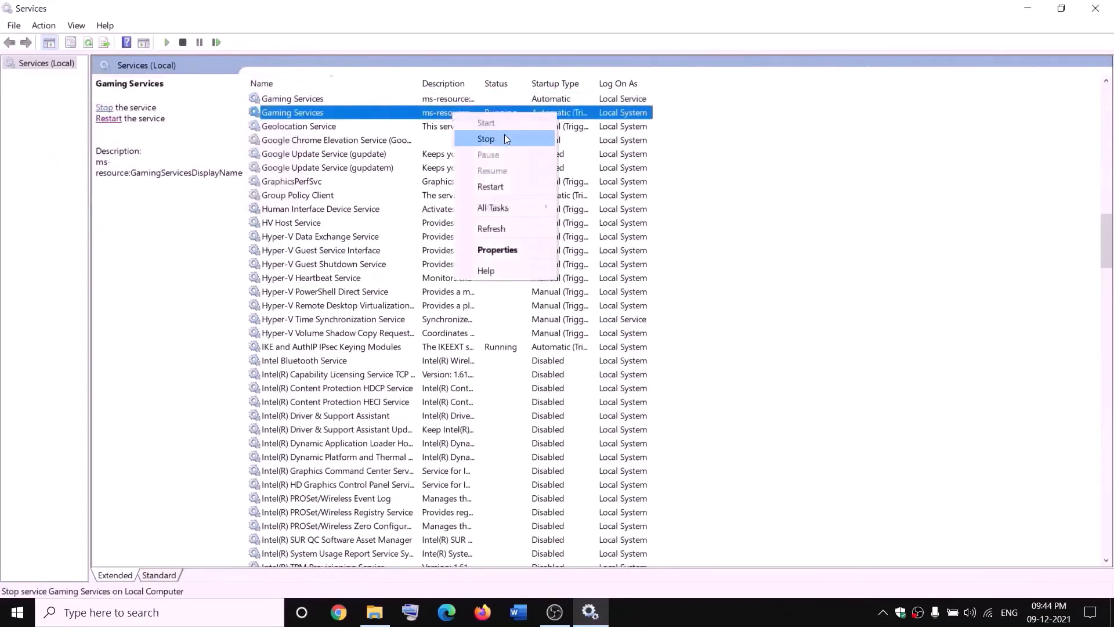
{"action": "left_click", "coordinate": [506, 139]}
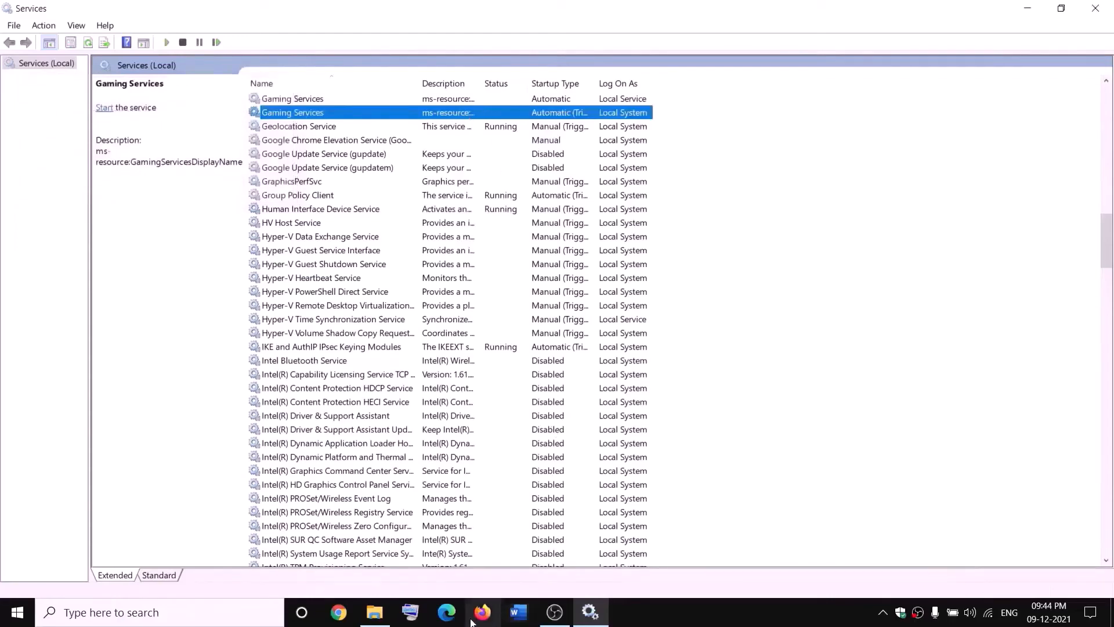
{"action": "left_click", "coordinate": [381, 620]}
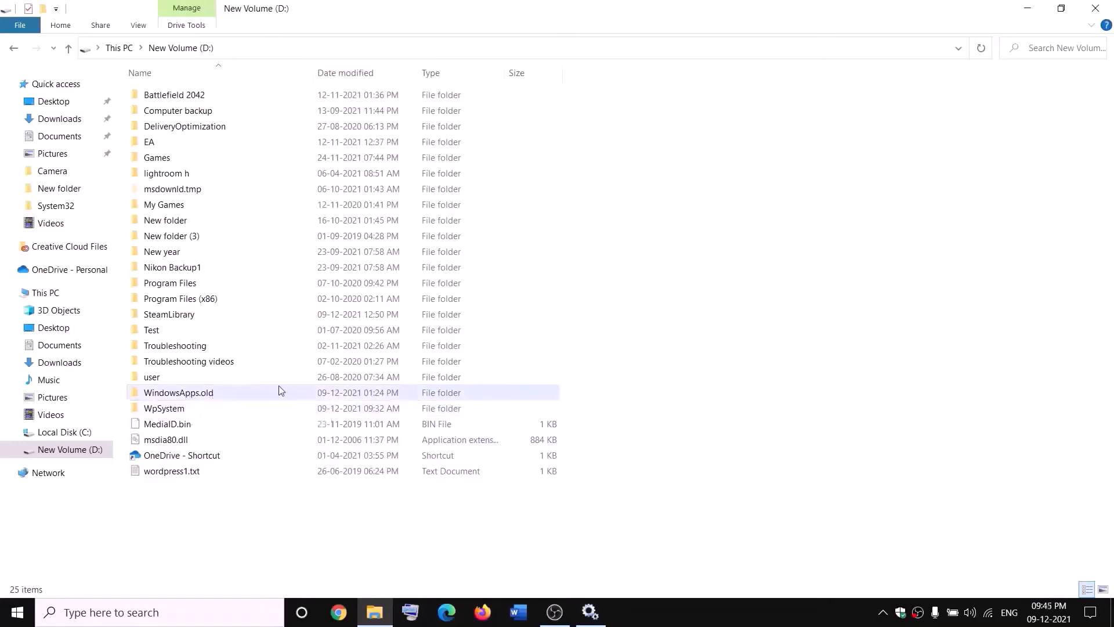
{"action": "key", "text": "alt+Tab"}
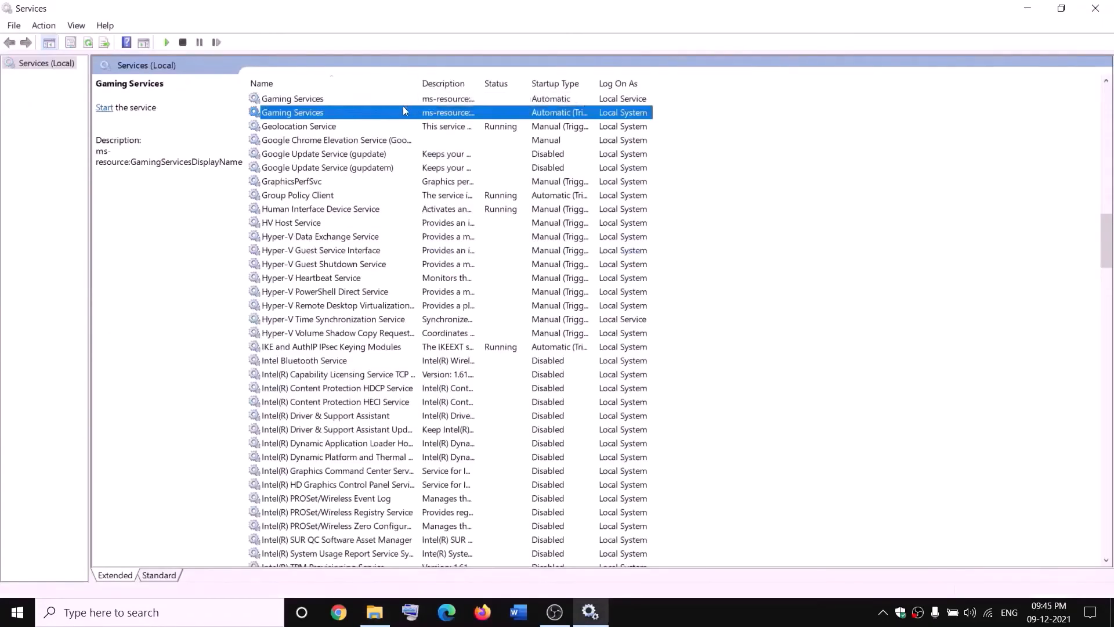
Start both Gaming Services entries again, the Local Service one first and the Local System one second
{"action": "left_click", "coordinate": [408, 99]}
{"action": "right_click", "coordinate": [412, 100]}
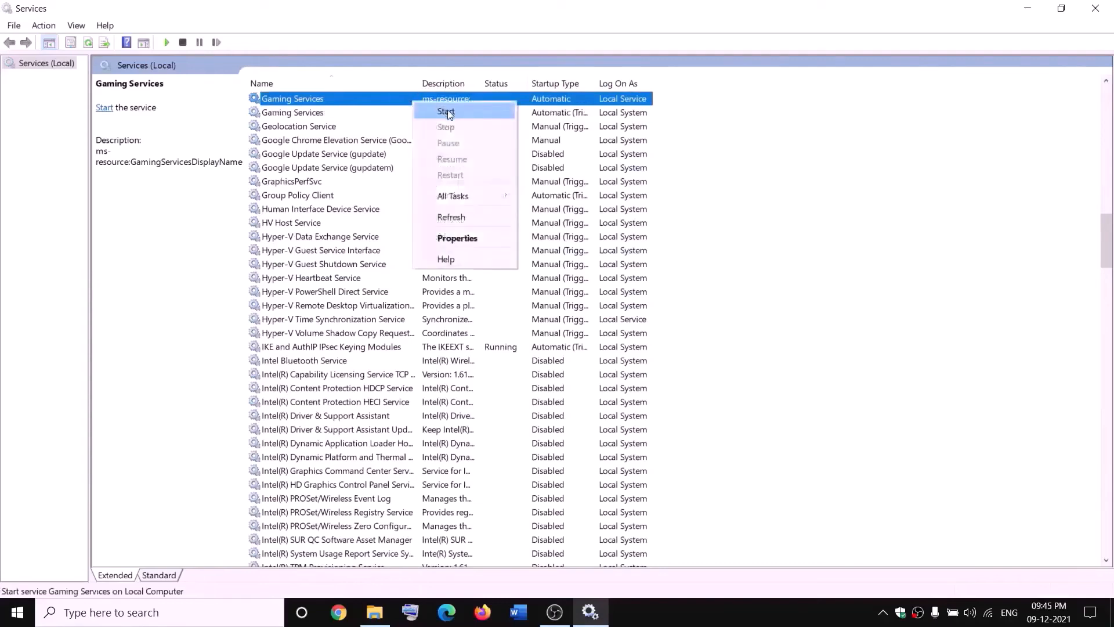
{"action": "left_click", "coordinate": [435, 111]}
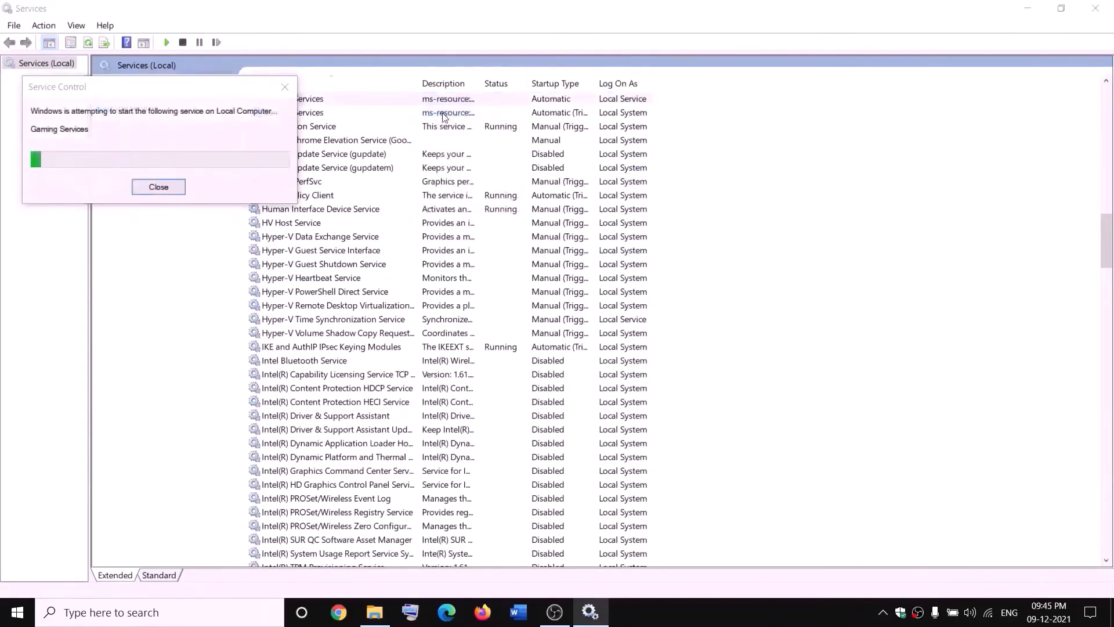
{"action": "left_click", "coordinate": [458, 113]}
{"action": "right_click", "coordinate": [467, 114]}
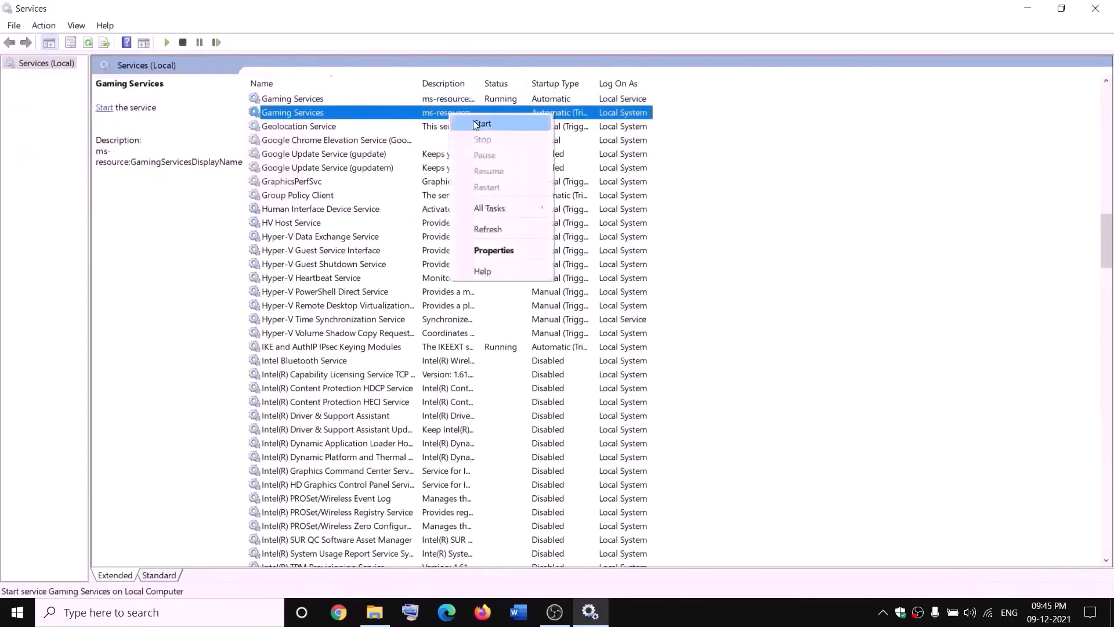
{"action": "left_click", "coordinate": [475, 122]}
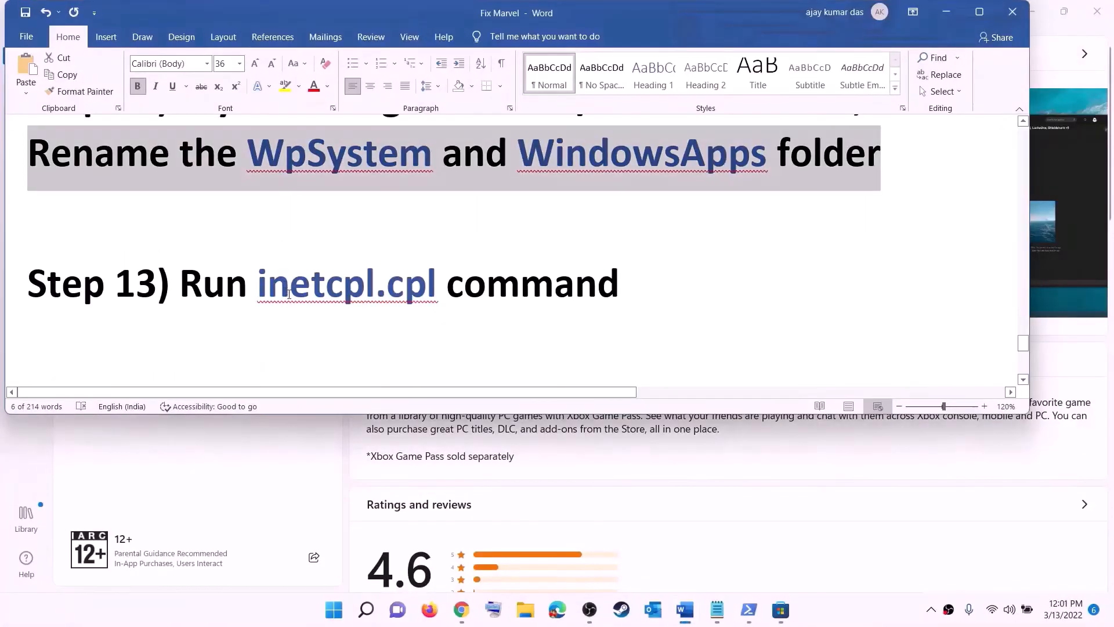
Copy the inetcpl.cpl command from Step 13 of the Word document and open that control panel item through Windows search
{"action": "left_click_drag", "start_coordinate": [271, 283], "coordinate": [412, 275]}
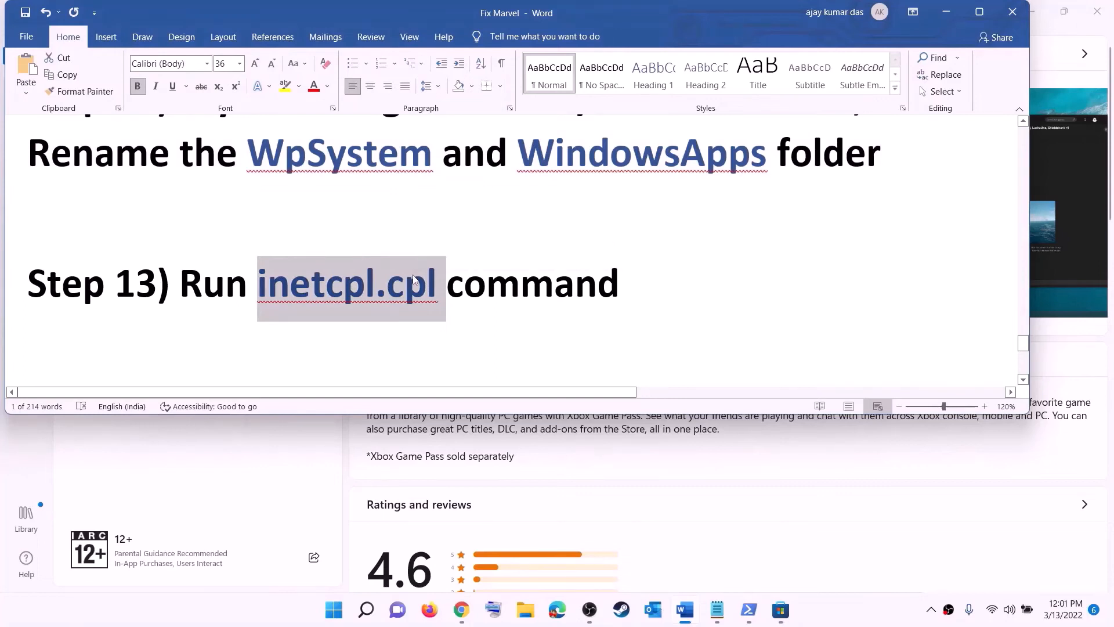
{"action": "key", "text": "ctrl+c"}
{"action": "left_click", "coordinate": [333, 609]}
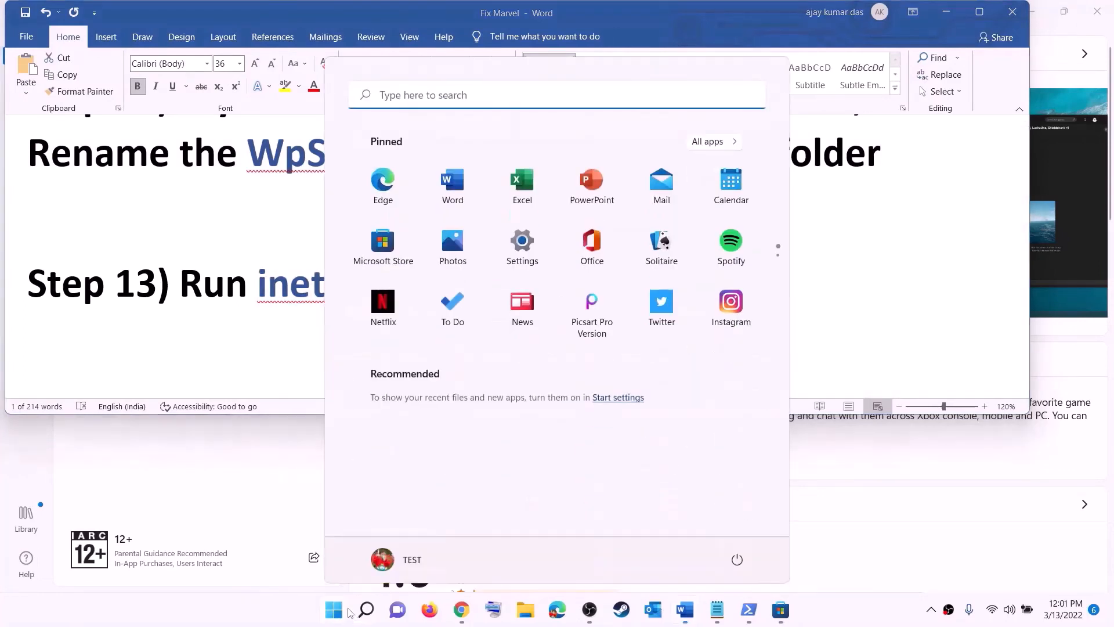
{"action": "key", "text": "ctrl+v"}
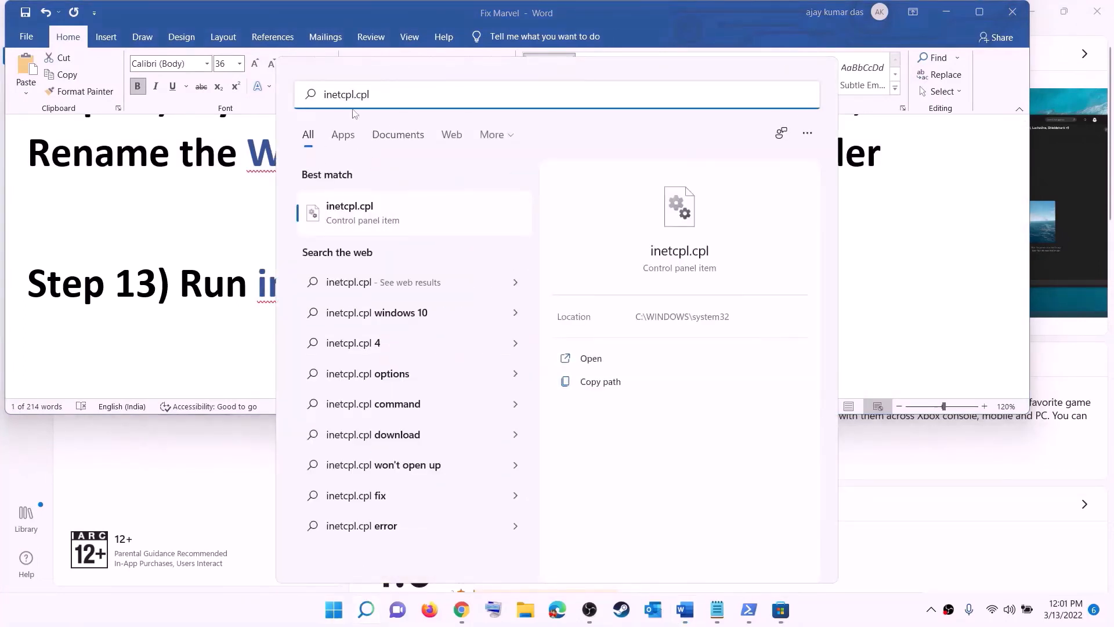
{"action": "left_click", "coordinate": [355, 216]}
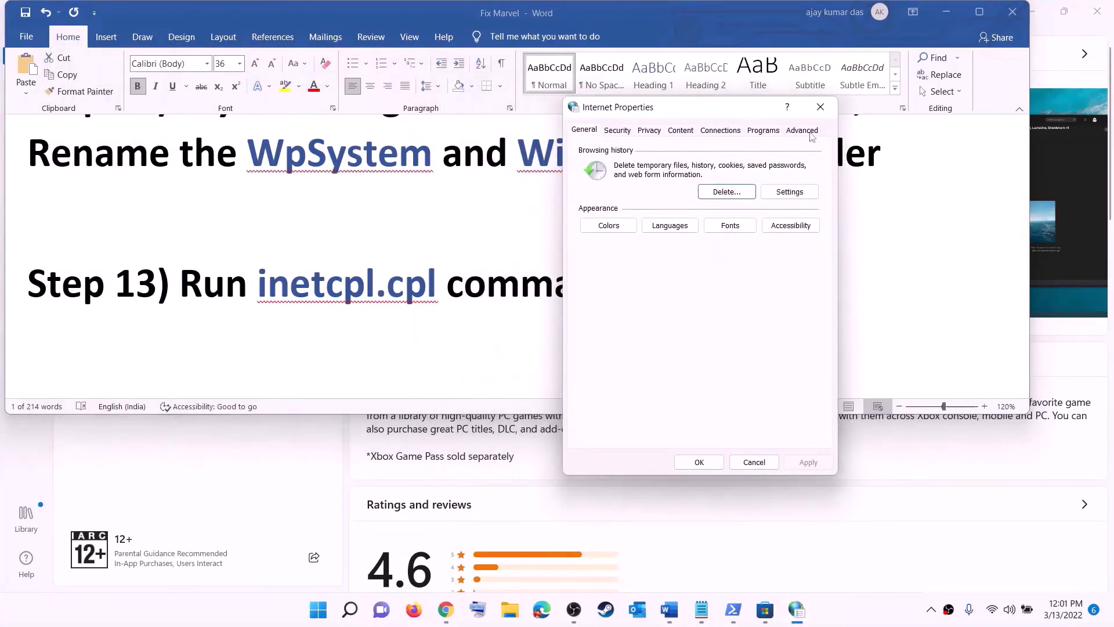
Review the SSL and TLS options in the advanced Internet Properties settings and accept the dialog
{"action": "left_click", "coordinate": [811, 134]}
{"action": "scroll", "coordinate": [705, 315], "scroll_direction": "down", "scroll_amount": 20}
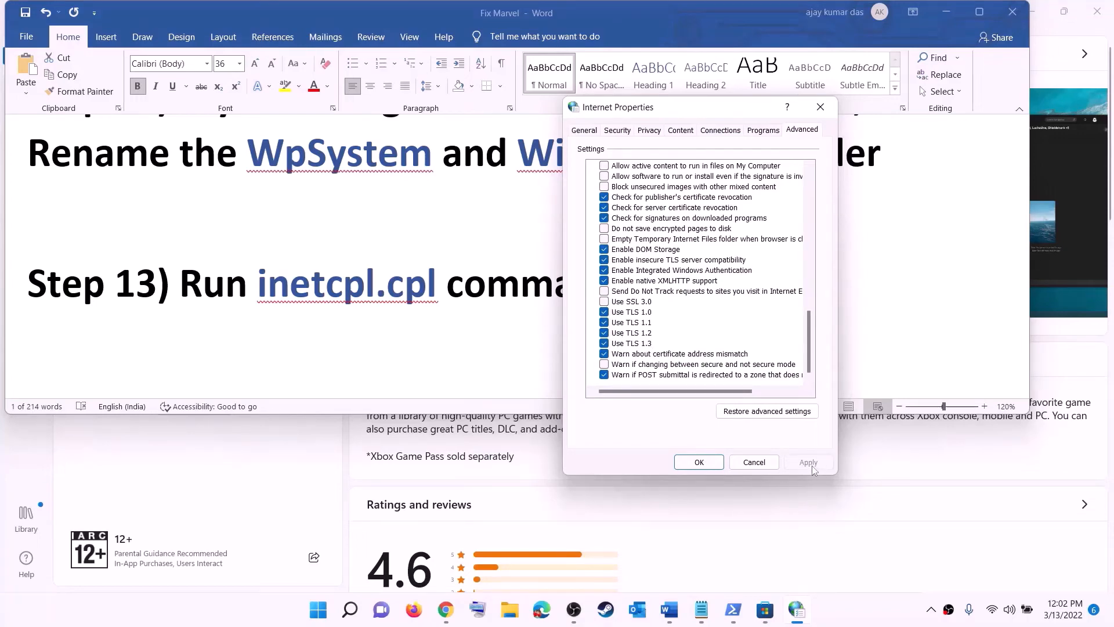
{"action": "left_click", "coordinate": [699, 463]}
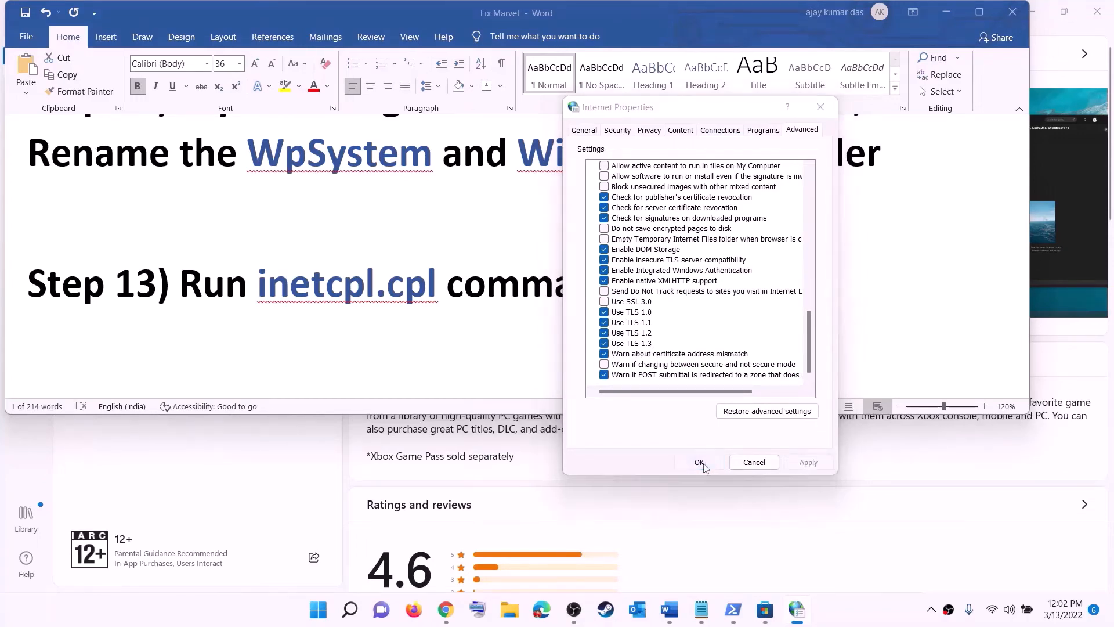
Read the Word instructions on updating Windows with the media creation tool, highlight the Windows 10 and 11 download links, and minimize Word
{"action": "scroll", "coordinate": [238, 295], "scroll_direction": "down", "scroll_amount": 5}
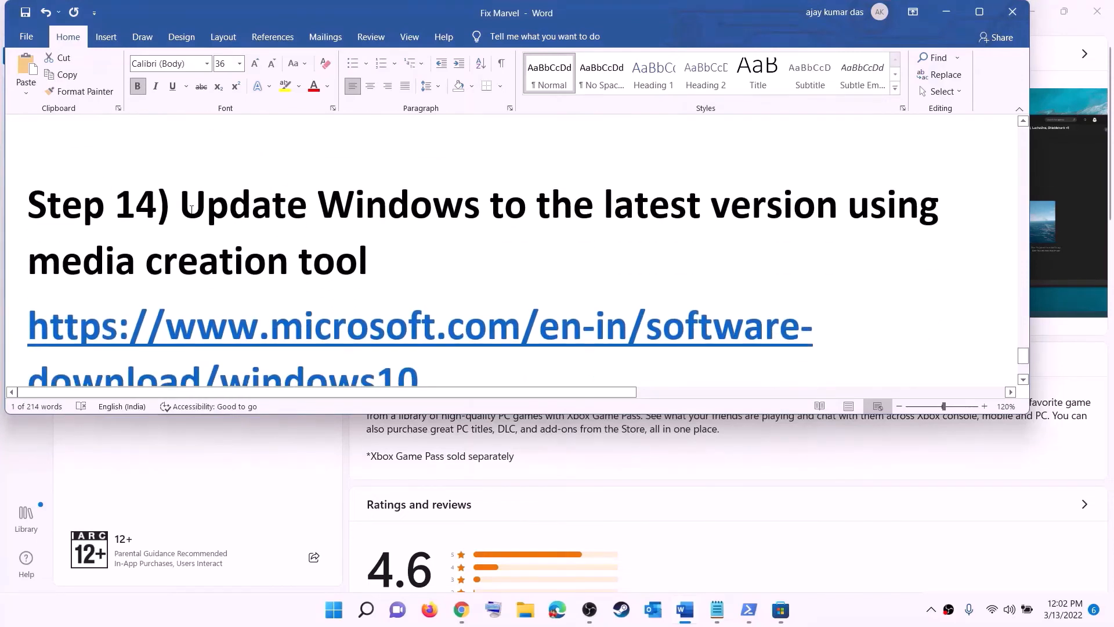
{"action": "left_click_drag", "start_coordinate": [192, 208], "coordinate": [443, 251]}
{"action": "scroll", "coordinate": [463, 259], "scroll_direction": "down", "scroll_amount": 3}
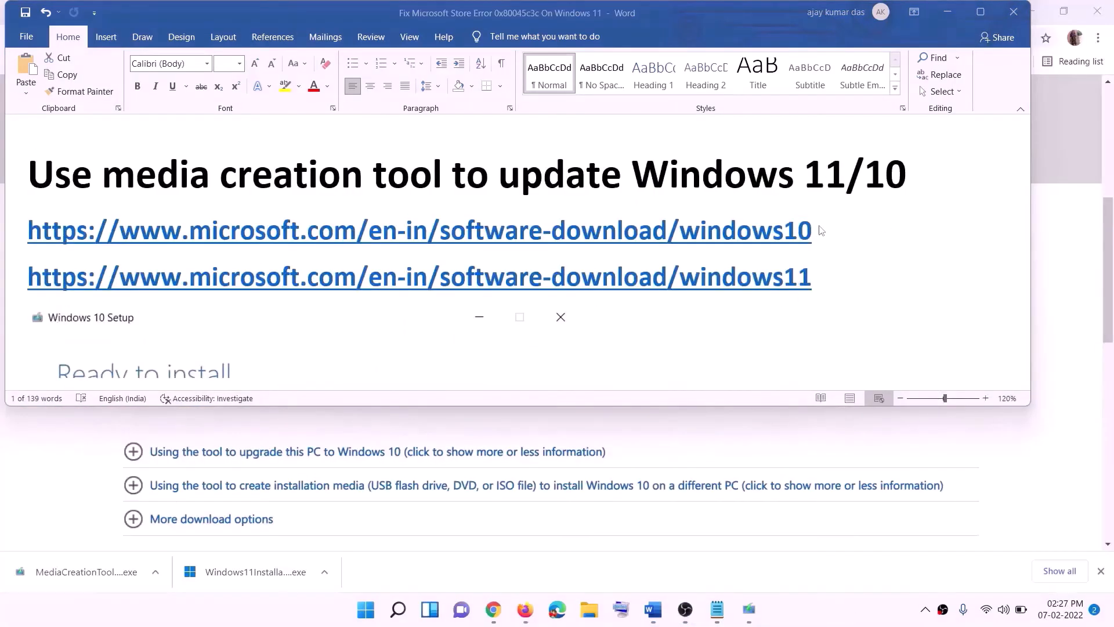
{"action": "left_click", "coordinate": [821, 231]}
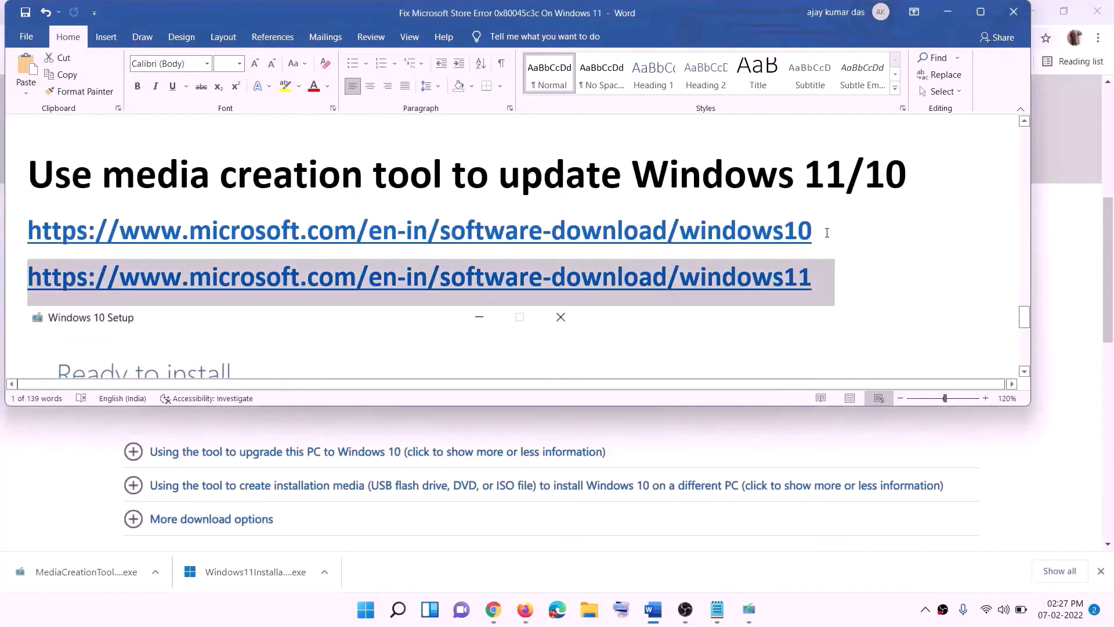
{"action": "left_click_drag", "start_coordinate": [826, 231], "coordinate": [169, 281]}
{"action": "left_click", "coordinate": [948, 13]}
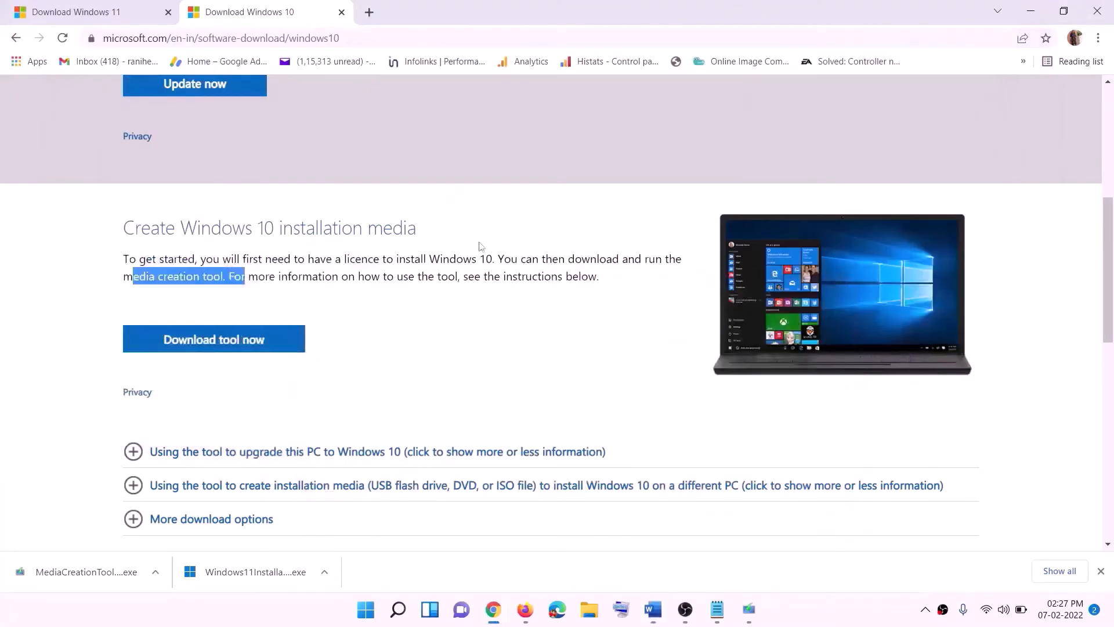
Find the Windows 10 installation media section on Microsoft's download page and download the media creation tool
{"action": "scroll", "coordinate": [479, 246], "scroll_direction": "up", "scroll_amount": 6}
{"action": "scroll", "coordinate": [375, 326], "scroll_direction": "down", "scroll_amount": 5}
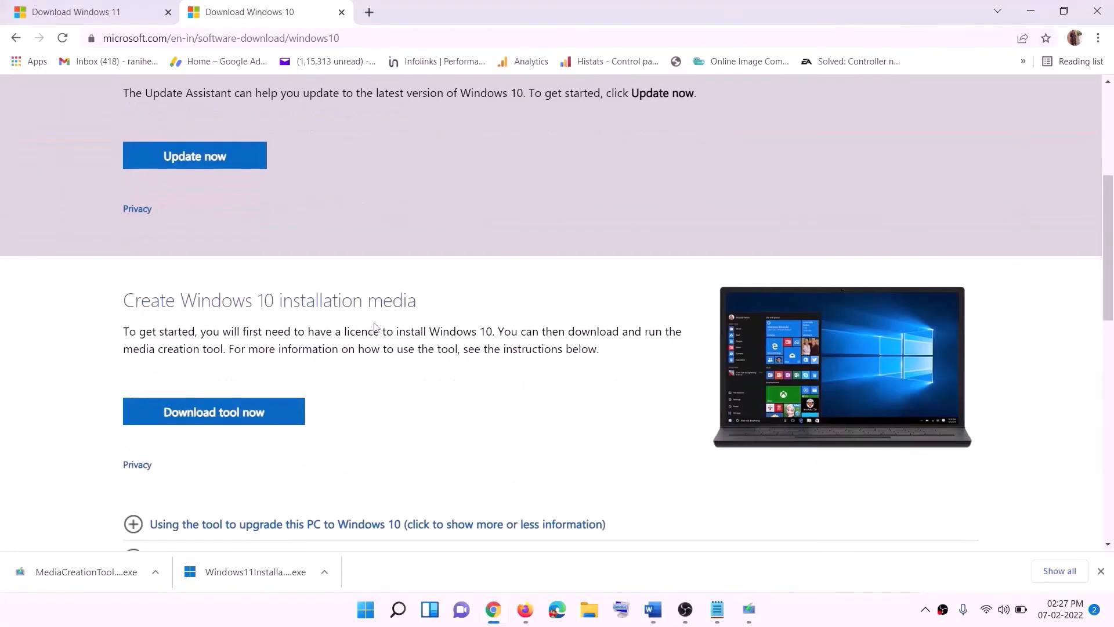
{"action": "left_click_drag", "start_coordinate": [133, 349], "coordinate": [249, 348]}
{"action": "scroll", "coordinate": [371, 318], "scroll_direction": "down", "scroll_amount": 3}
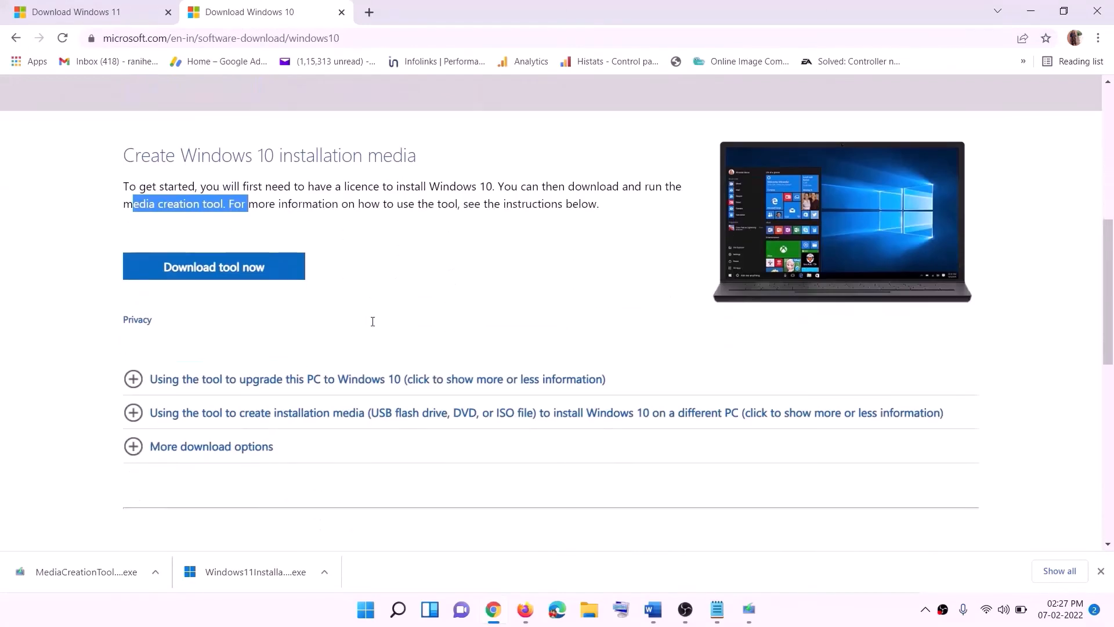
{"action": "left_click", "coordinate": [232, 278]}
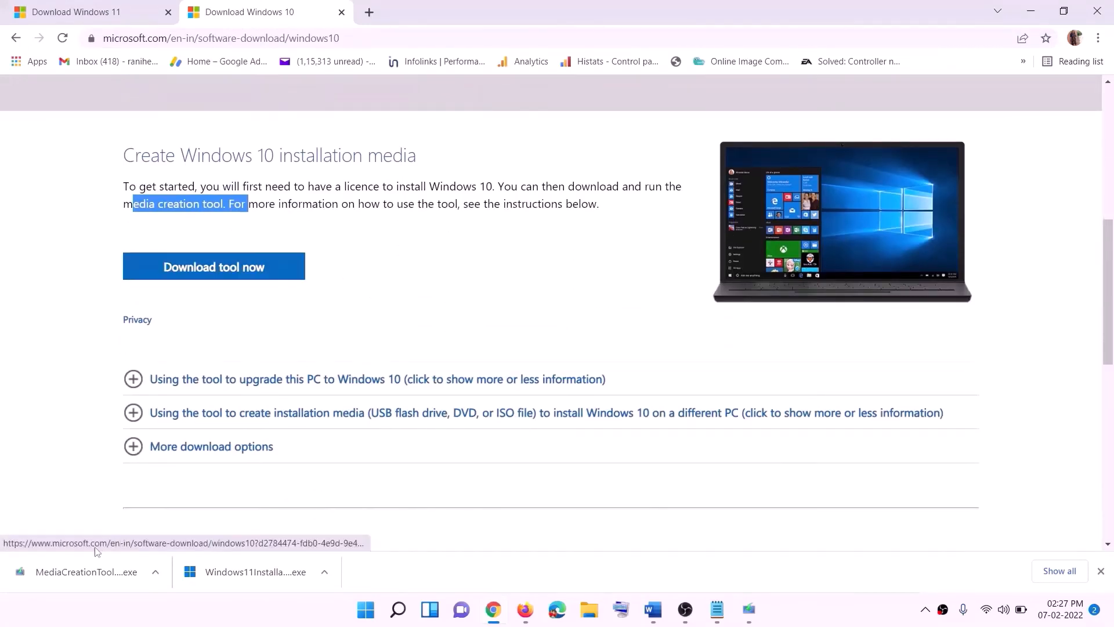
Switch to the Windows 10 Setup window and accept the Microsoft software license terms
{"action": "left_click", "coordinate": [755, 615]}
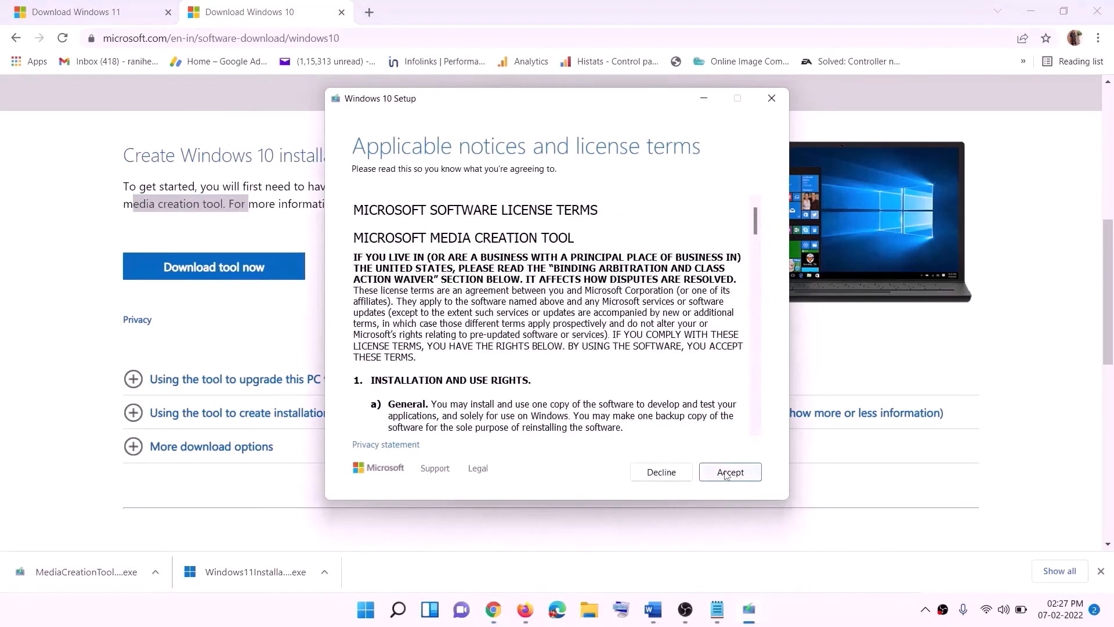
{"action": "left_click", "coordinate": [725, 474]}
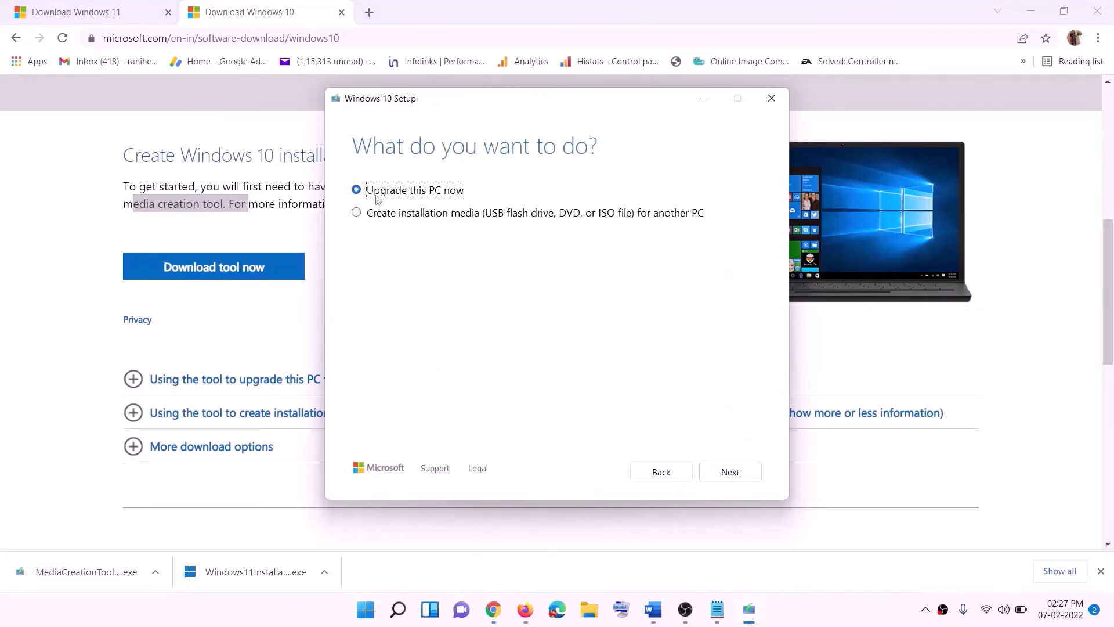
Start the Windows 10 download with Upgrade this PC now, and switch to Word to review the Windows 10 Ready to install screenshot
{"action": "left_click", "coordinate": [728, 472]}
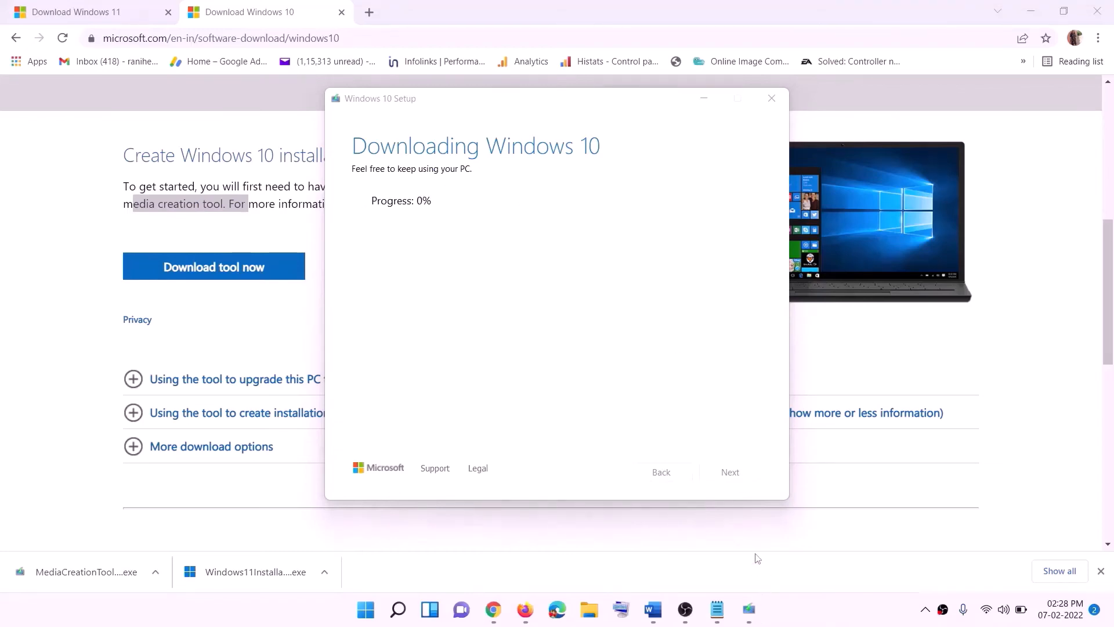
{"action": "left_click", "coordinate": [660, 619]}
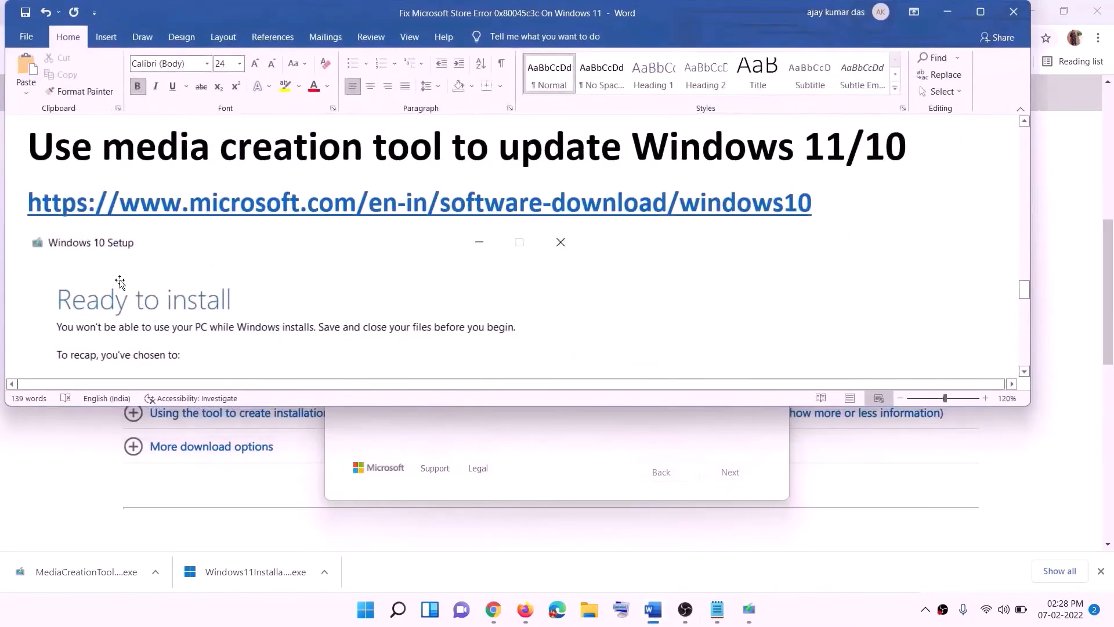
{"action": "scroll", "coordinate": [119, 280], "scroll_direction": "down", "scroll_amount": 1}
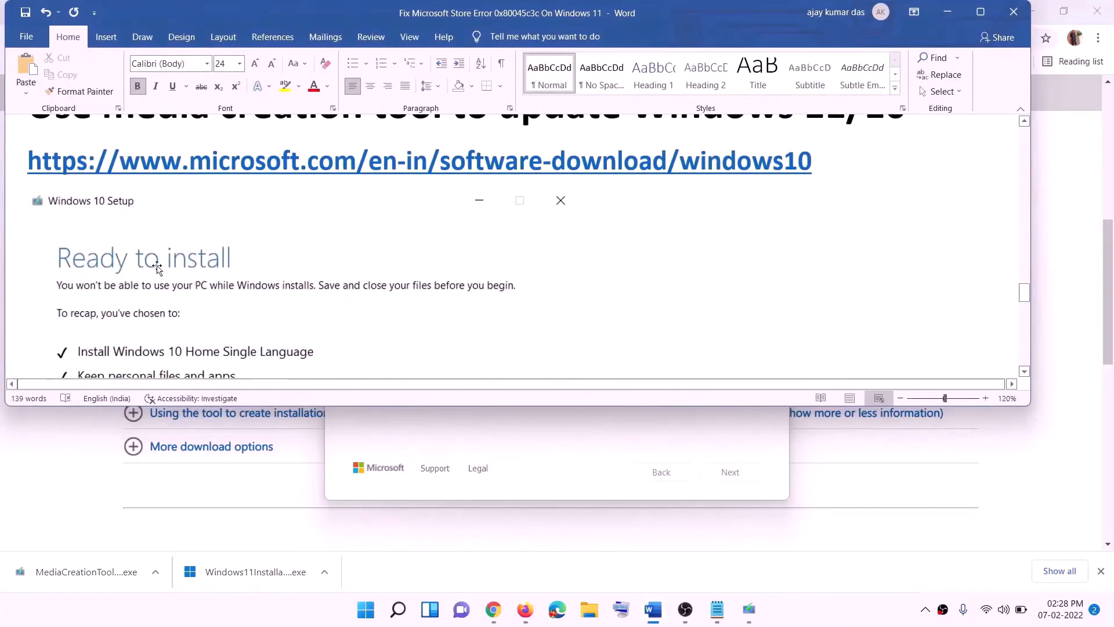
{"action": "left_click", "coordinate": [980, 11]}
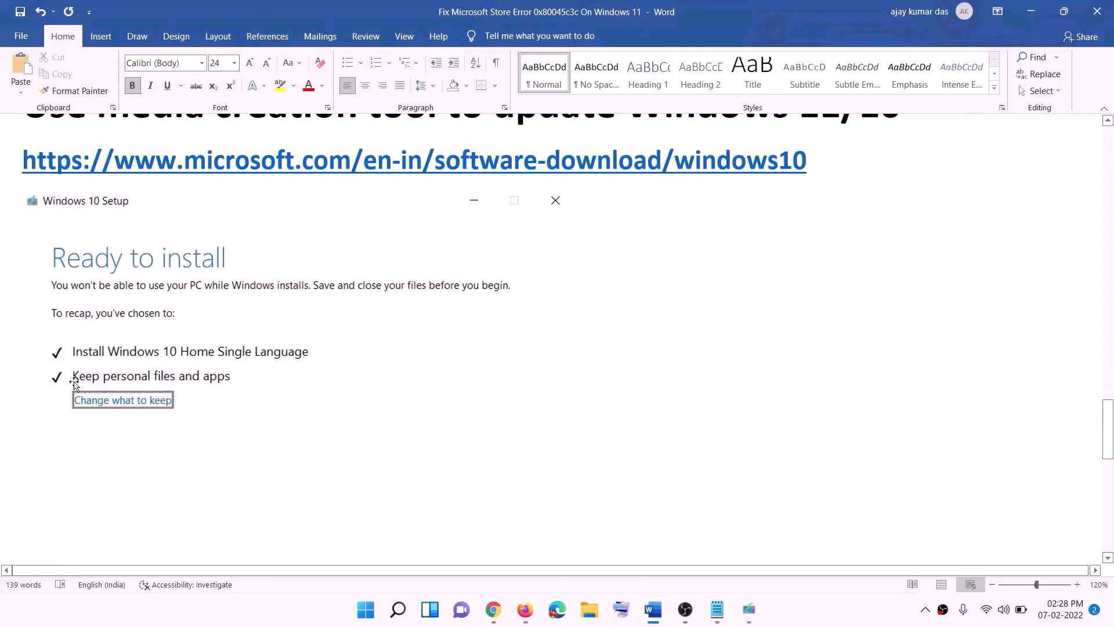
{"action": "scroll", "coordinate": [572, 404], "scroll_direction": "down", "scroll_amount": 3}
{"action": "scroll", "coordinate": [573, 405], "scroll_direction": "down", "scroll_amount": 1}
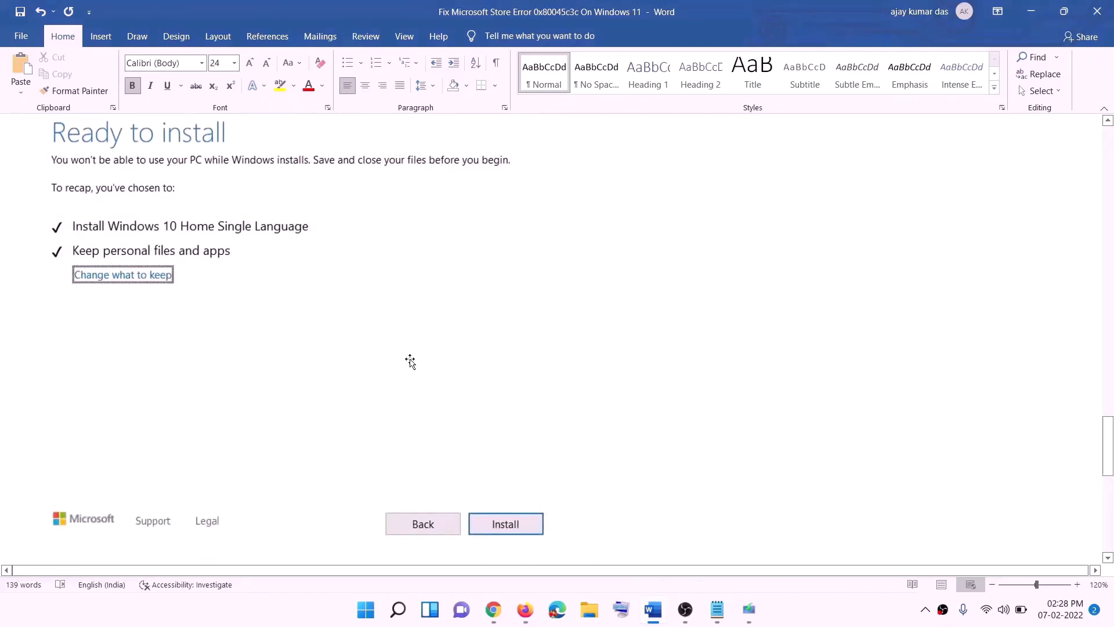
{"action": "scroll", "coordinate": [456, 360], "scroll_direction": "up", "scroll_amount": 2}
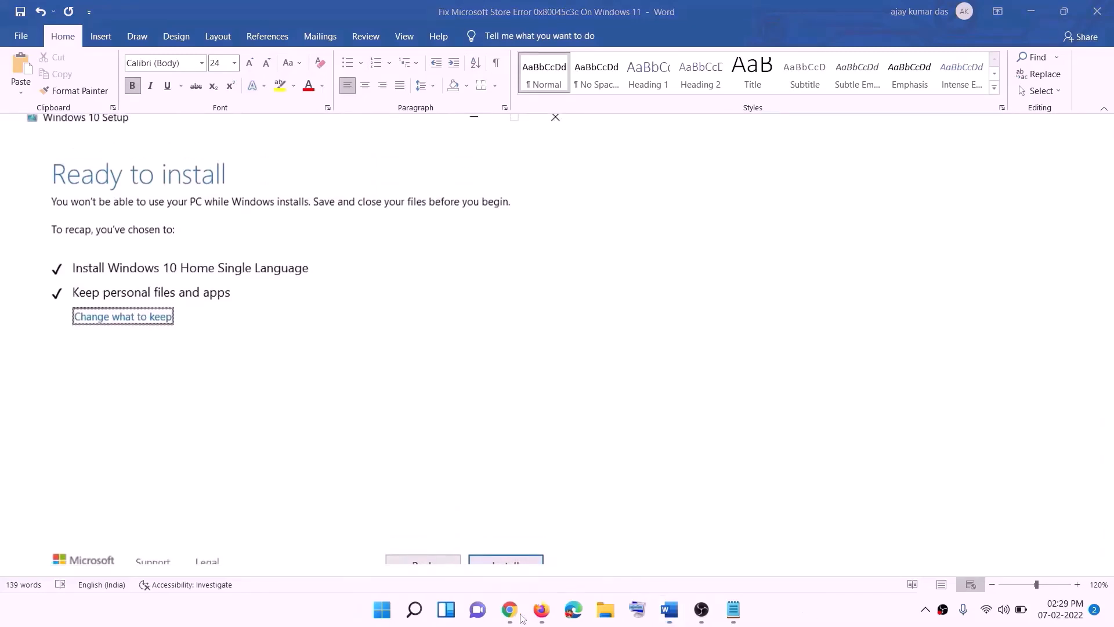
Switch to Chrome and download the media creation tool from the Create Windows 11 Installation Media section
{"action": "left_click", "coordinate": [514, 612]}
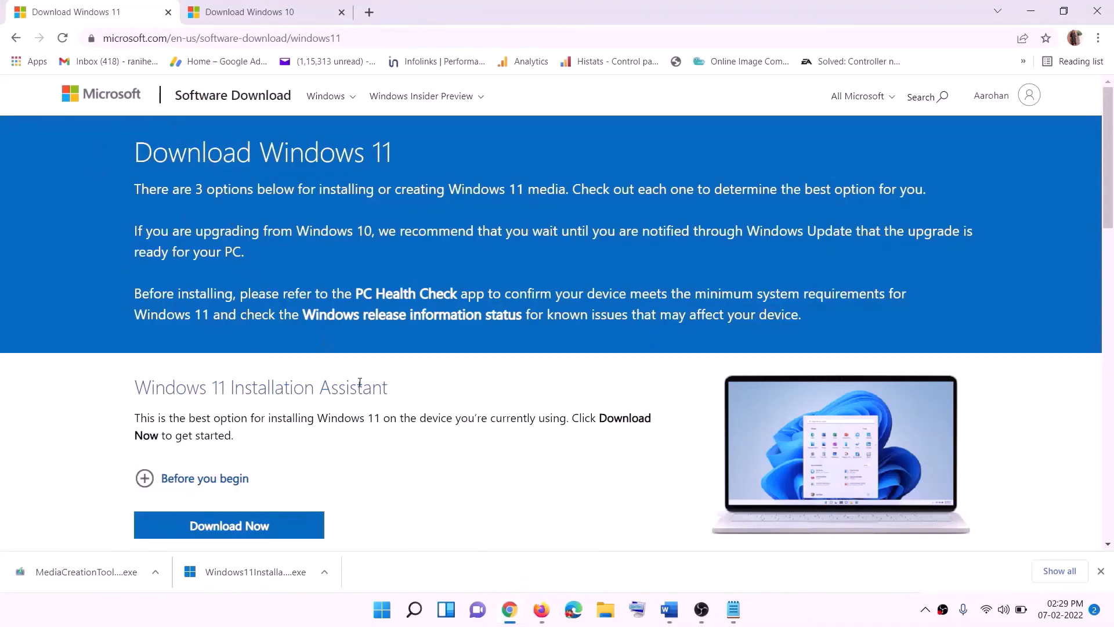
{"action": "scroll", "coordinate": [359, 382], "scroll_direction": "down", "scroll_amount": 5}
{"action": "left_click", "coordinate": [212, 344]}
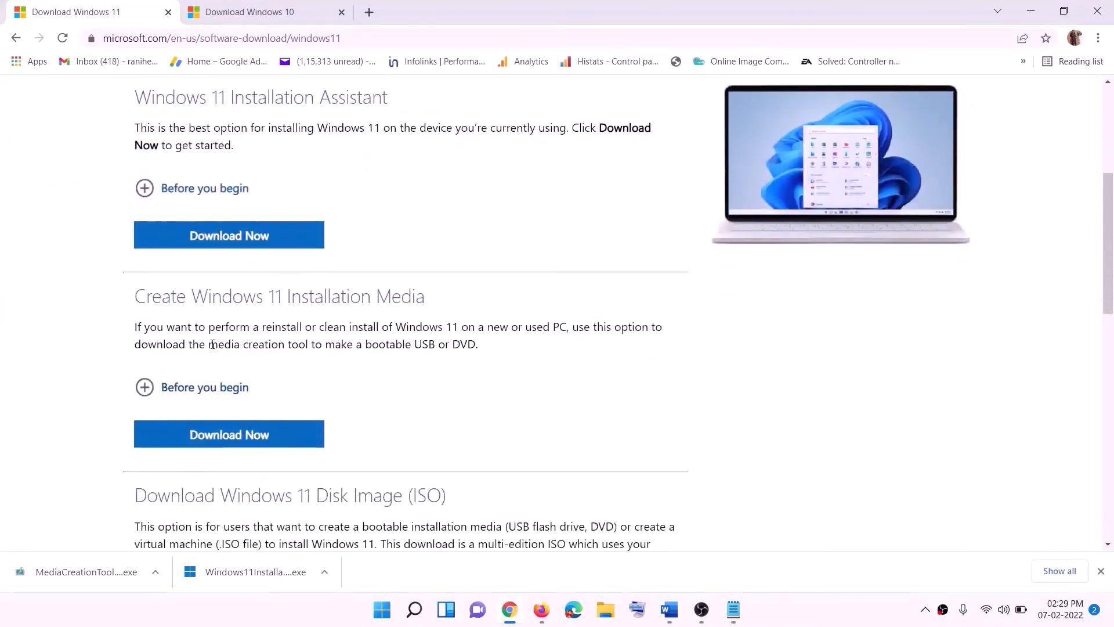
{"action": "left_click_drag", "start_coordinate": [212, 344], "coordinate": [322, 346]}
{"action": "left_click", "coordinate": [221, 441]}
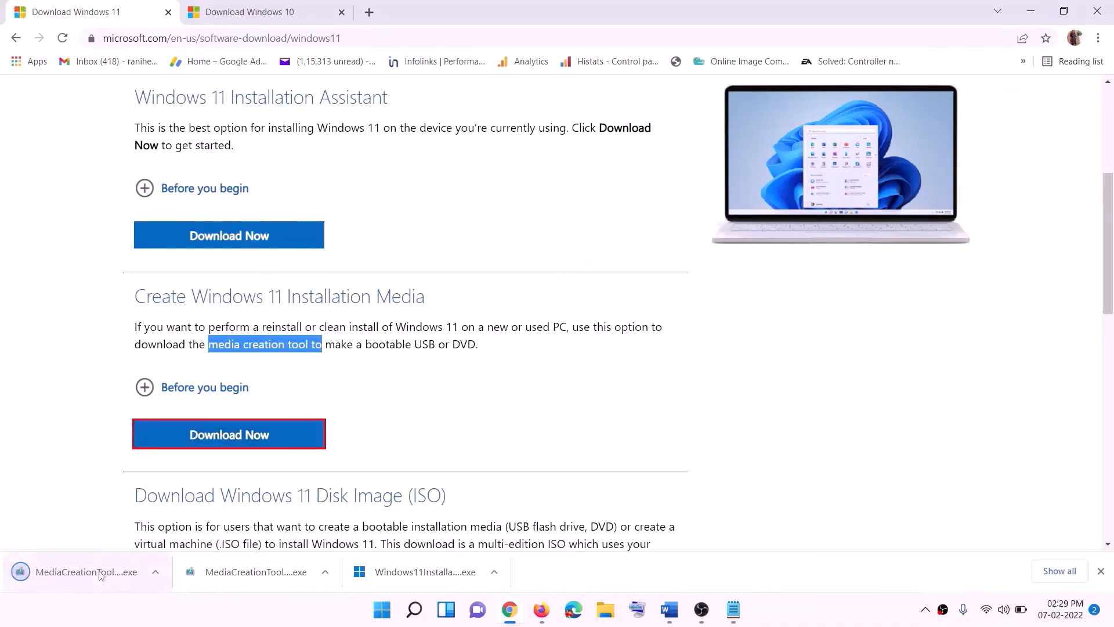
Run the downloaded Windows 11 media creation tool, allow it to make changes, and accept the license terms
{"action": "left_click", "coordinate": [78, 581]}
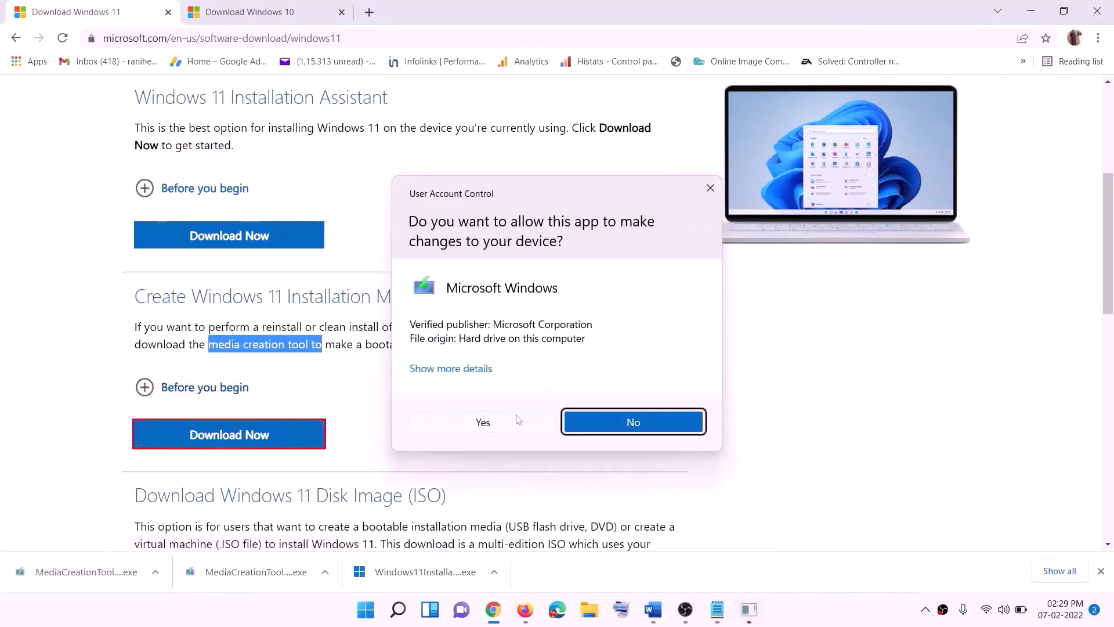
{"action": "left_click", "coordinate": [483, 422]}
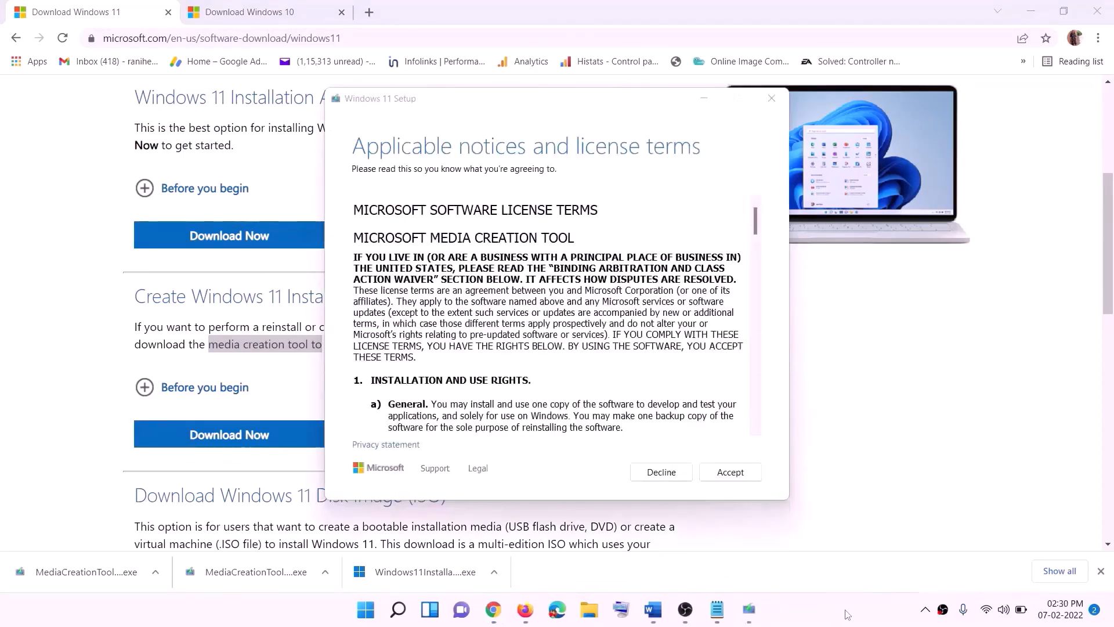
{"action": "left_click", "coordinate": [730, 472]}
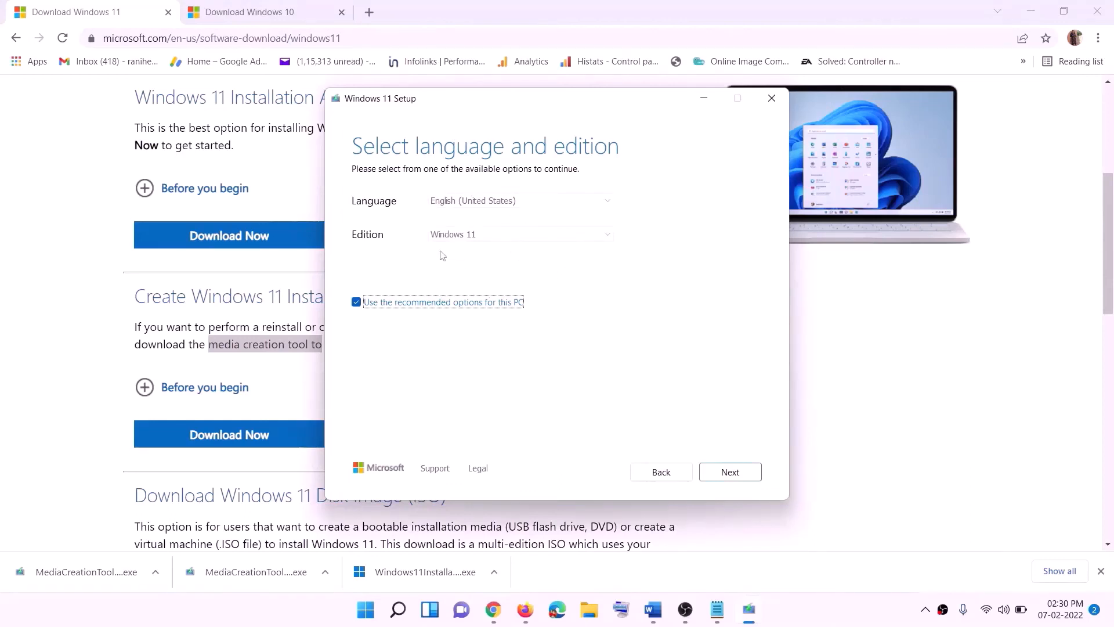
Keep the recommended language and edition, choose ISO file as the media, and select the Desktop as its save location
{"action": "left_click", "coordinate": [722, 472]}
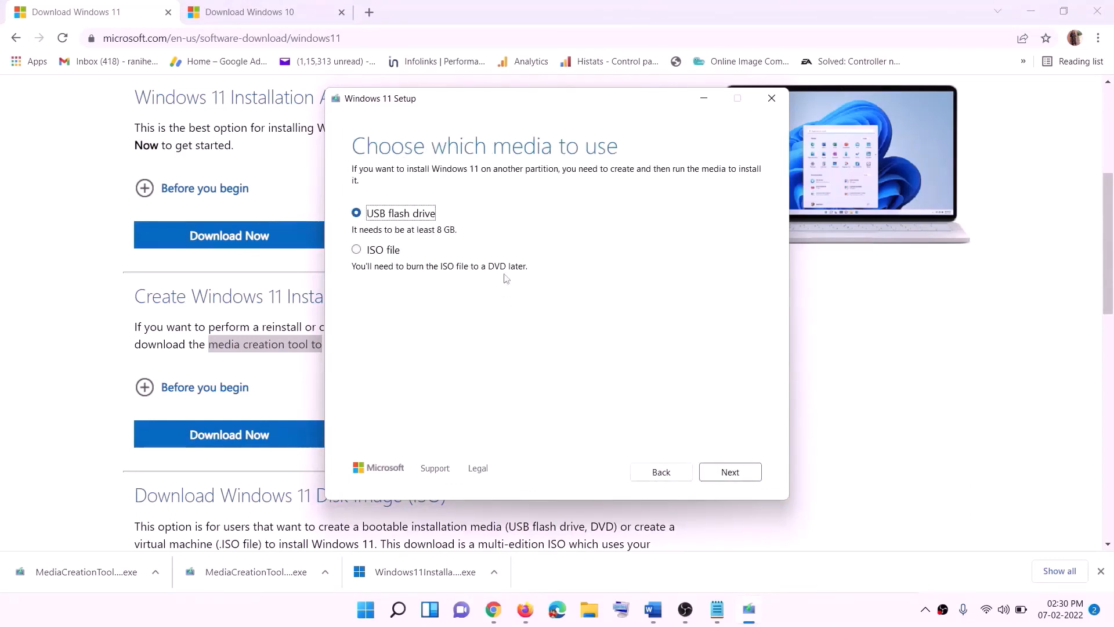
{"action": "left_click", "coordinate": [374, 250]}
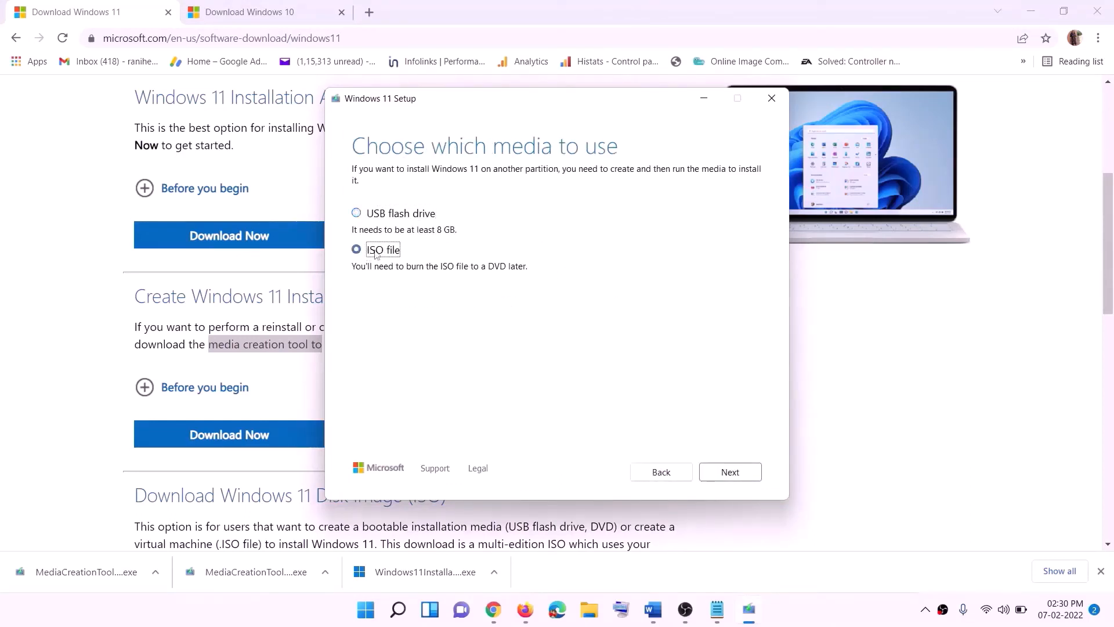
{"action": "left_click", "coordinate": [728, 471]}
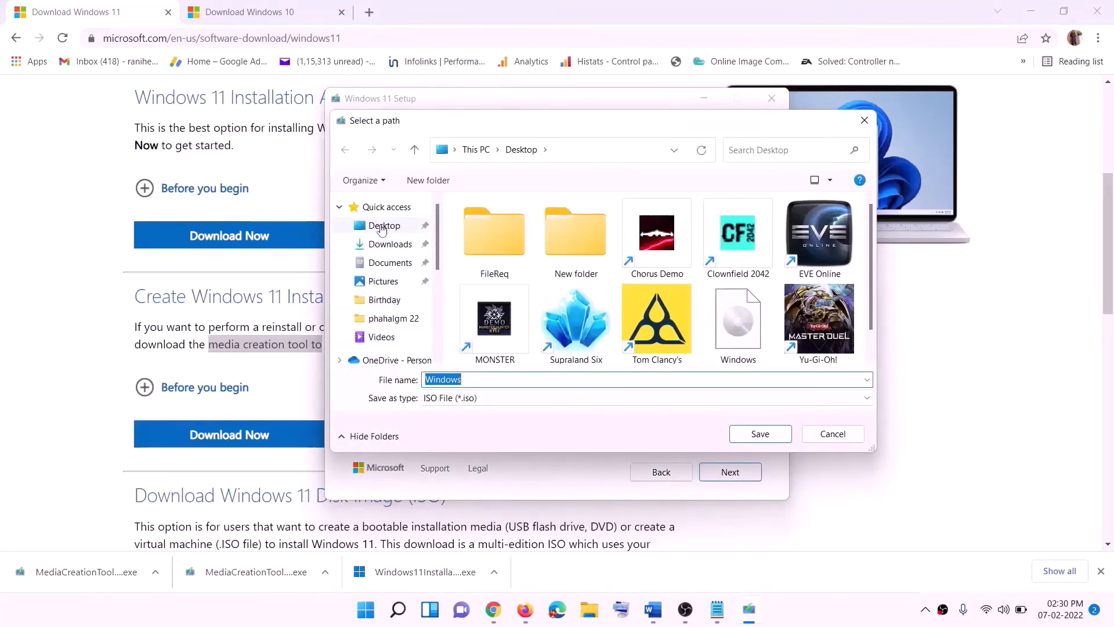
{"action": "left_click", "coordinate": [381, 227]}
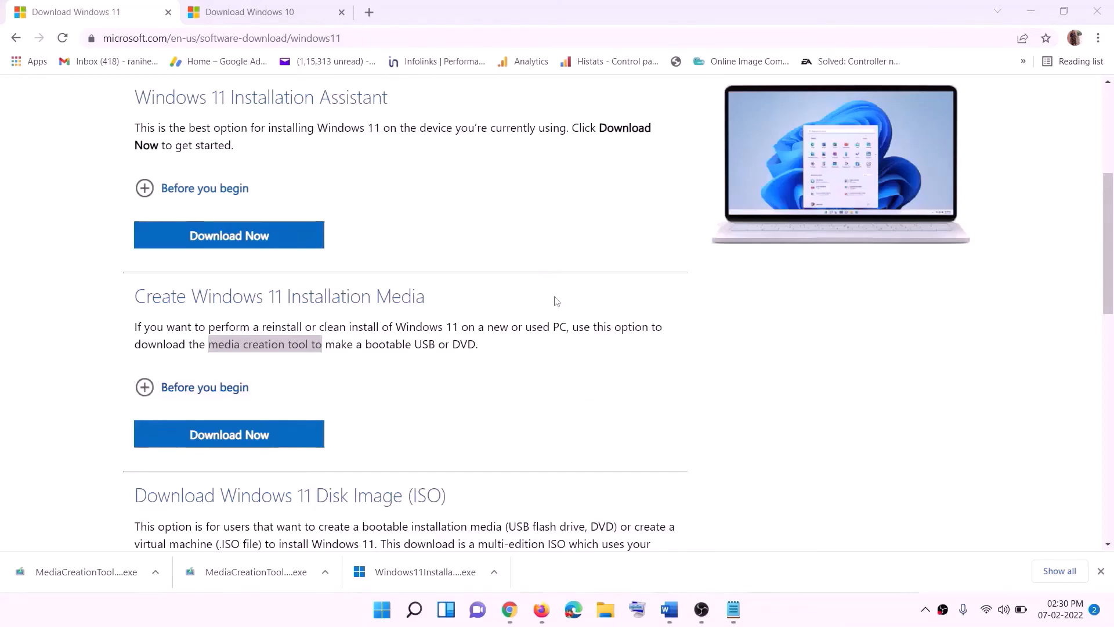
Show the desktop, move the Windows ISO file to an open spot, and open it as a mounted drive
{"action": "key", "text": "super+d"}
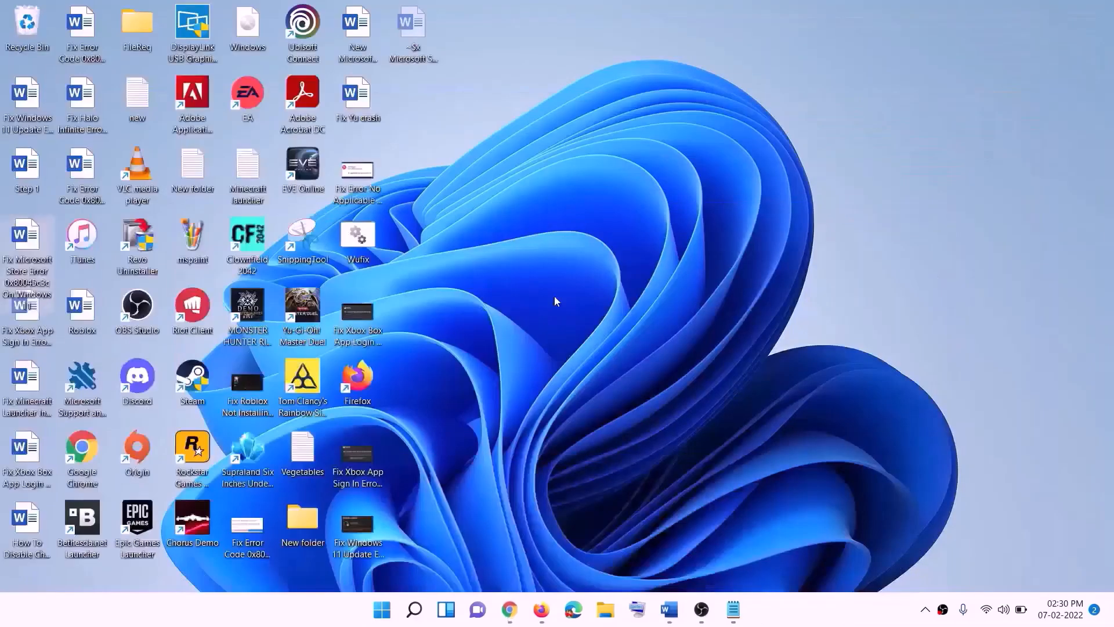
{"action": "left_click_drag", "start_coordinate": [253, 29], "coordinate": [447, 342]}
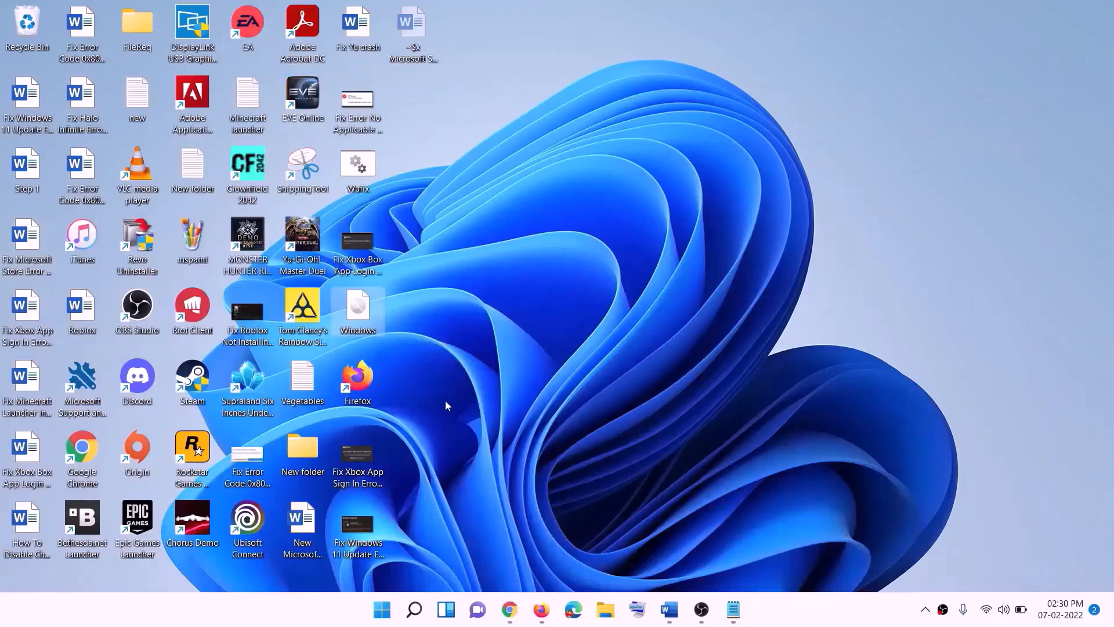
{"action": "double_click", "coordinate": [360, 315]}
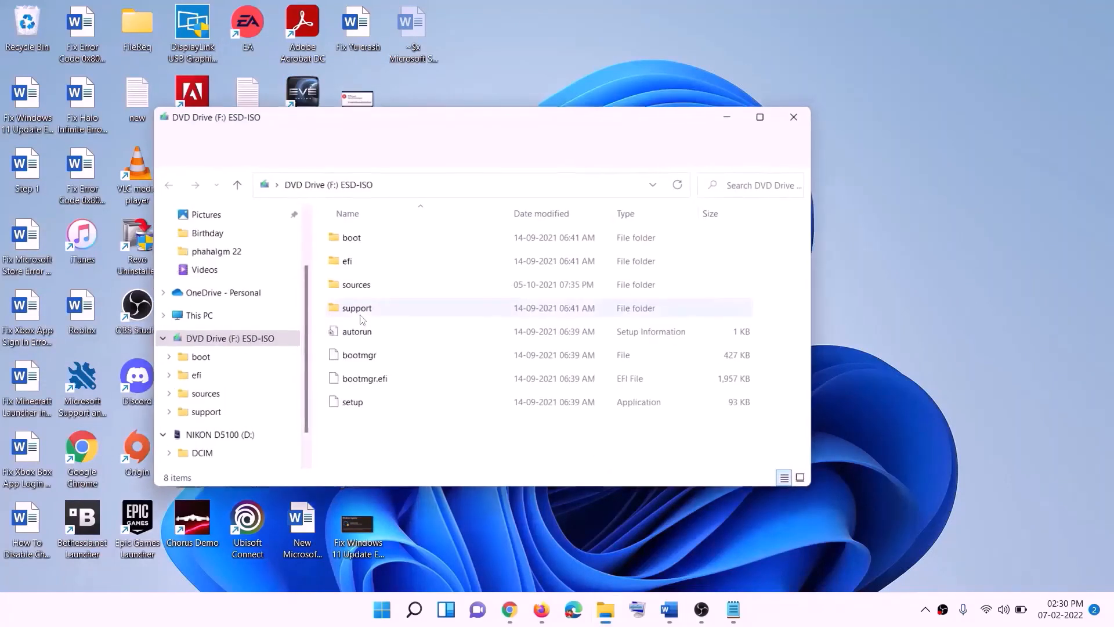
Run setup from the mounted ESD-ISO drive, allow it to make changes, and continue past the Install Windows 11 page
{"action": "left_click", "coordinate": [352, 404]}
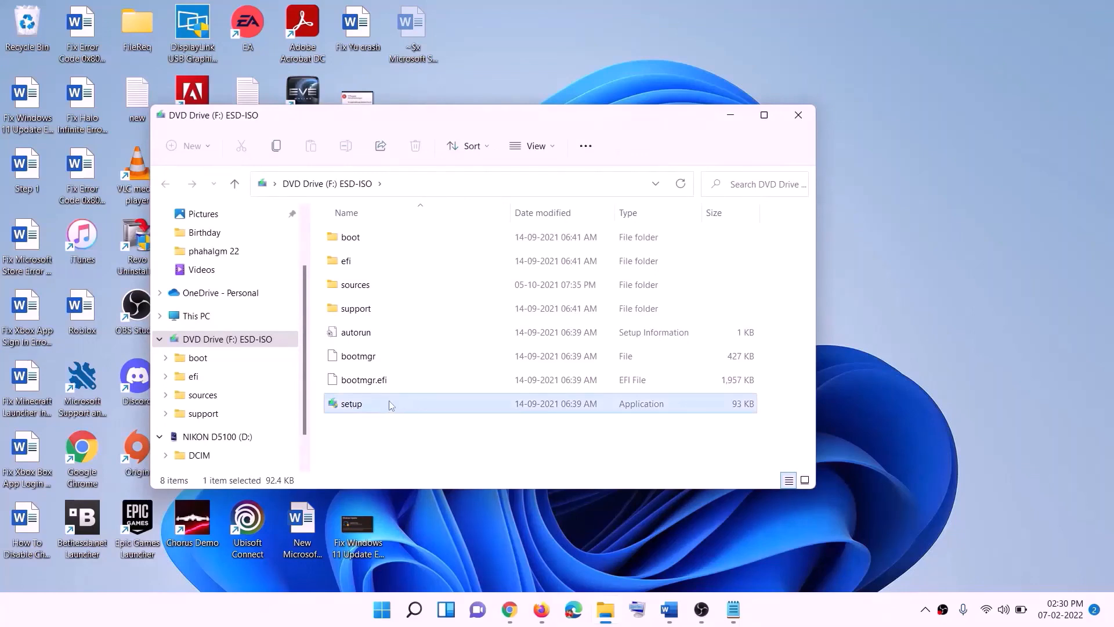
{"action": "double_click", "coordinate": [380, 402]}
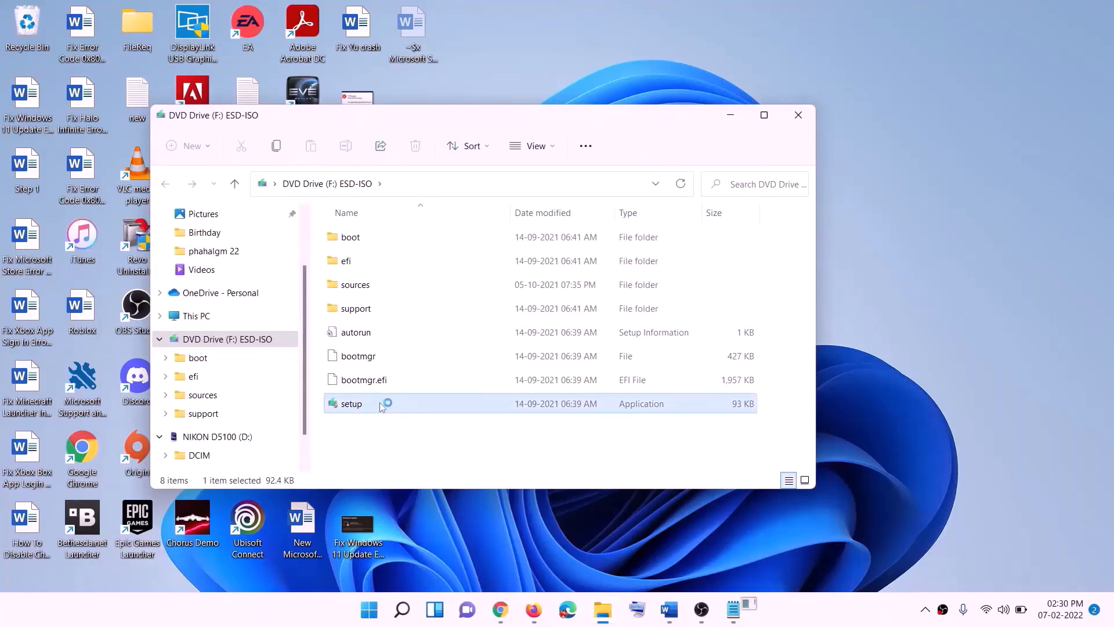
{"action": "left_click", "coordinate": [449, 456]}
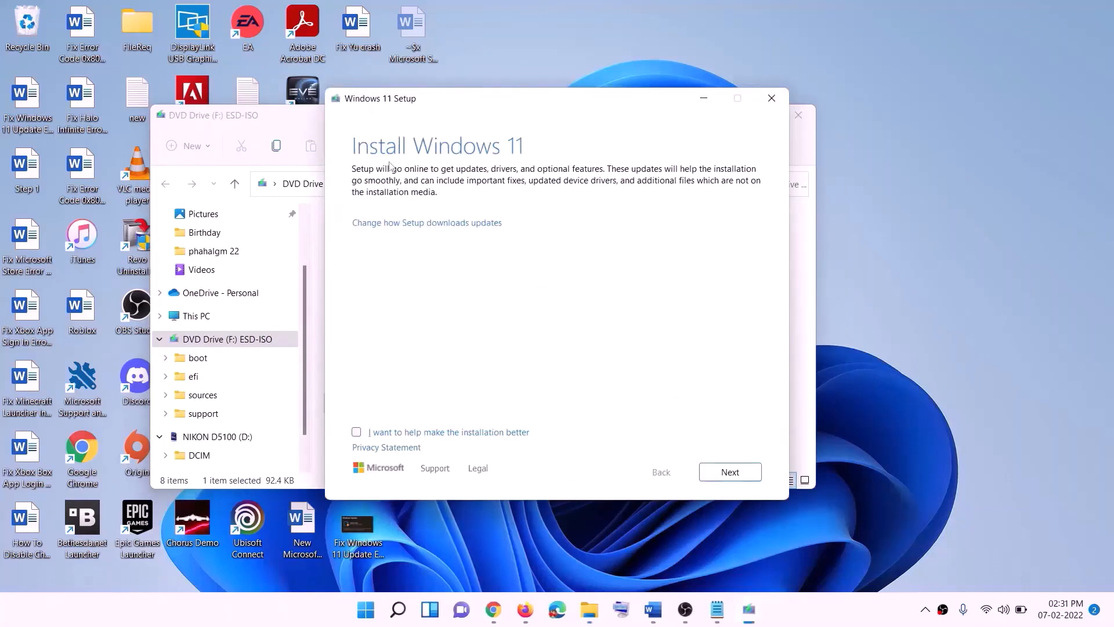
{"action": "left_click", "coordinate": [731, 471]}
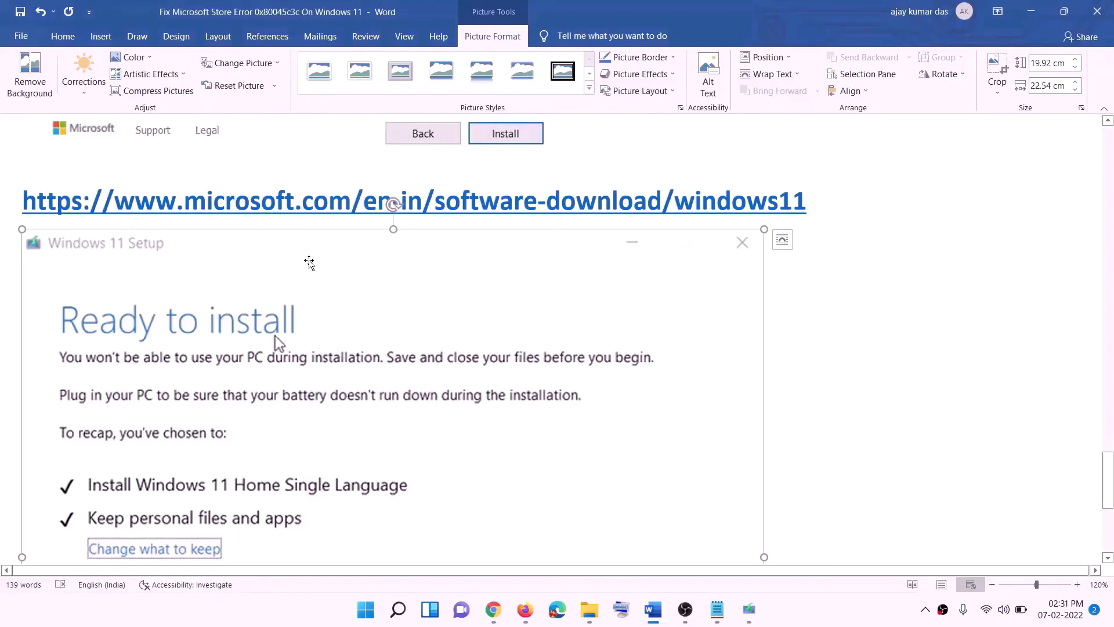
Examine the Windows 11 Ready to install screenshot in the Word document, including what to keep and the Install option
{"action": "scroll", "coordinate": [258, 288], "scroll_direction": "down", "scroll_amount": 1}
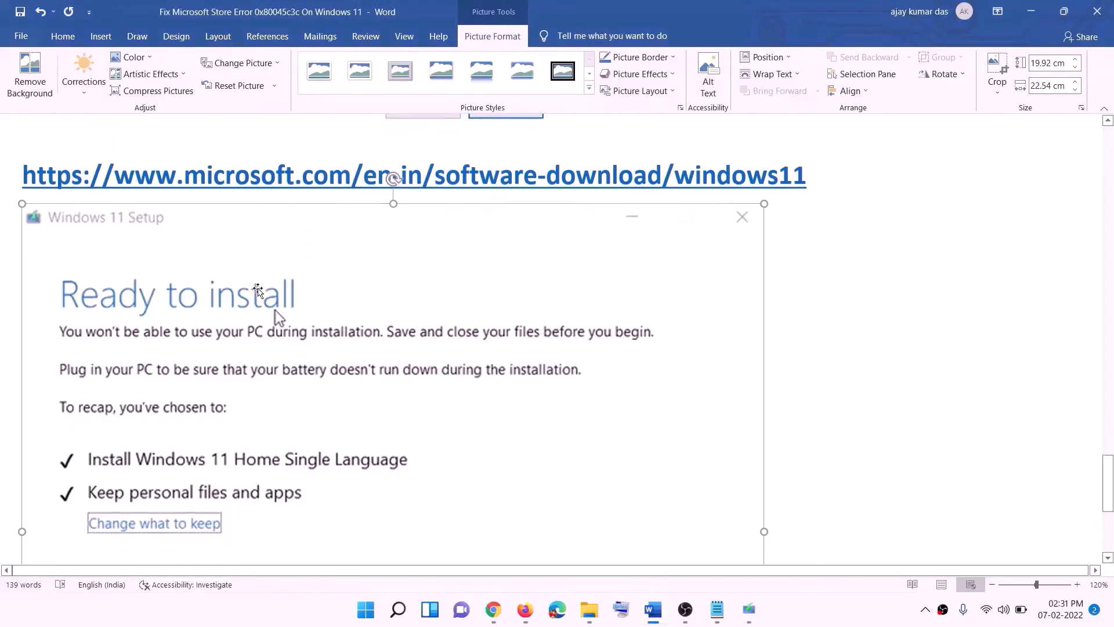
{"action": "scroll", "coordinate": [258, 288], "scroll_direction": "down", "scroll_amount": 2}
{"action": "scroll", "coordinate": [305, 231], "scroll_direction": "down", "scroll_amount": 1}
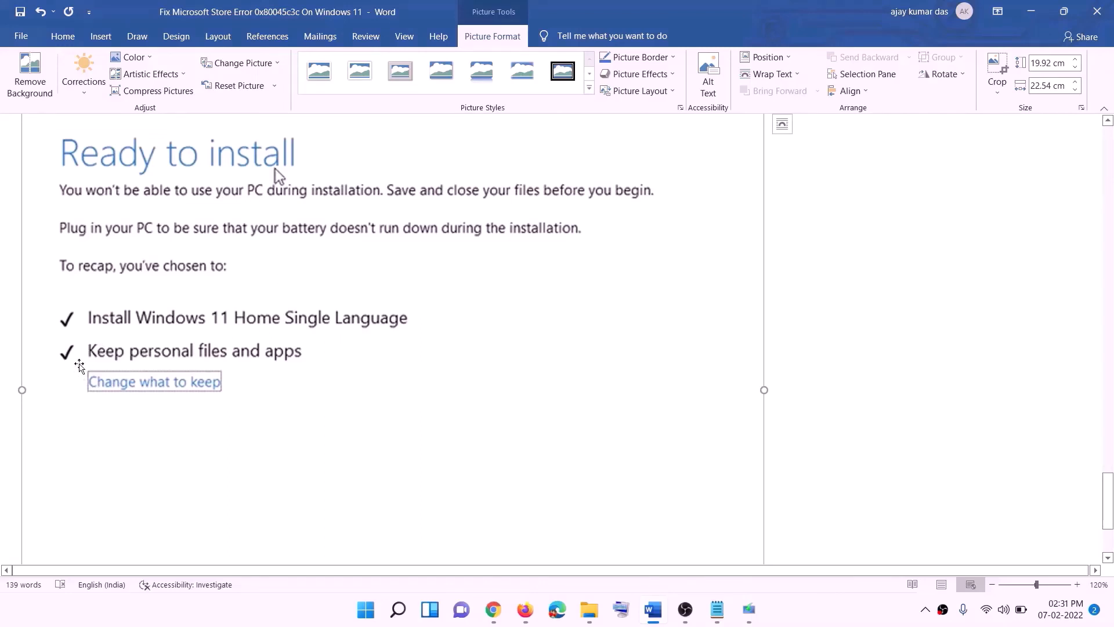
{"action": "scroll", "coordinate": [596, 460], "scroll_direction": "down", "scroll_amount": 2}
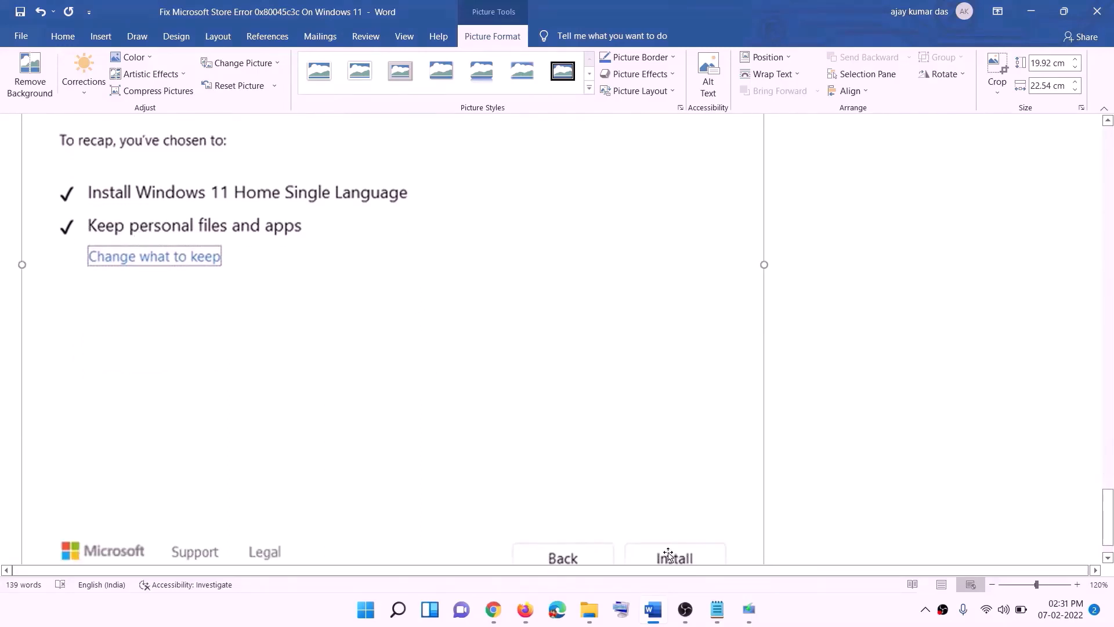
{"action": "scroll", "coordinate": [590, 430], "scroll_direction": "up", "scroll_amount": 5}
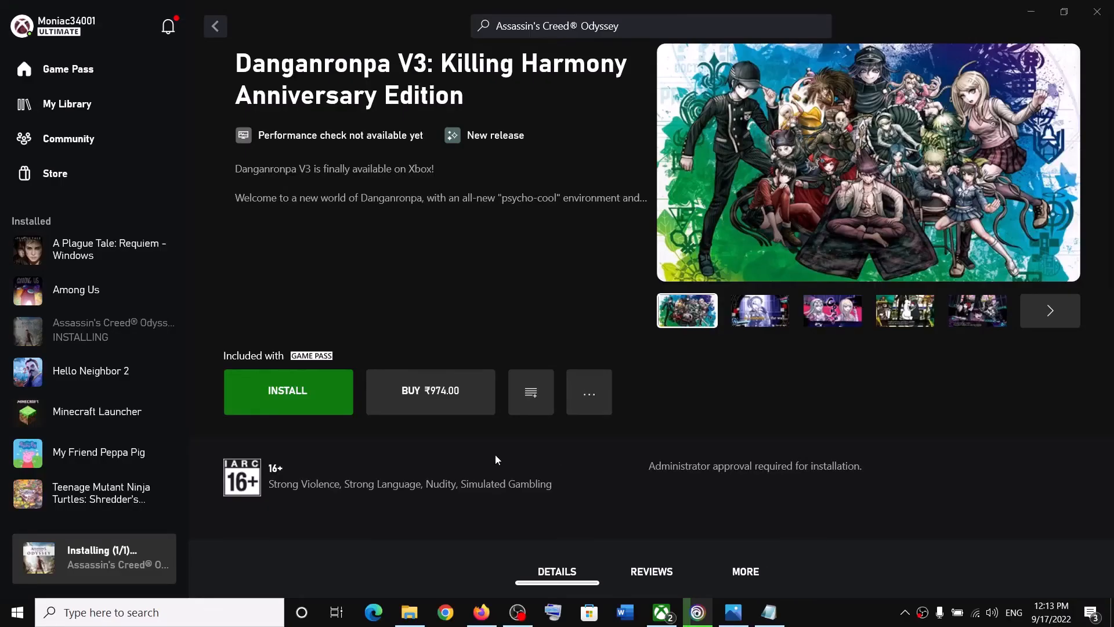
In the Xbox app, install Danganronpa V3: Killing Harmony Anniversary Edition to D:\XboxGames
{"action": "left_click", "coordinate": [297, 394]}
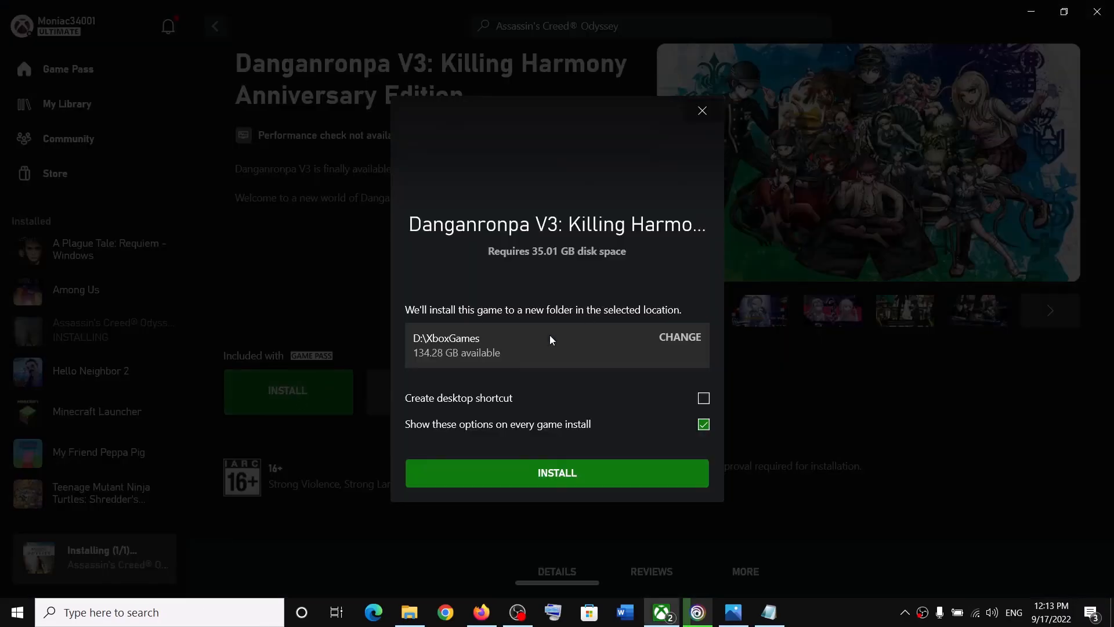
{"action": "left_click", "coordinate": [562, 468]}
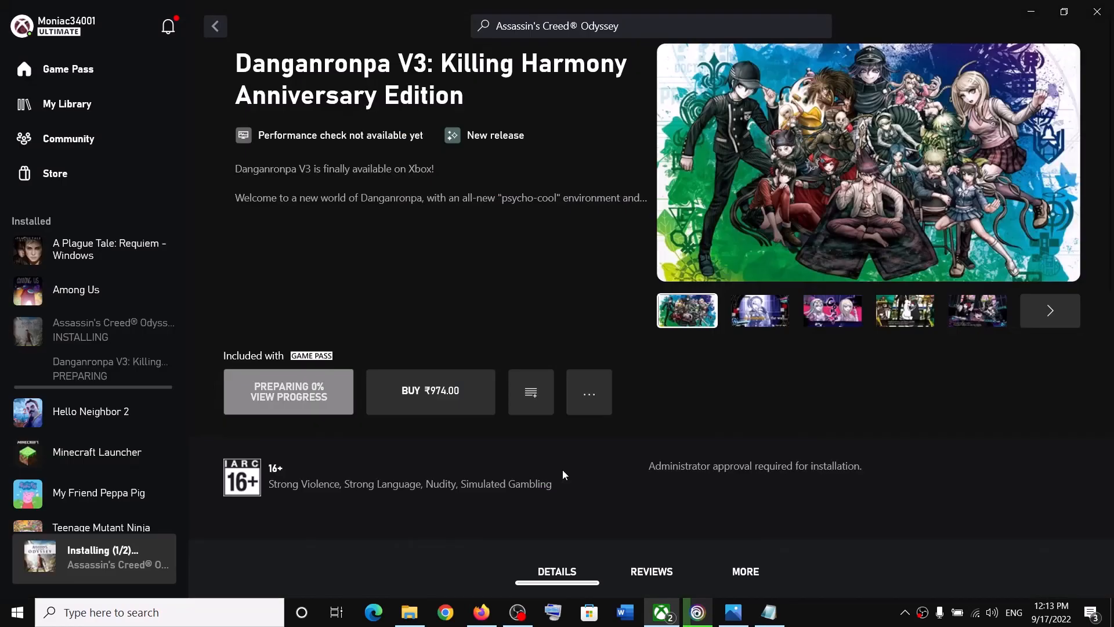